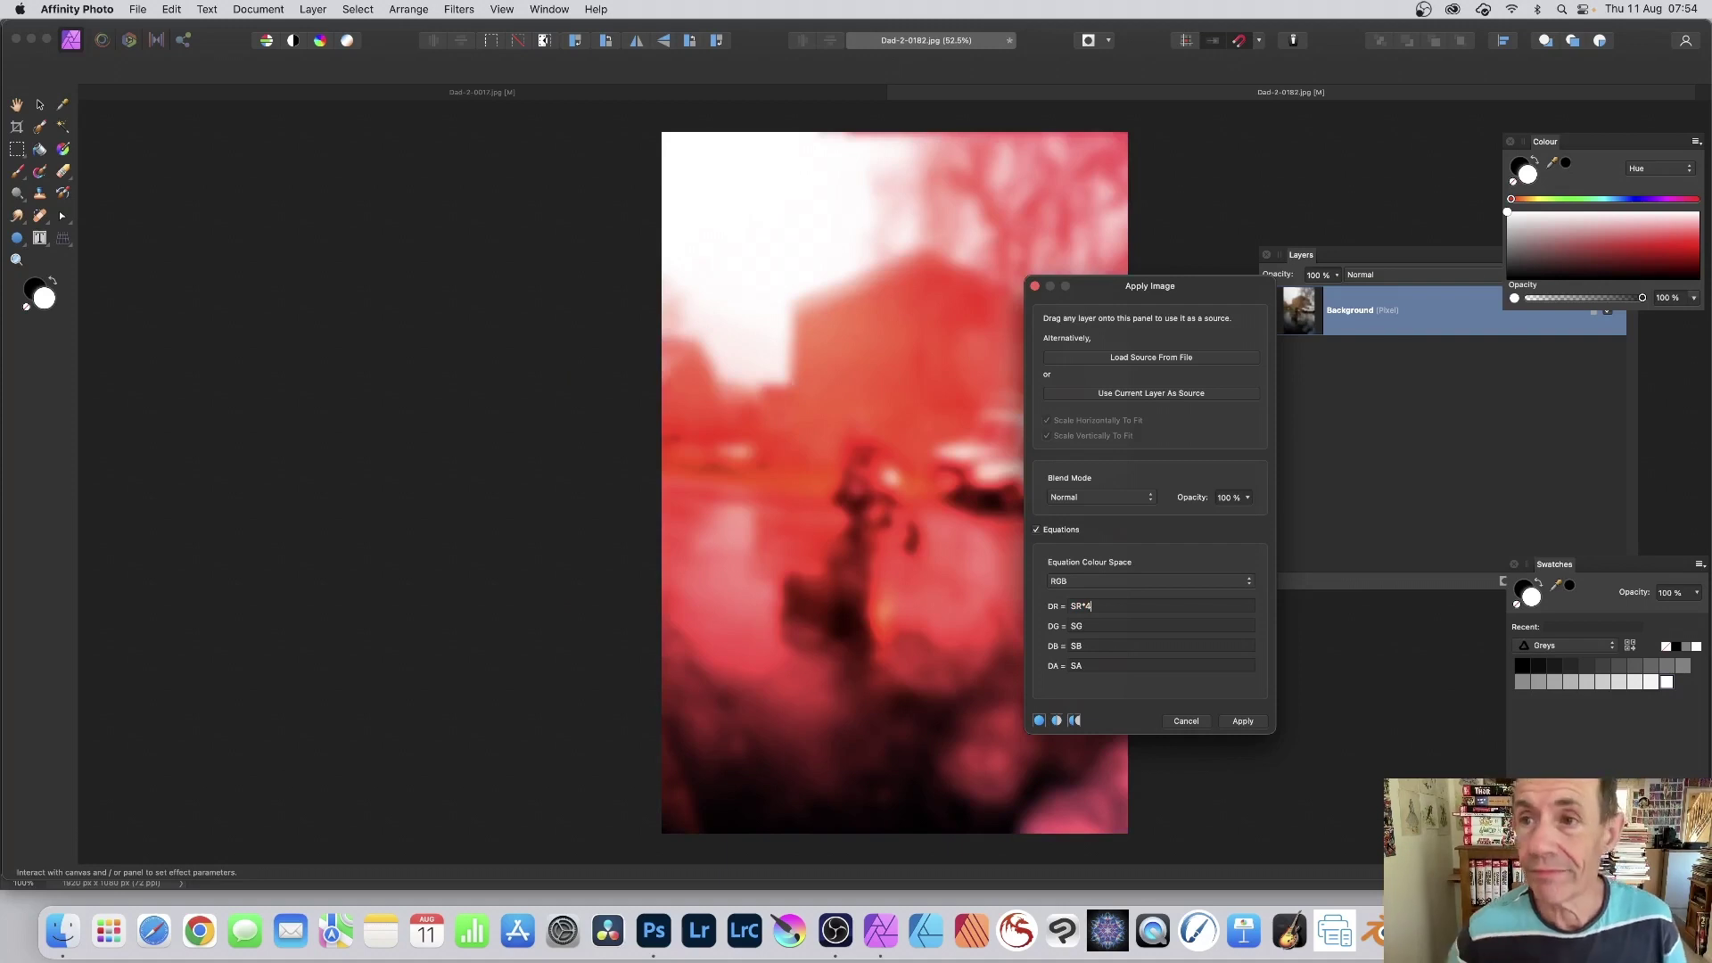
# Discard the red preview and reopen the Apply Image filter.
pyautogui.press('Escape')
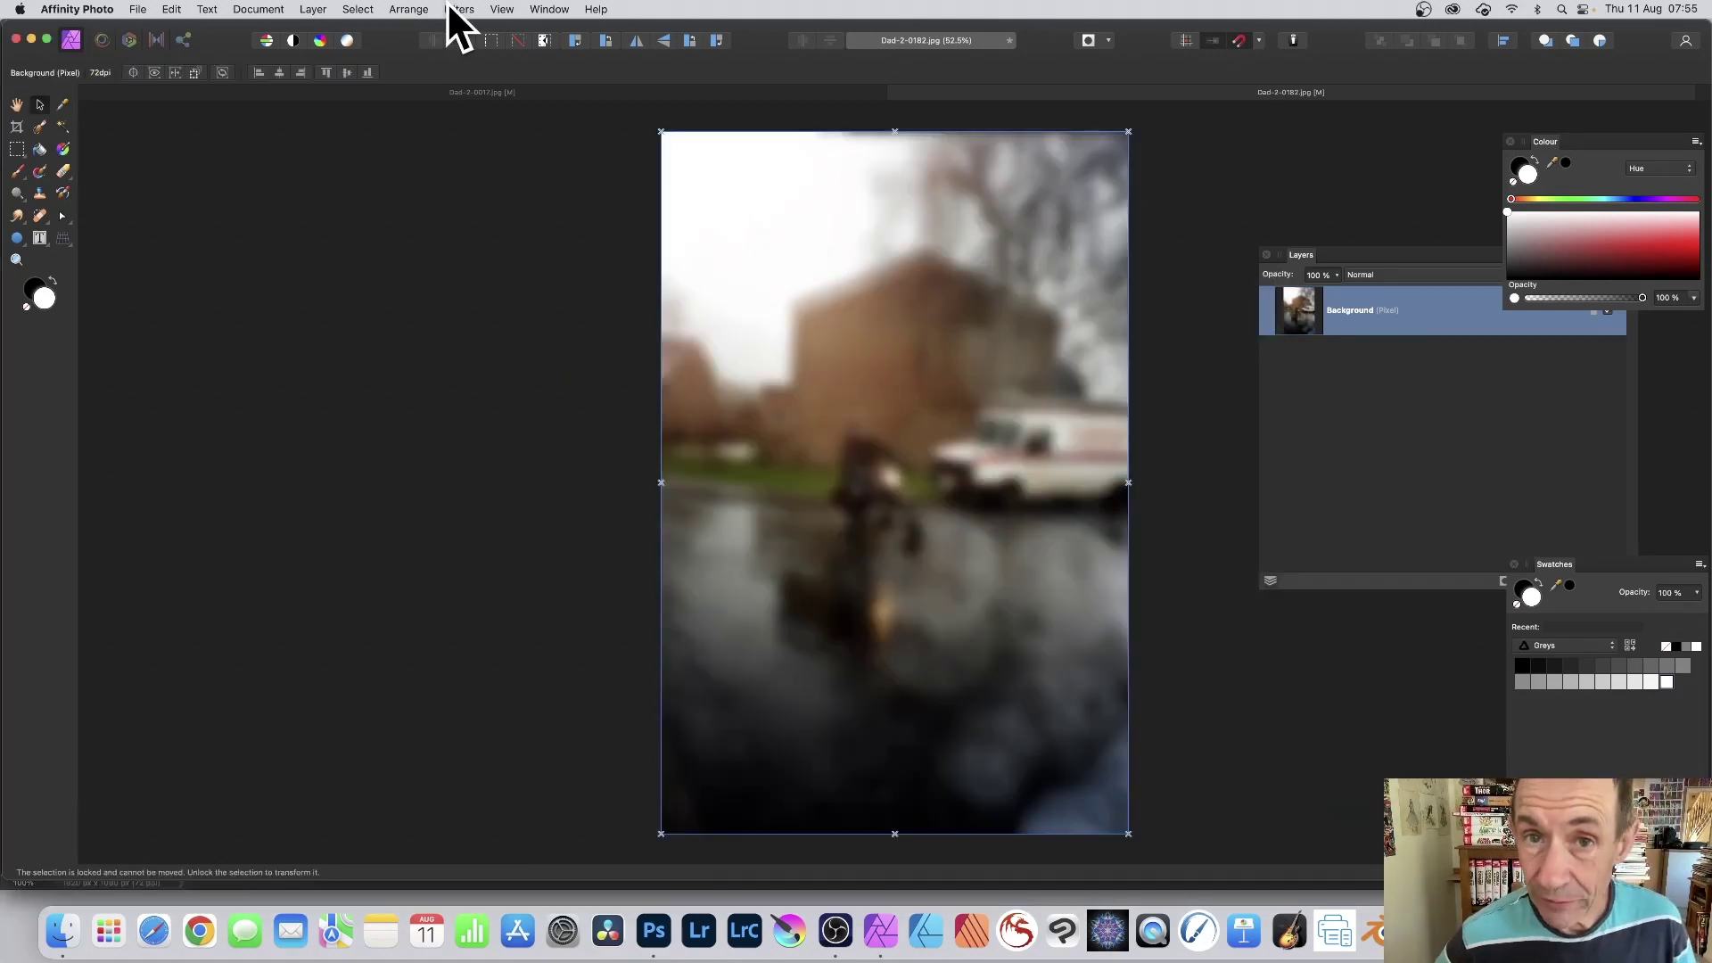
pyautogui.click(459, 10)
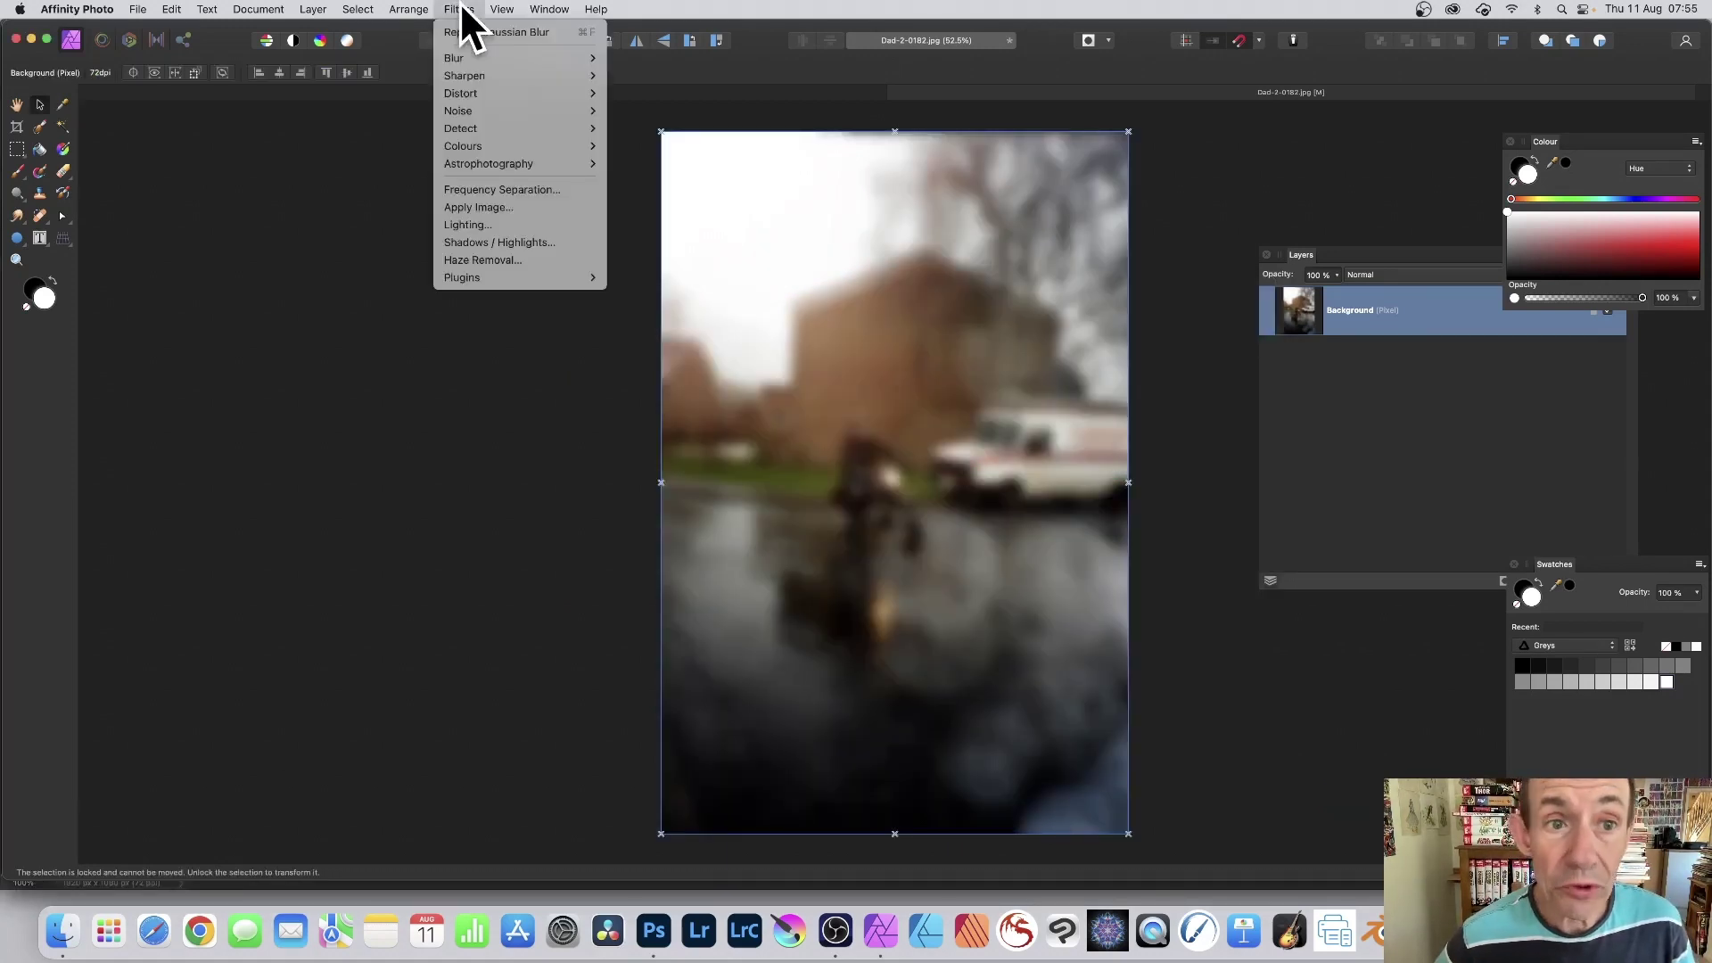
pyautogui.click(478, 207)
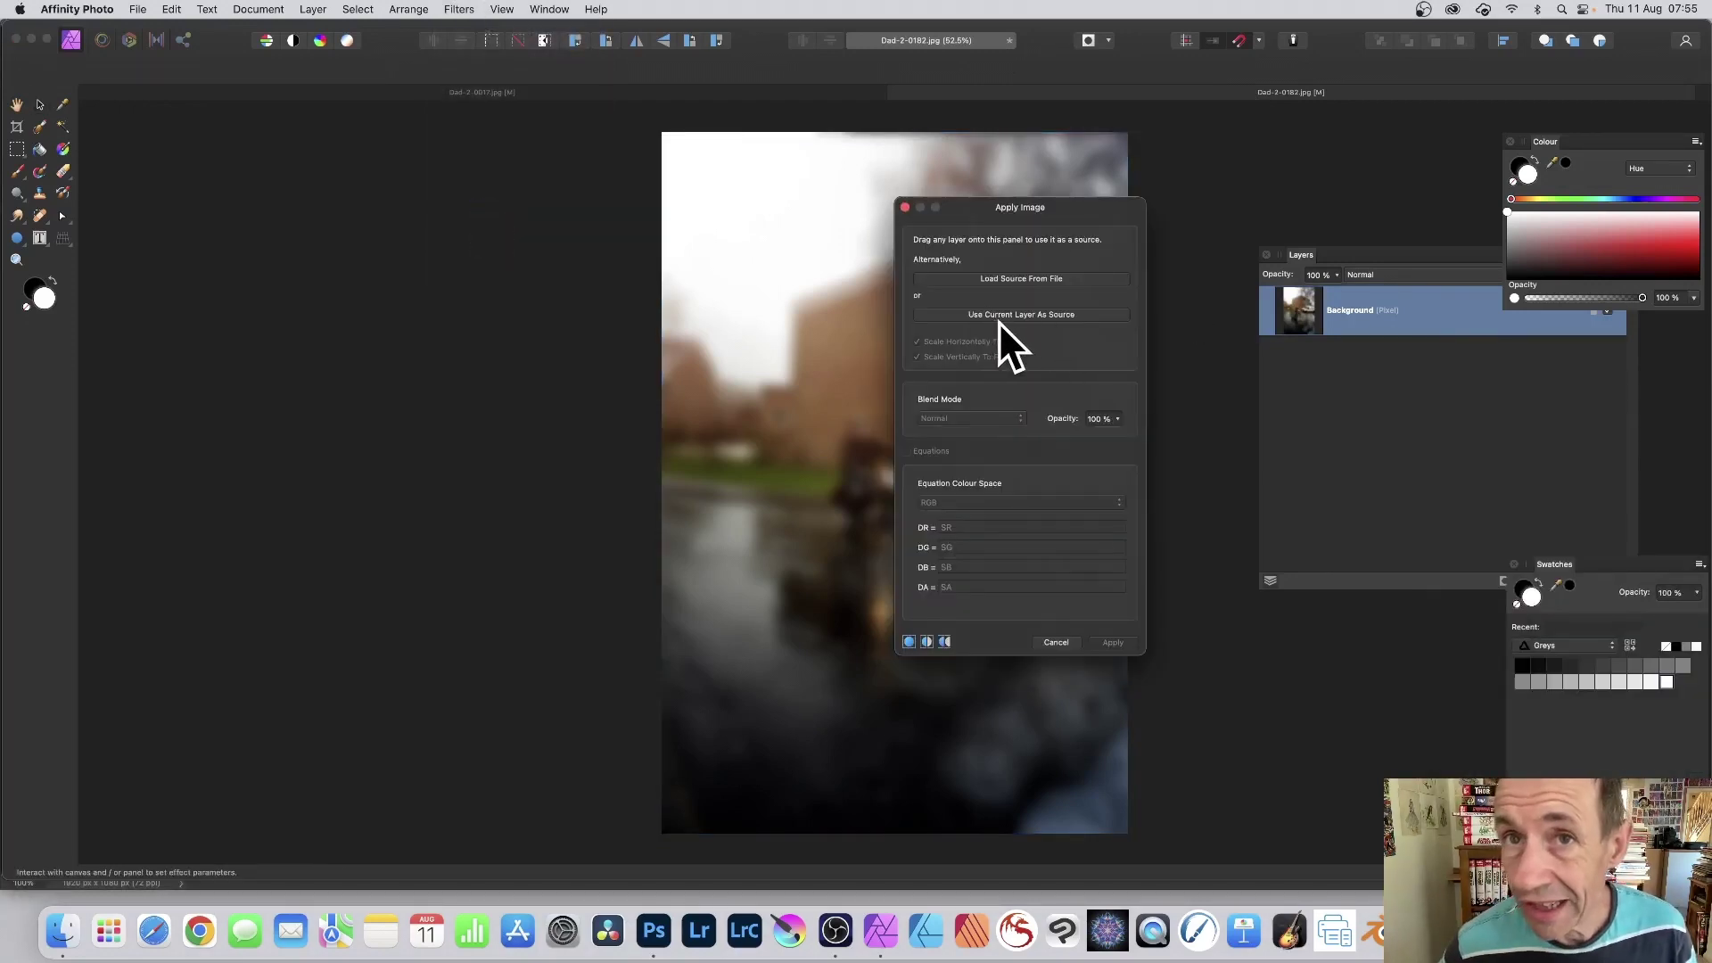
# Use the current layer as source, enable RGB equations and start editing DR.
pyautogui.click(1031, 316)
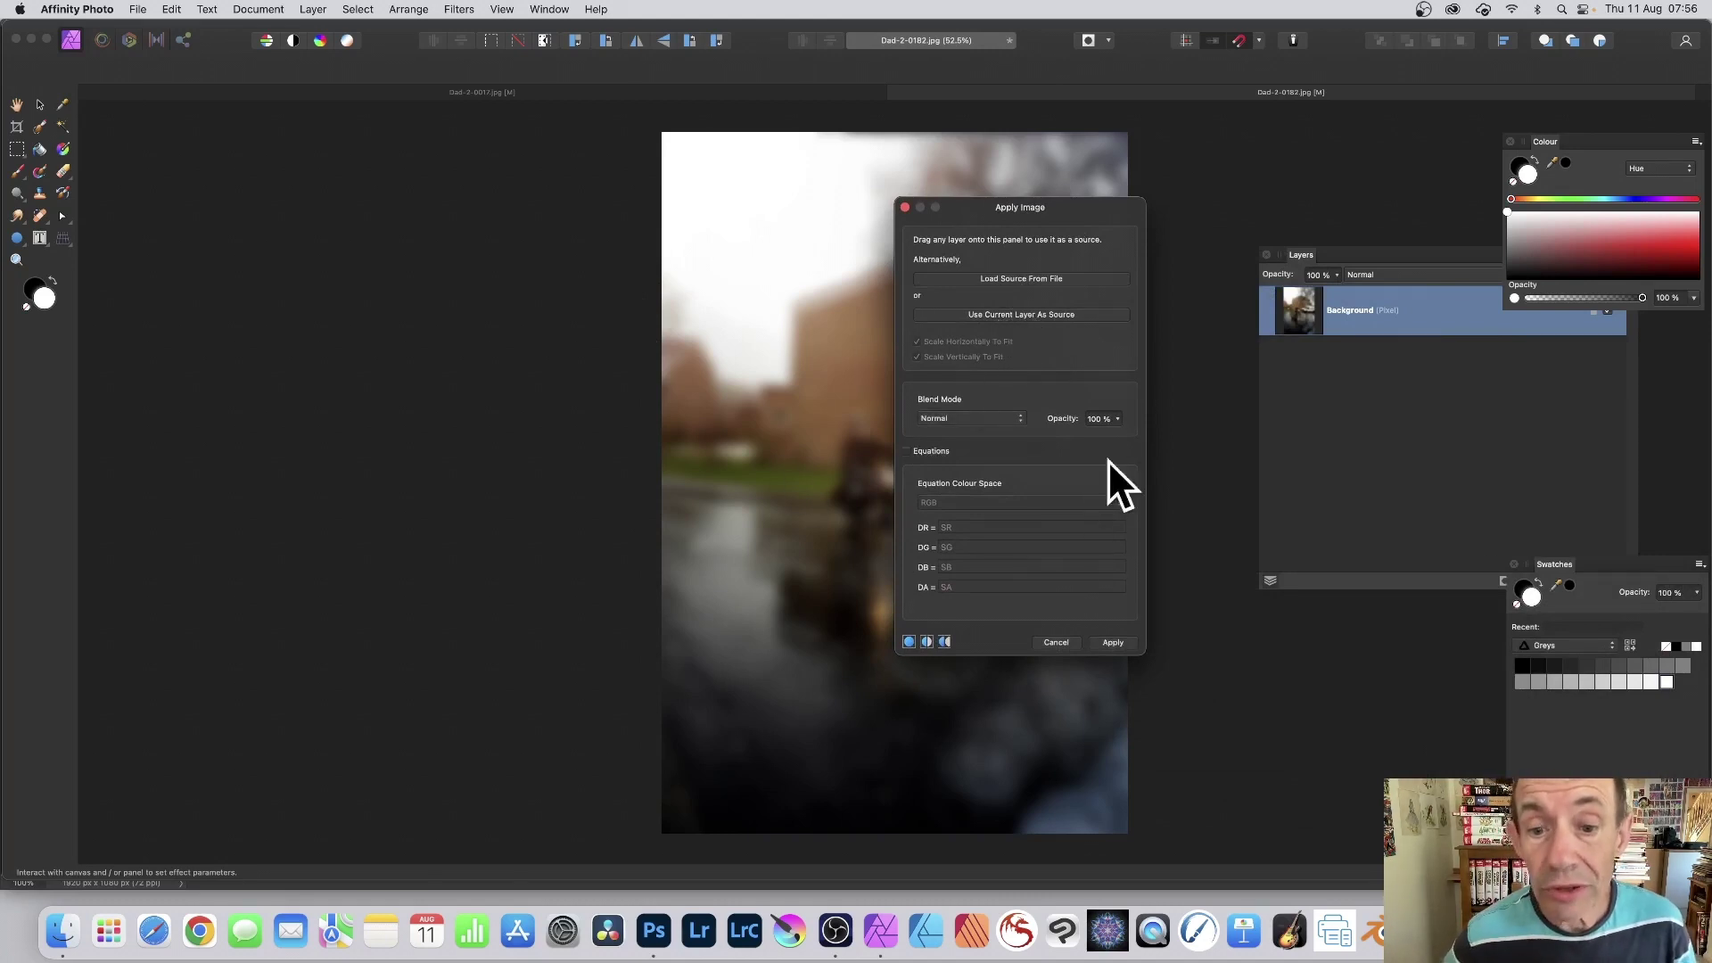
pyautogui.moveTo(992, 214); pyautogui.dragTo(1066, 173)
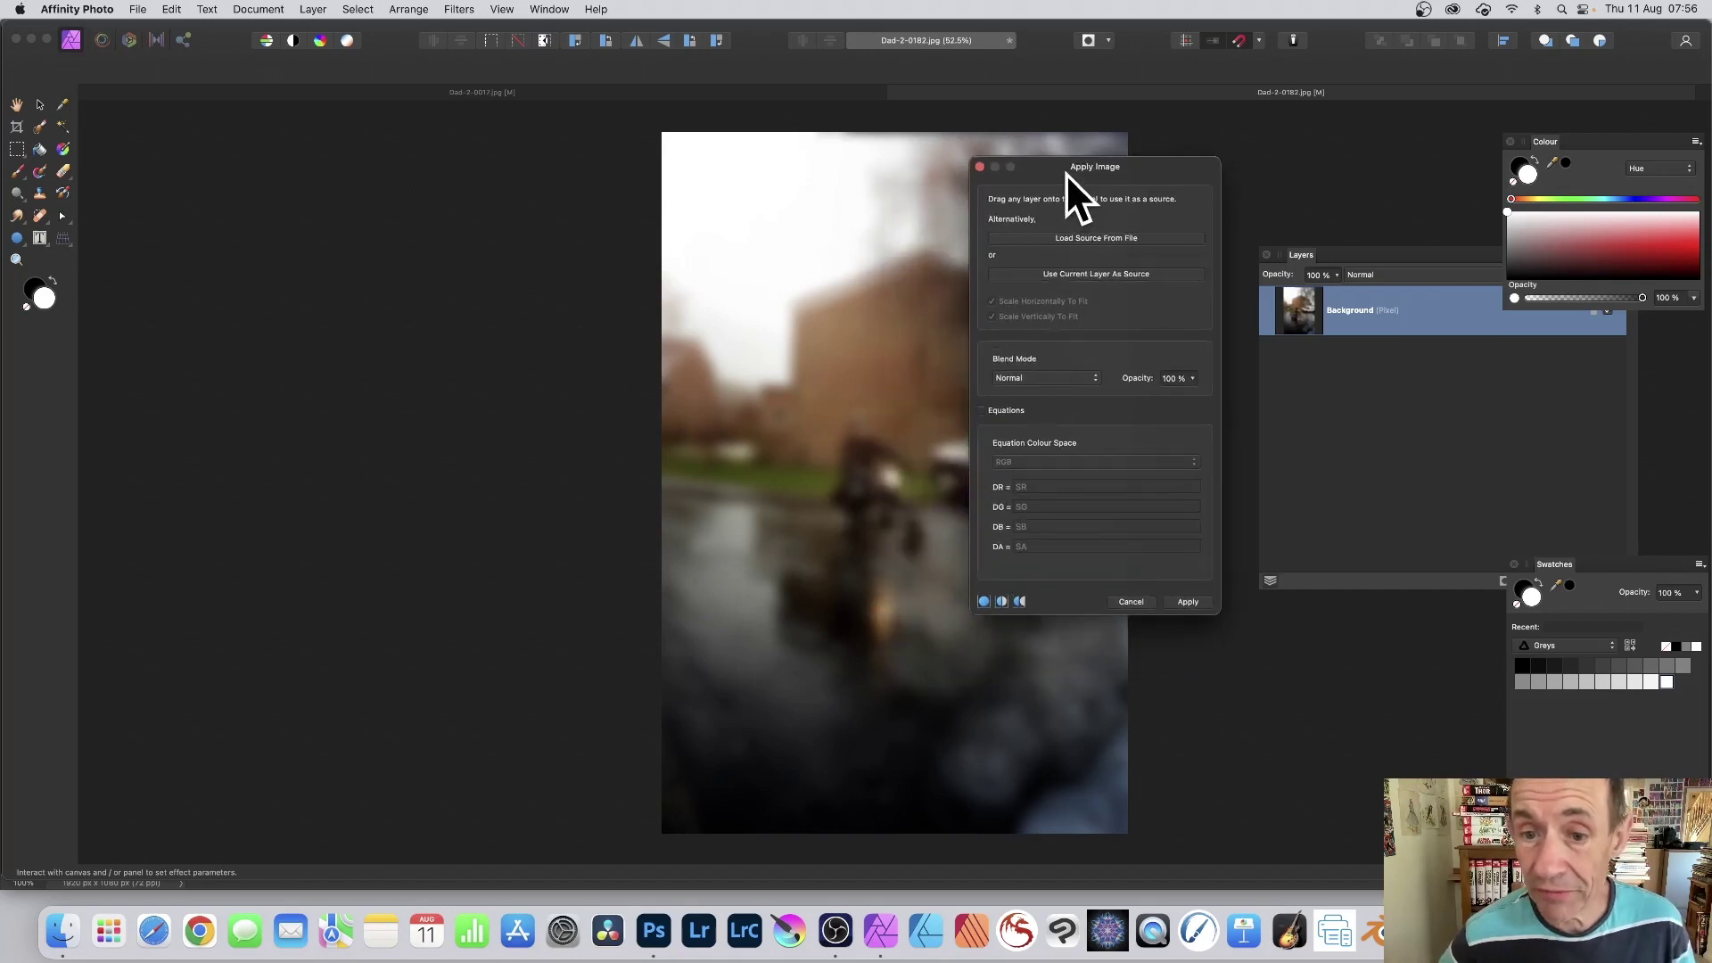
pyautogui.click(982, 411)
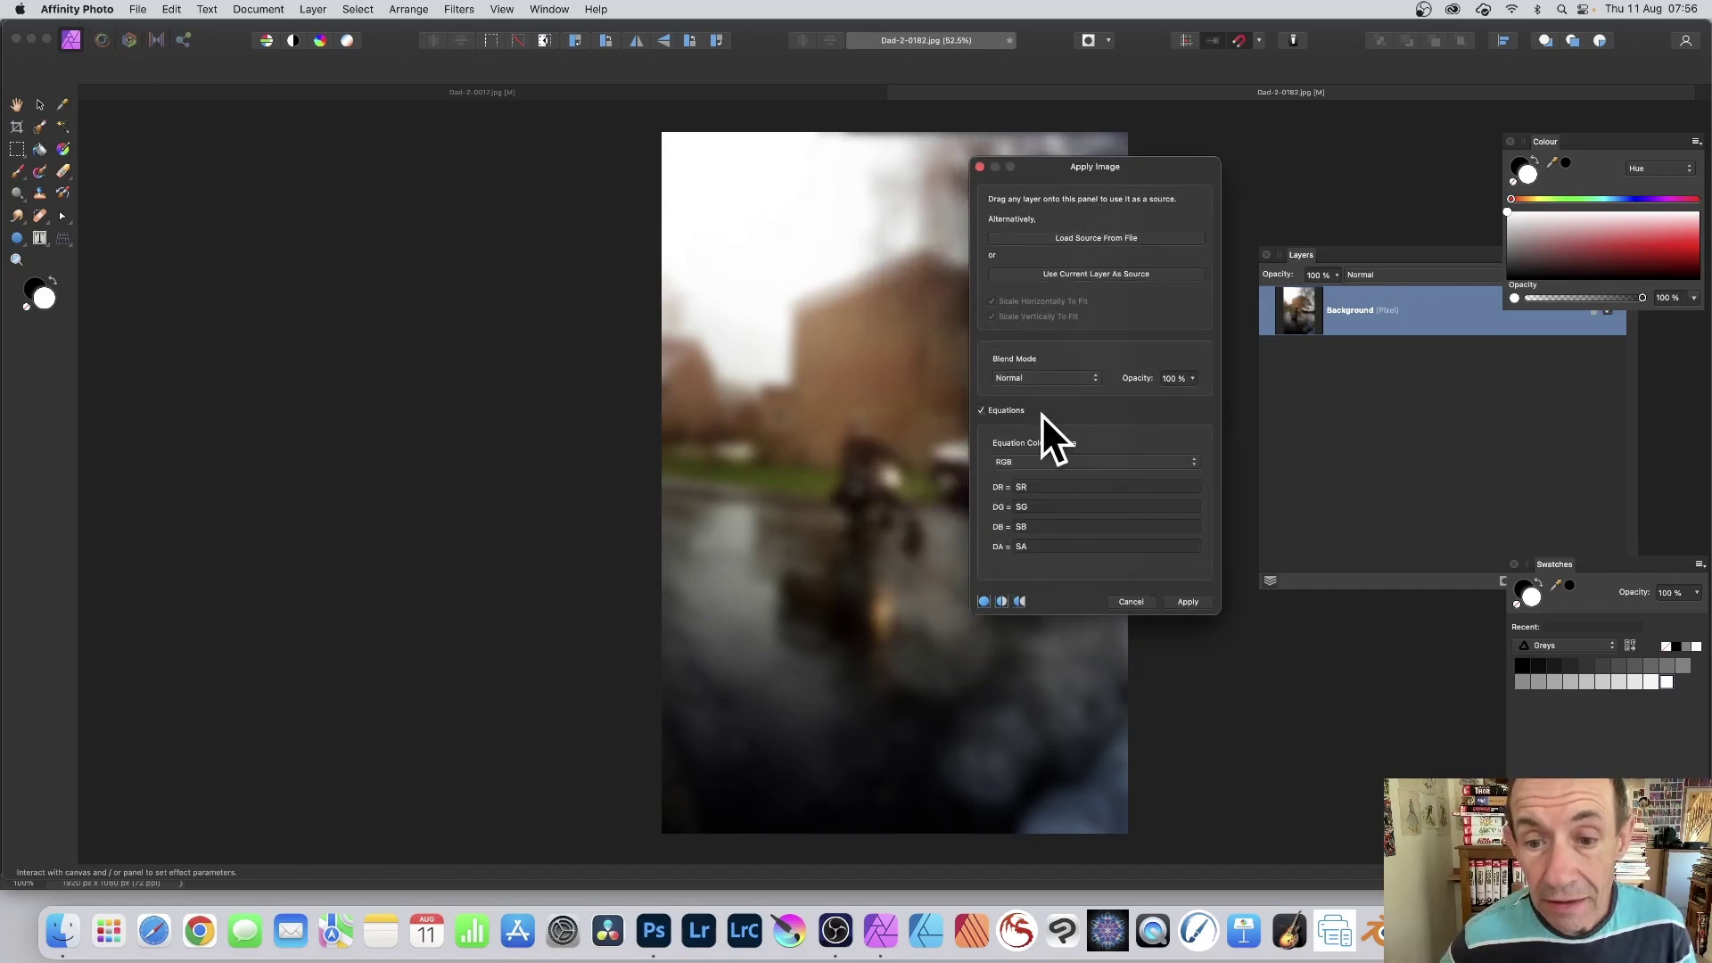
pyautogui.click(1041, 487)
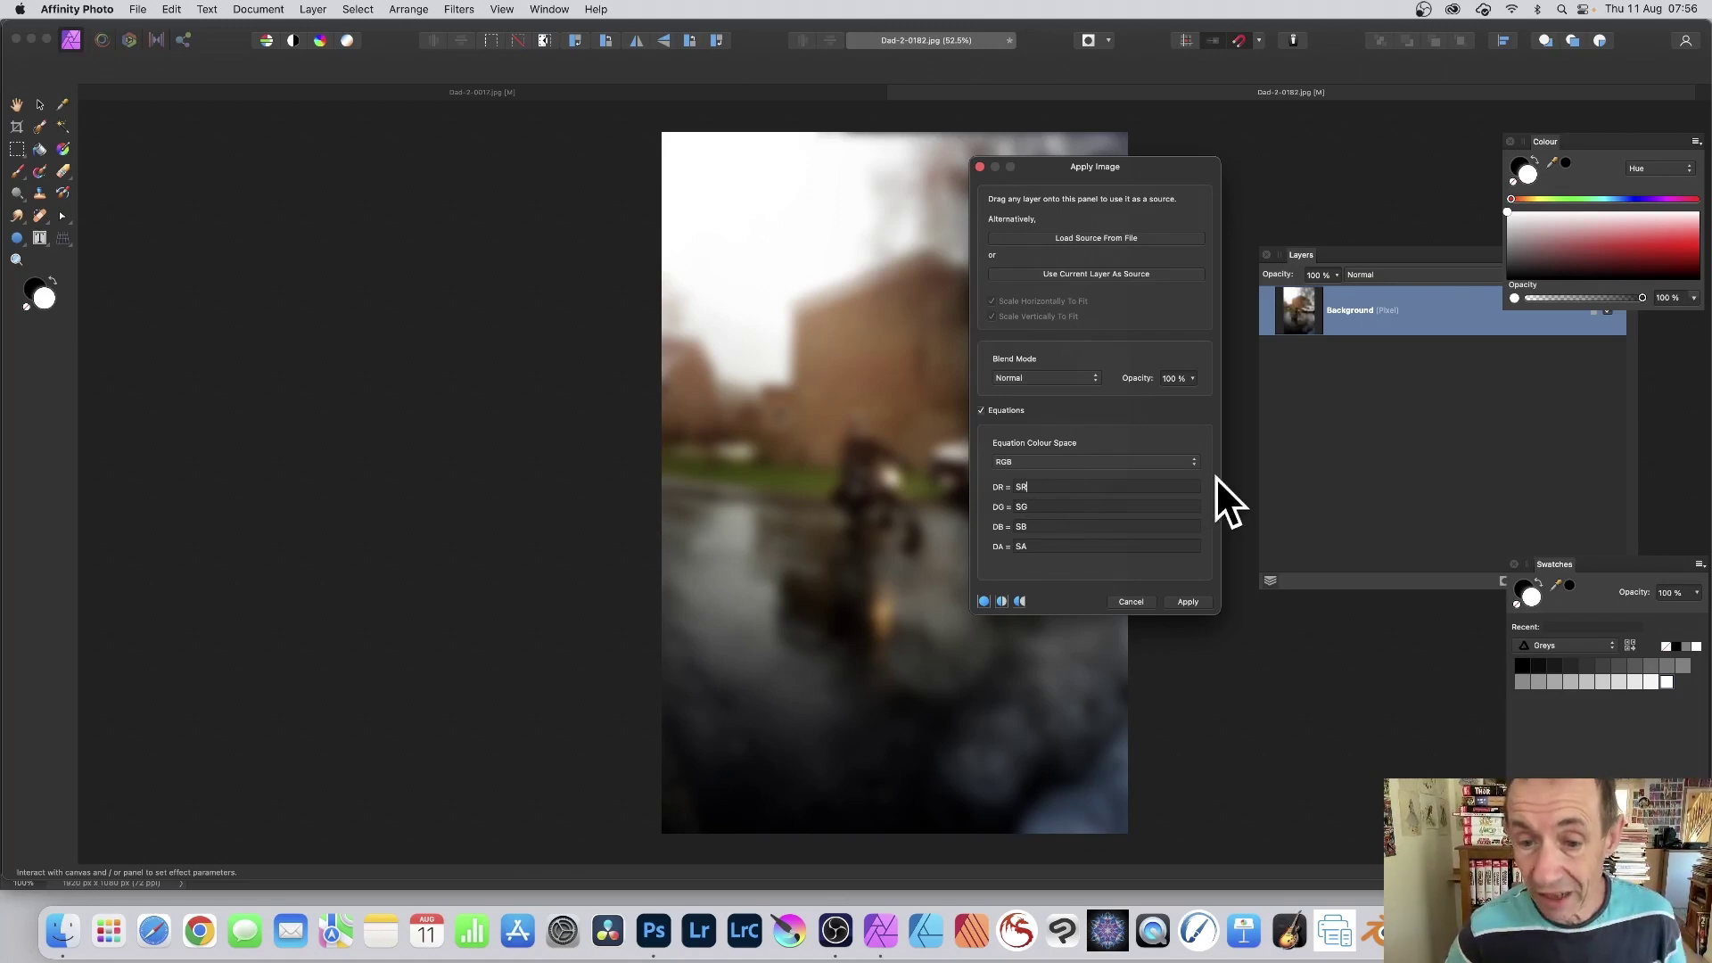
pyautogui.write('+0.1')
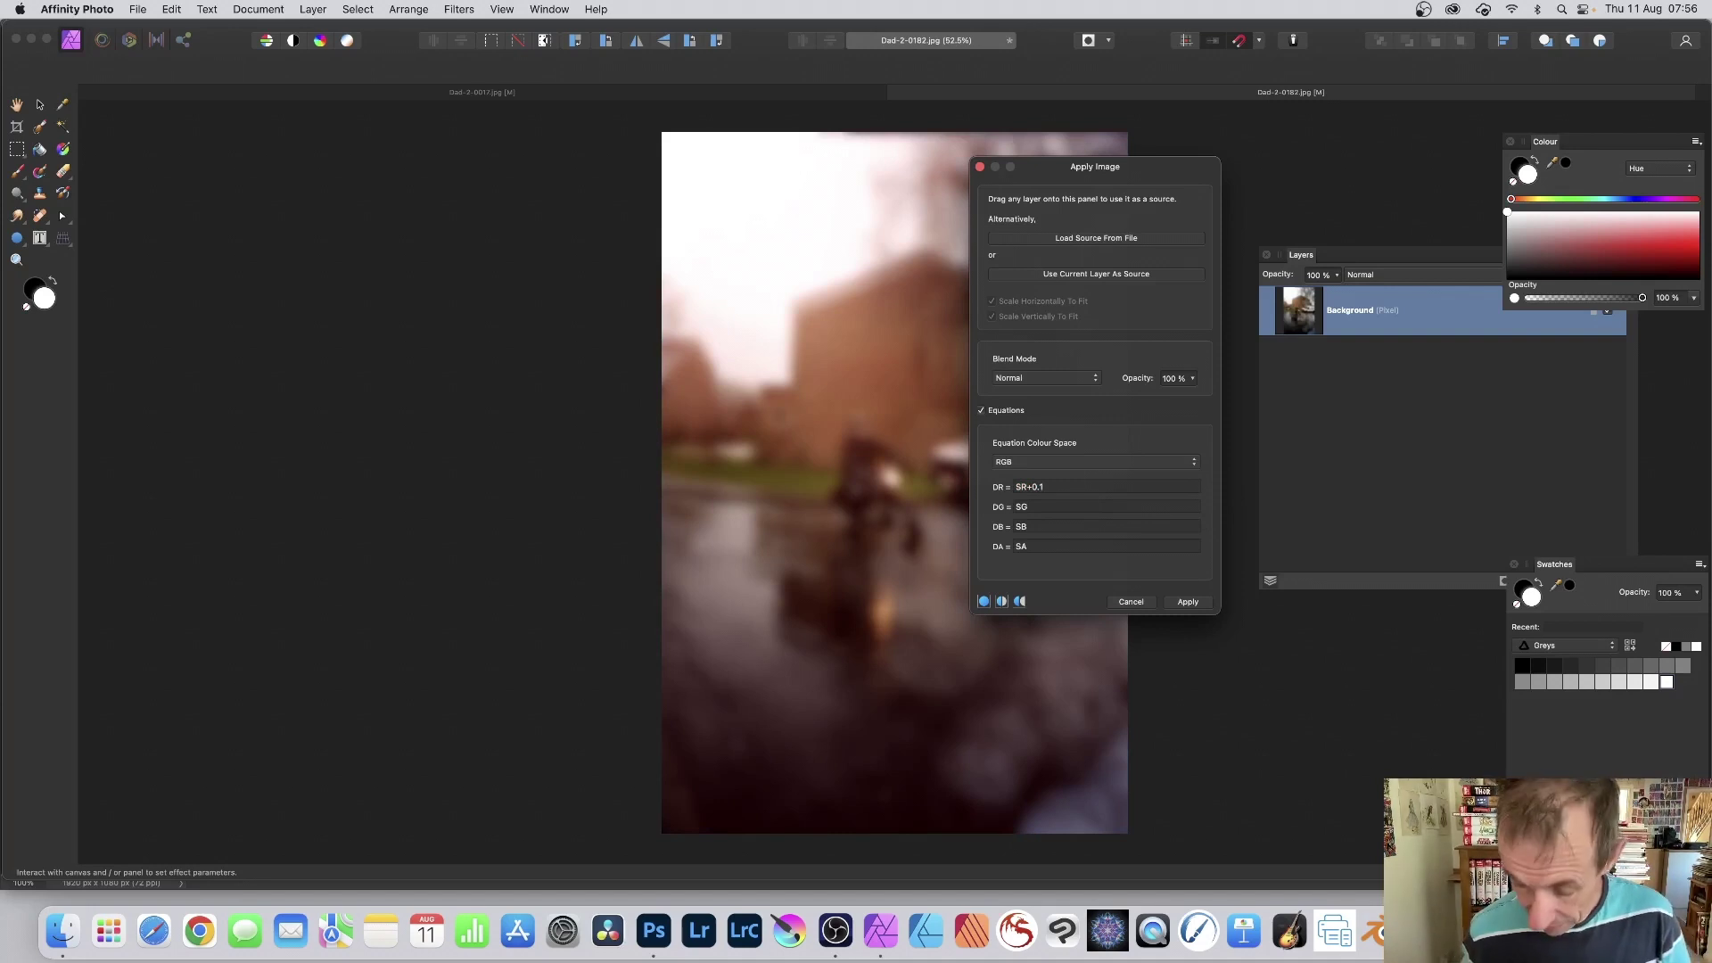
pyautogui.press('BackSpace')
pyautogui.write('5')
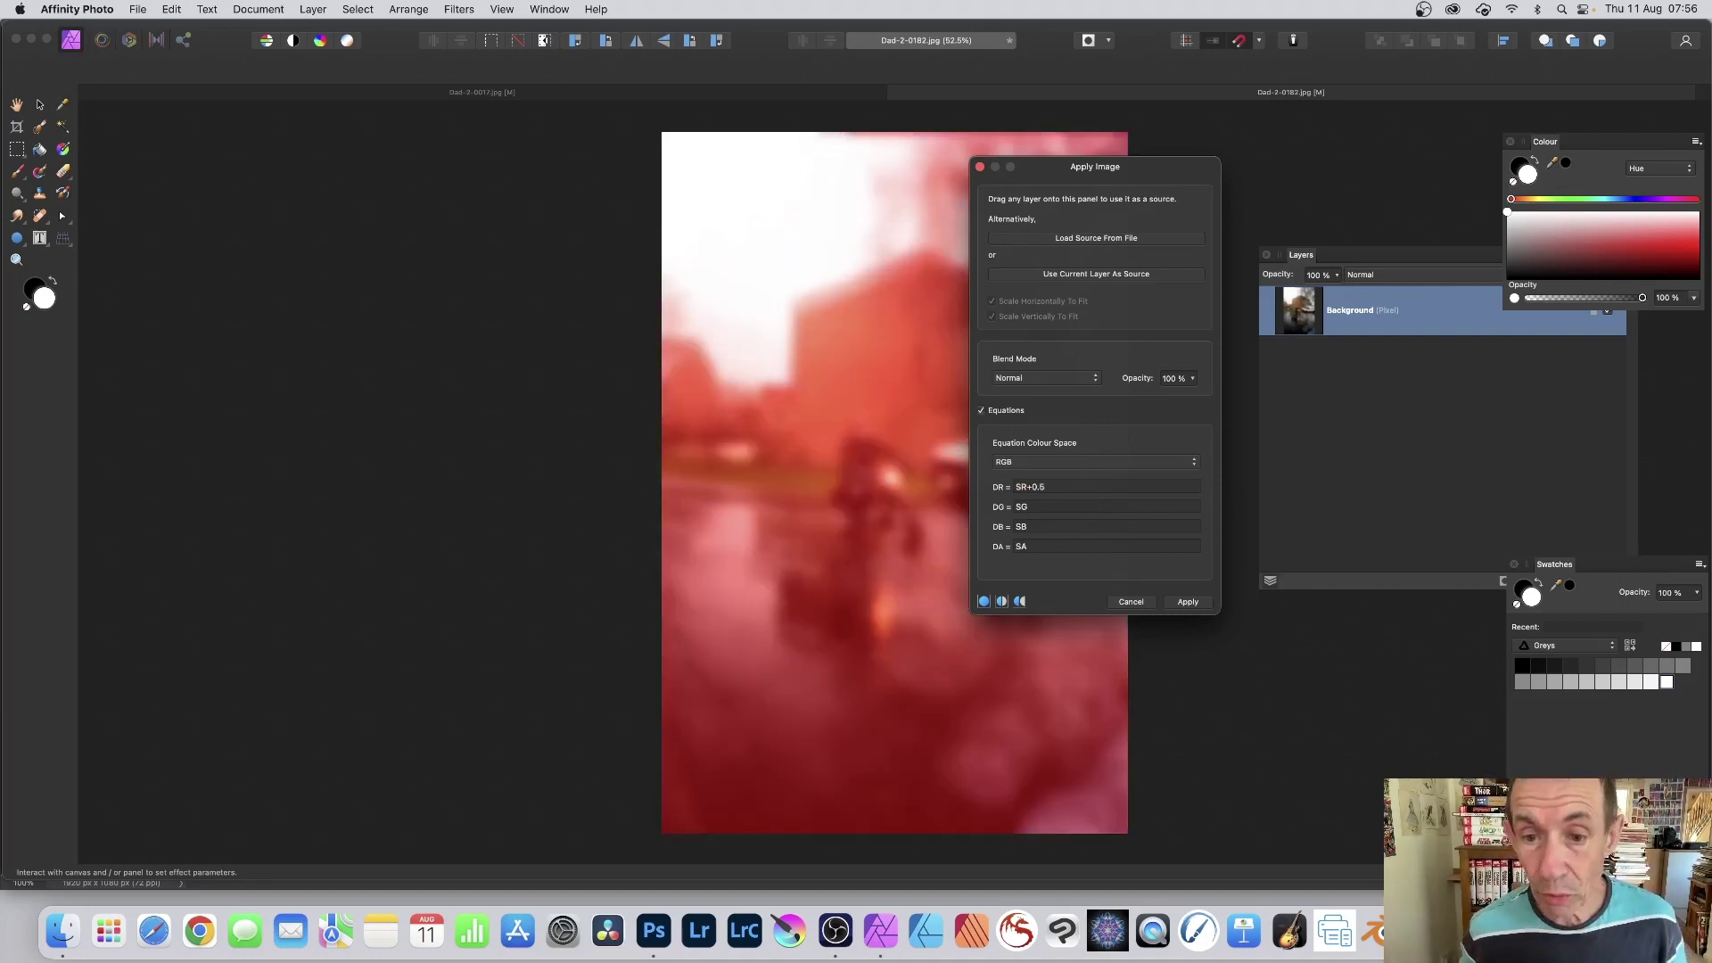
pyautogui.press('BackSpace')
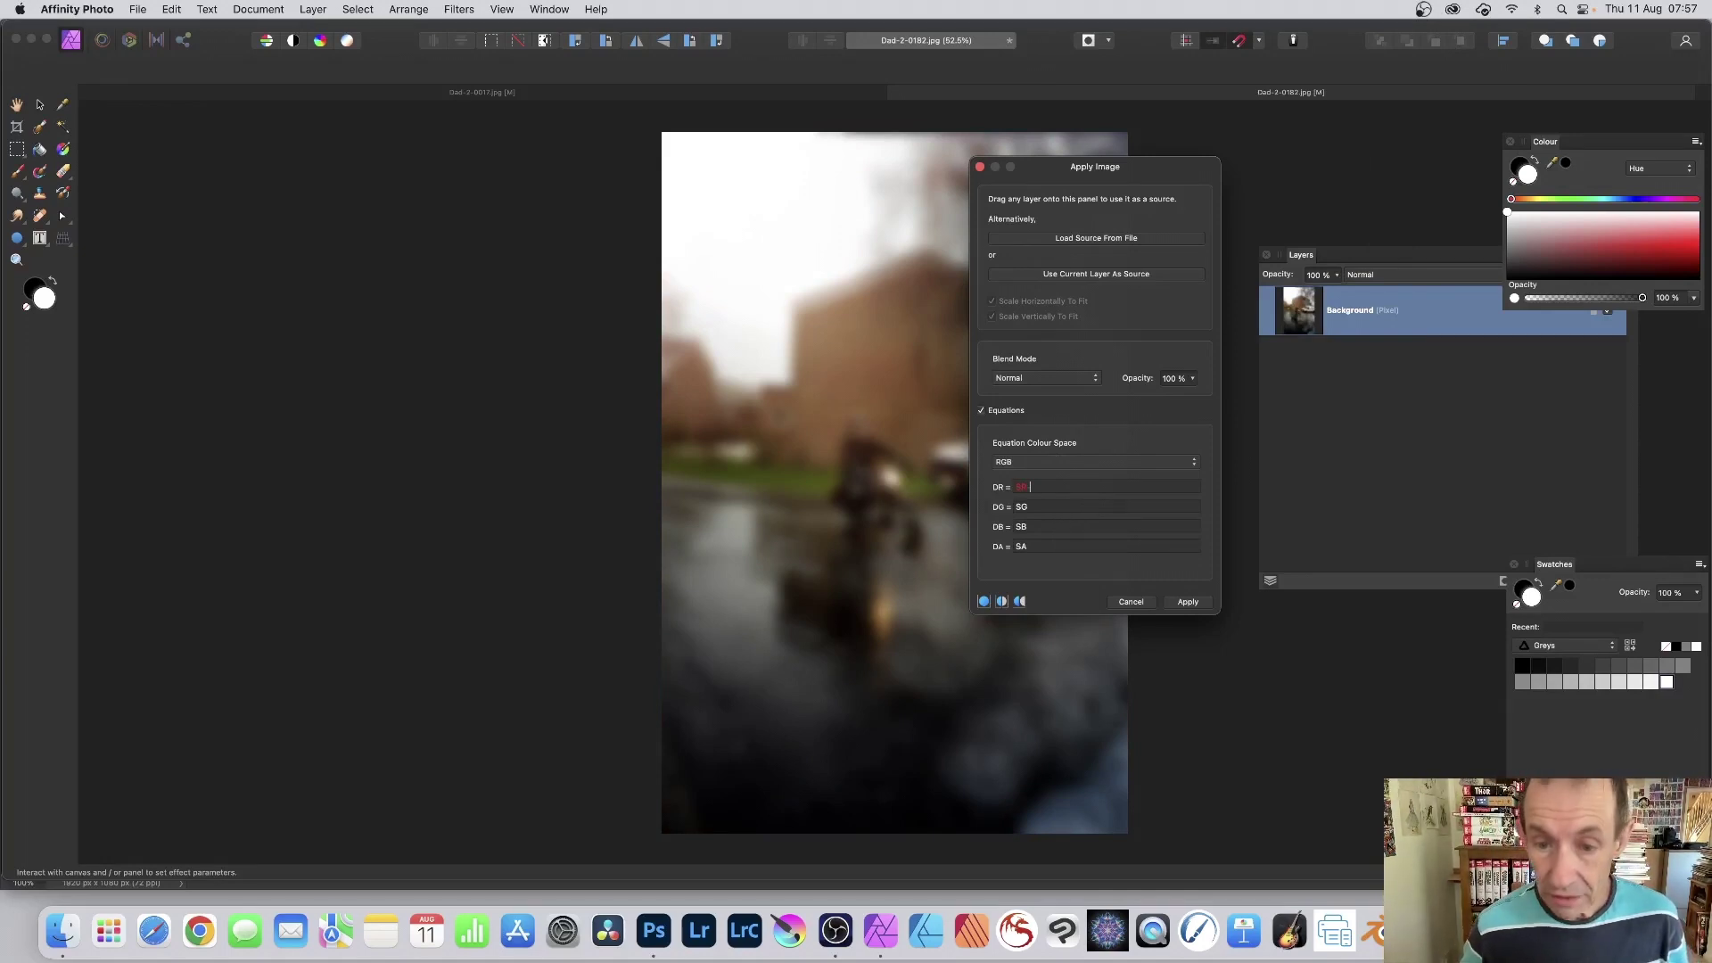
pyautogui.write('0.2')
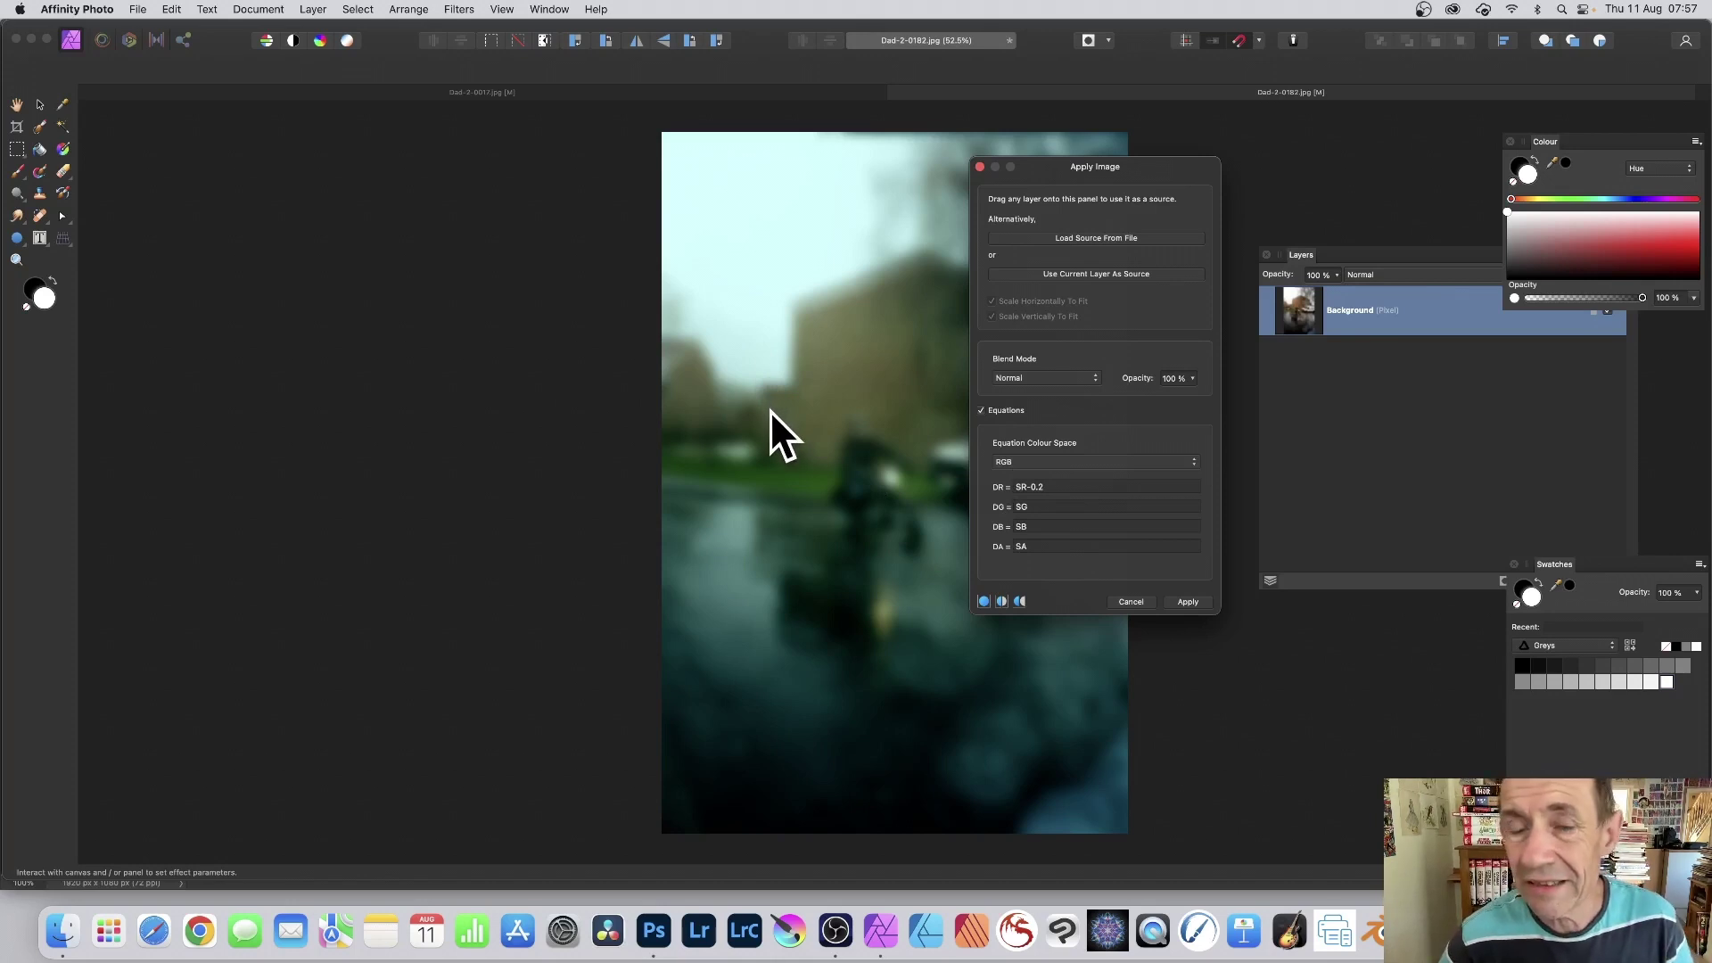
pyautogui.press('BackSpace')
pyautogui.press('BackSpace')
pyautogui.press('BackSpace')
pyautogui.press('BackSpace')
pyautogui.write('*2')
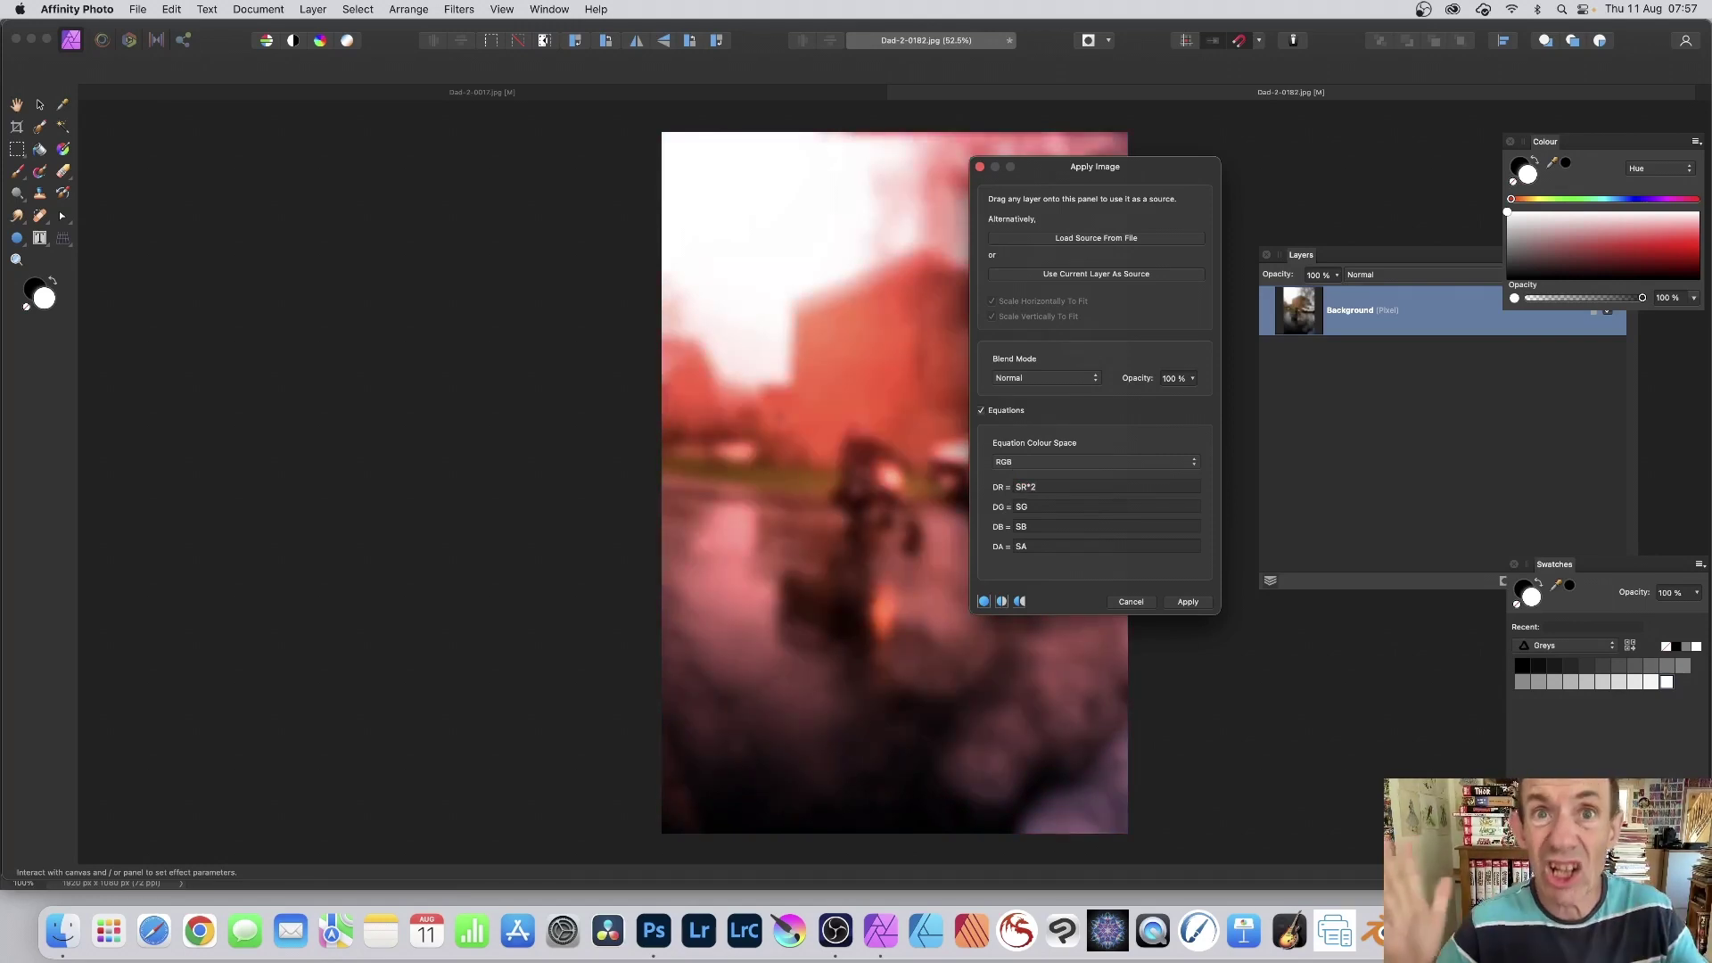
pyautogui.press('BackSpace')
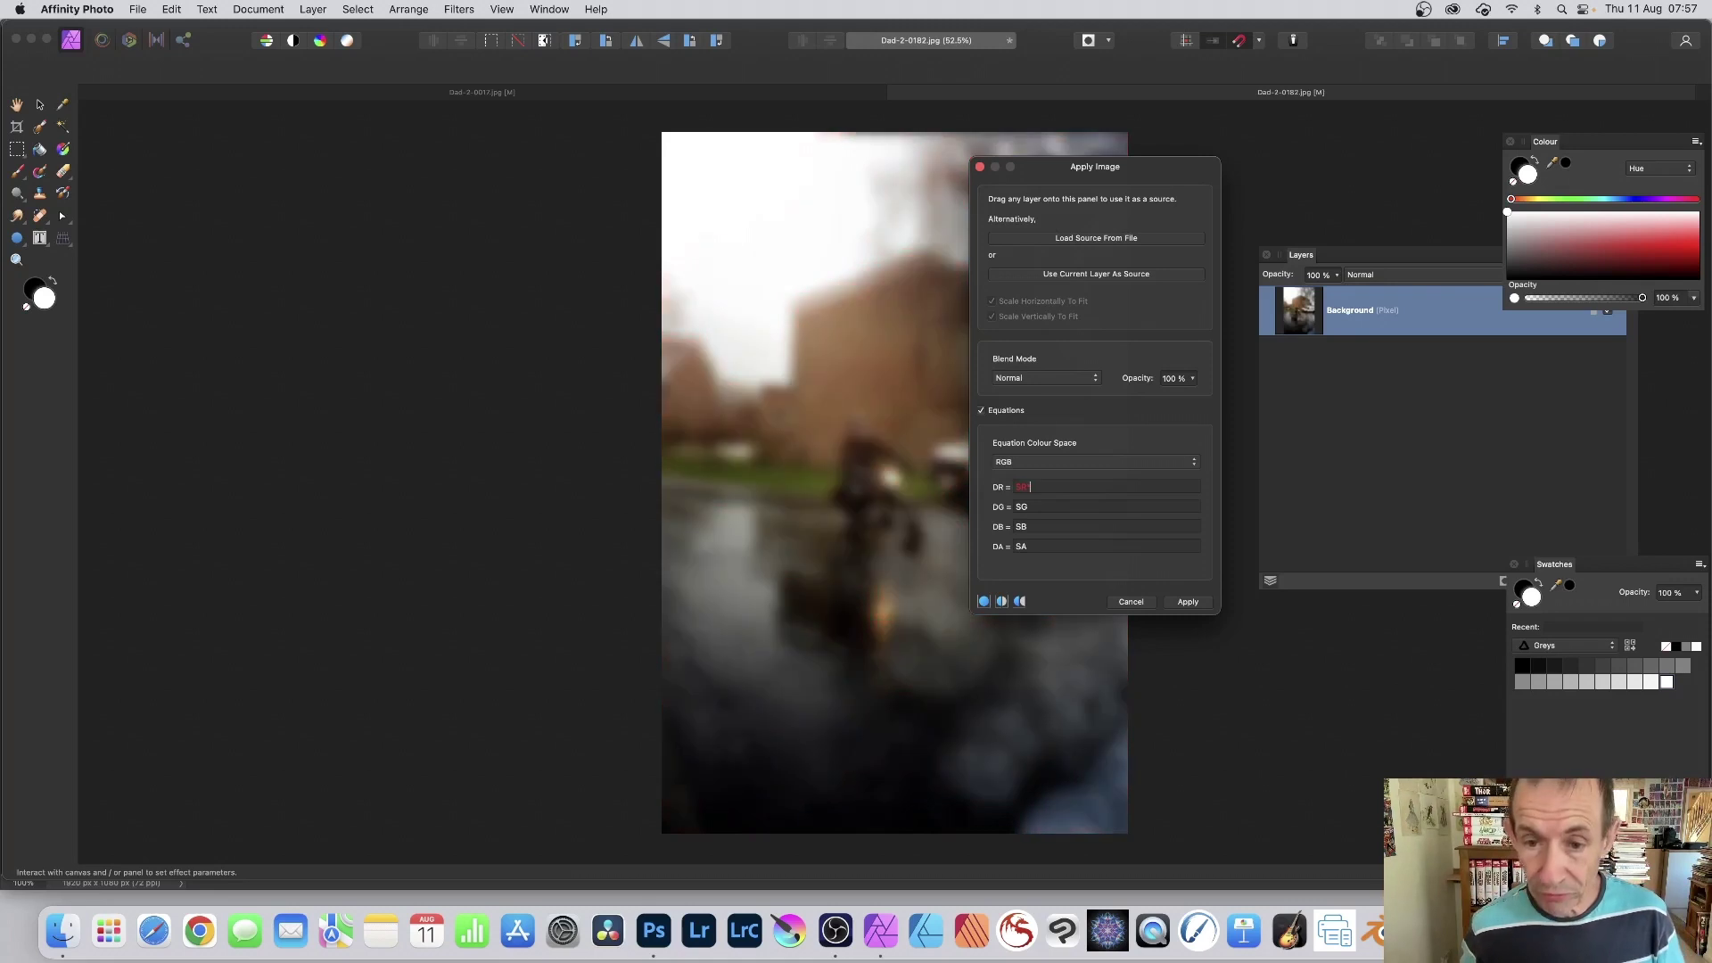
pyautogui.write('5')
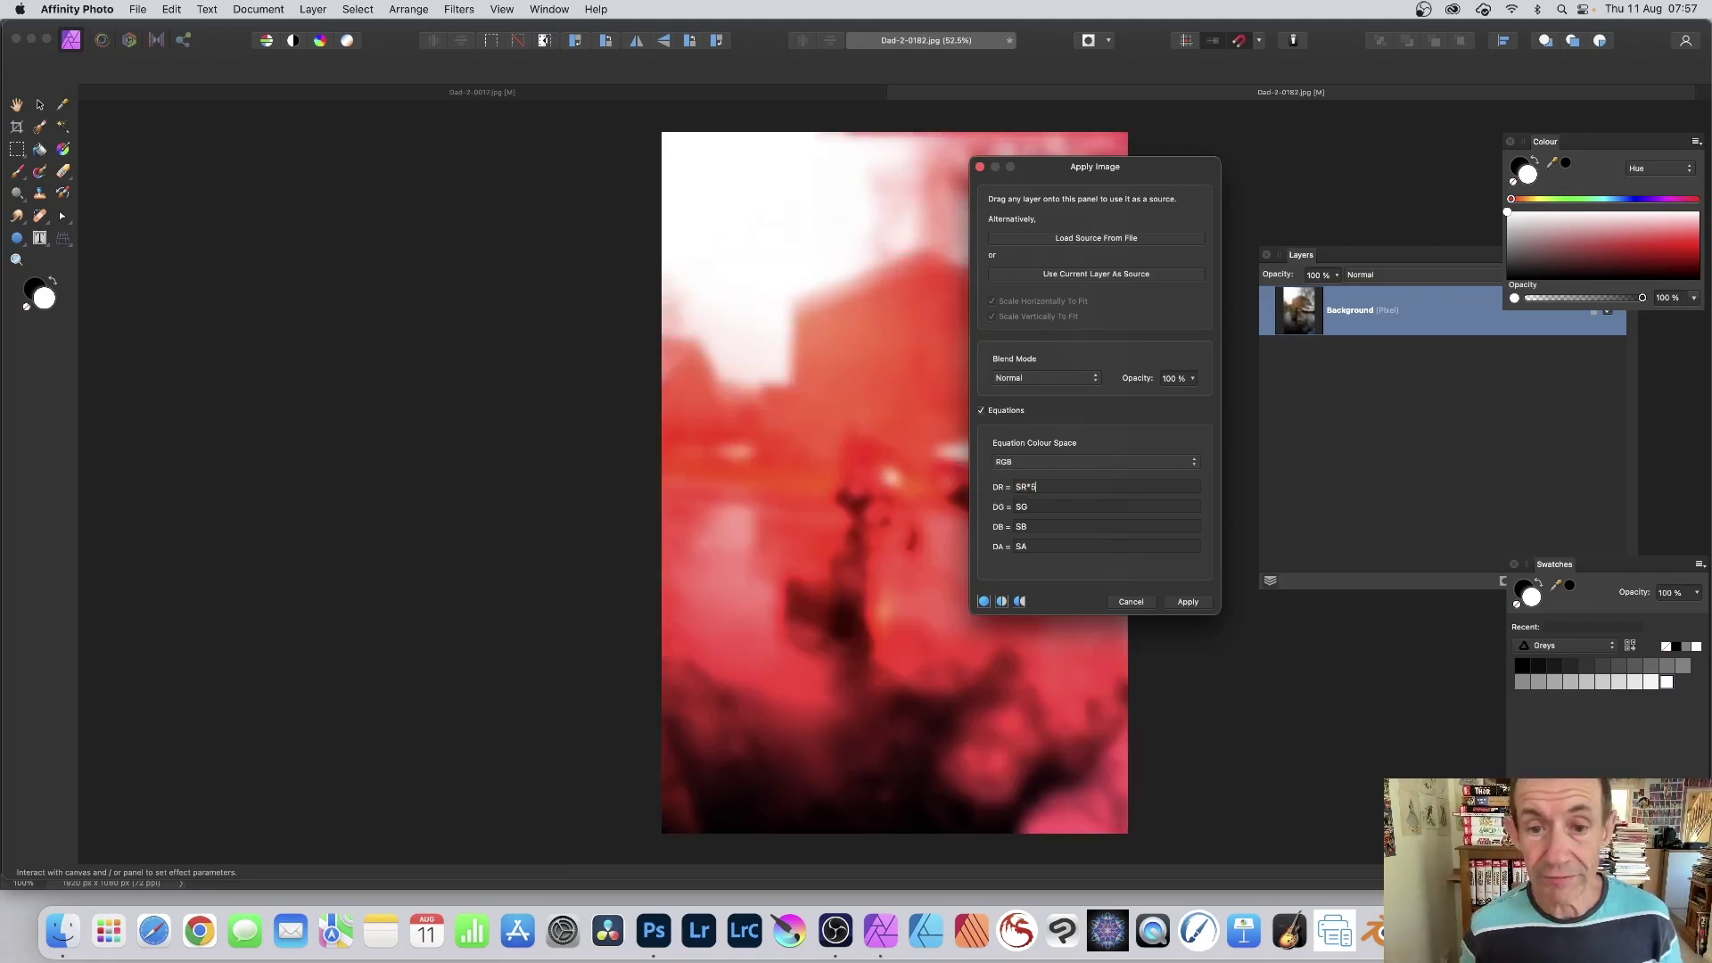
pyautogui.press('BackSpace')
pyautogui.press('BackSpace')
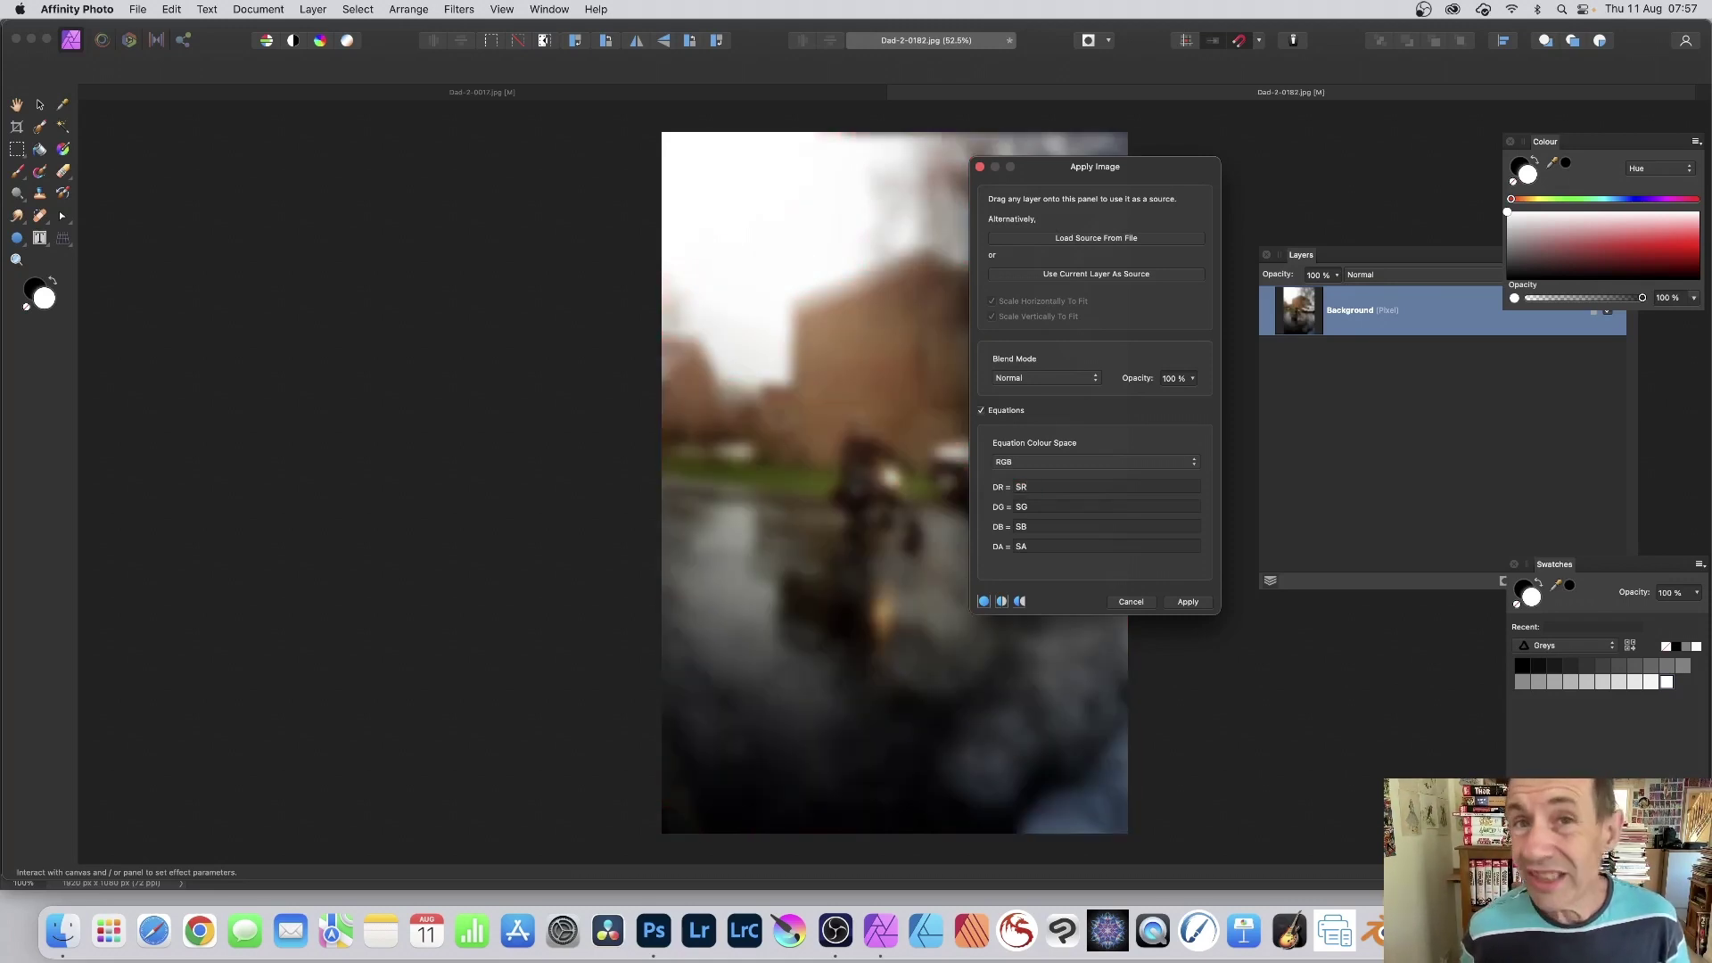
pyautogui.press('super+a')
pyautogui.write('SR/4')
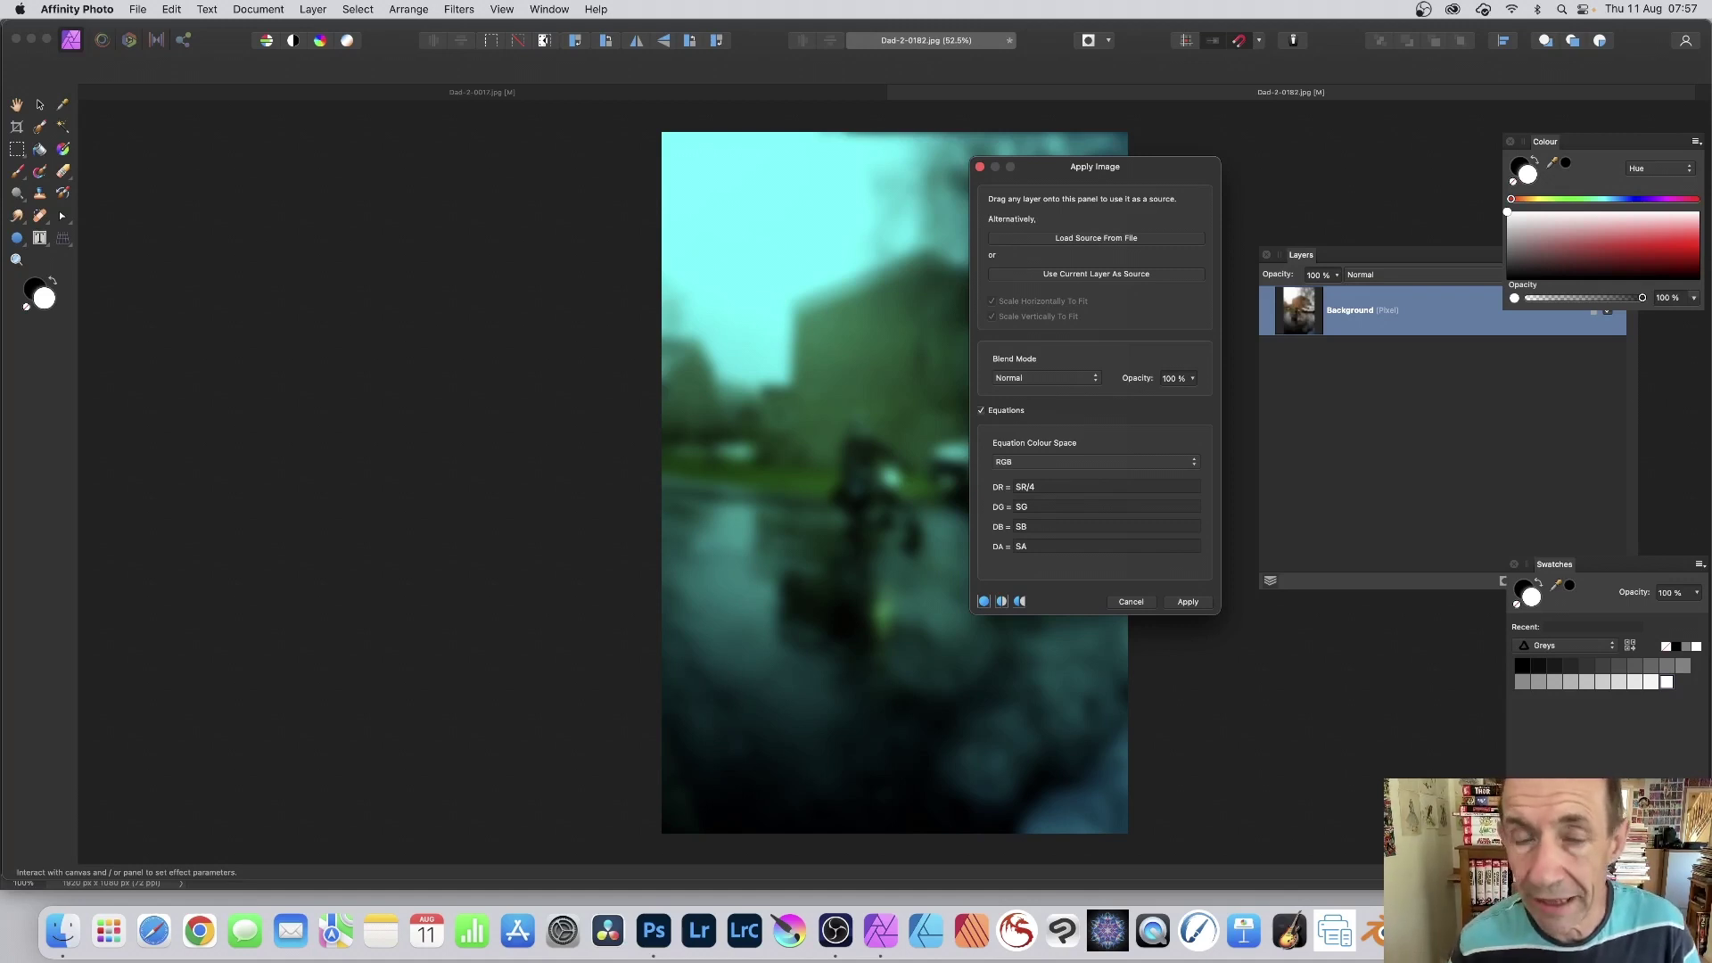
pyautogui.press('BackSpace')
pyautogui.press('BackSpace')
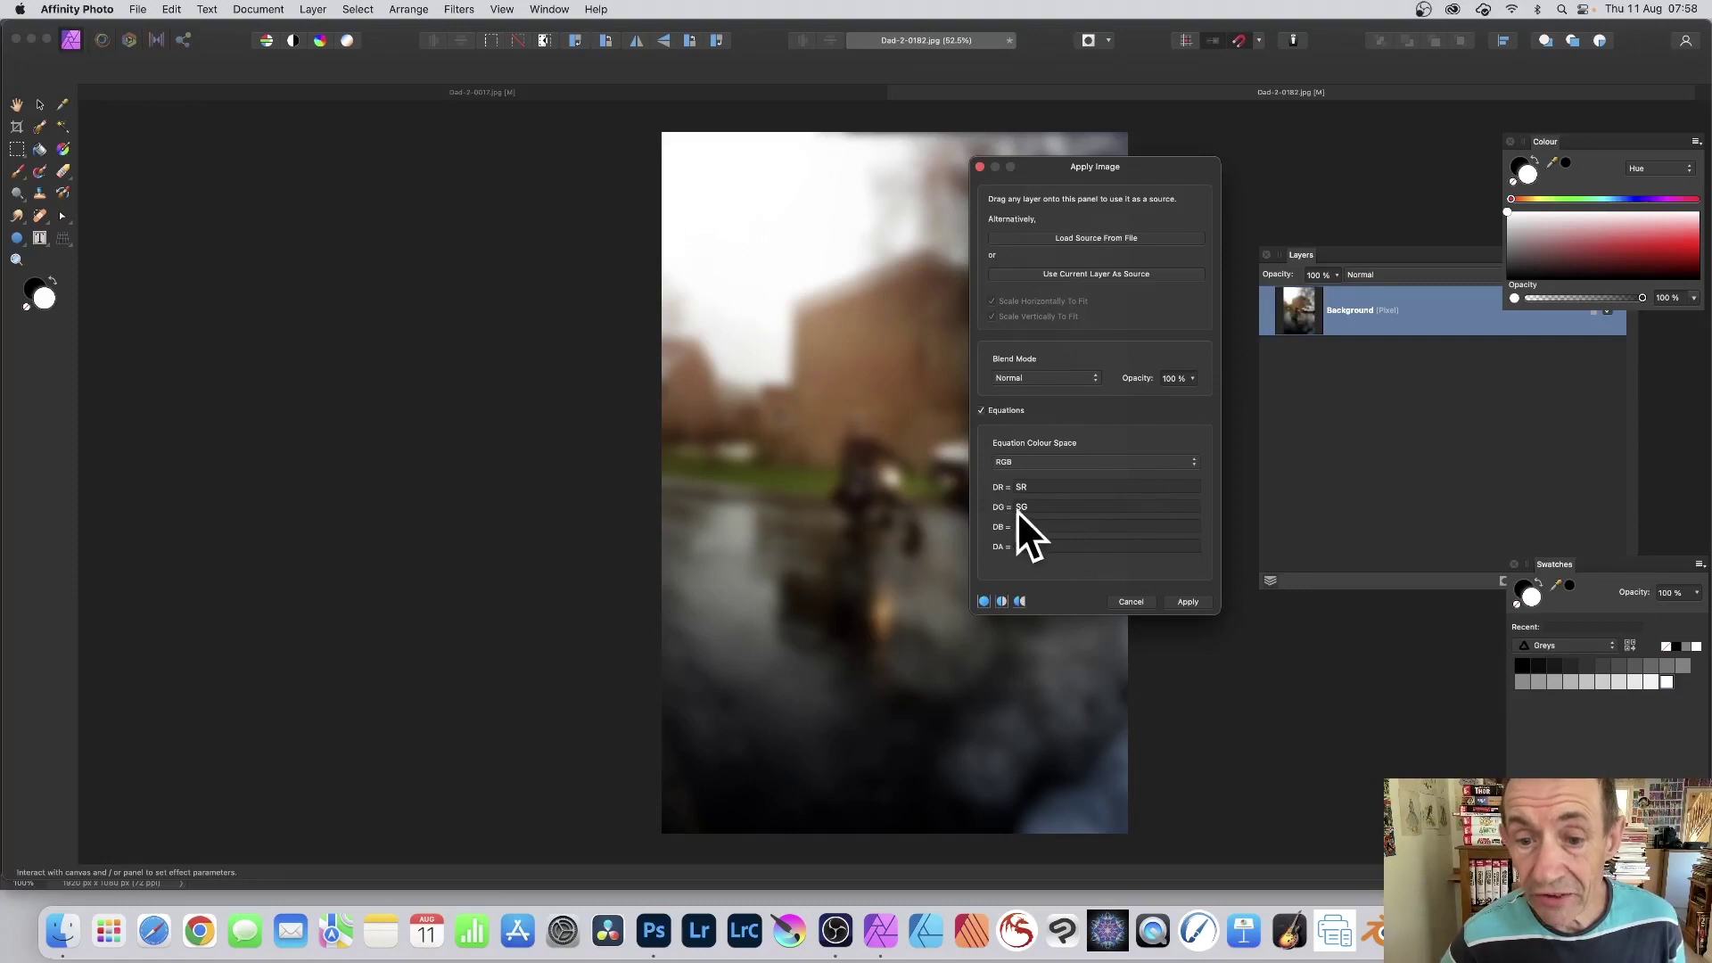
pyautogui.press('Tab')
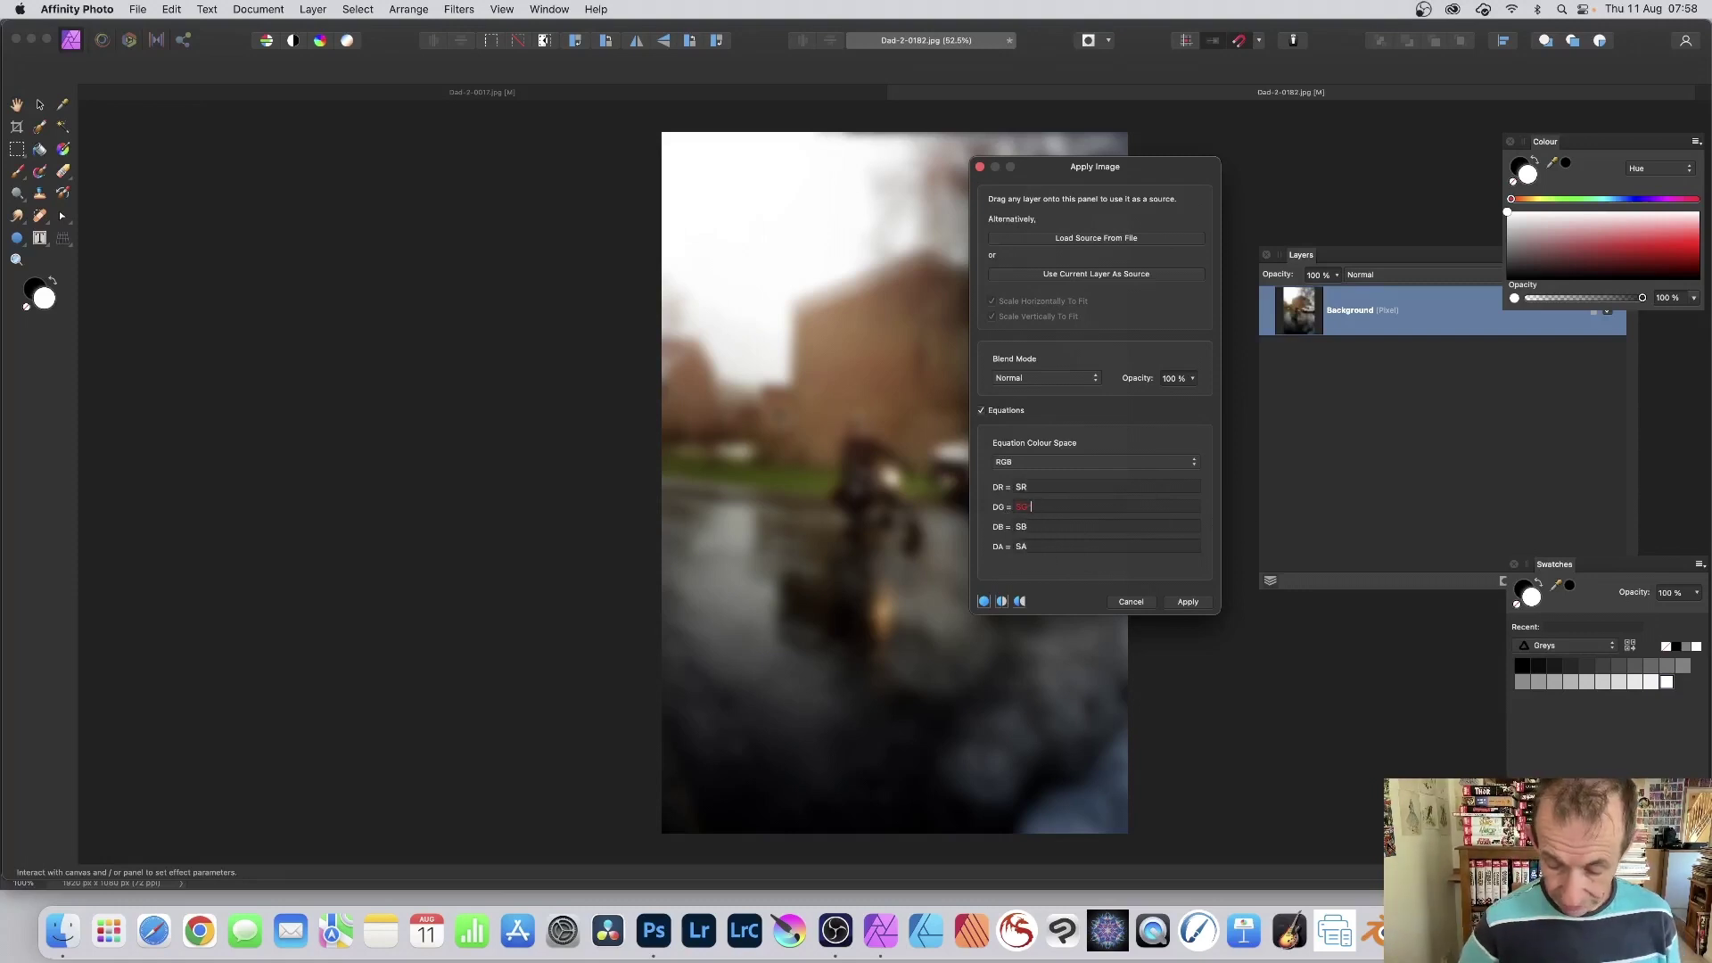
pyautogui.write('SG*0.2')
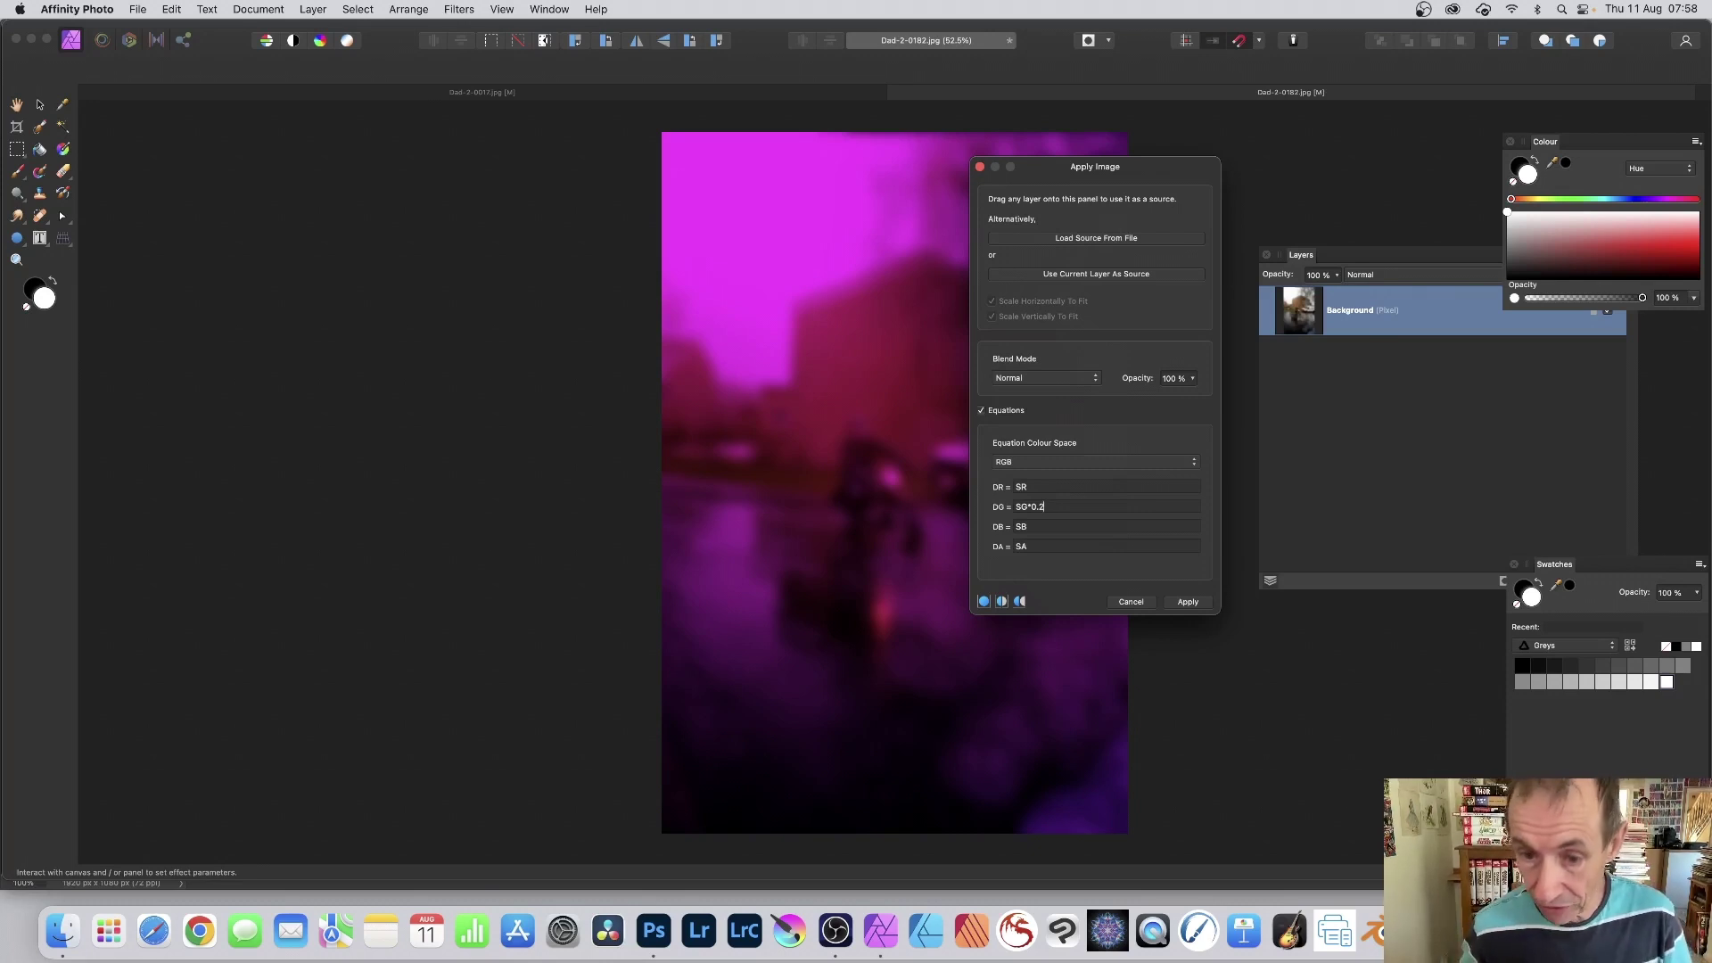
pyautogui.press('BackSpace')
pyautogui.press('BackSpace')
pyautogui.press('BackSpace')
pyautogui.write('5')
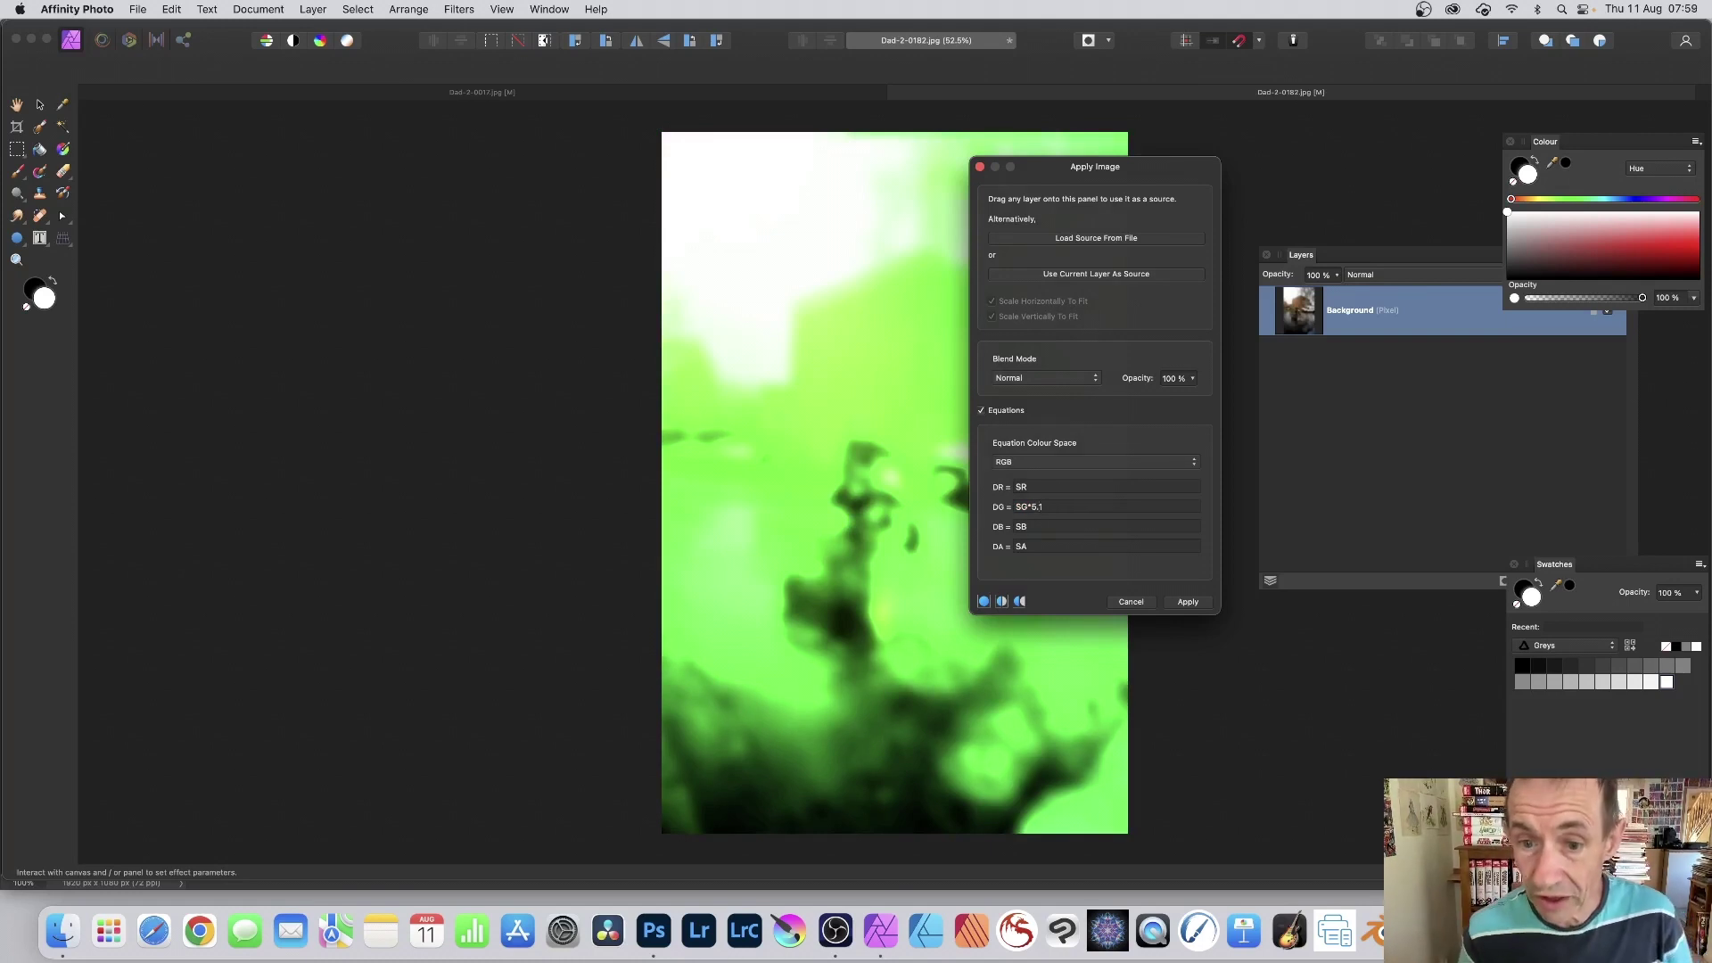
pyautogui.write('.3')
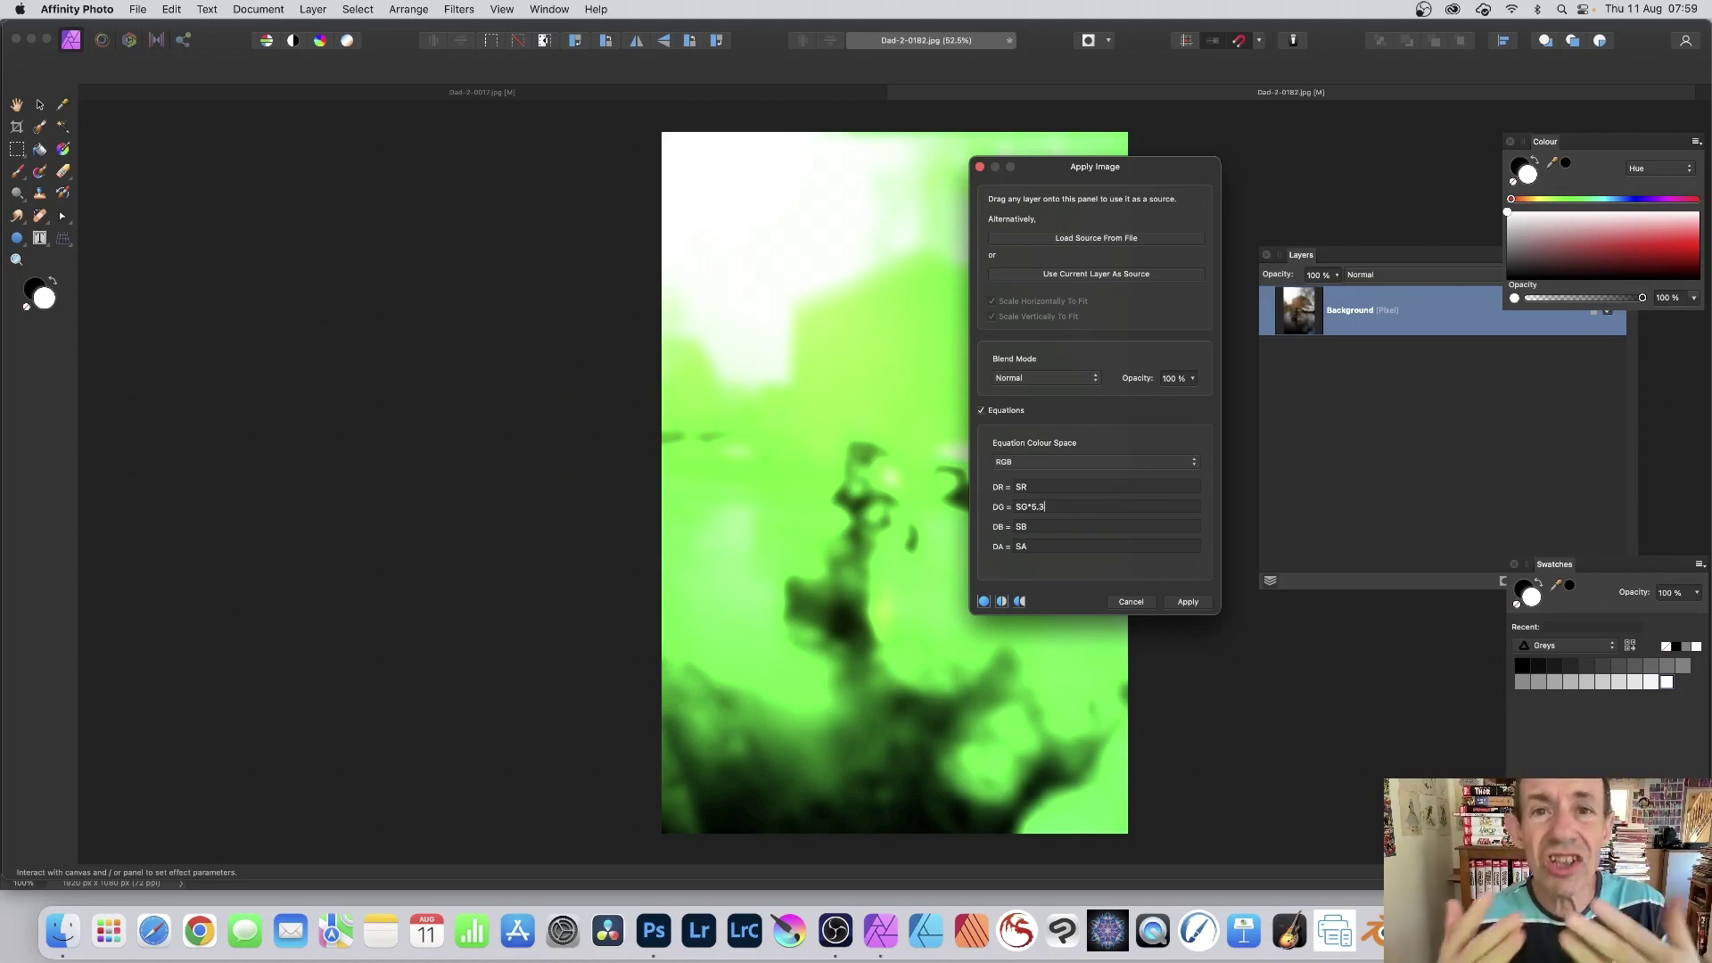
pyautogui.press('BackSpace')
pyautogui.press('BackSpace')
pyautogui.press('BackSpace')
pyautogui.press('BackSpace')
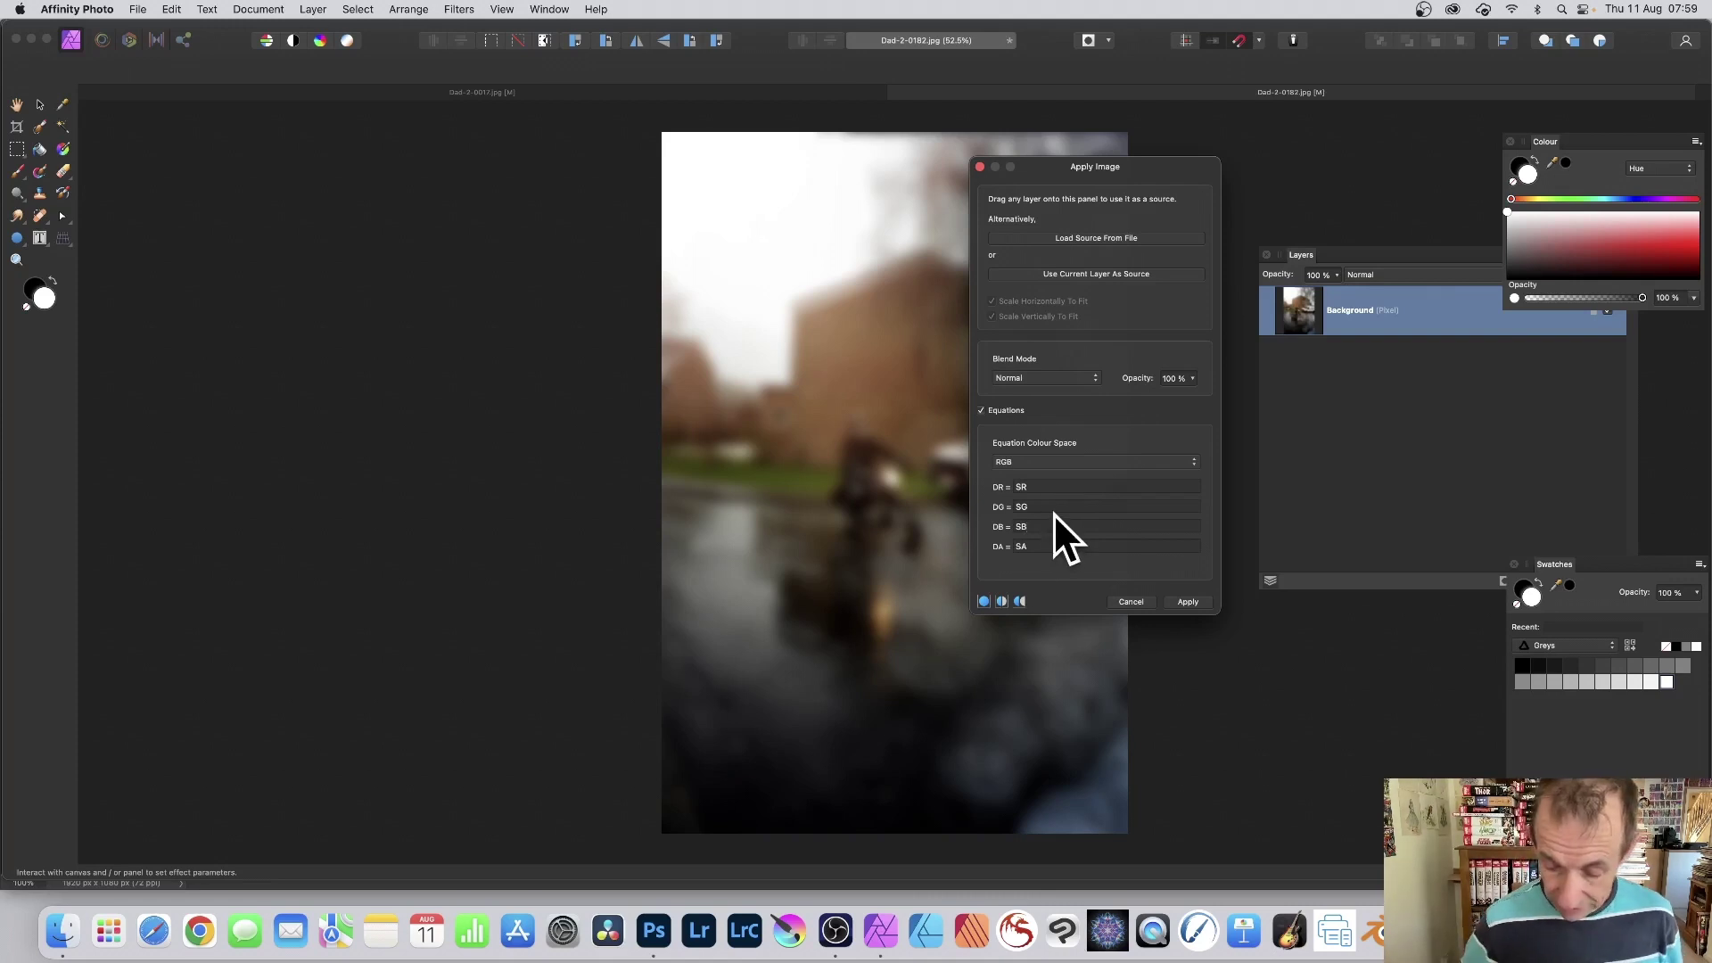
pyautogui.write('+0')
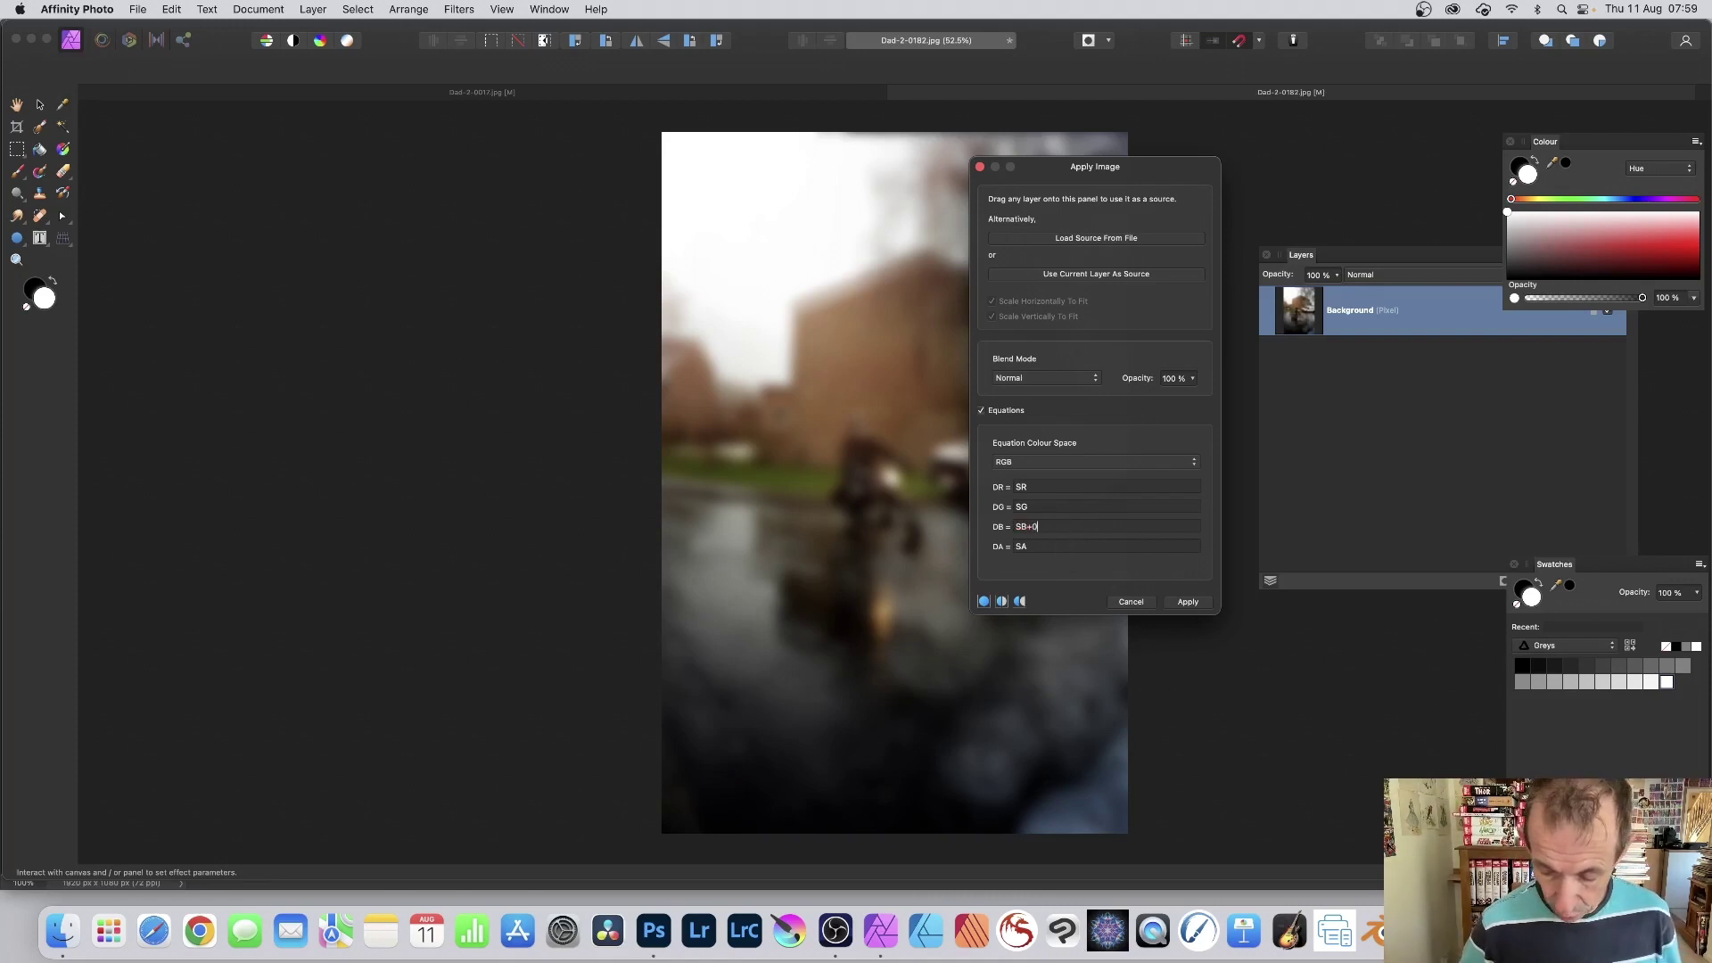
pyautogui.write('.8')
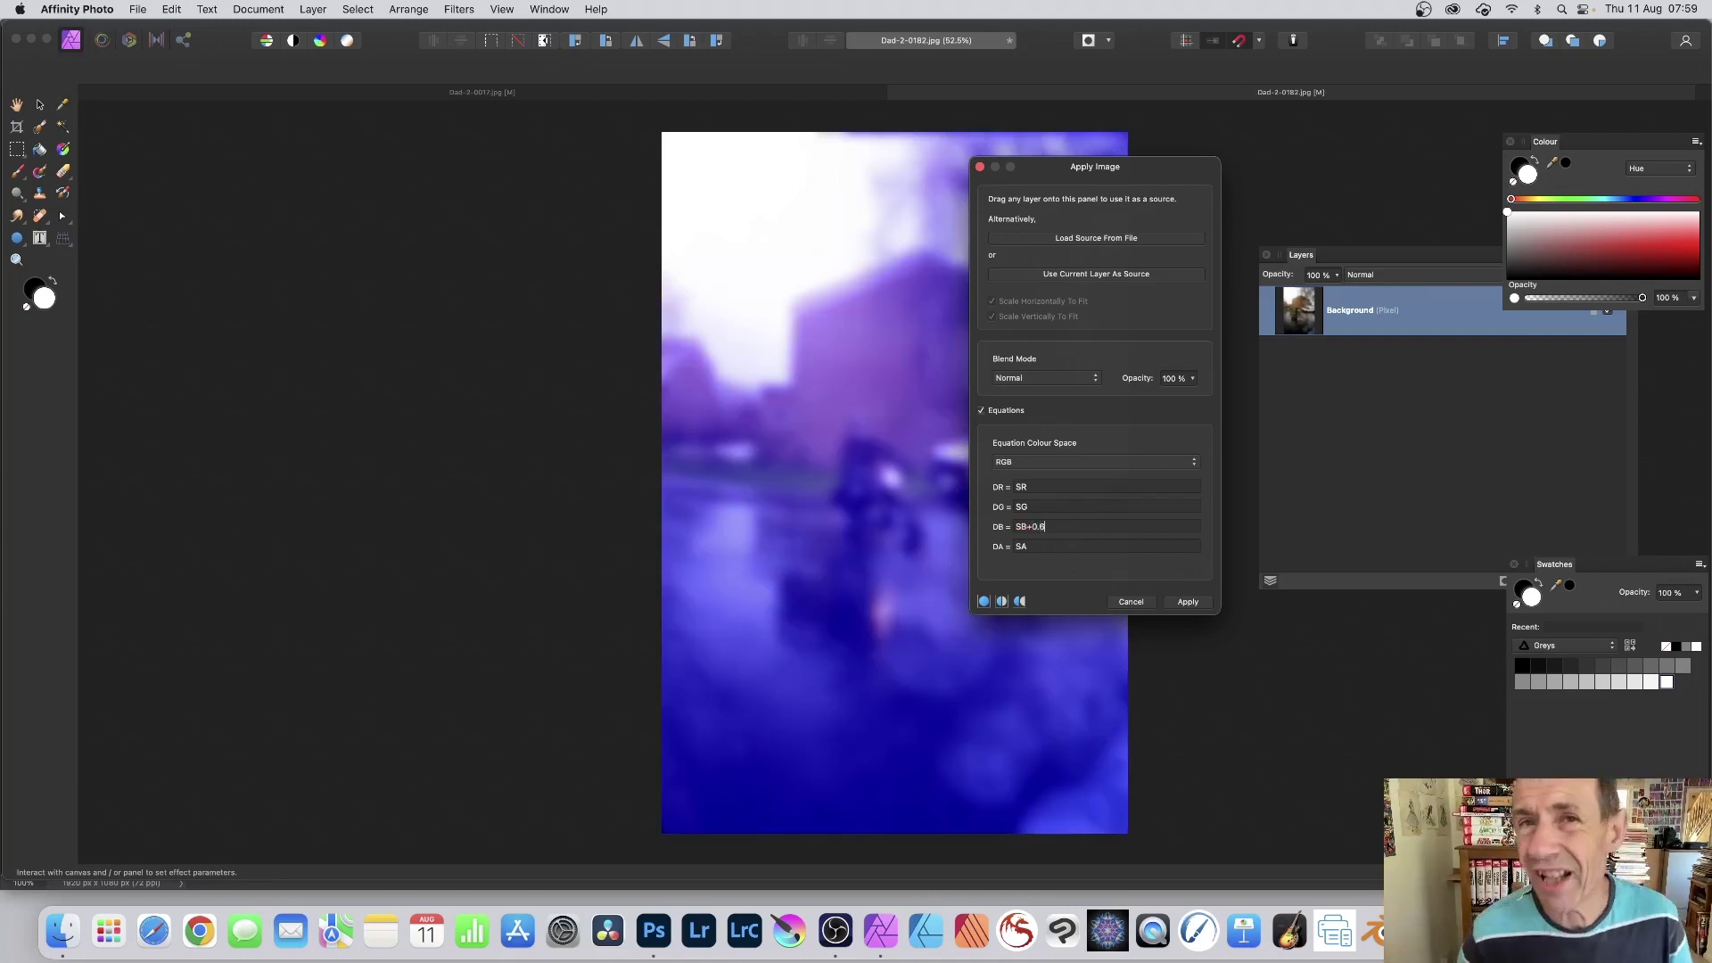
pyautogui.press('BackSpace')
pyautogui.write('1')
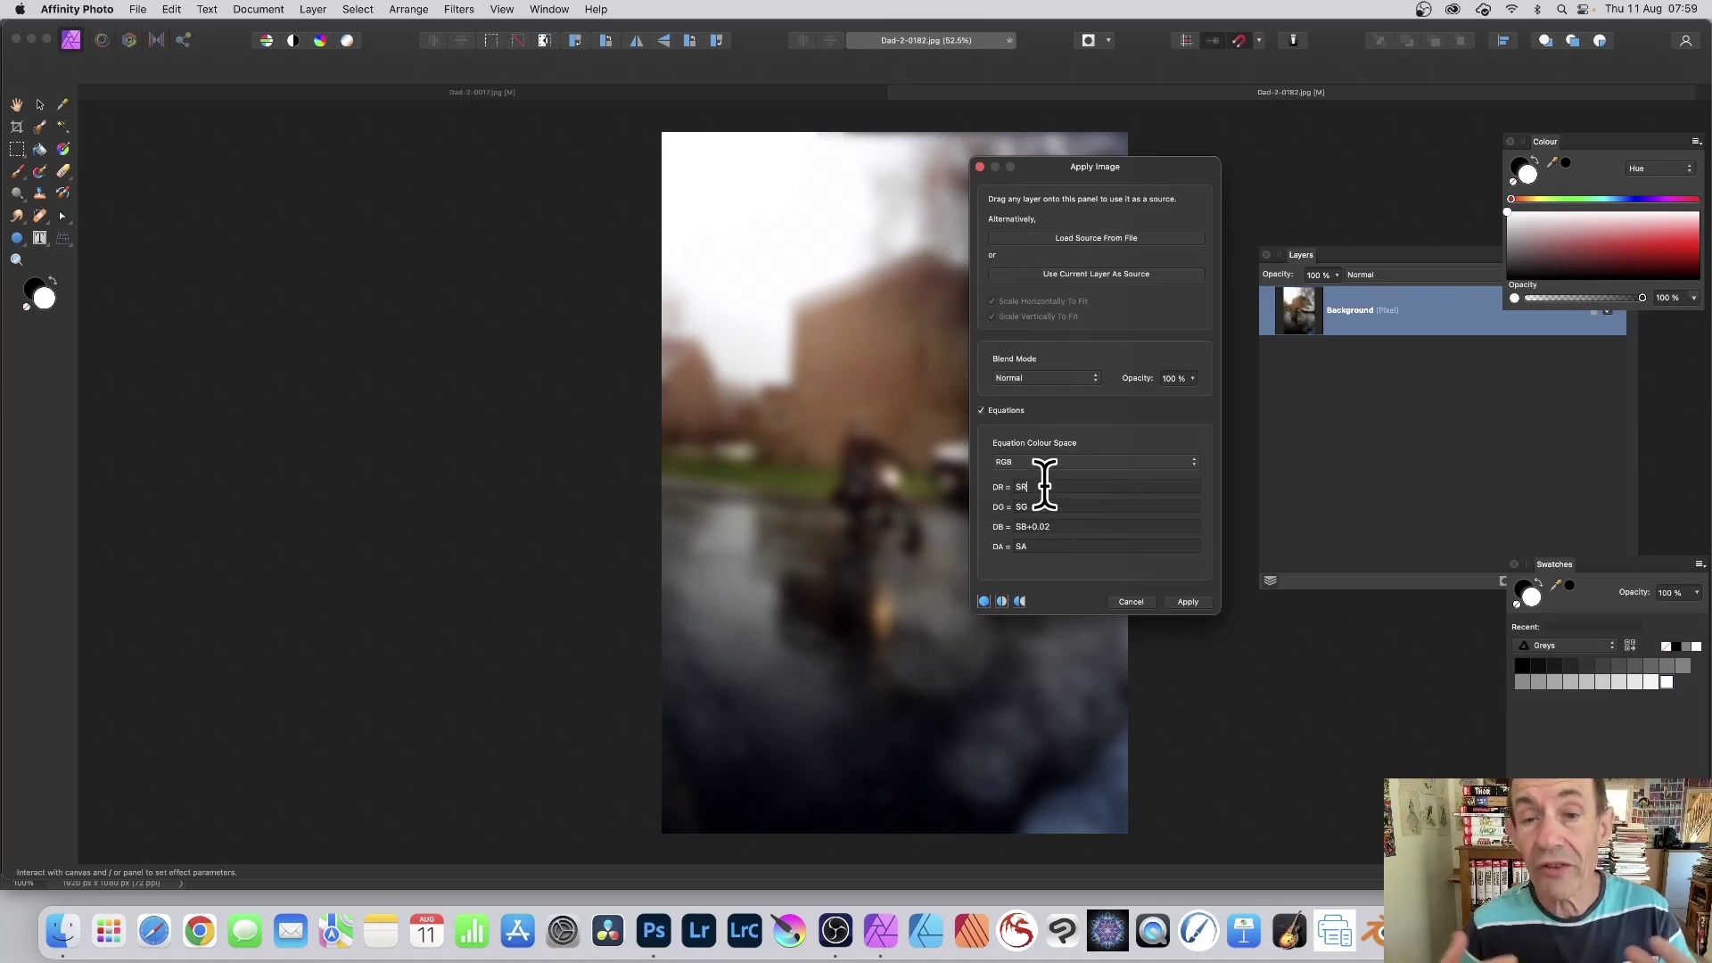
pyautogui.write('-0')
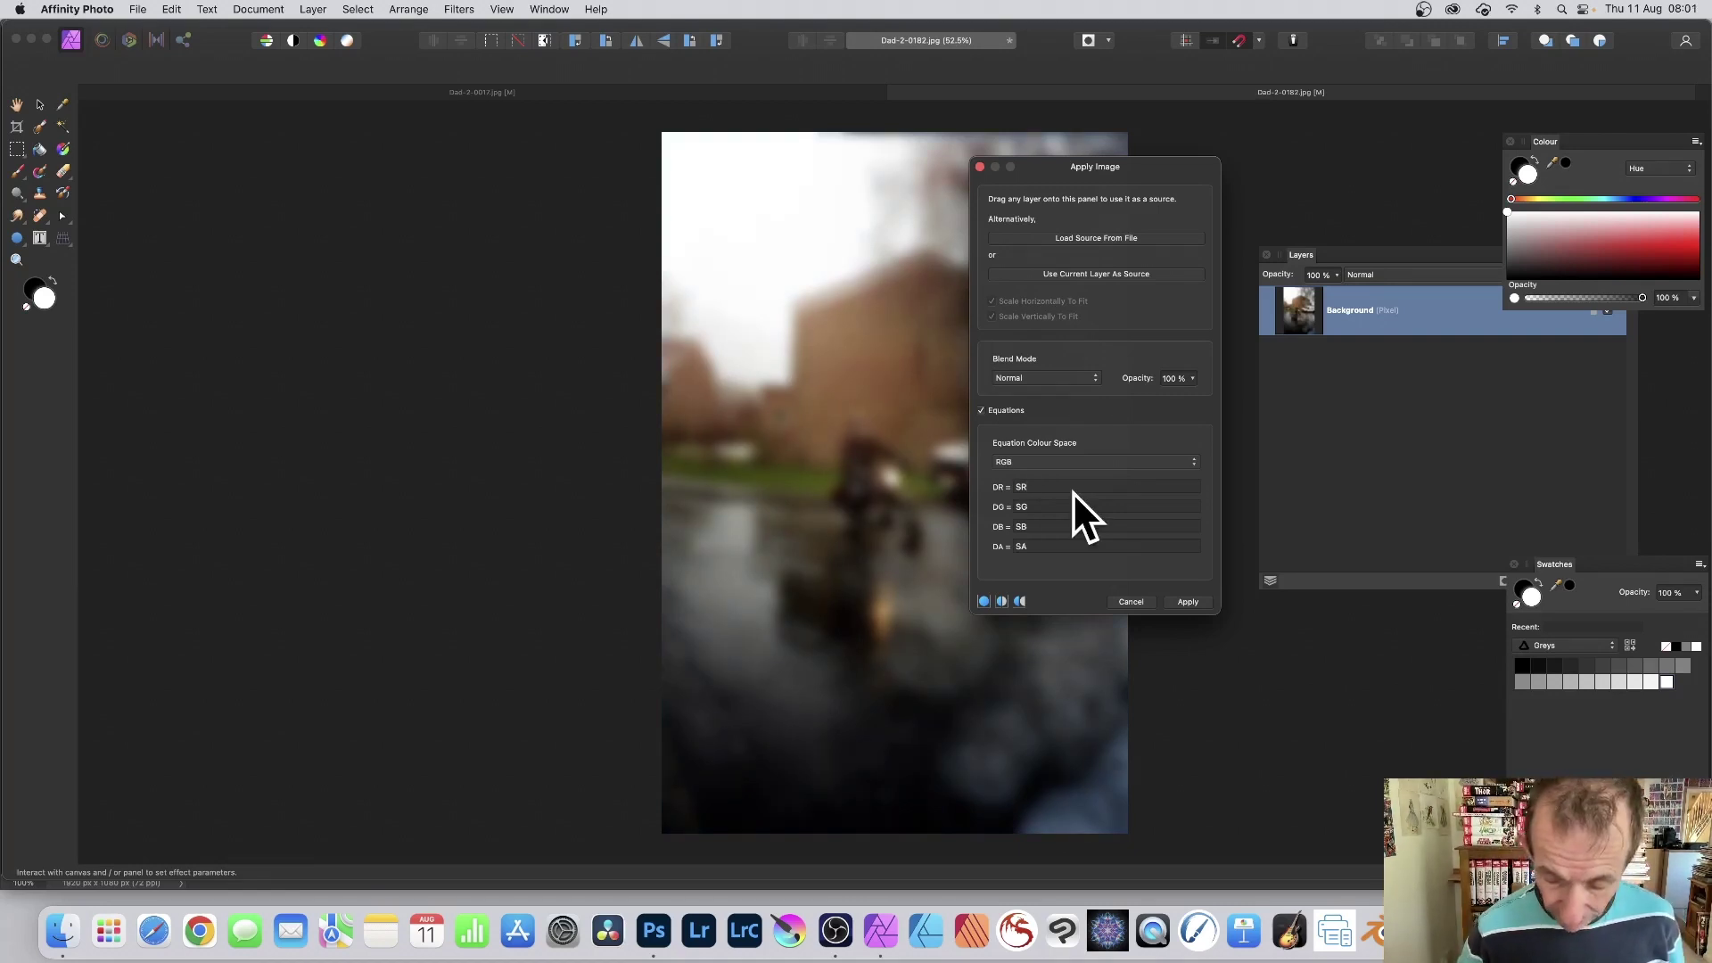
# Double the red channel (SR*2), blend in Colour Burn after trying Darken and Multiply, and apply.
pyautogui.write('*2')
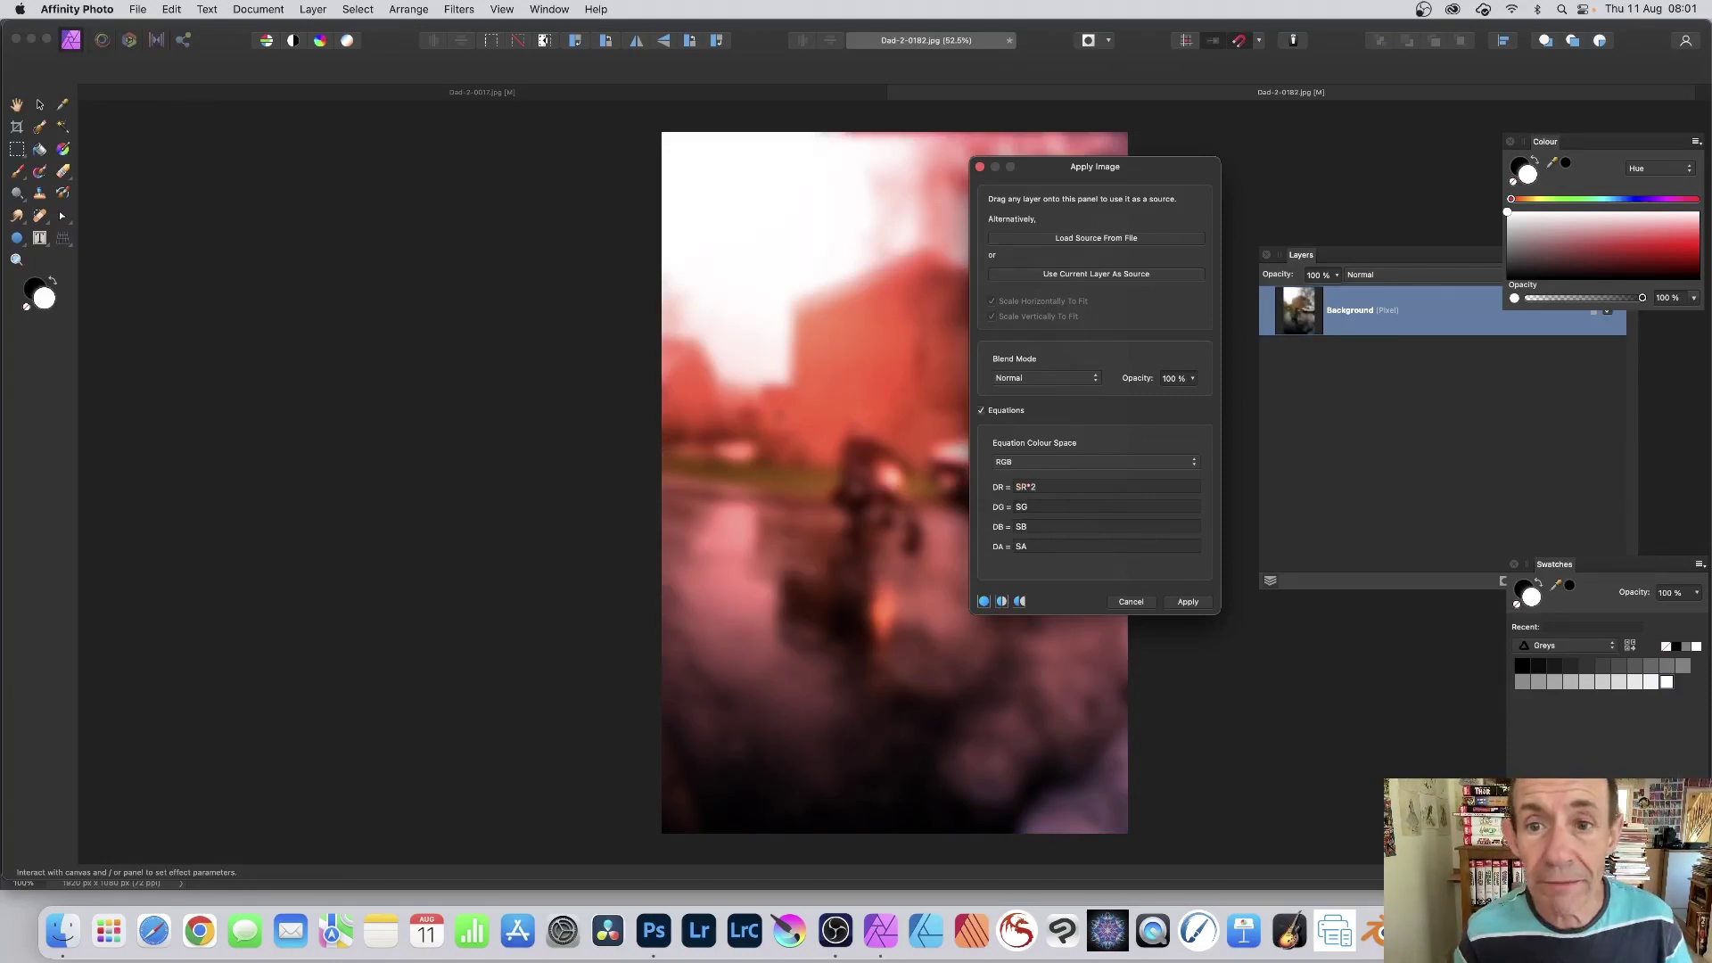
pyautogui.click(1036, 378)
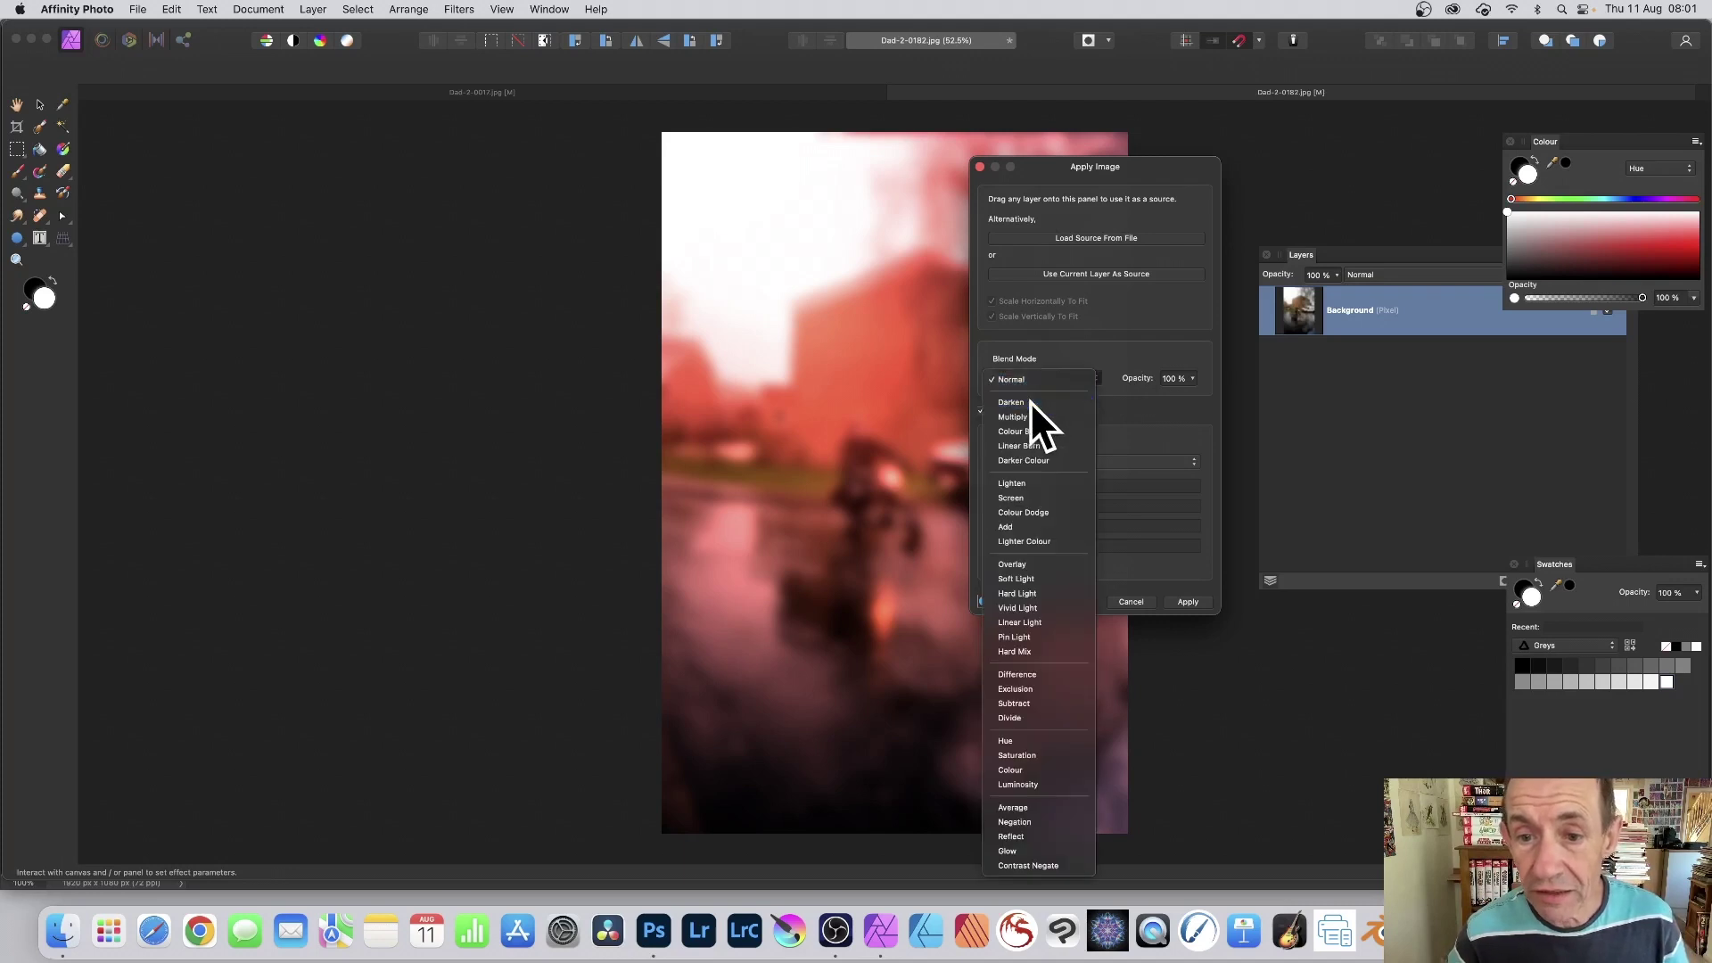
pyautogui.click(1031, 401)
pyautogui.click(1035, 382)
pyautogui.click(1030, 395)
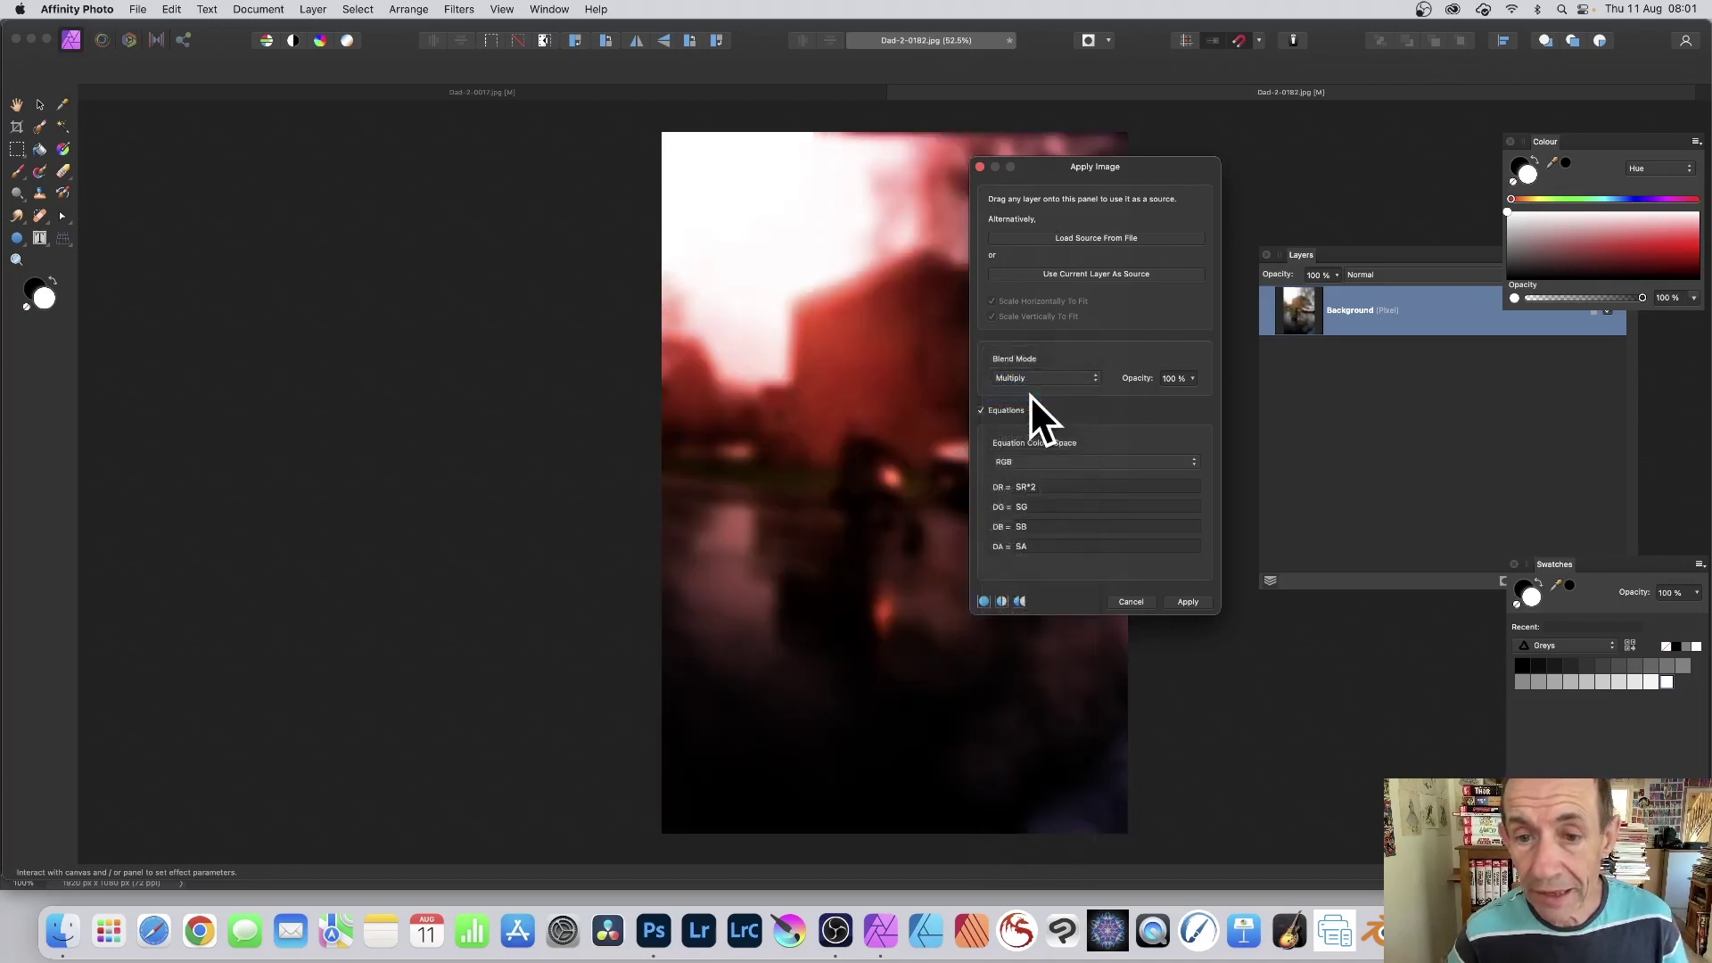
pyautogui.click(1036, 378)
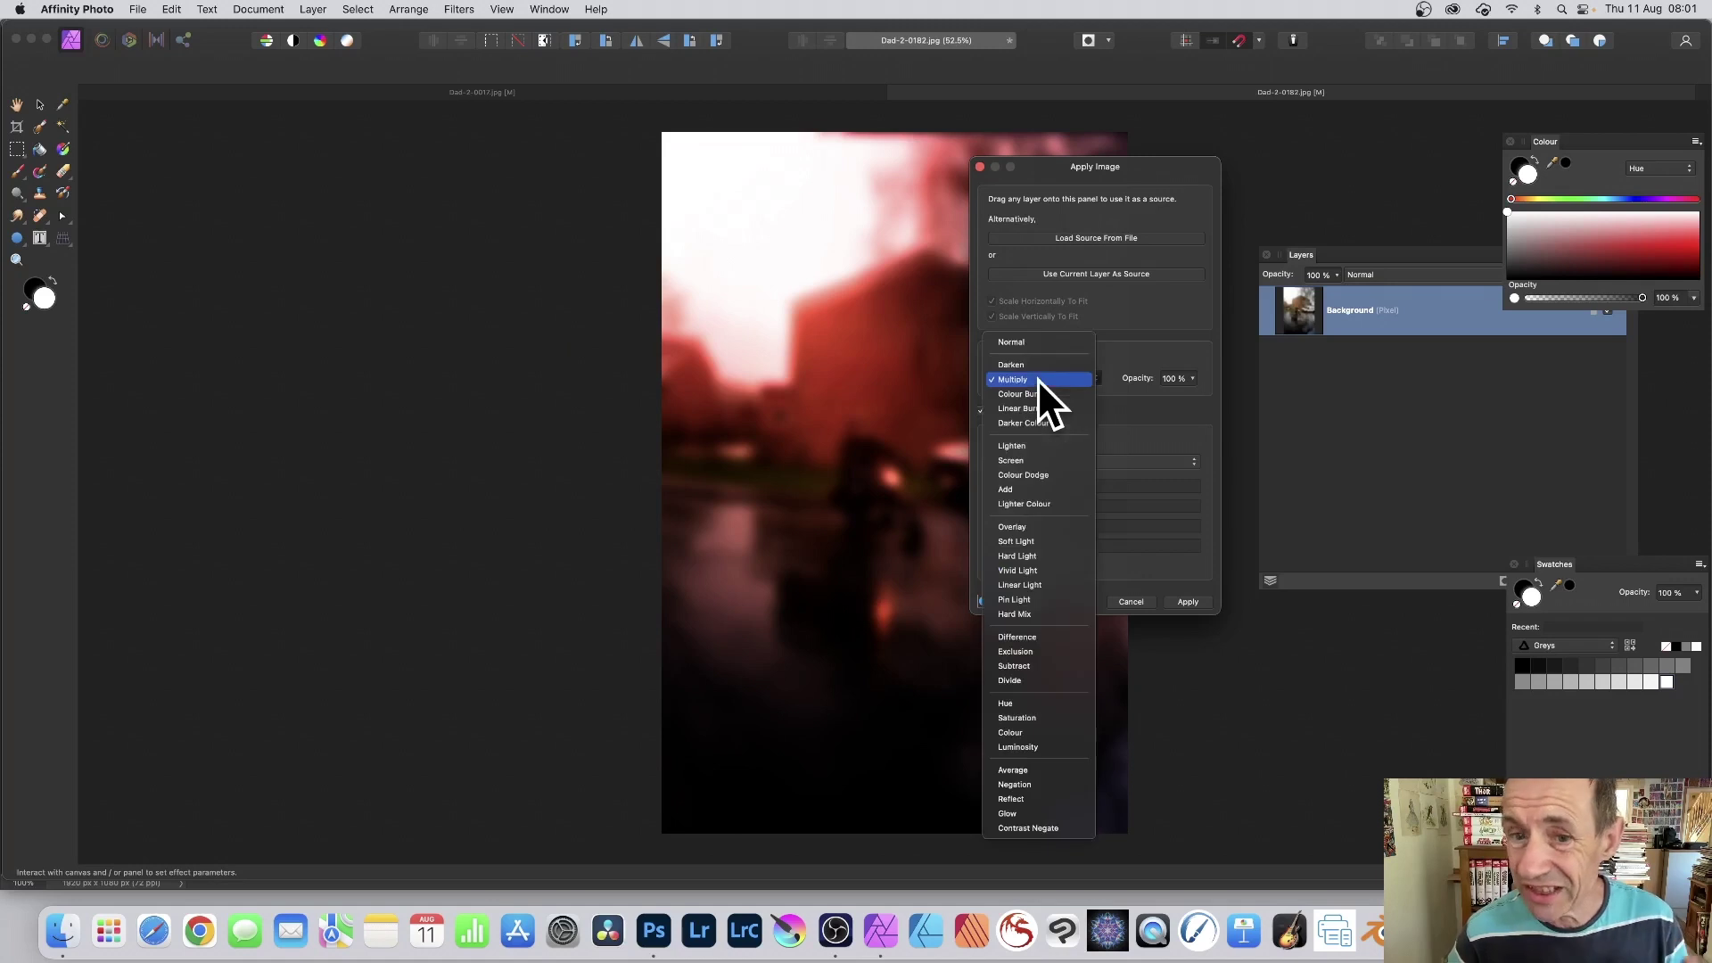
pyautogui.click(1036, 390)
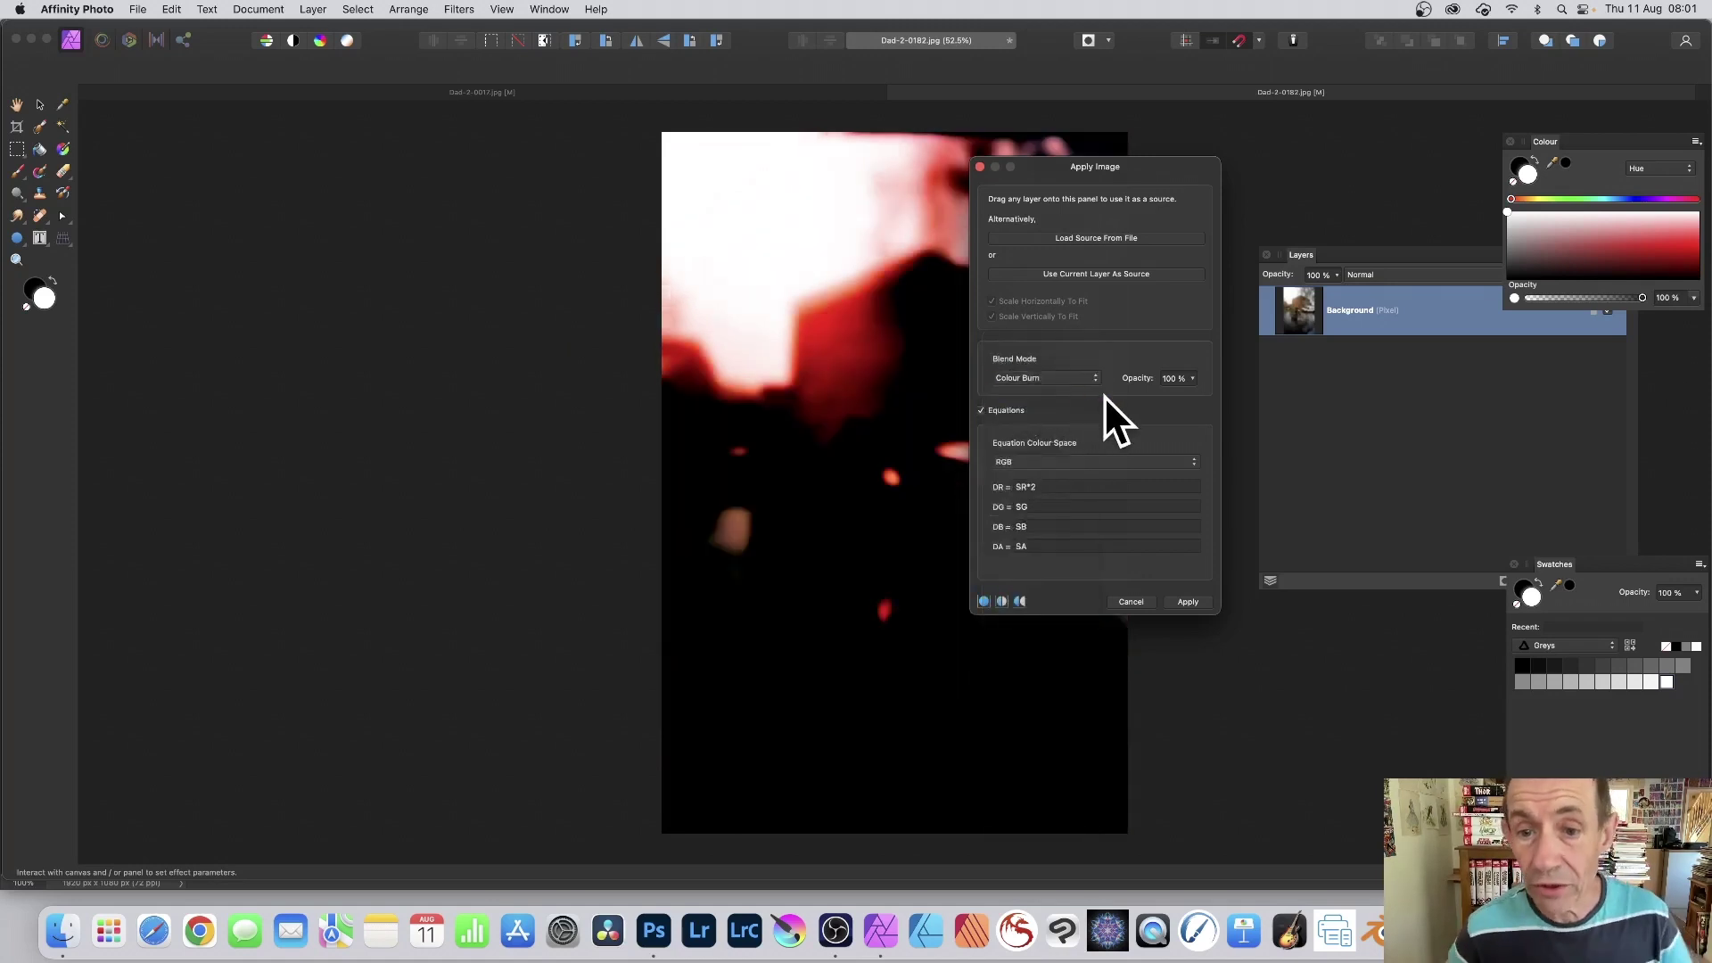
pyautogui.click(1073, 378)
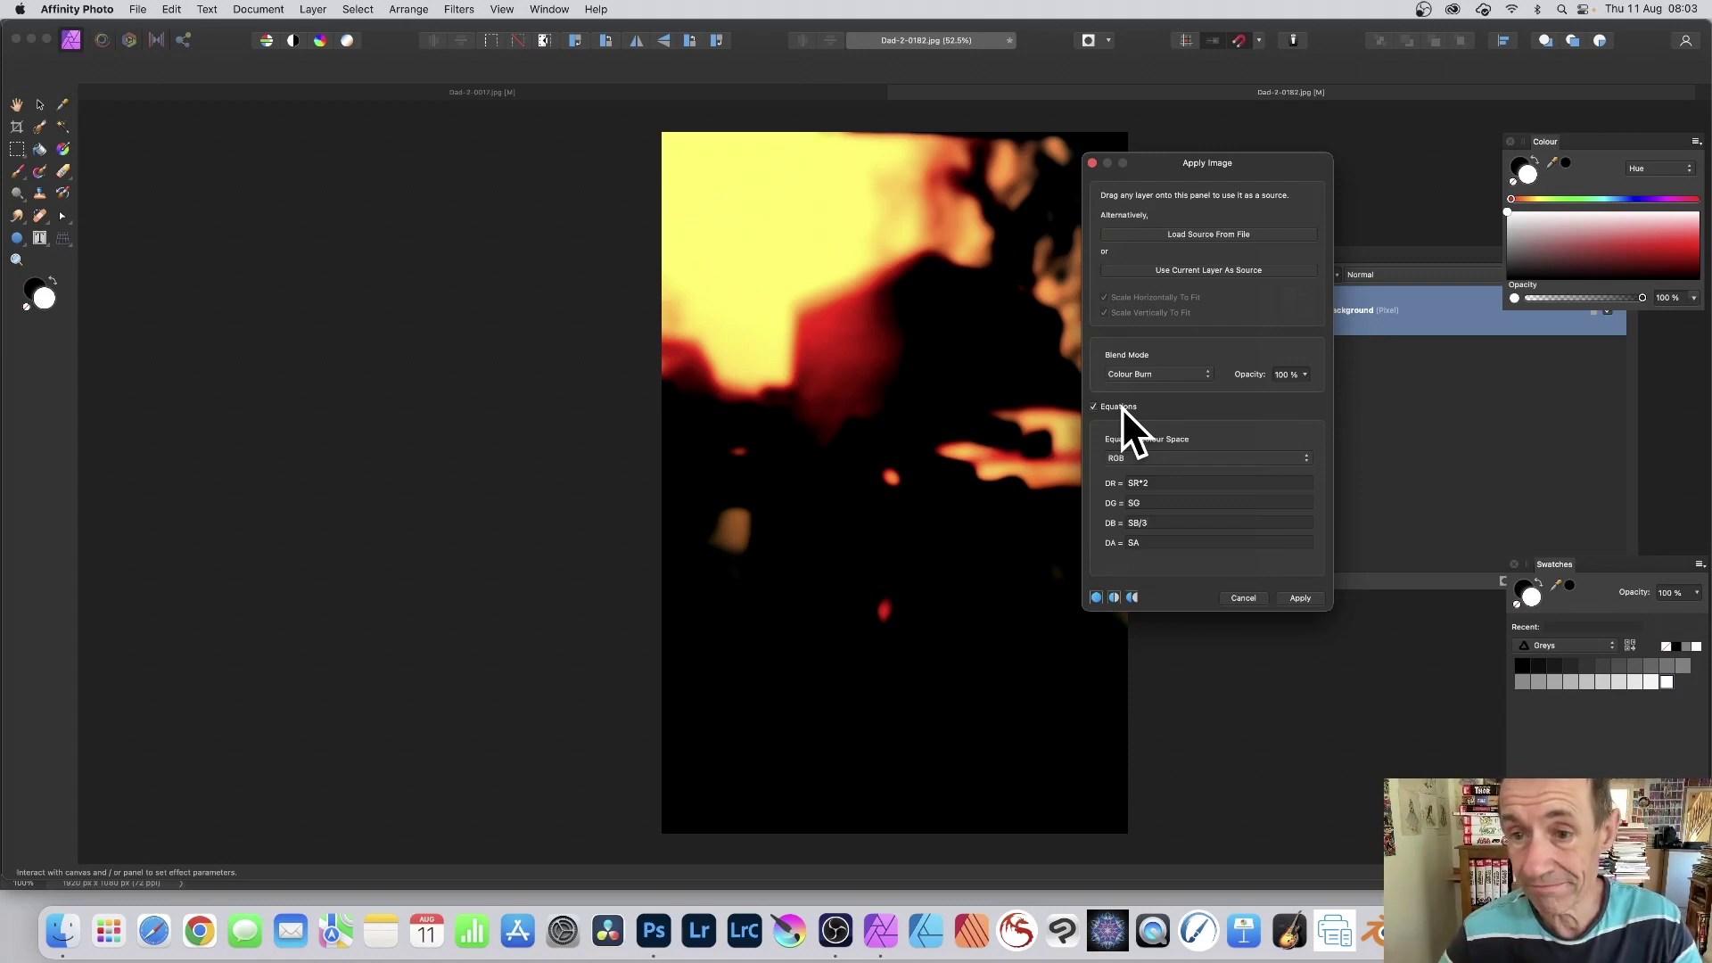
pyautogui.click(1297, 598)
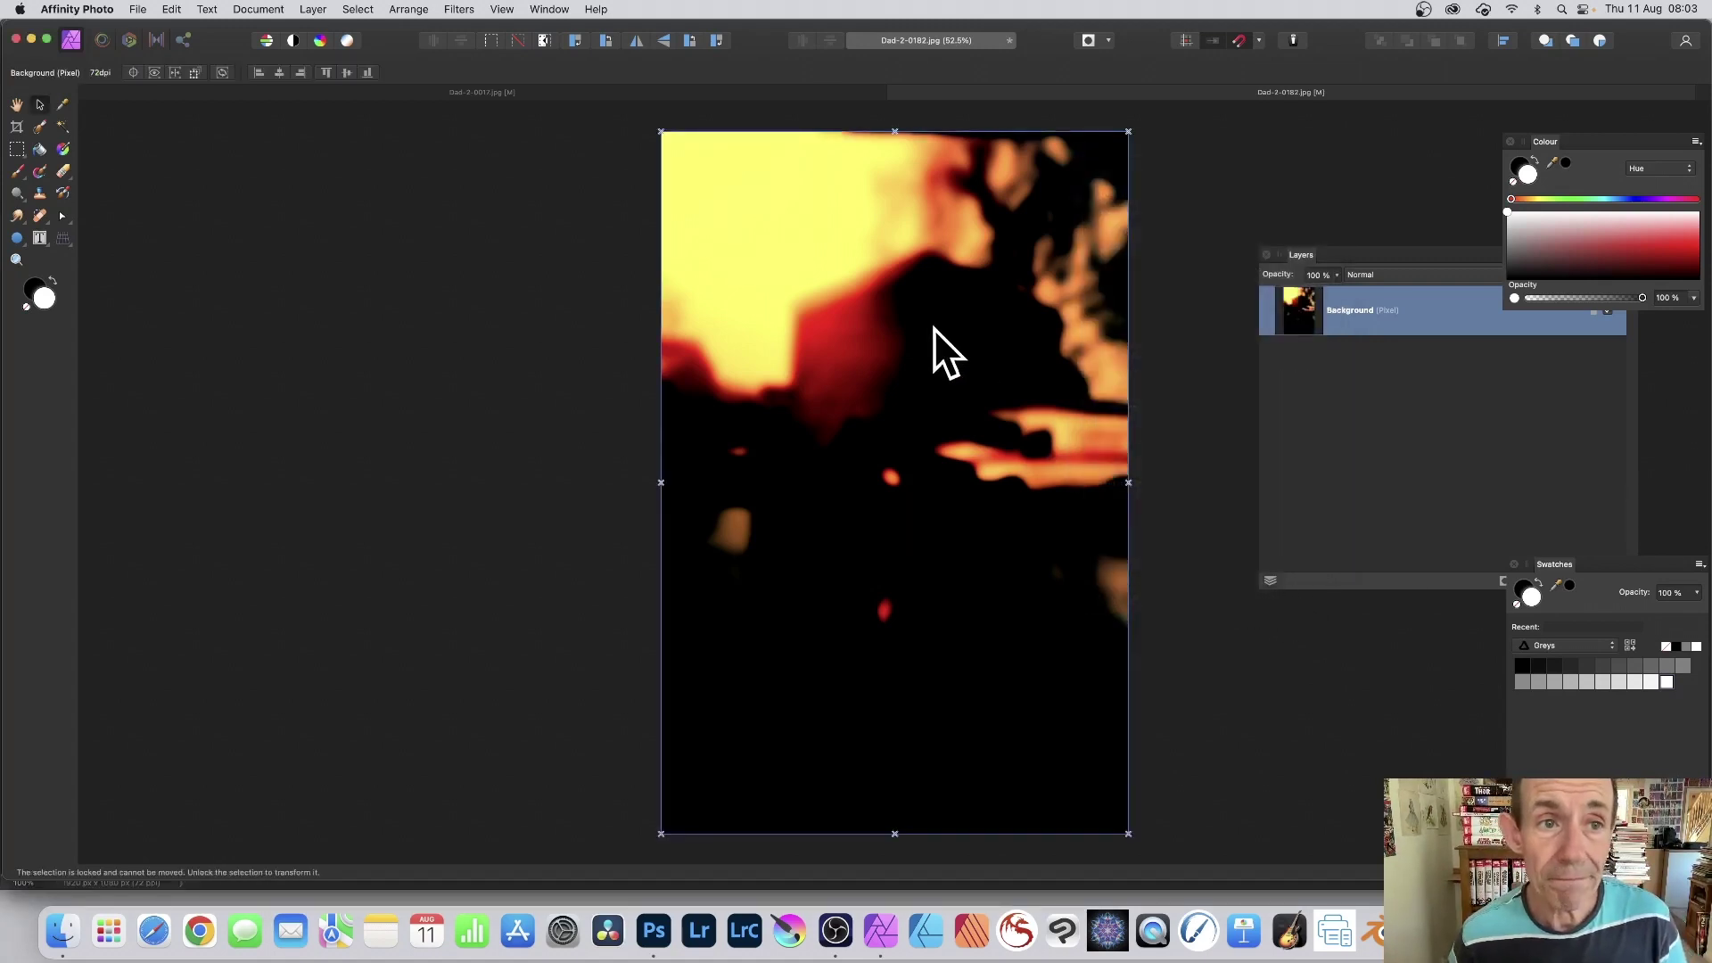
pyautogui.click(461, 11)
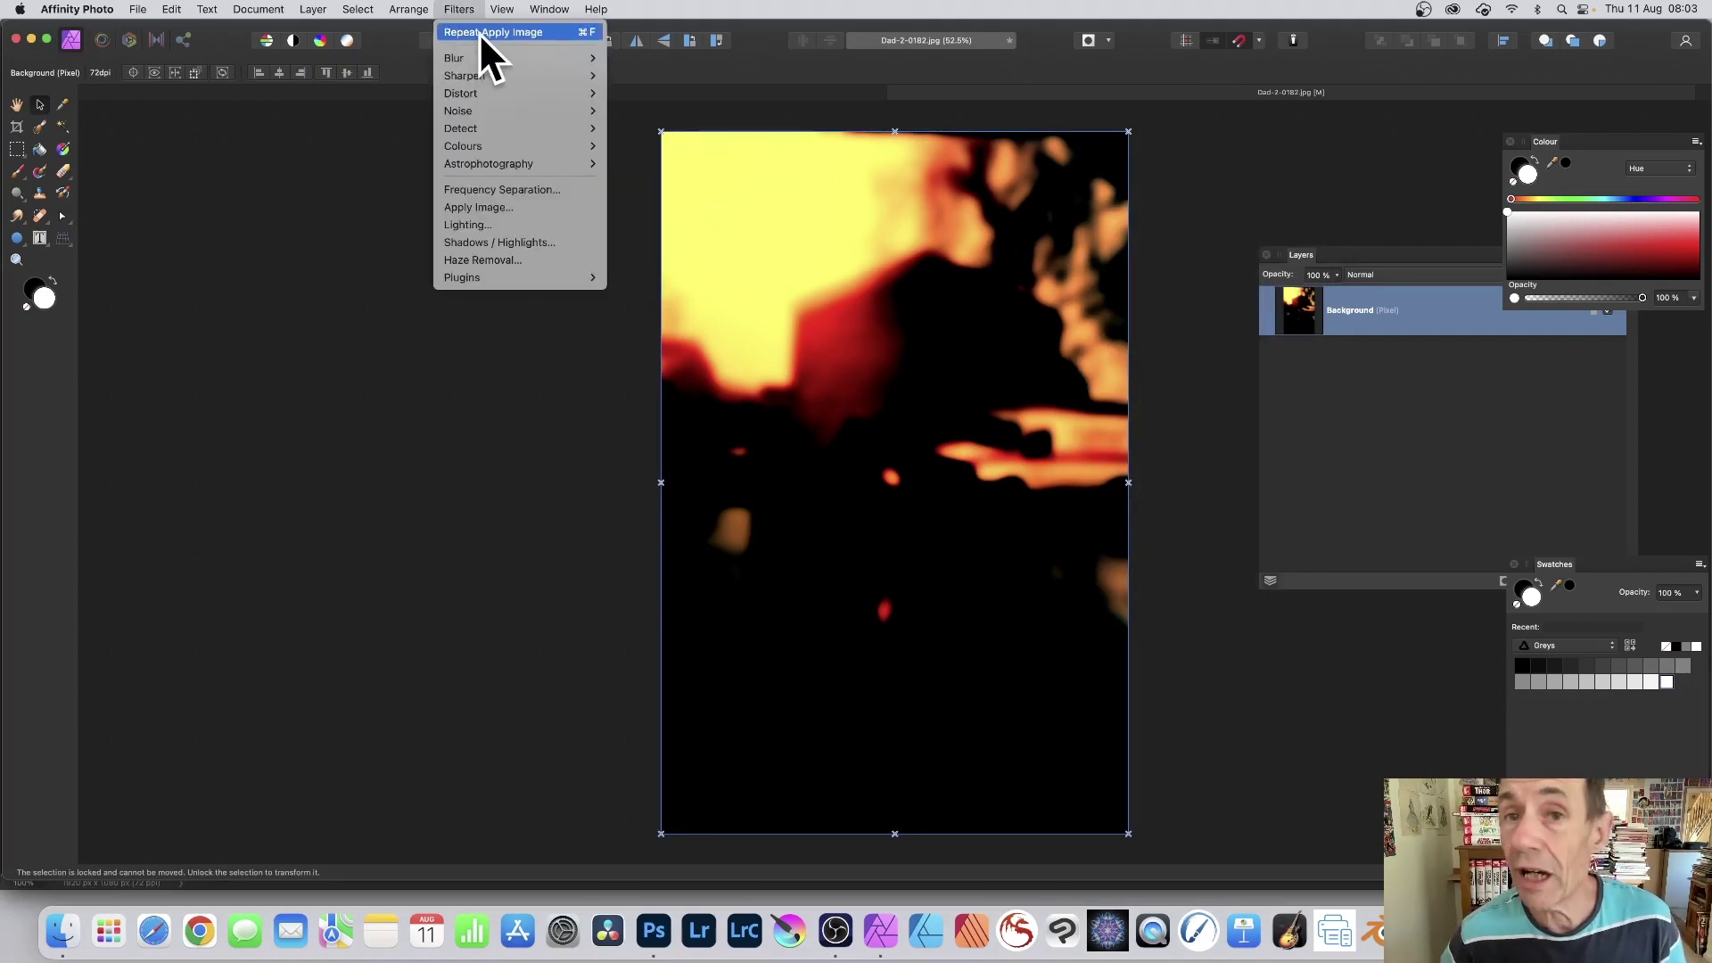
pyautogui.click(479, 32)
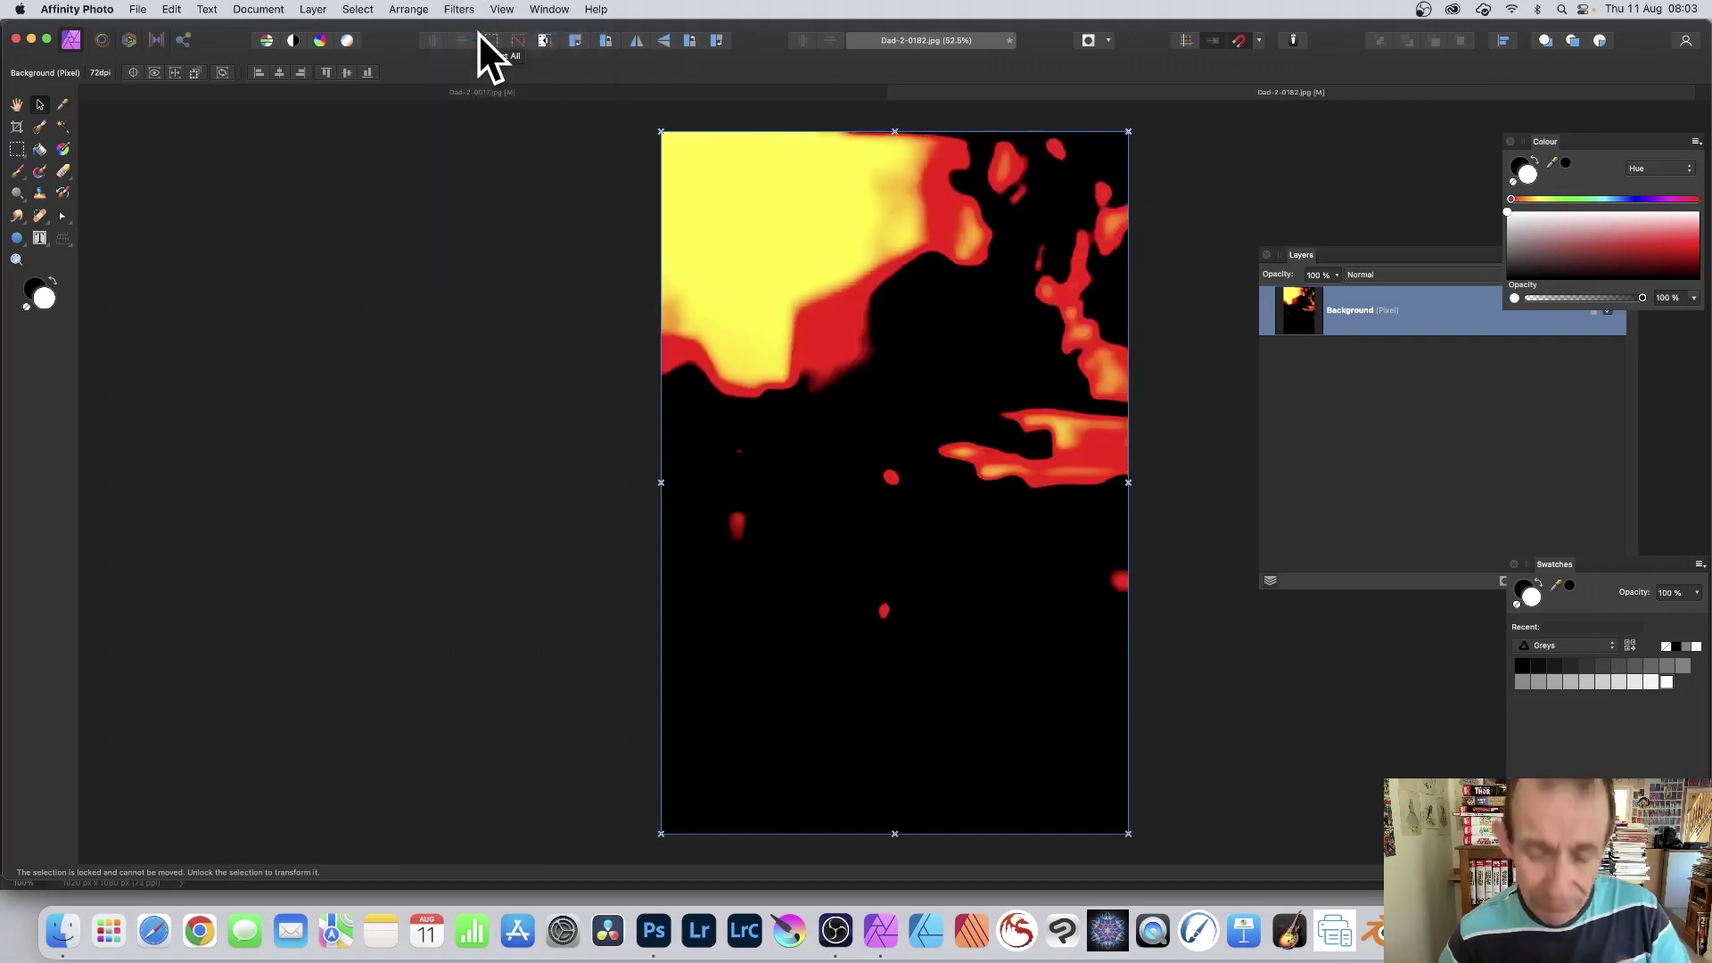
pyautogui.press('super+z')
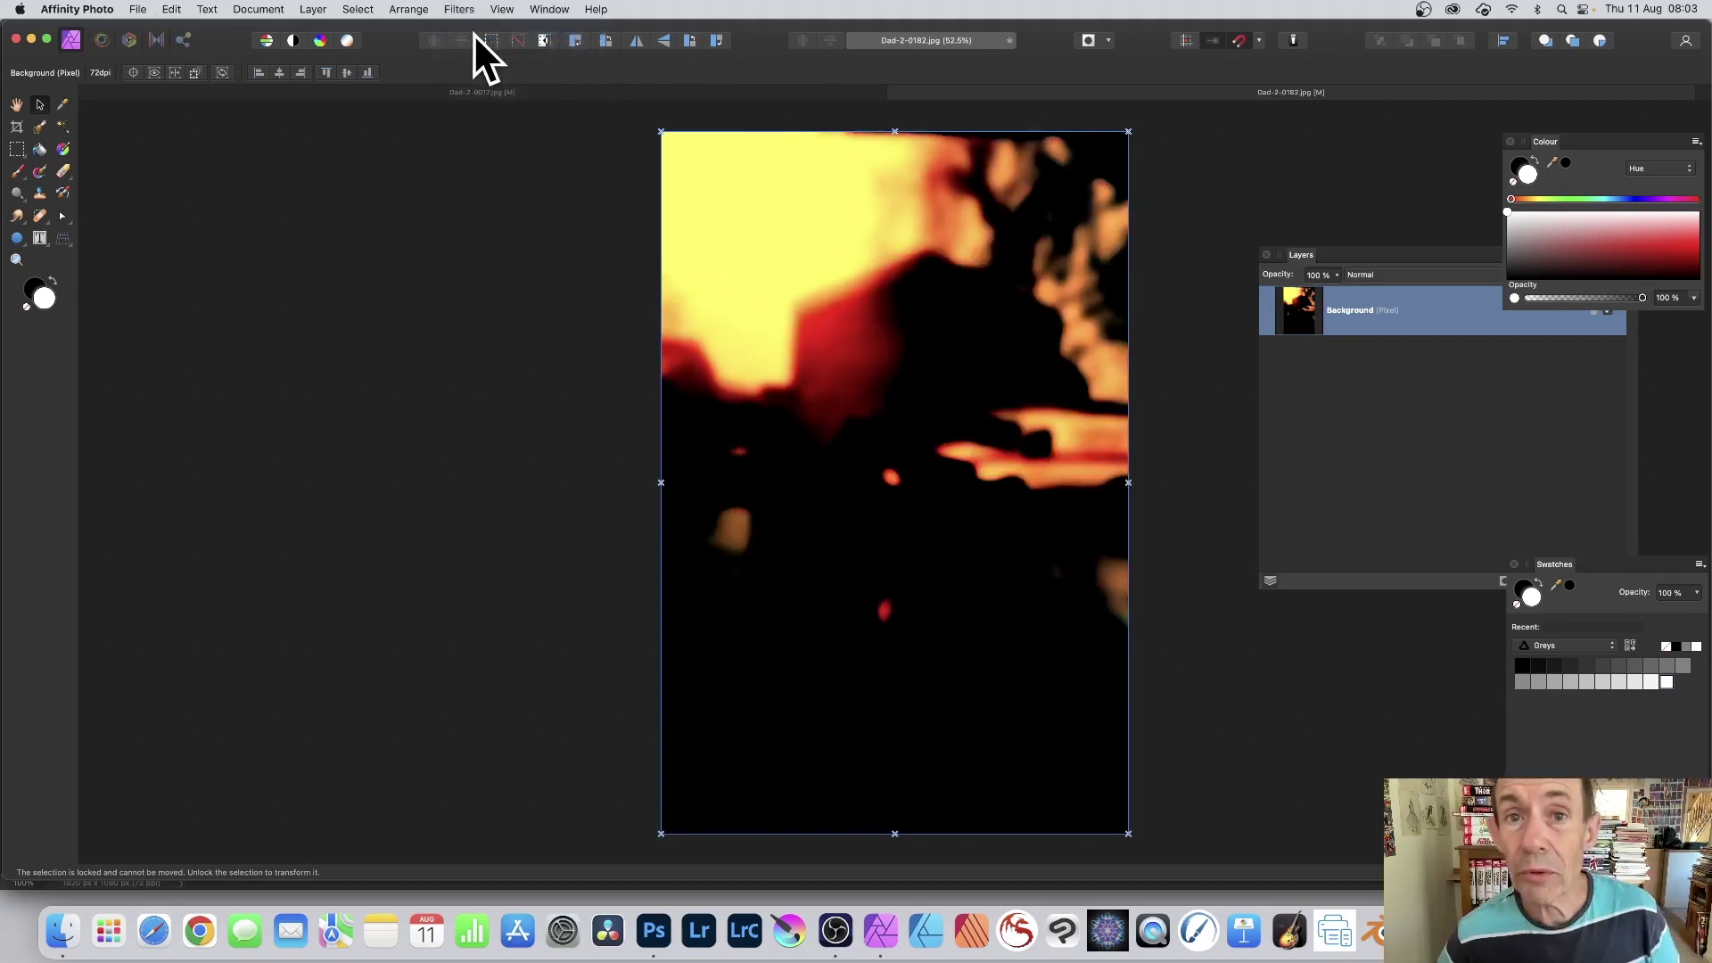
pyautogui.click(319, 8)
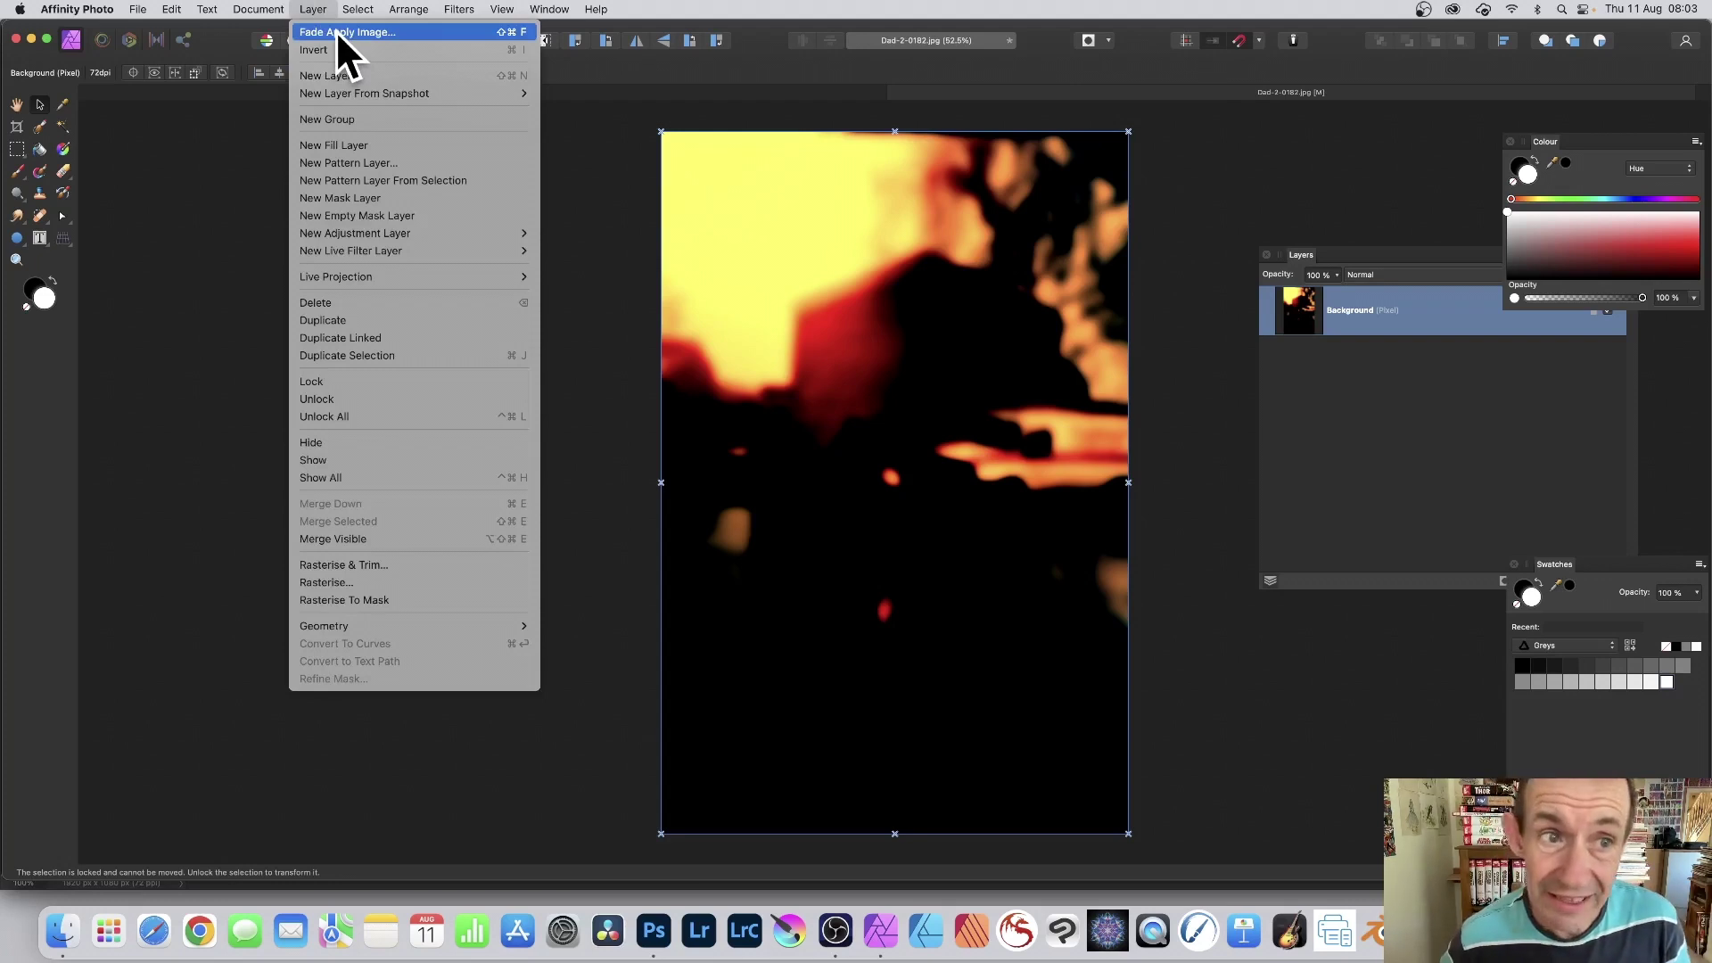
# Fade the last Apply Image effect with the Colour Dodge blend mode and apply it.
pyautogui.click(332, 34)
pyautogui.moveTo(1537, 742); pyautogui.dragTo(1035, 377)
pyautogui.click(1015, 407)
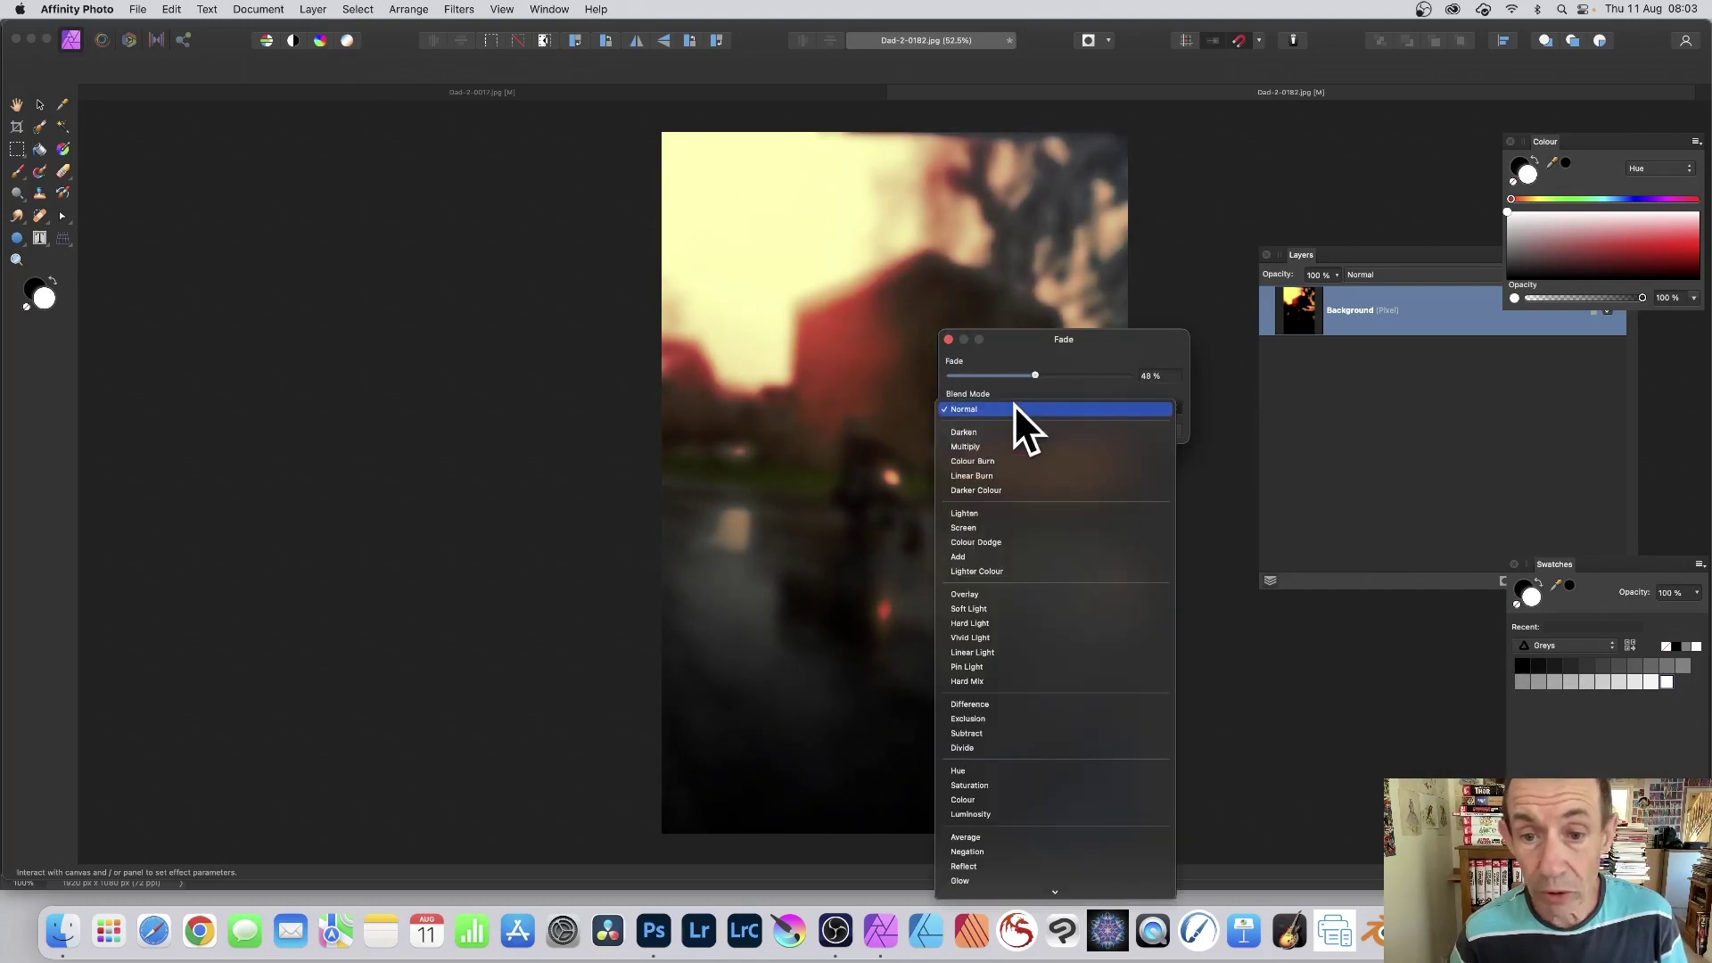
pyautogui.click(1014, 404)
pyautogui.click(1006, 406)
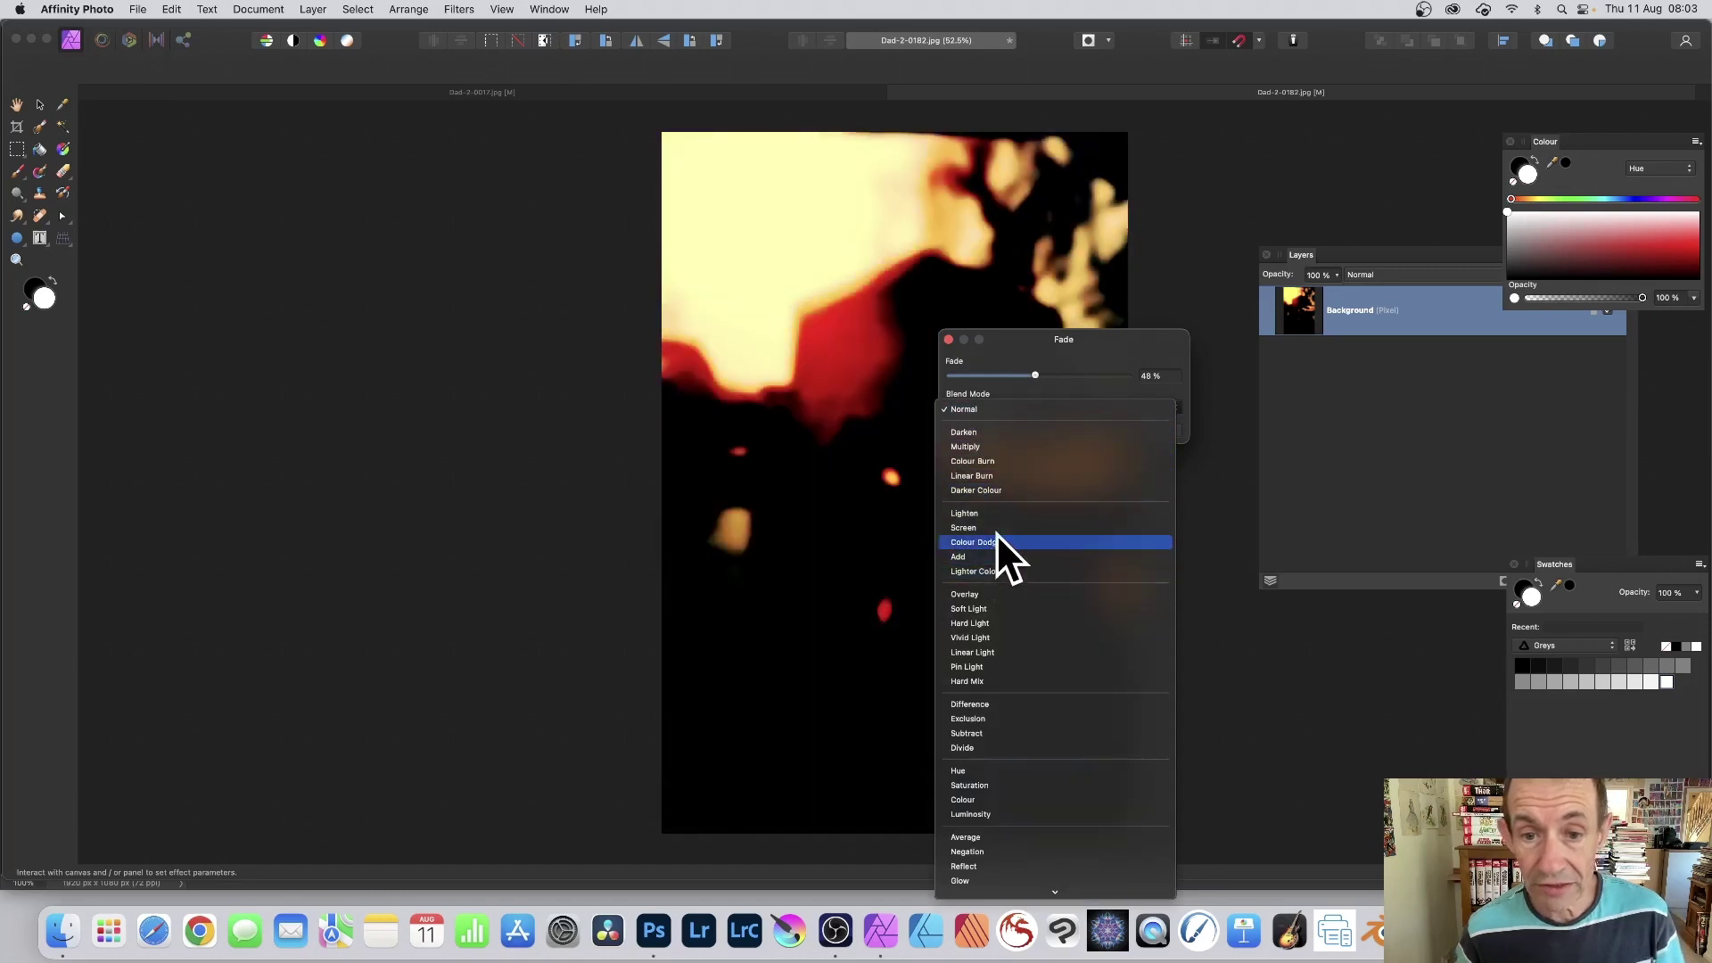
pyautogui.click(997, 541)
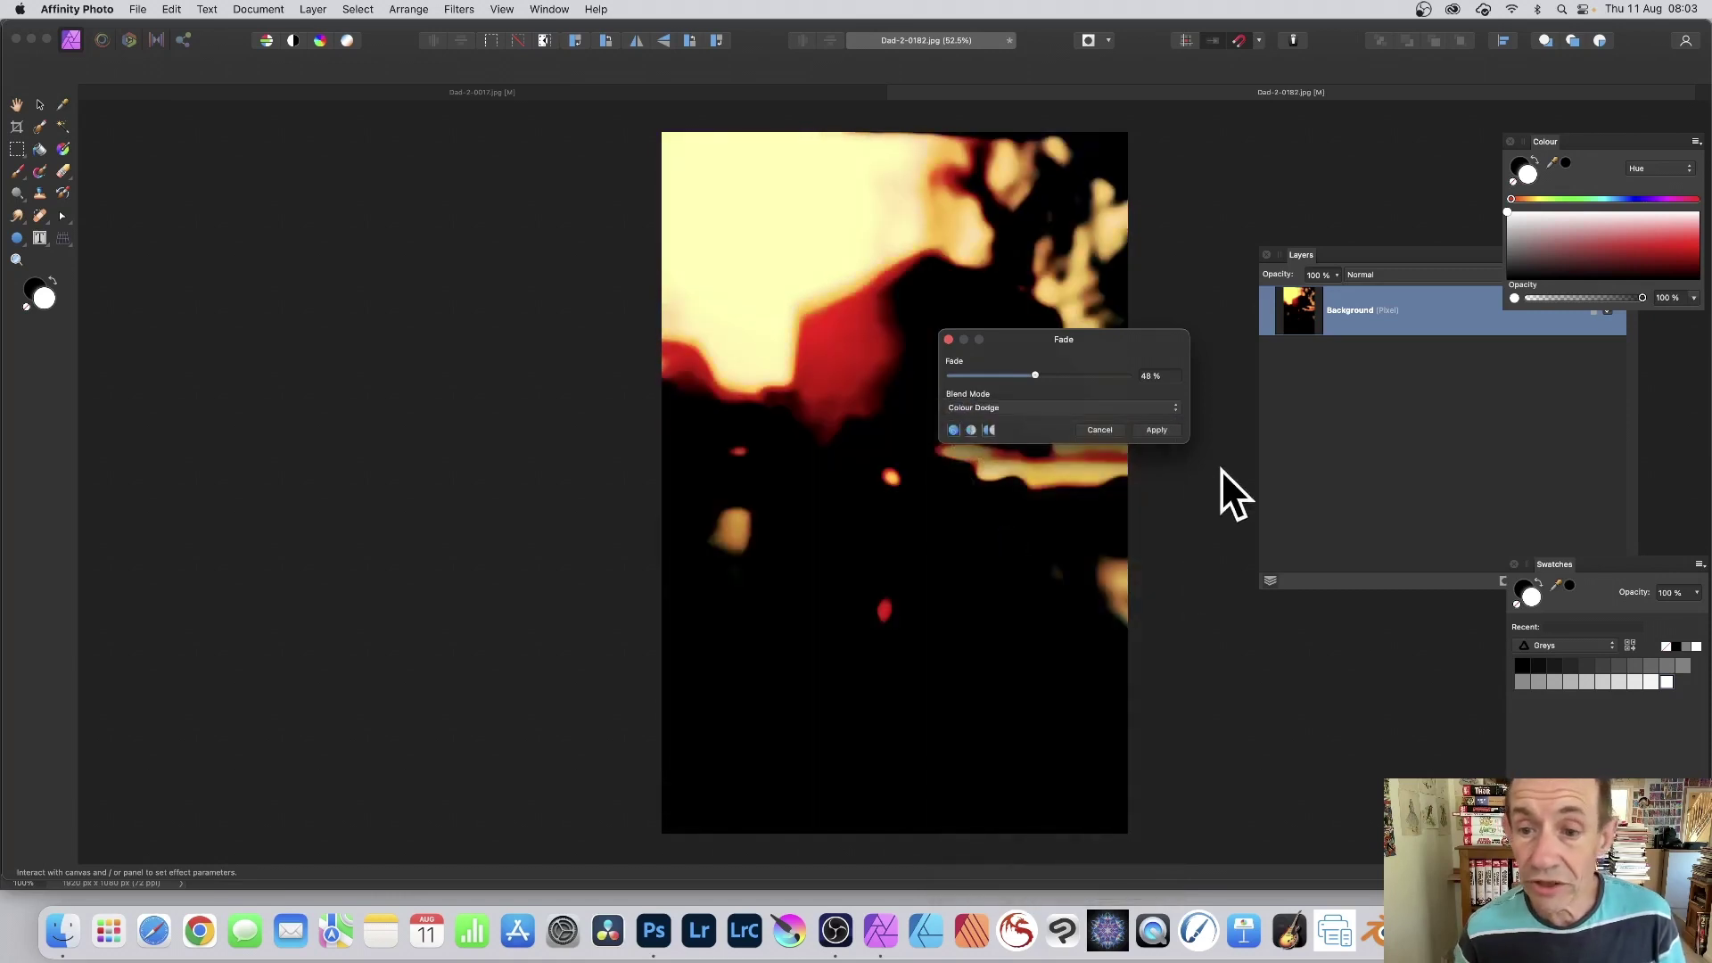
pyautogui.click(1154, 430)
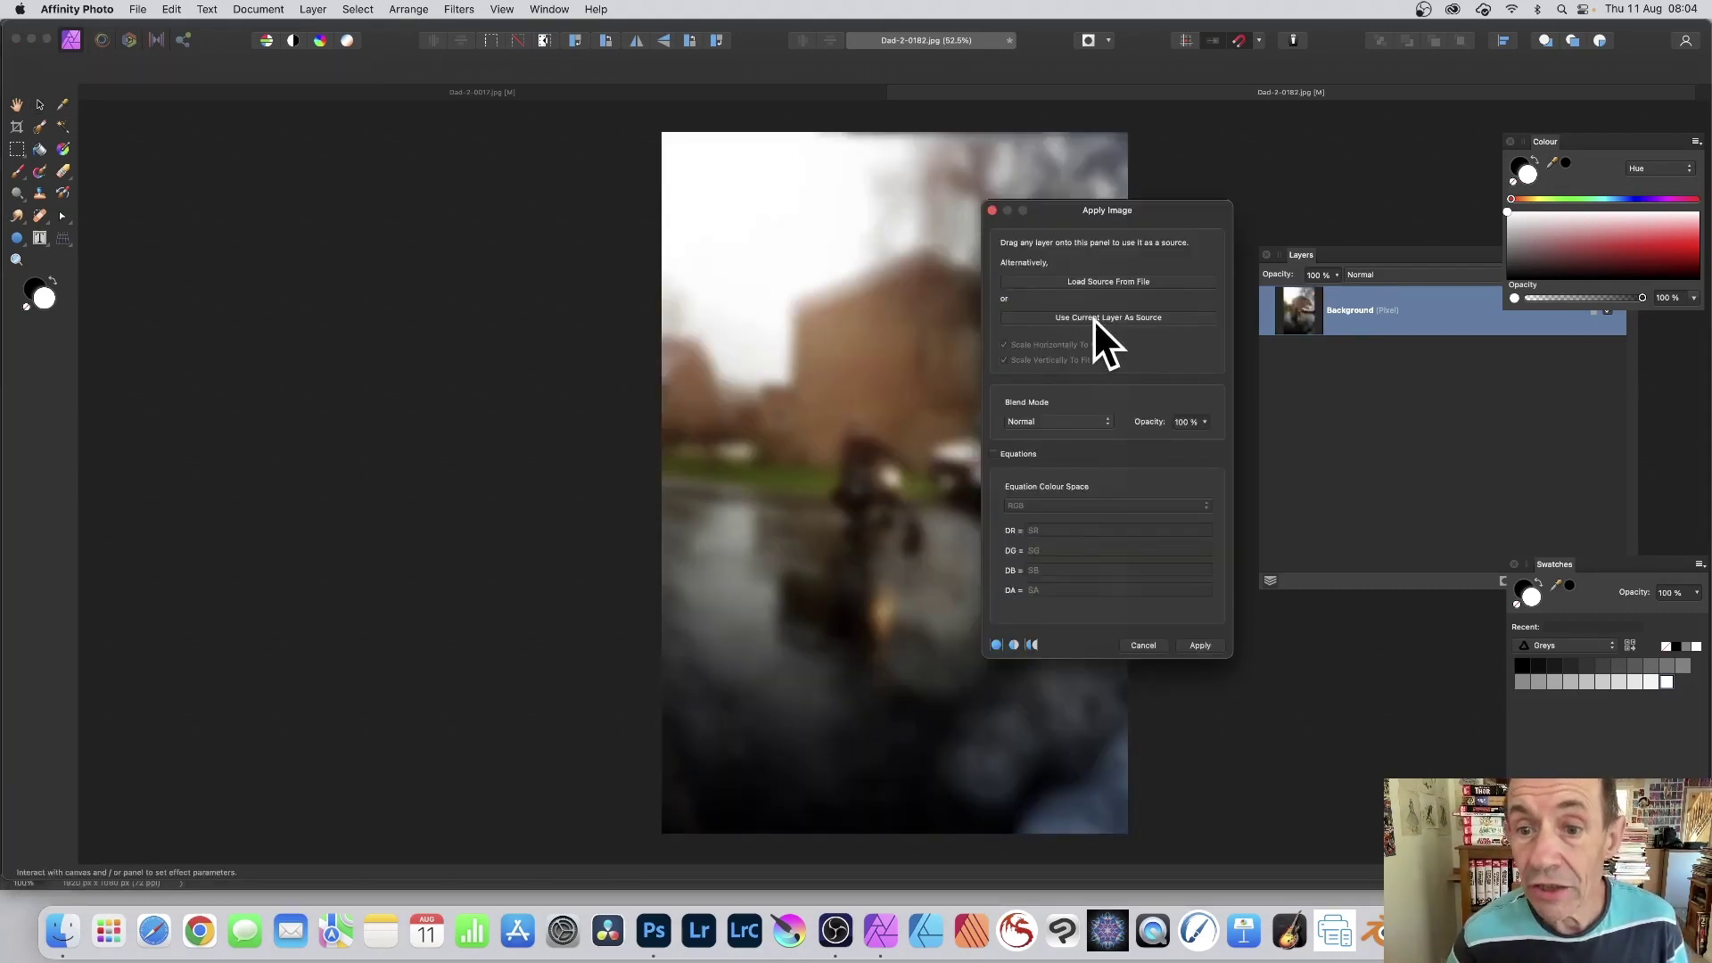
# Take the current layer as source and switch on the default RGB equations.
pyautogui.click(1099, 317)
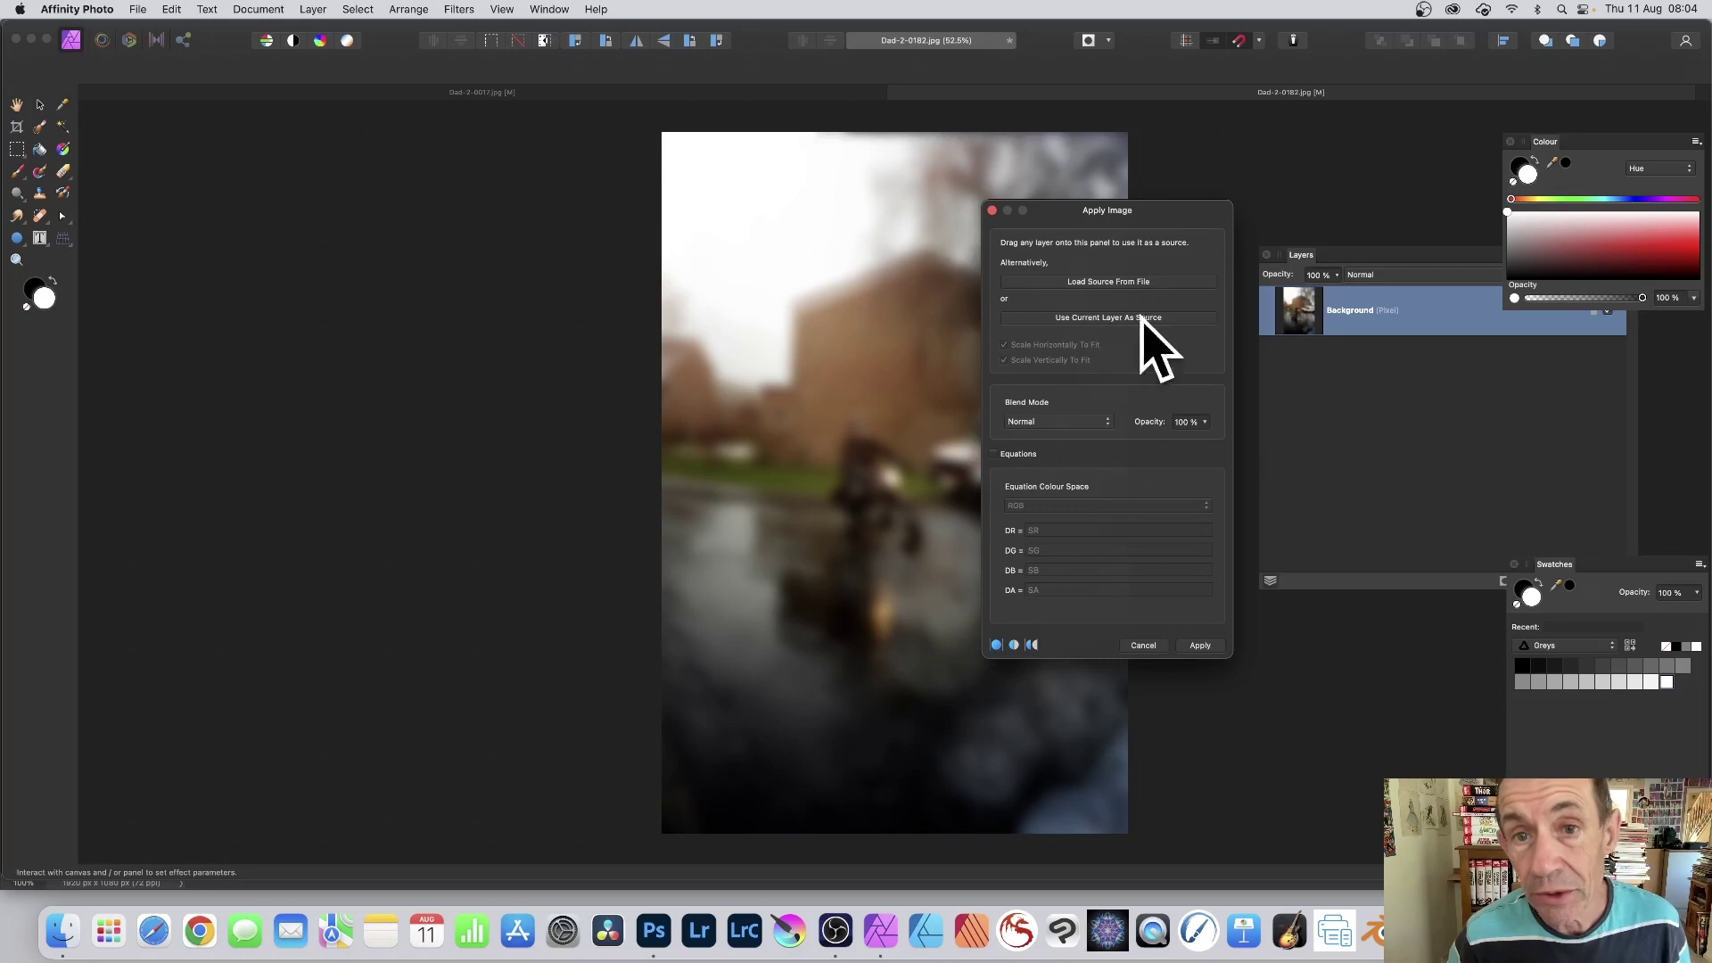
pyautogui.click(996, 455)
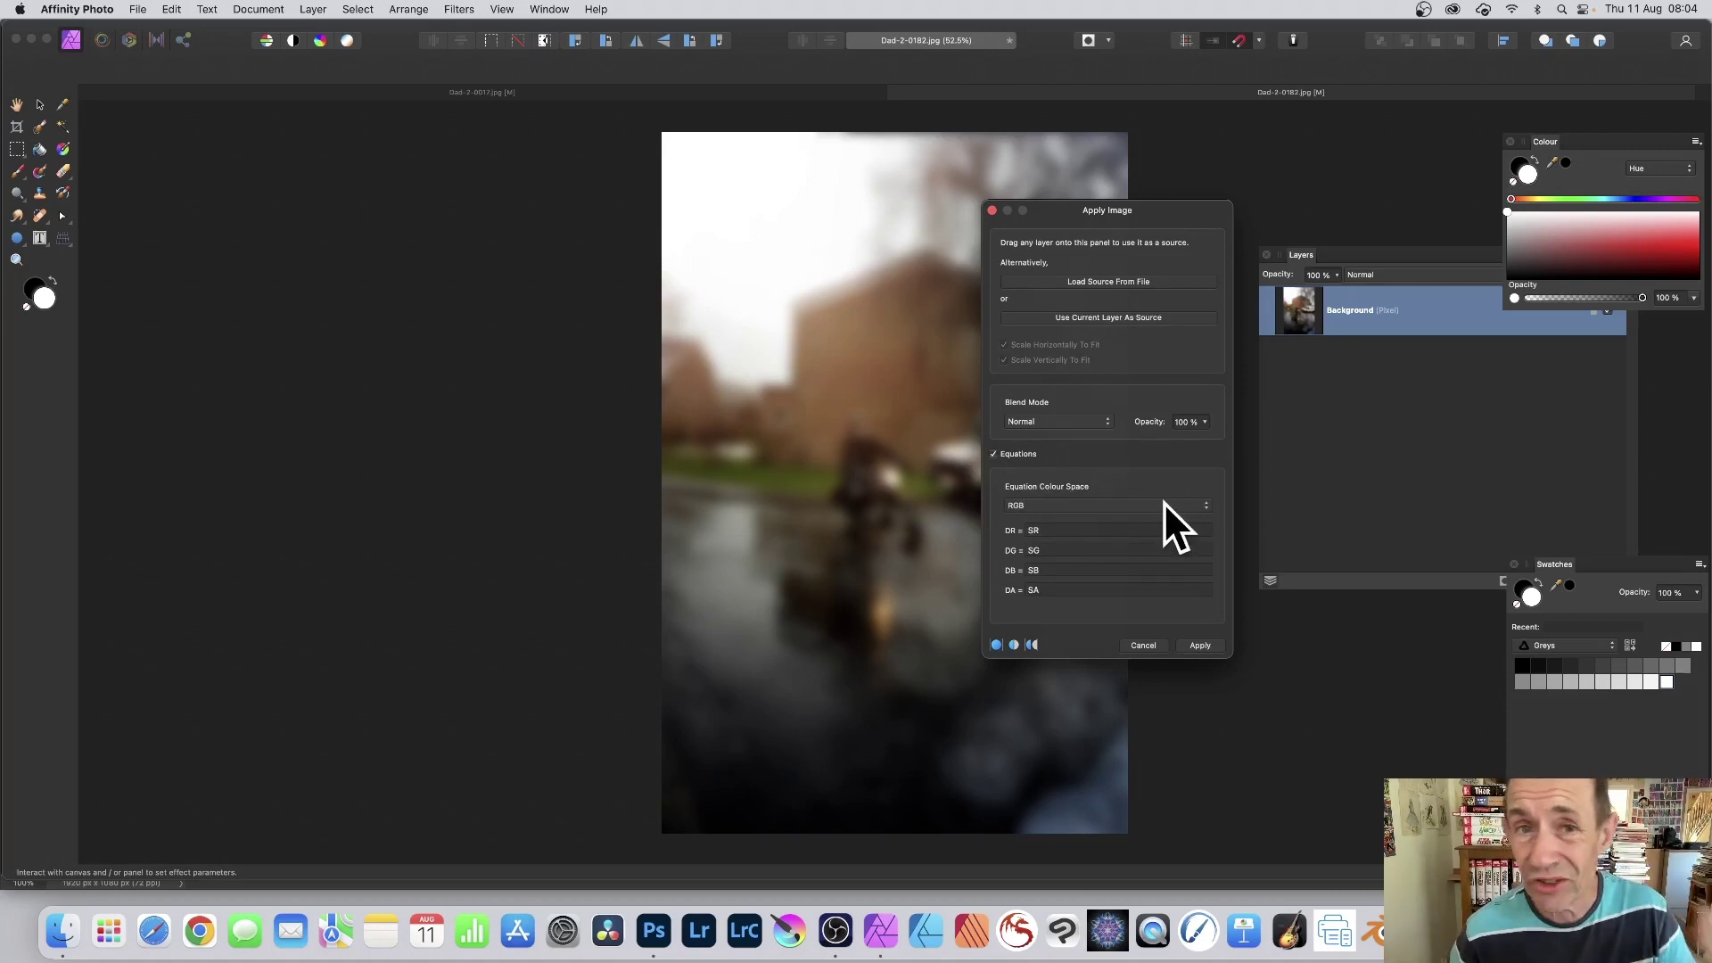
# Switch the equations to Greyscale and try DI offsets SI+0.2, SI+0.01, then SI-0.6.
pyautogui.click(1054, 504)
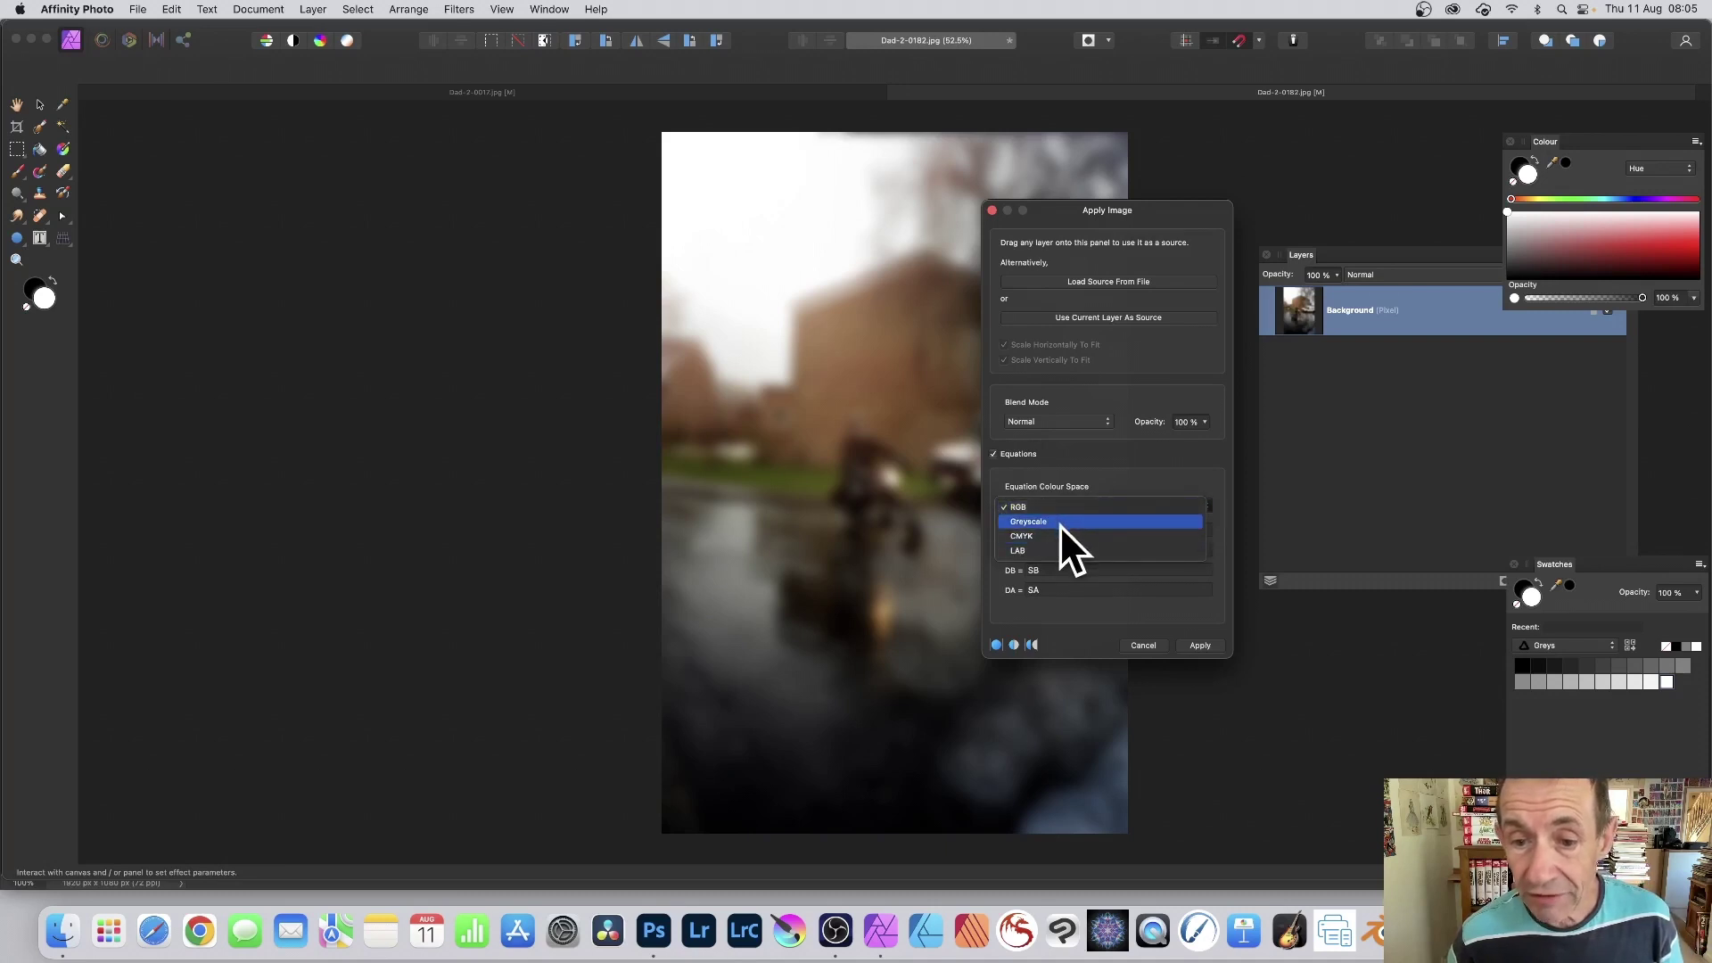
pyautogui.click(1061, 523)
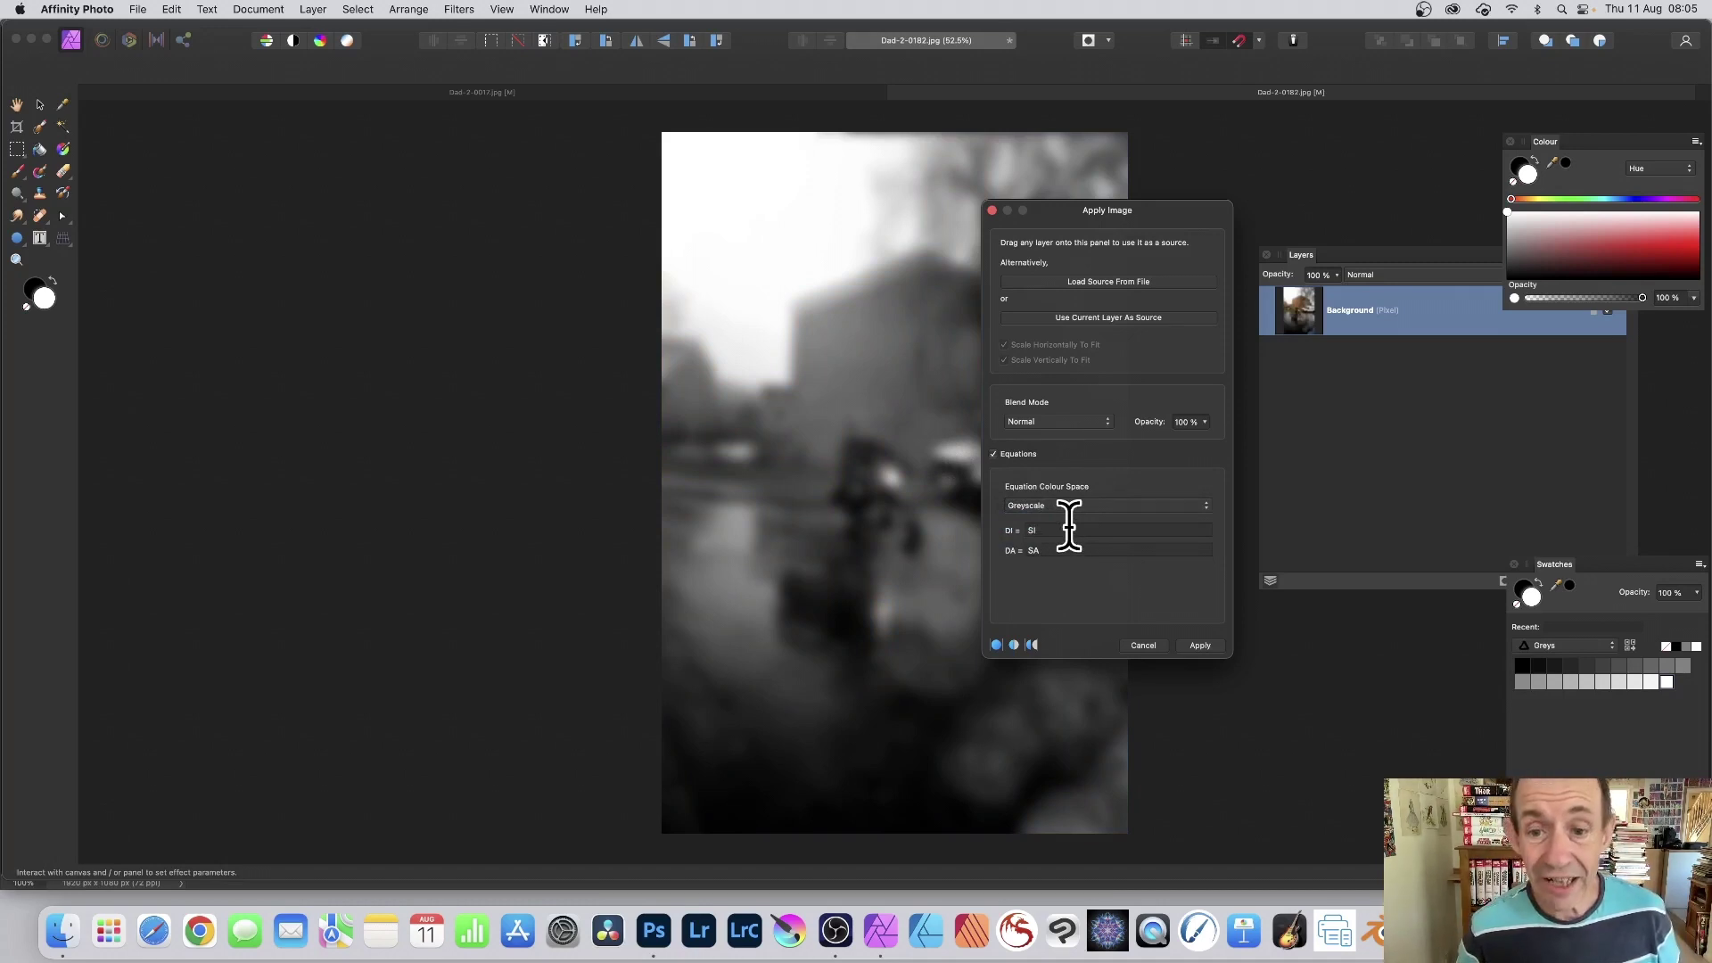
pyautogui.click(1069, 530)
pyautogui.write('+0.2')
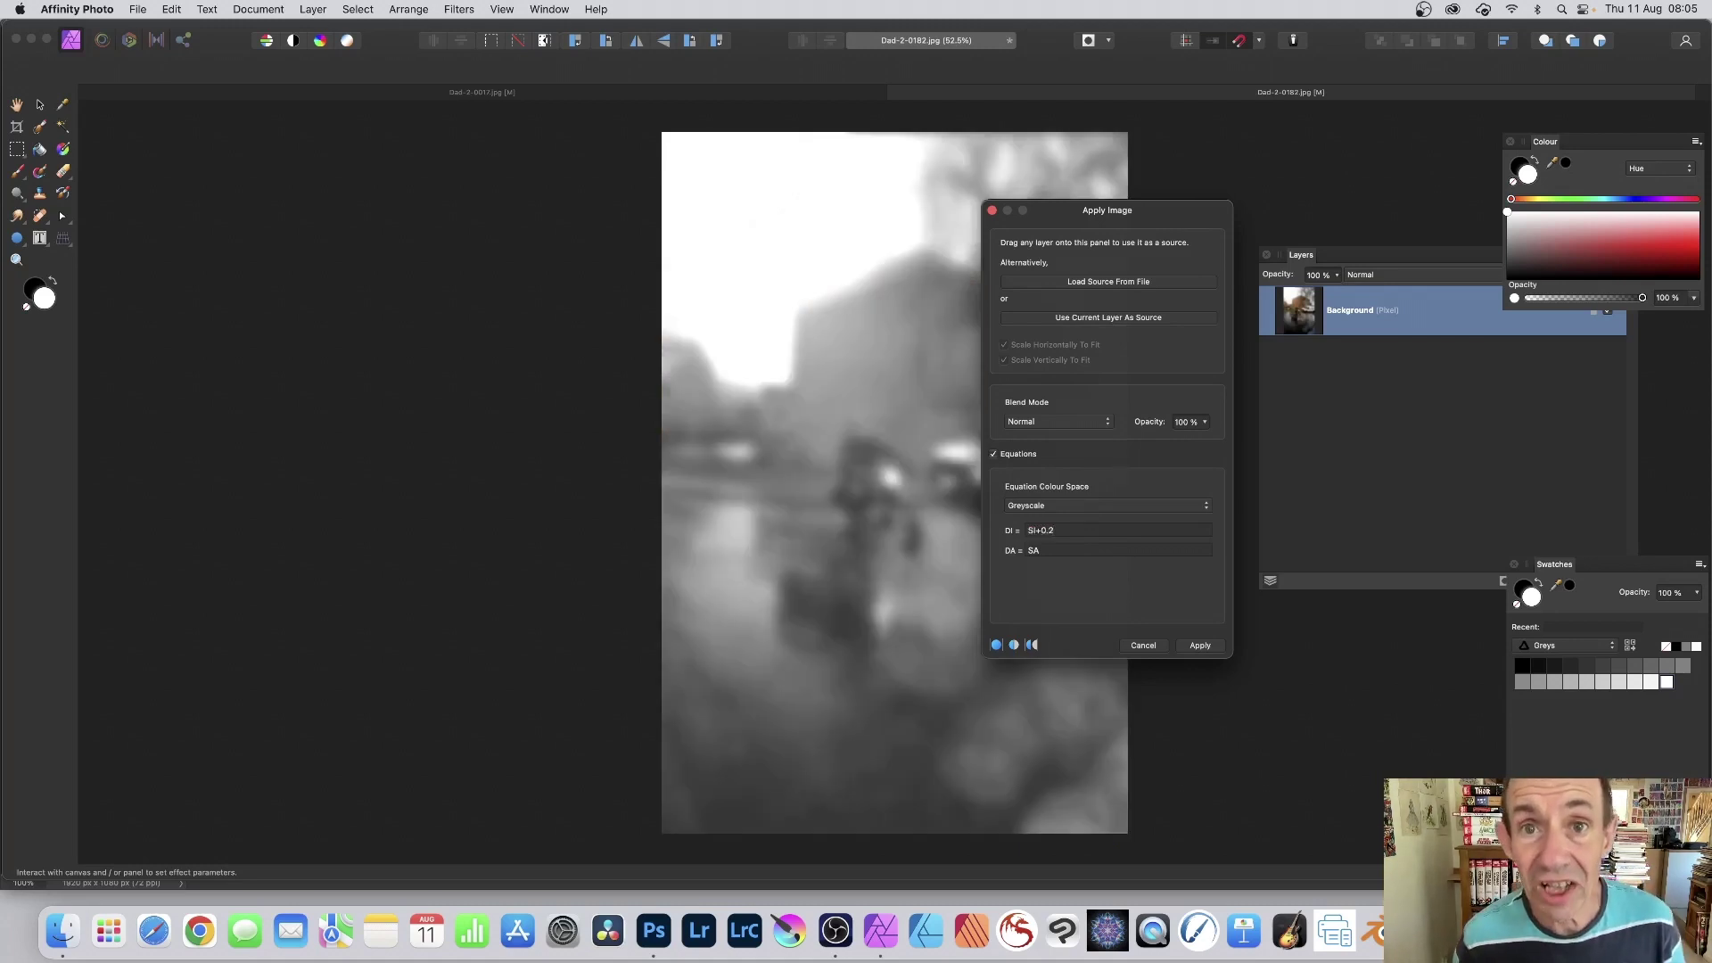
pyautogui.press('BackSpace')
pyautogui.write('01')
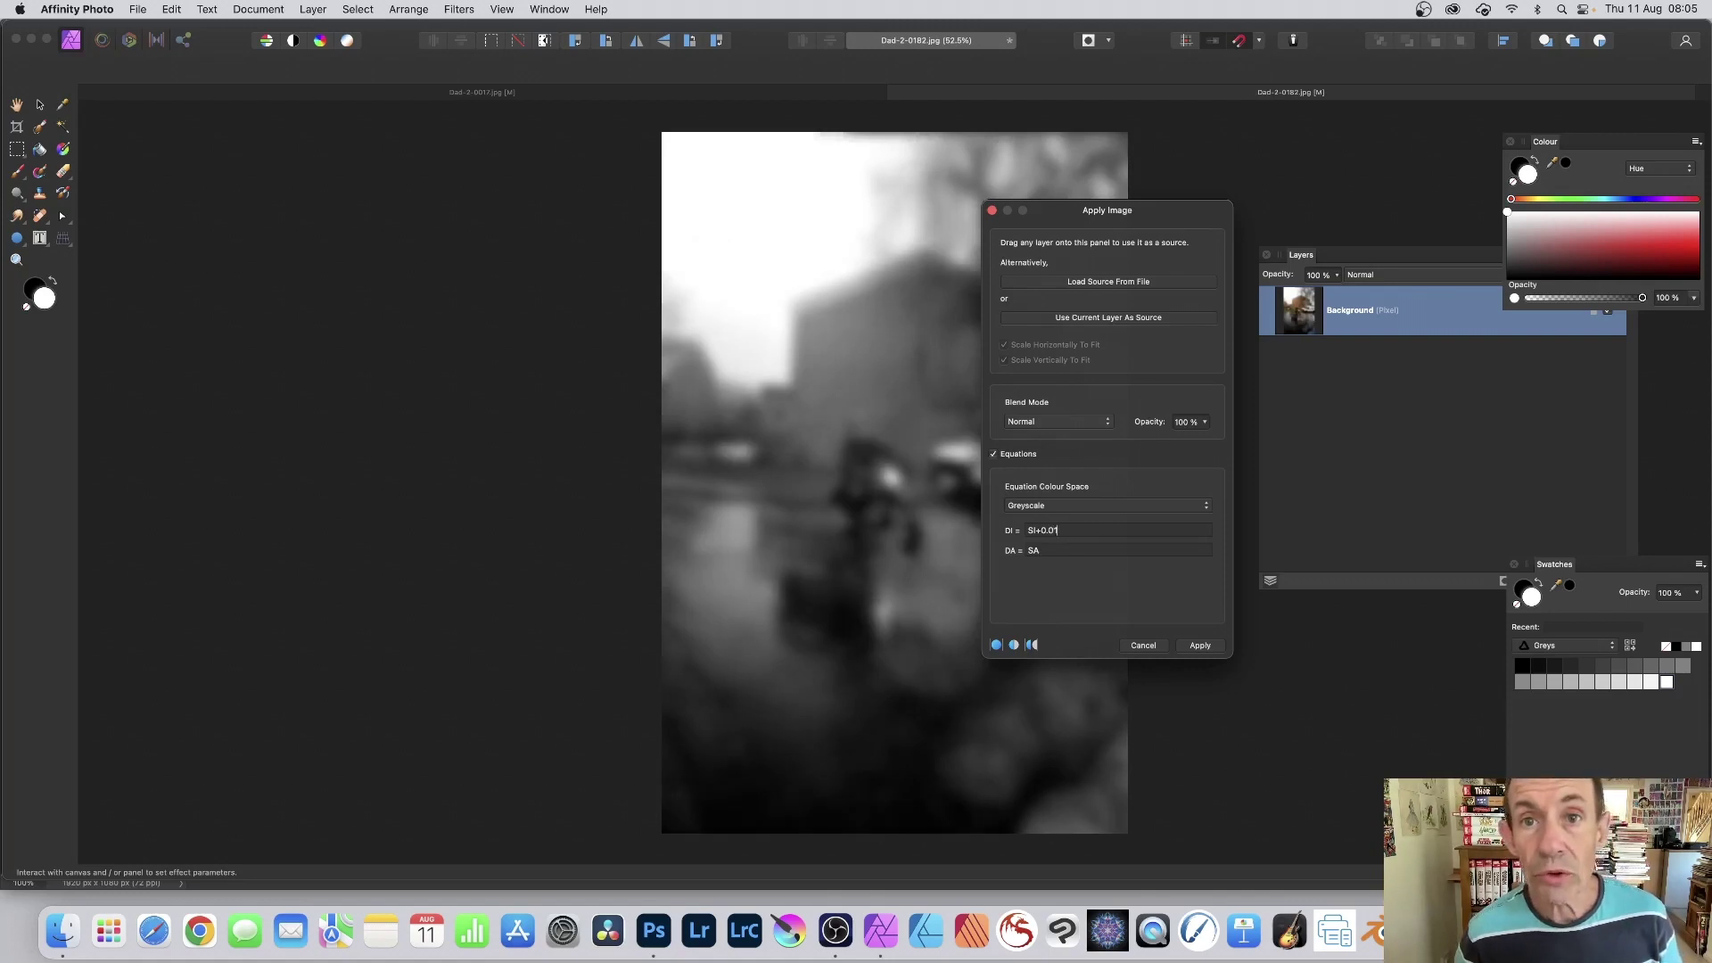
pyautogui.press('BackSpace')
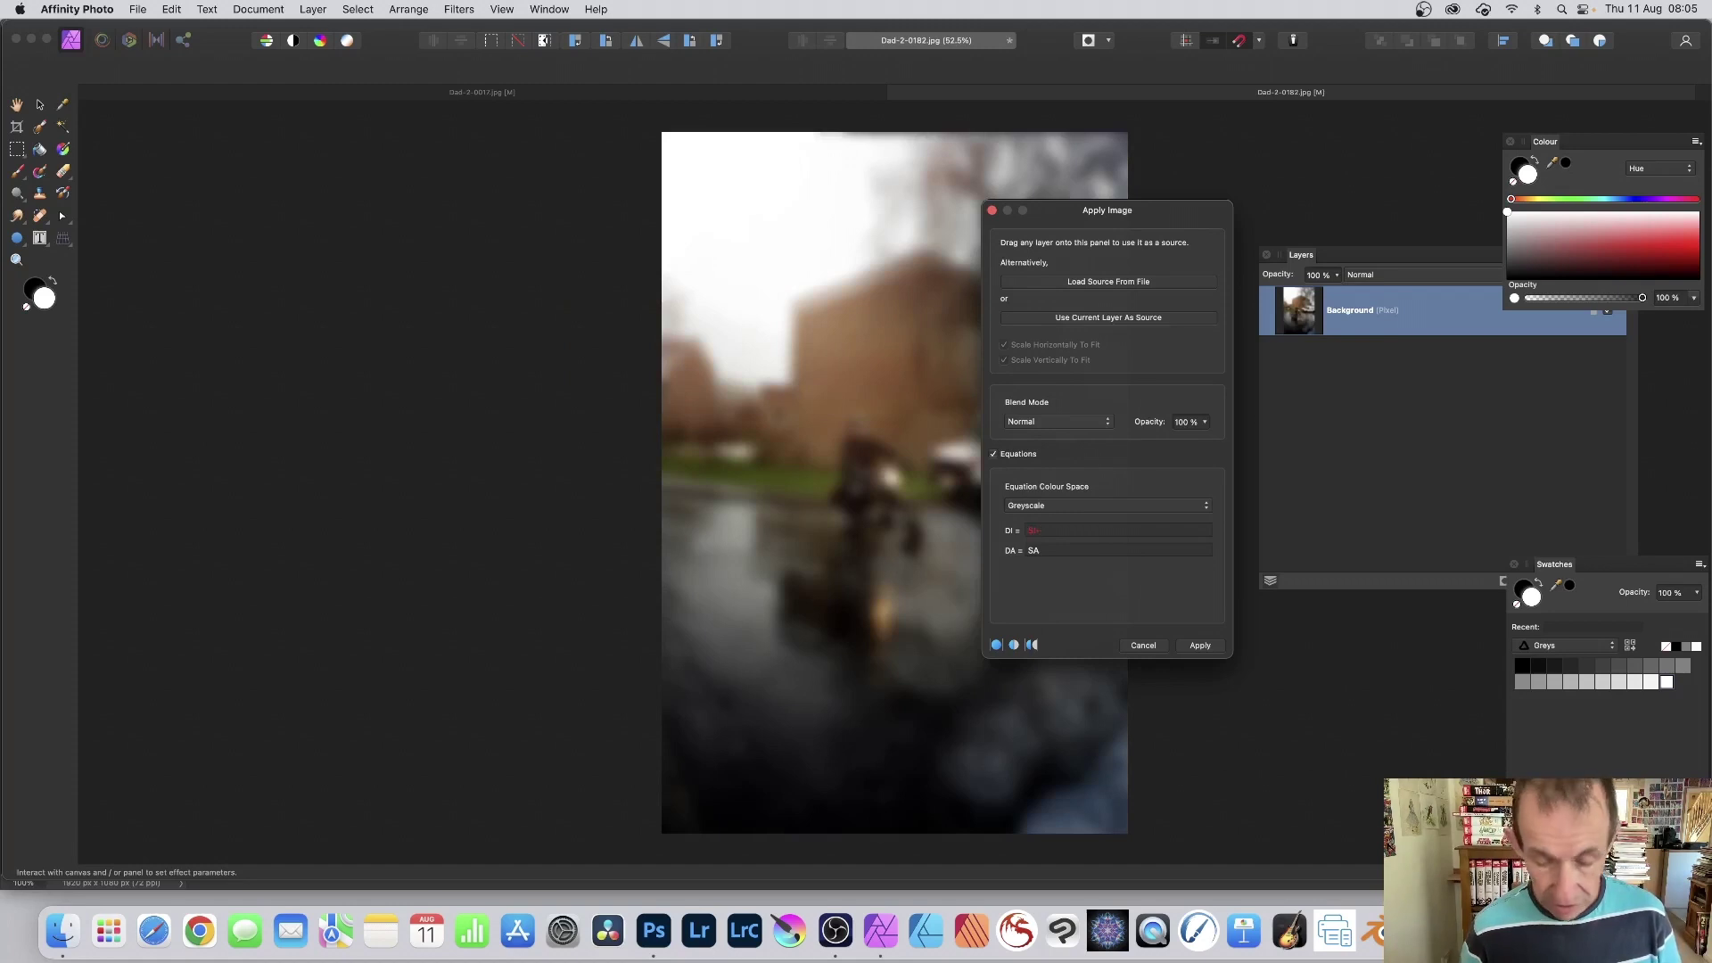
pyautogui.write('6')
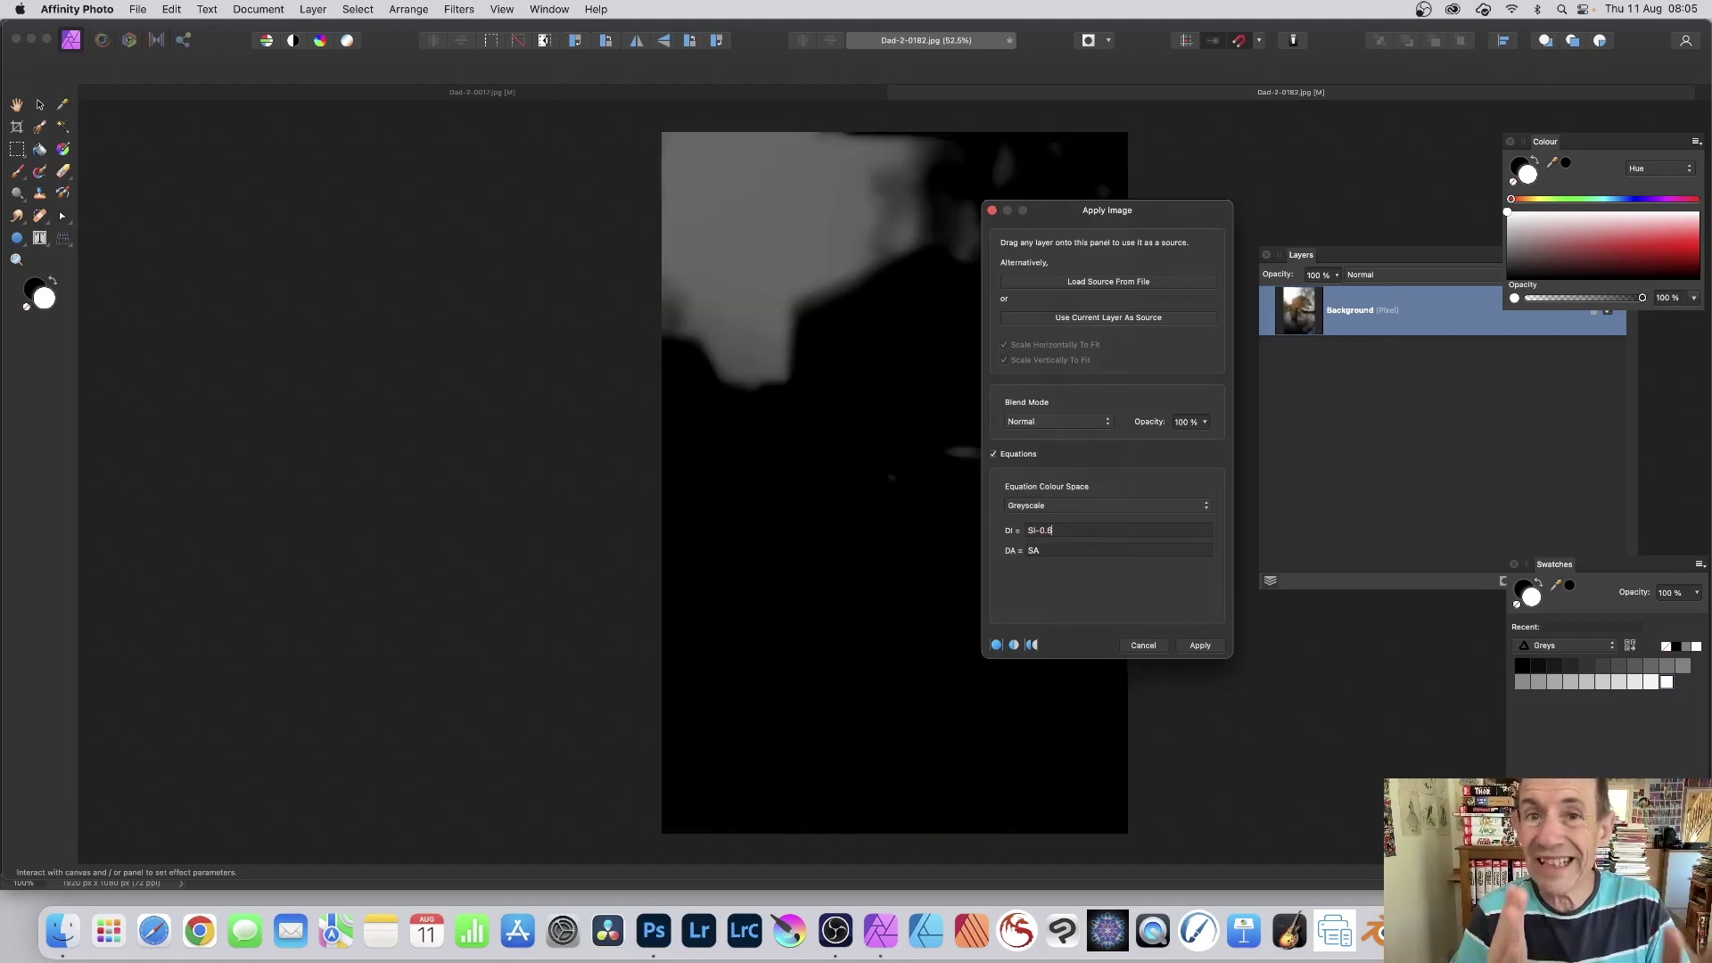
# Try grey equations 0.2, 0 and SI*3 before settling on DI = SI/3.
pyautogui.press('BackSpace')
pyautogui.press('BackSpace')
pyautogui.press('BackSpace')
pyautogui.press('BackSpace')
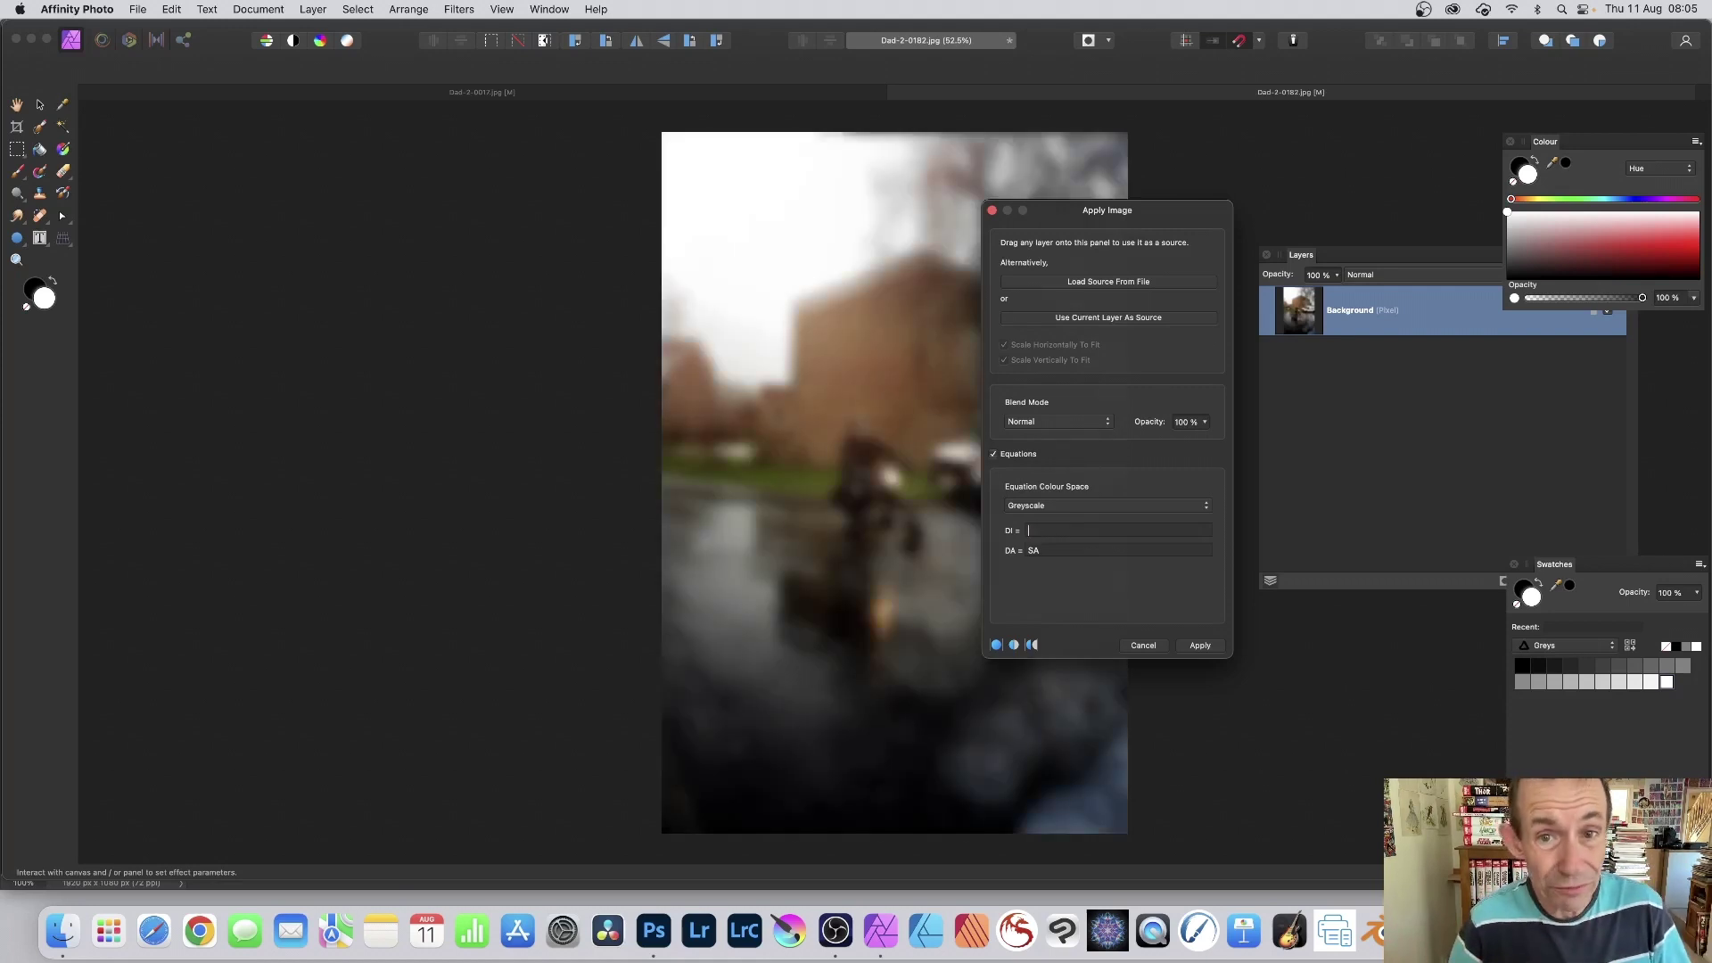
pyautogui.write('0.2')
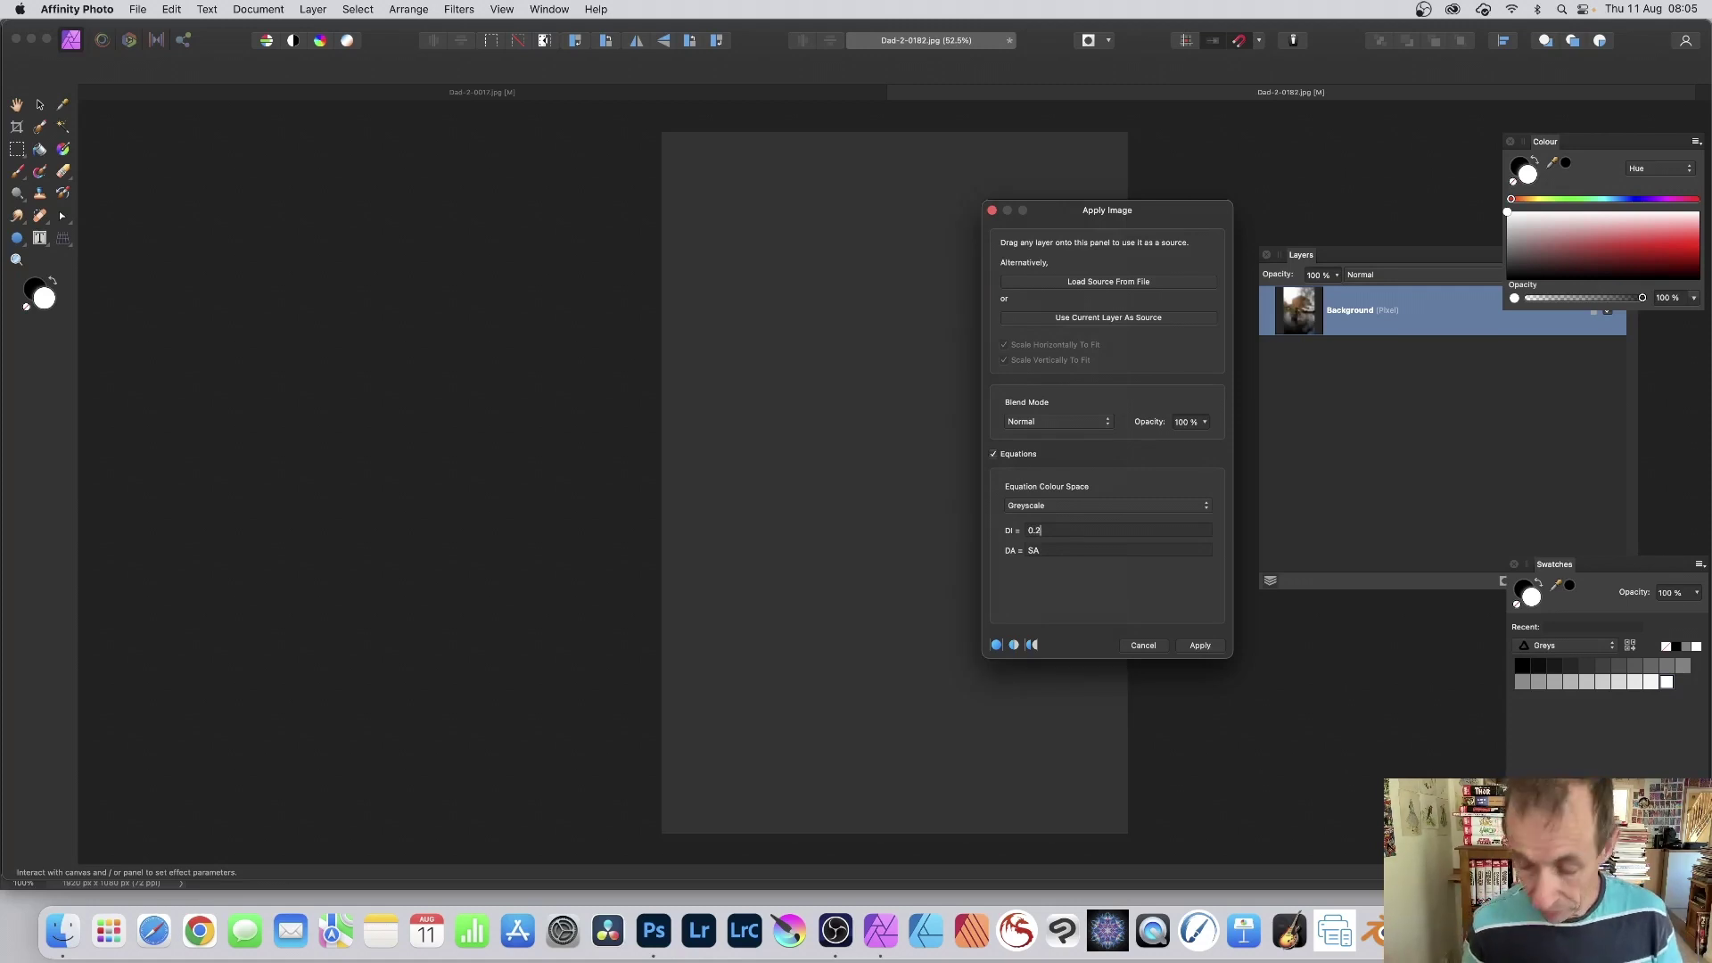
pyautogui.press('BackSpace')
pyautogui.press('BackSpace')
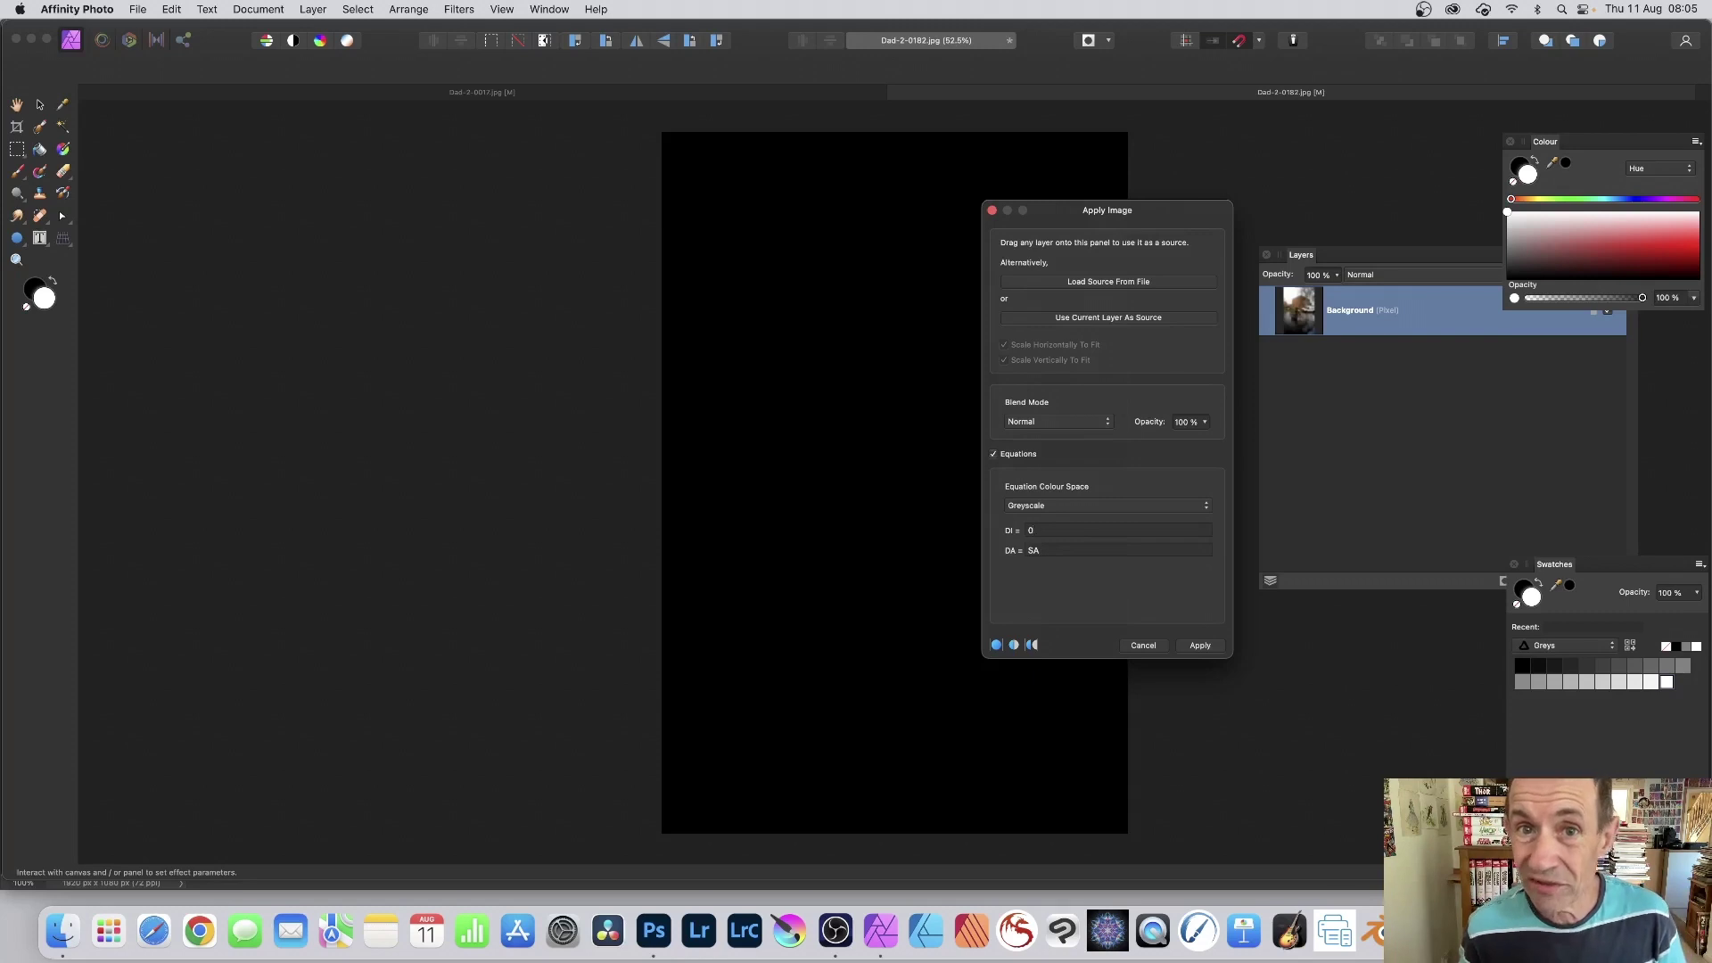
pyautogui.press('BackSpace')
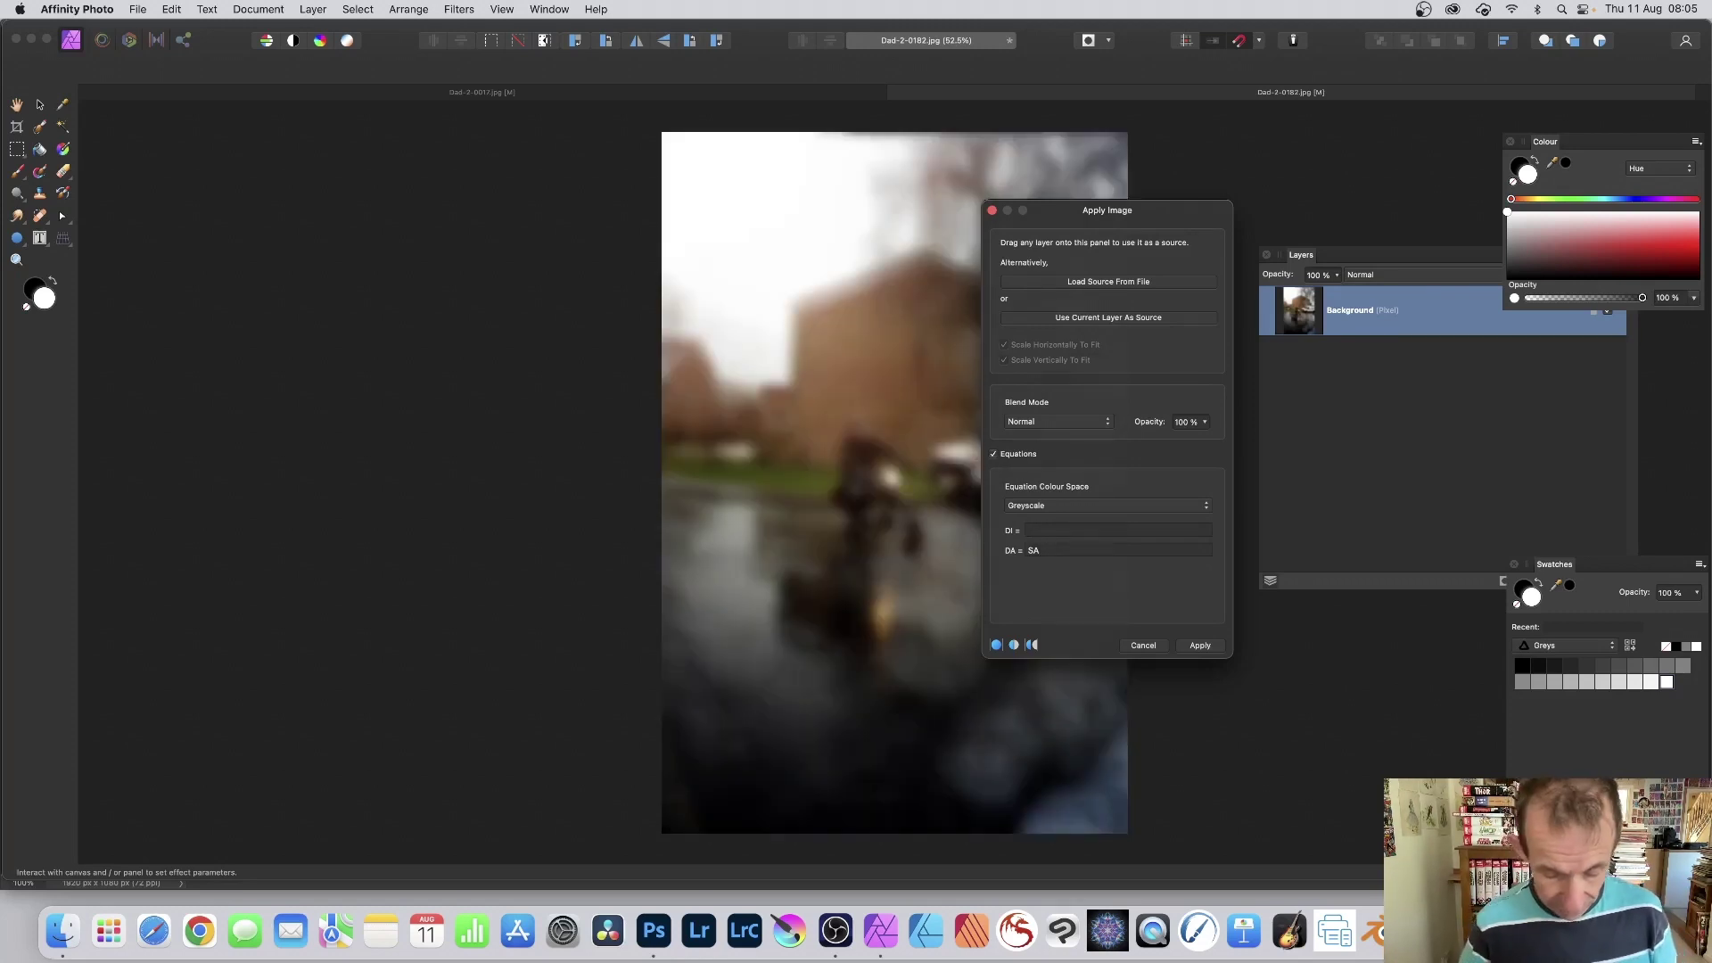
pyautogui.write('S')
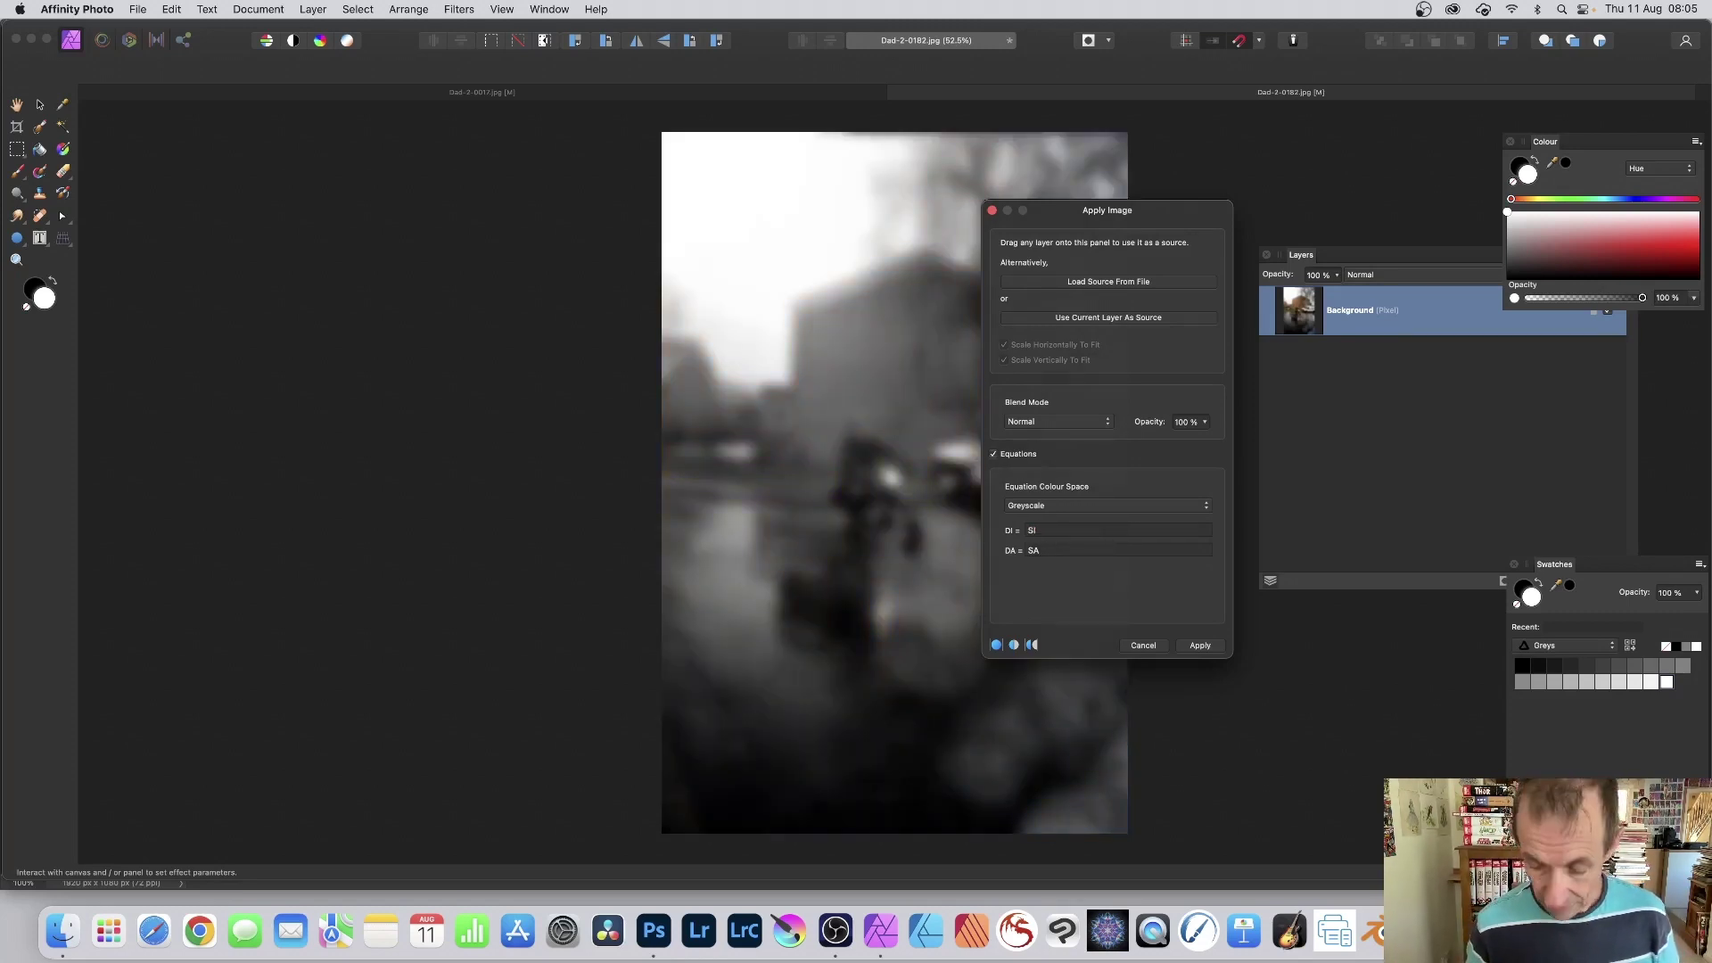
pyautogui.write('R')
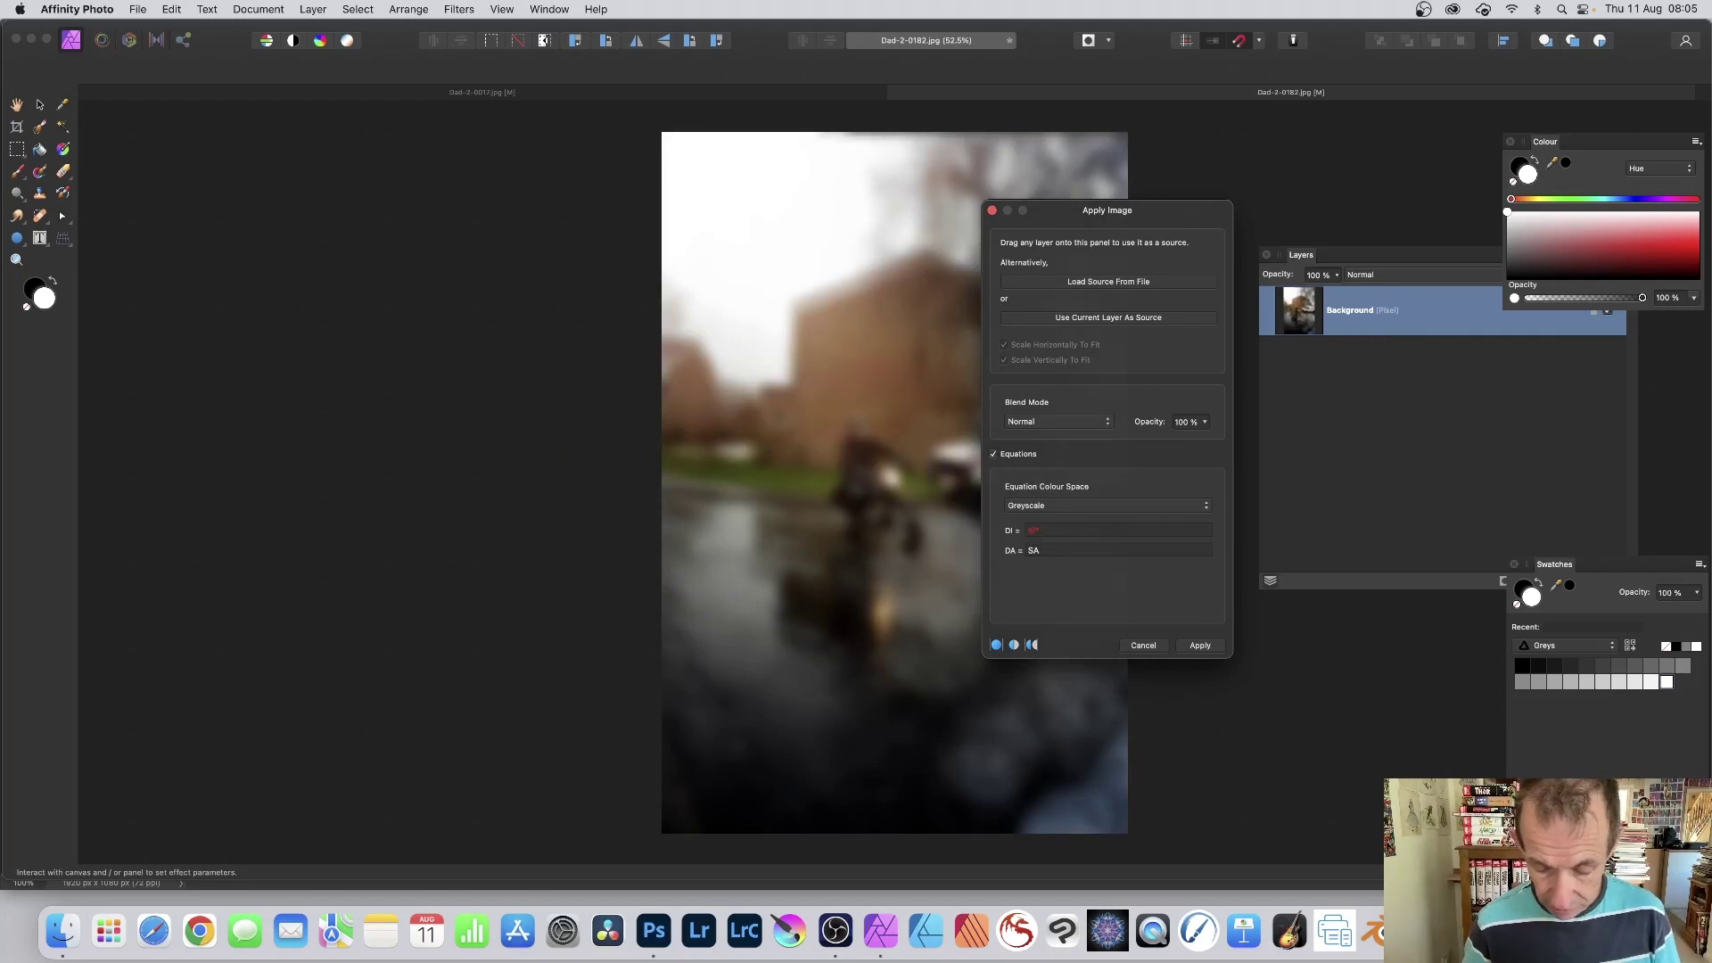
pyautogui.write('*3')
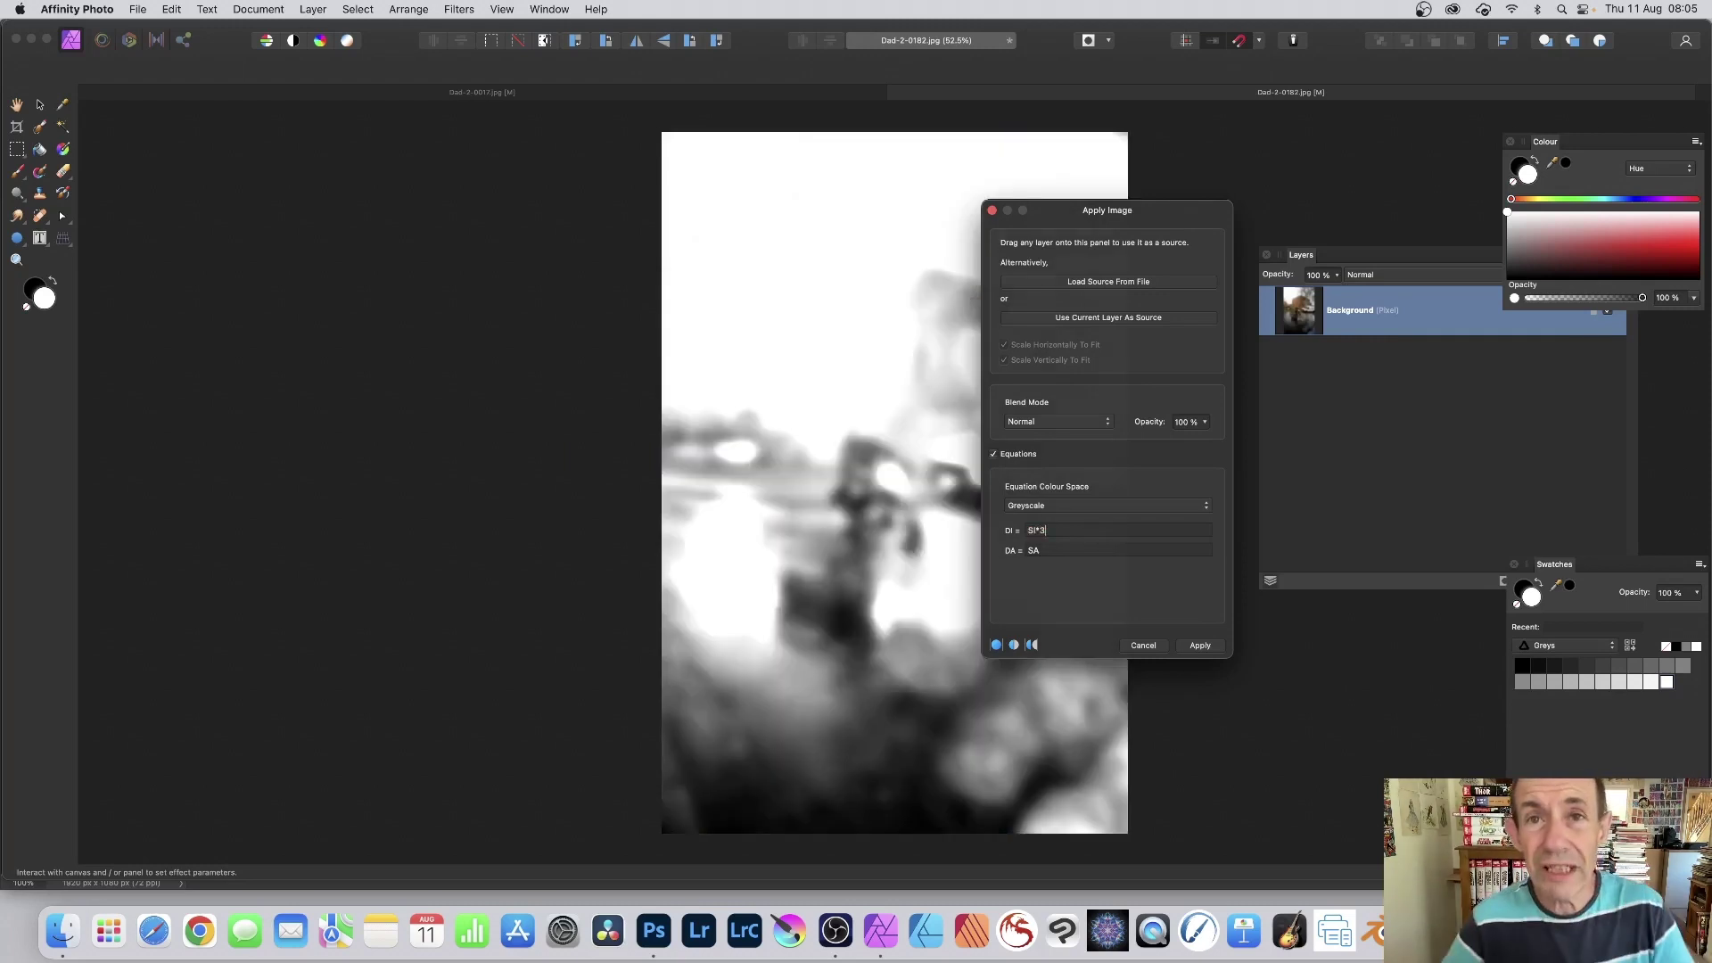
pyautogui.press('BackSpace')
pyautogui.press('BackSpace')
pyautogui.press('BackSpace')
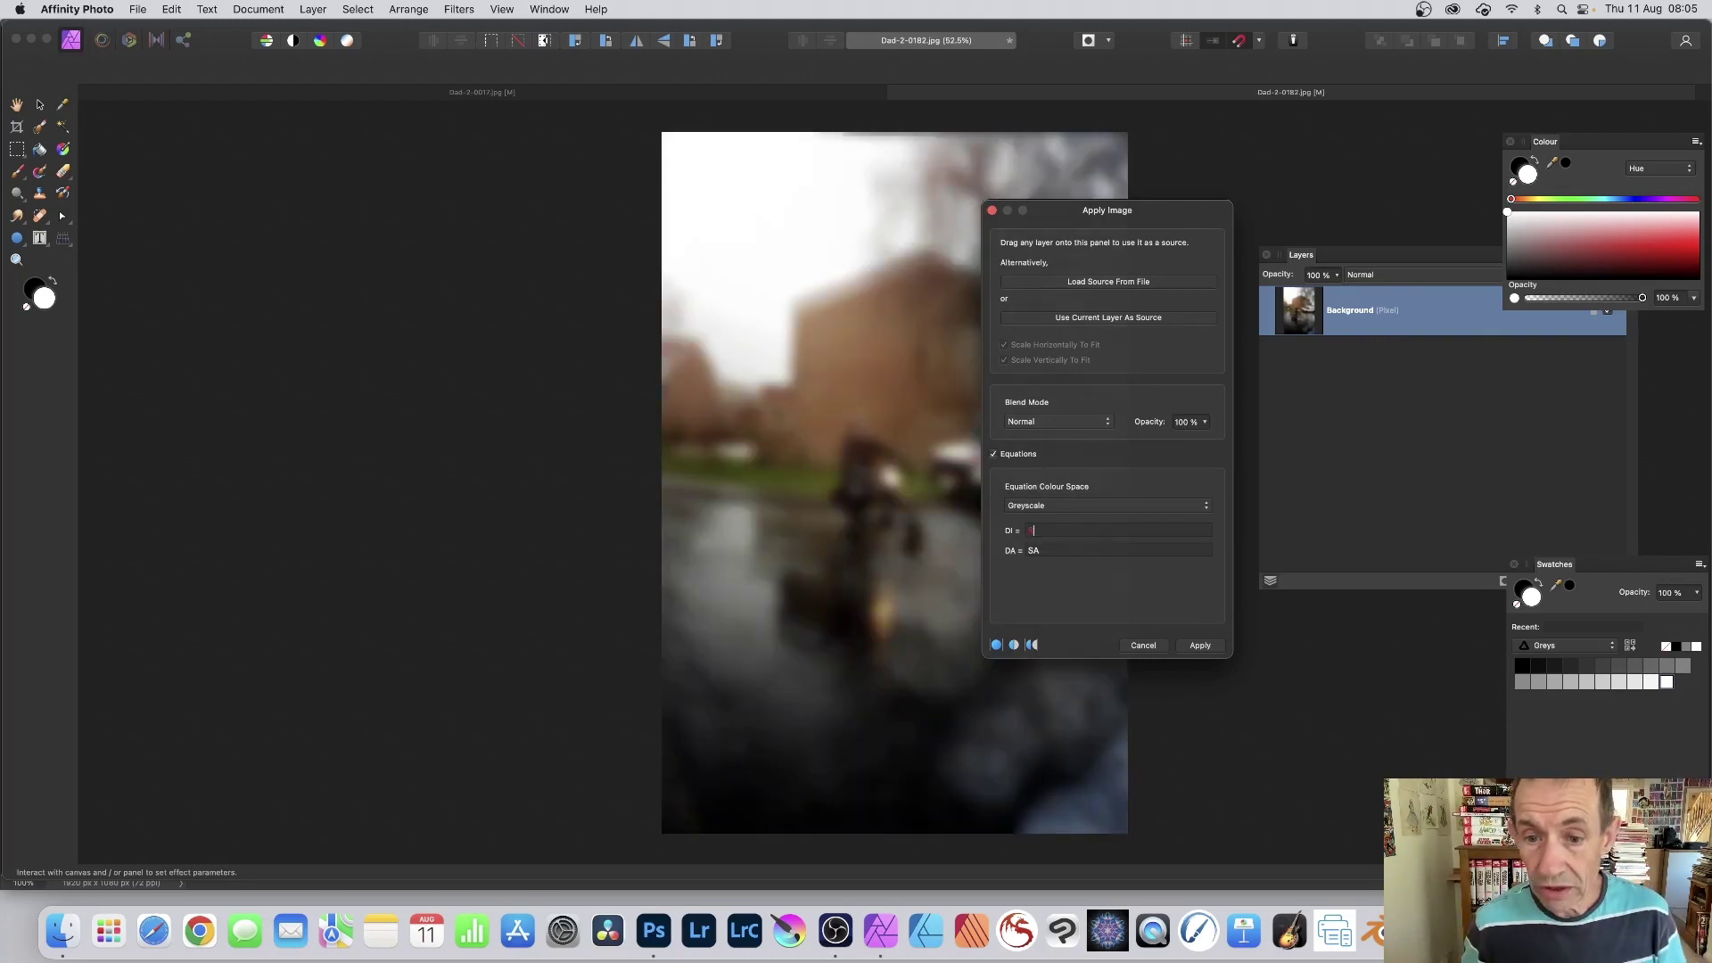
pyautogui.write('I/3')
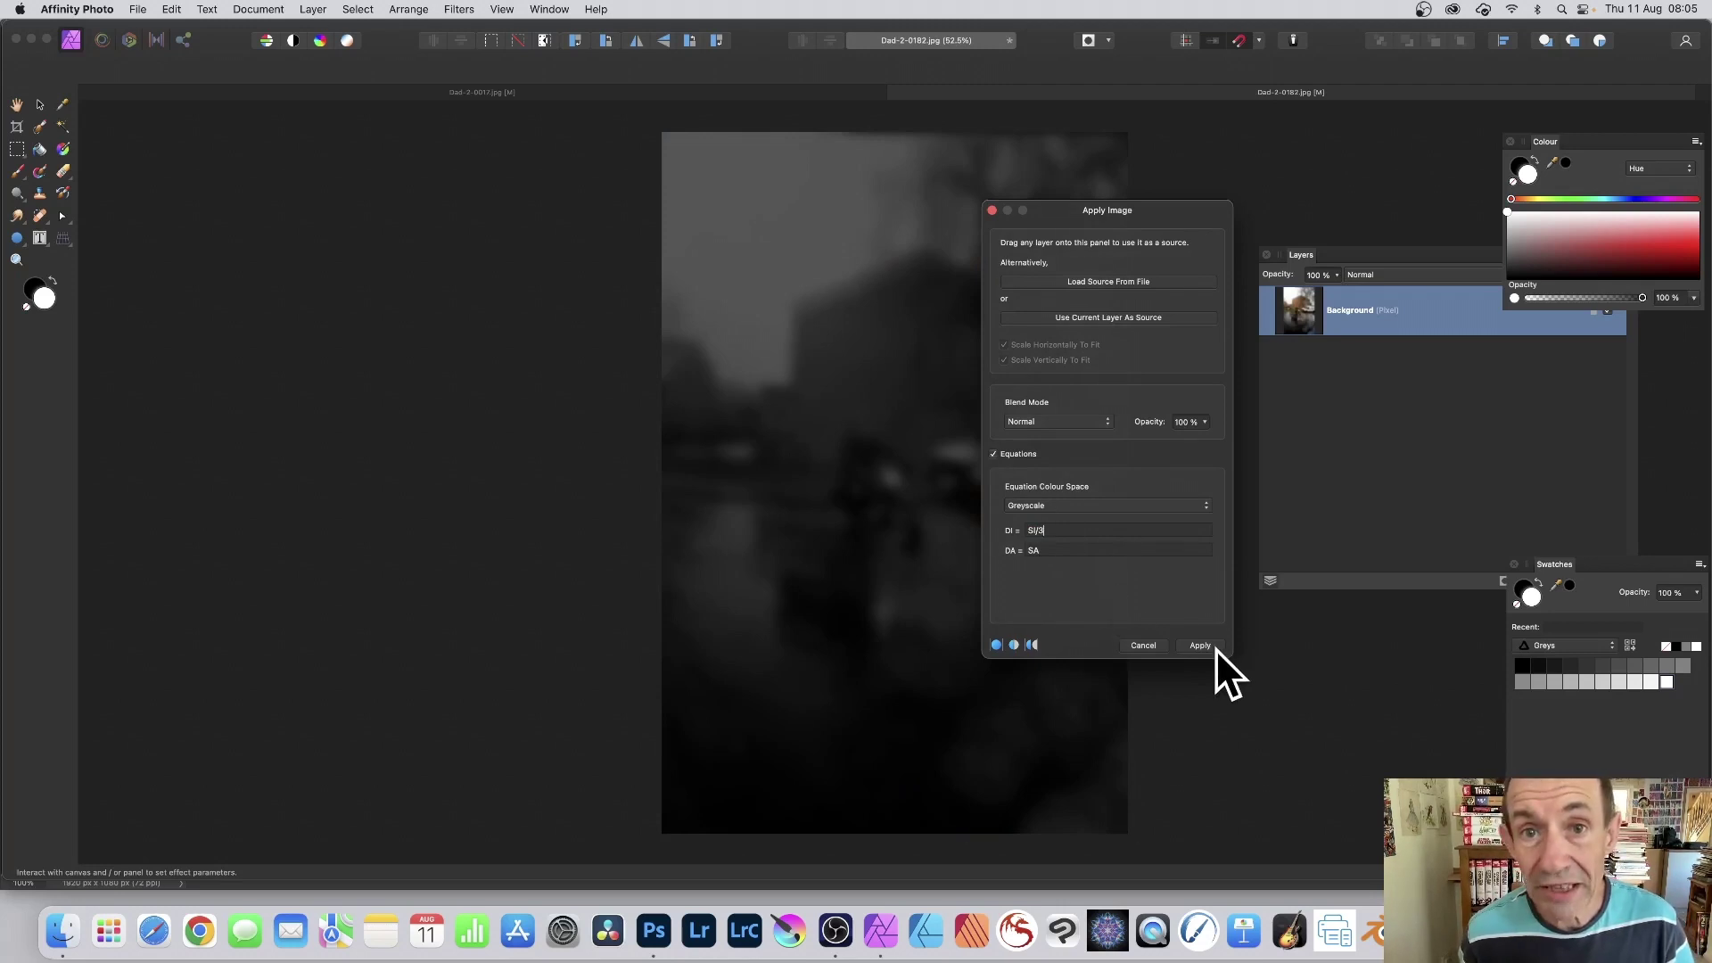
# Preview the grey result in Darken, Colour Burn, Lighten and Overlay blend modes.
pyautogui.click(1025, 421)
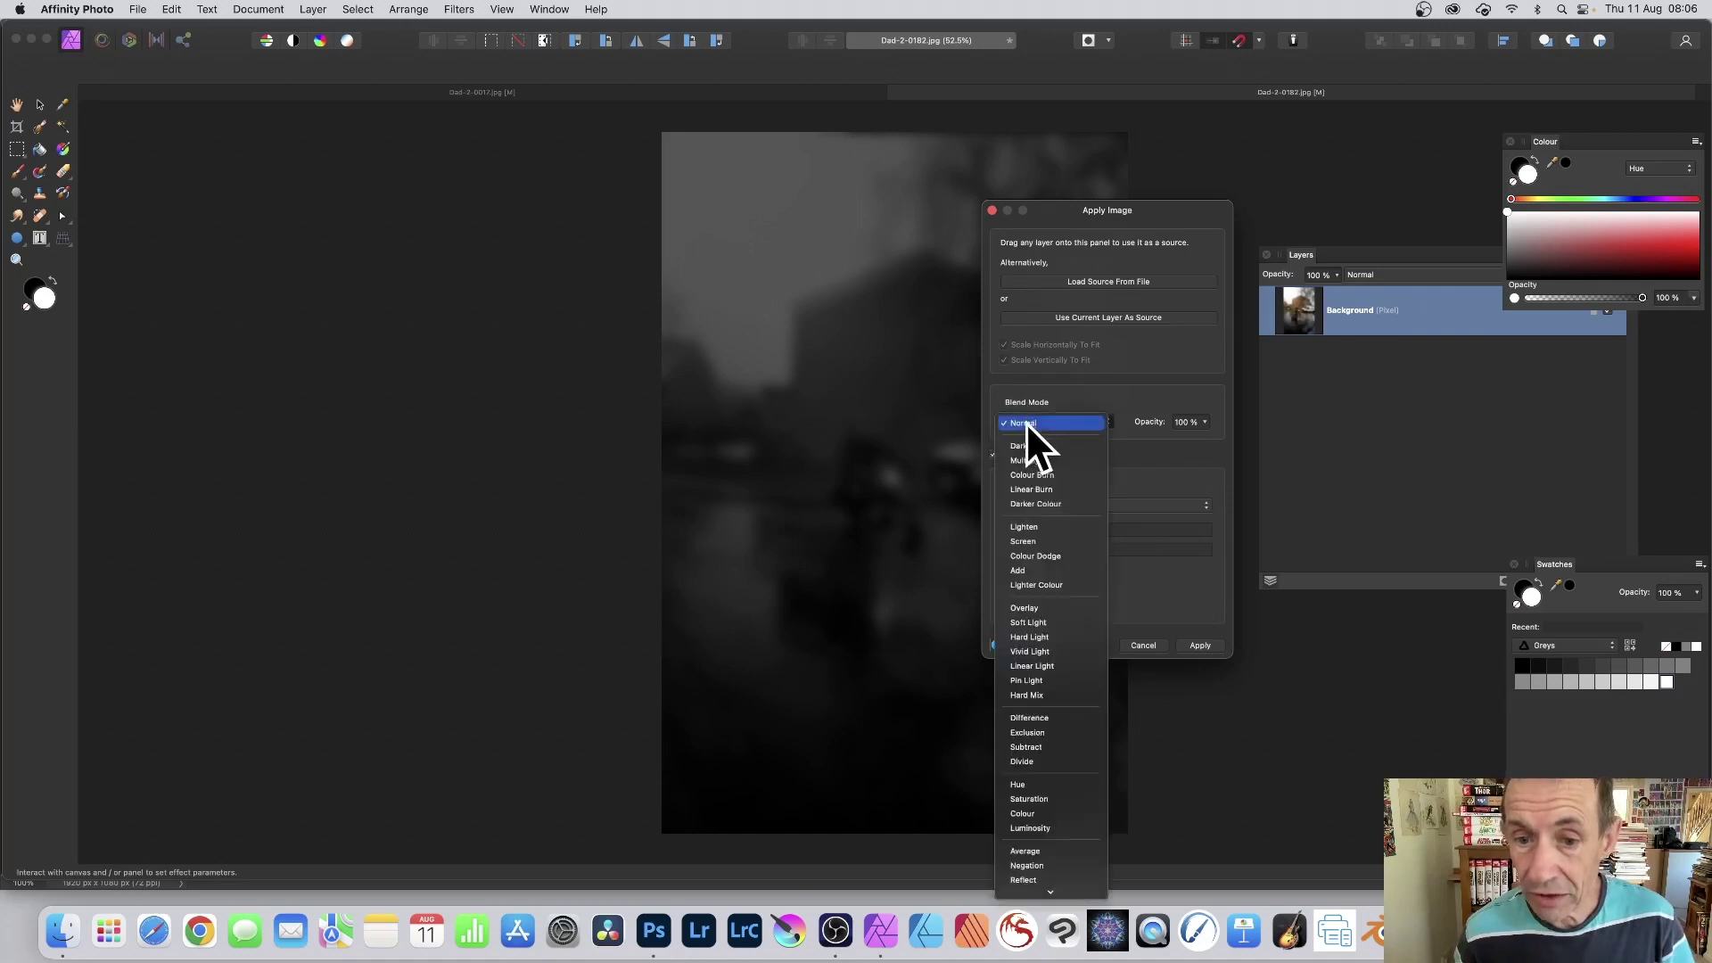
pyautogui.click(1025, 442)
pyautogui.click(1038, 422)
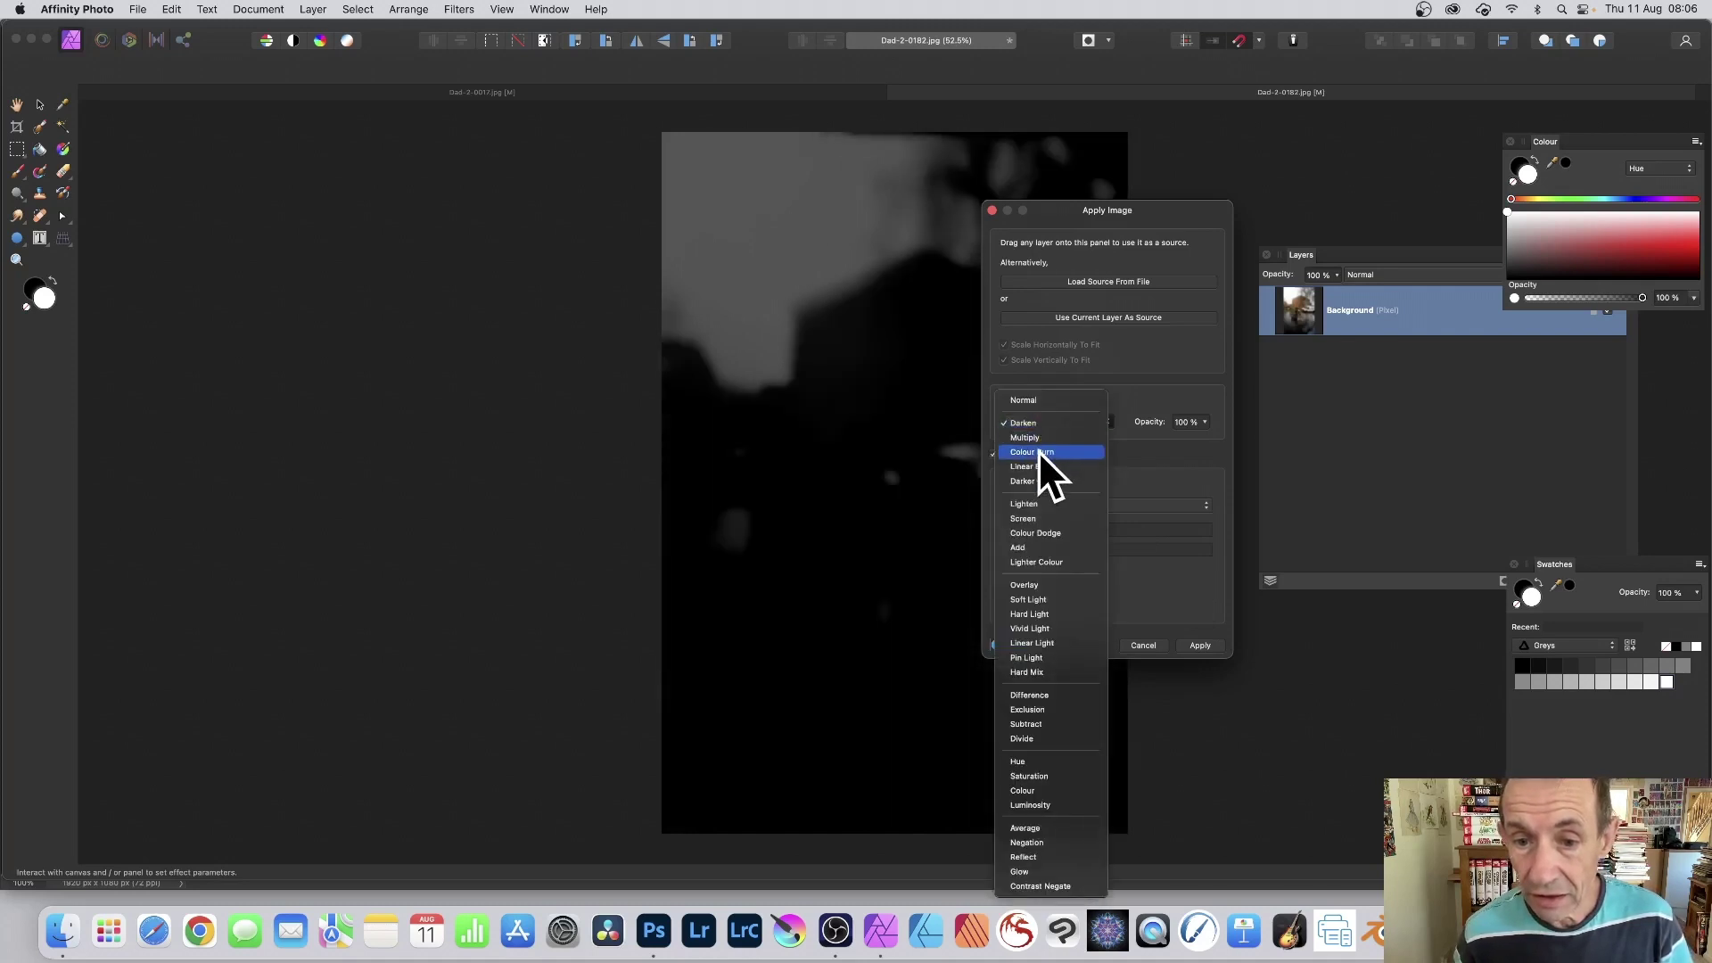
pyautogui.click(1040, 451)
pyautogui.click(1057, 419)
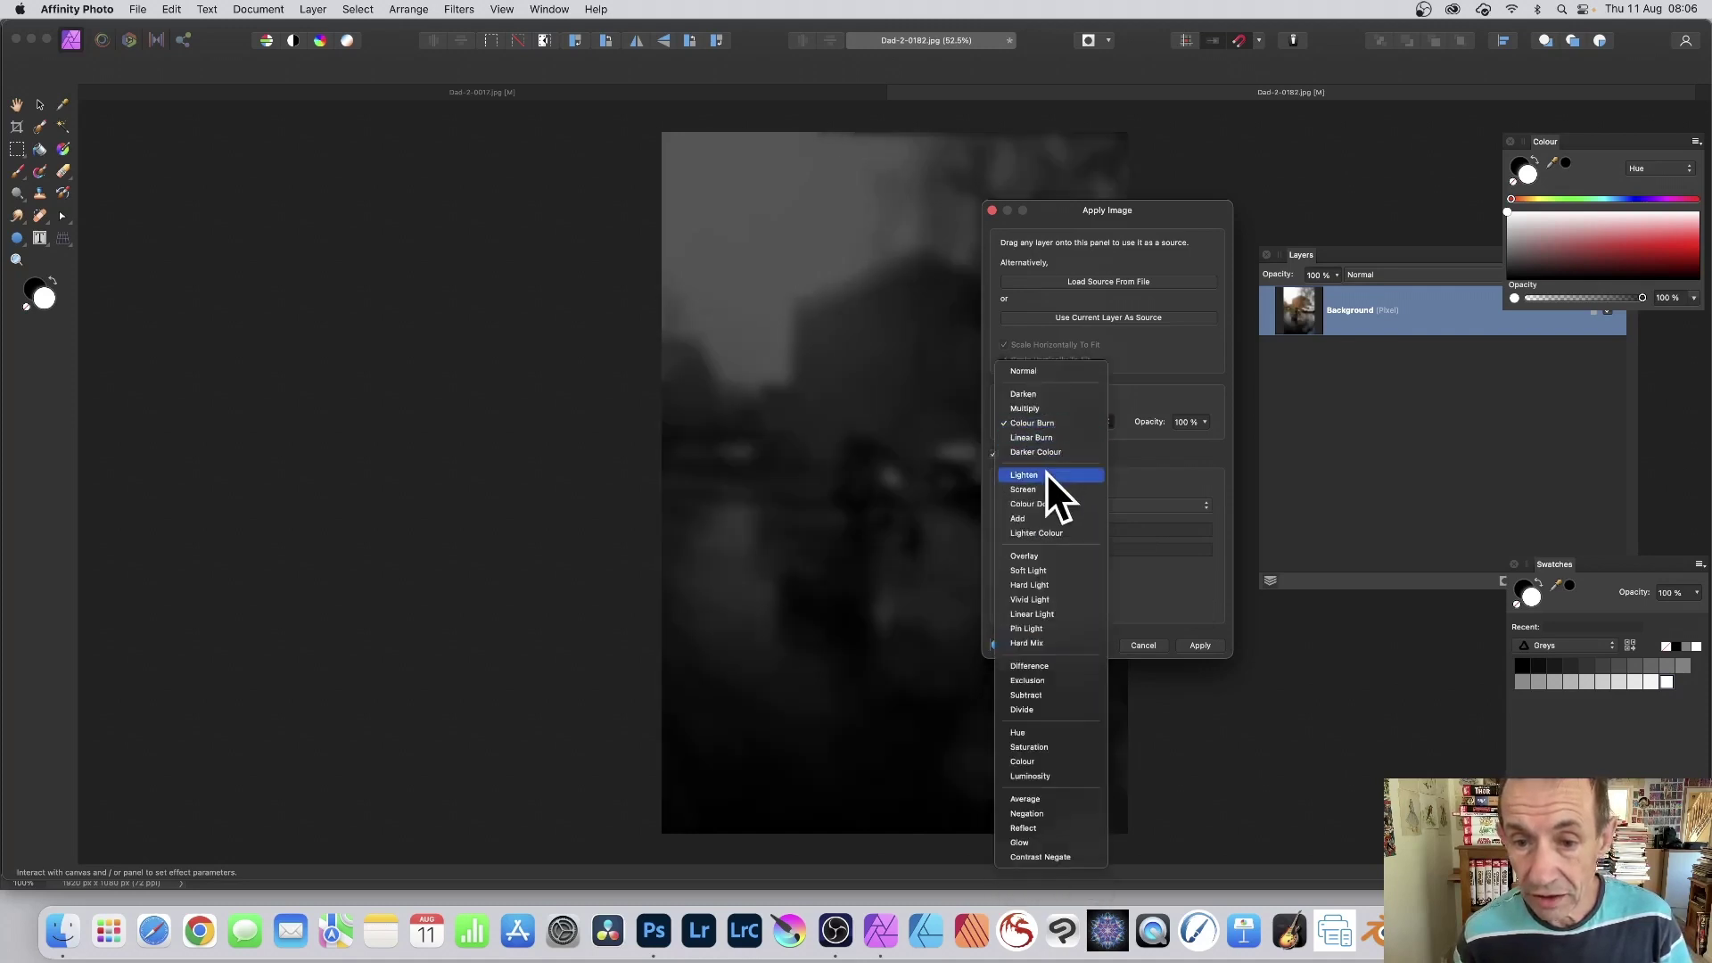
pyautogui.click(1047, 473)
pyautogui.click(1063, 426)
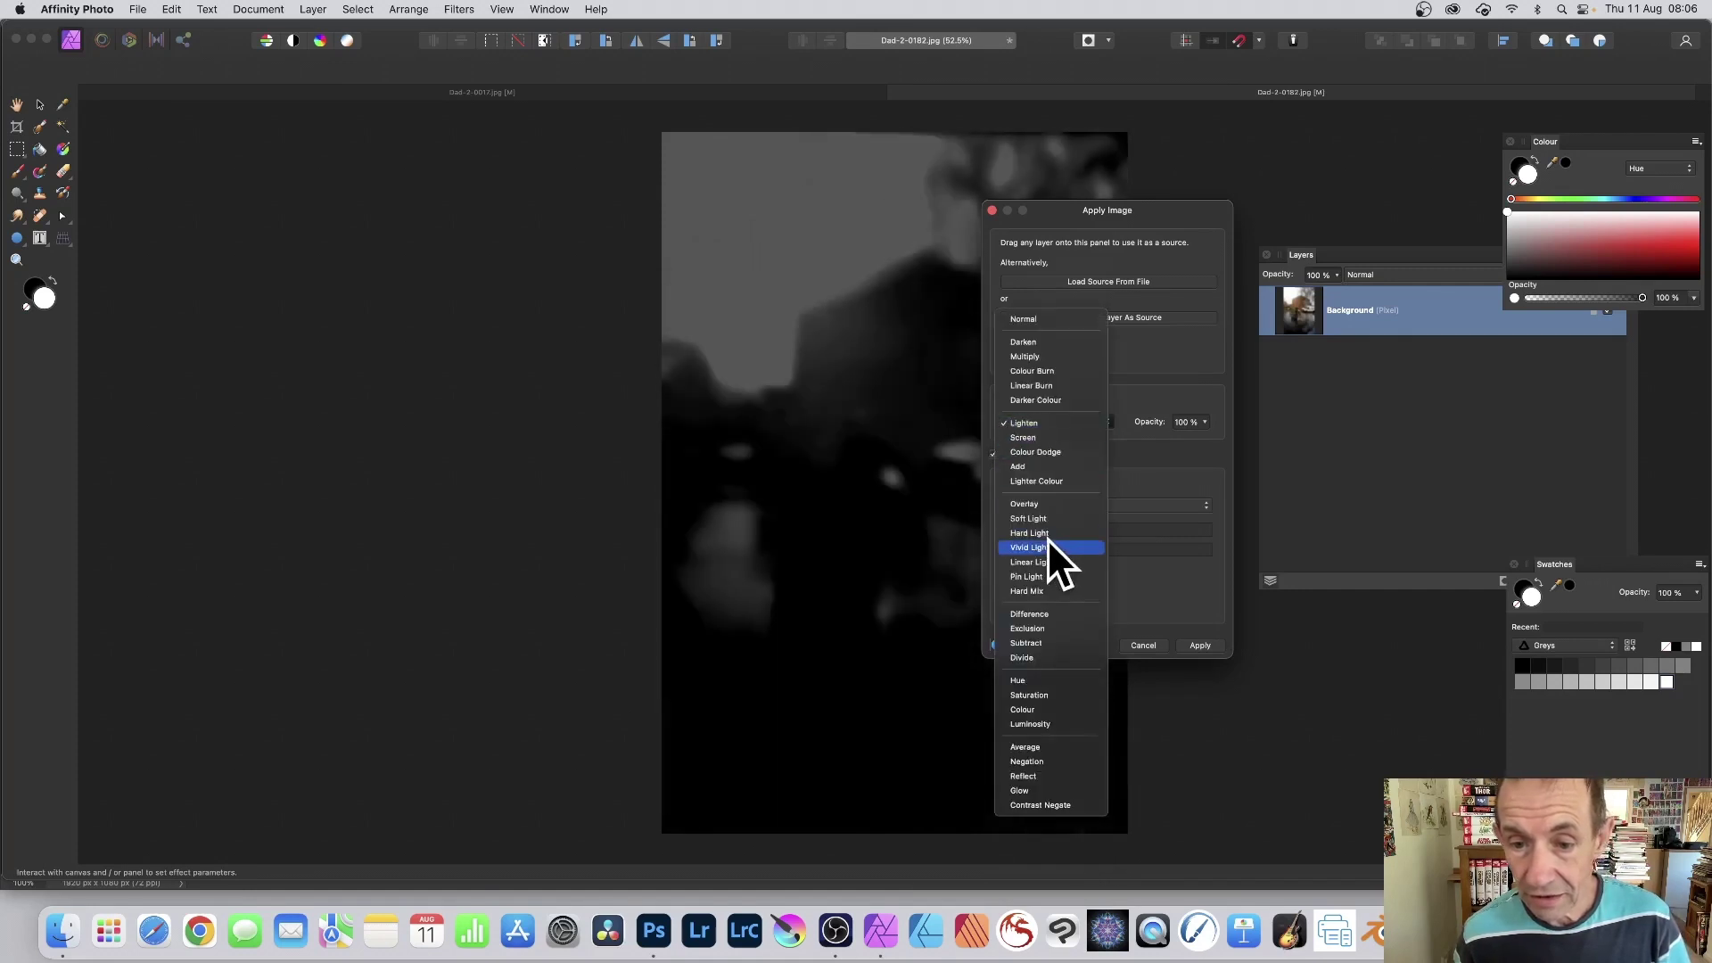
pyautogui.click(1054, 504)
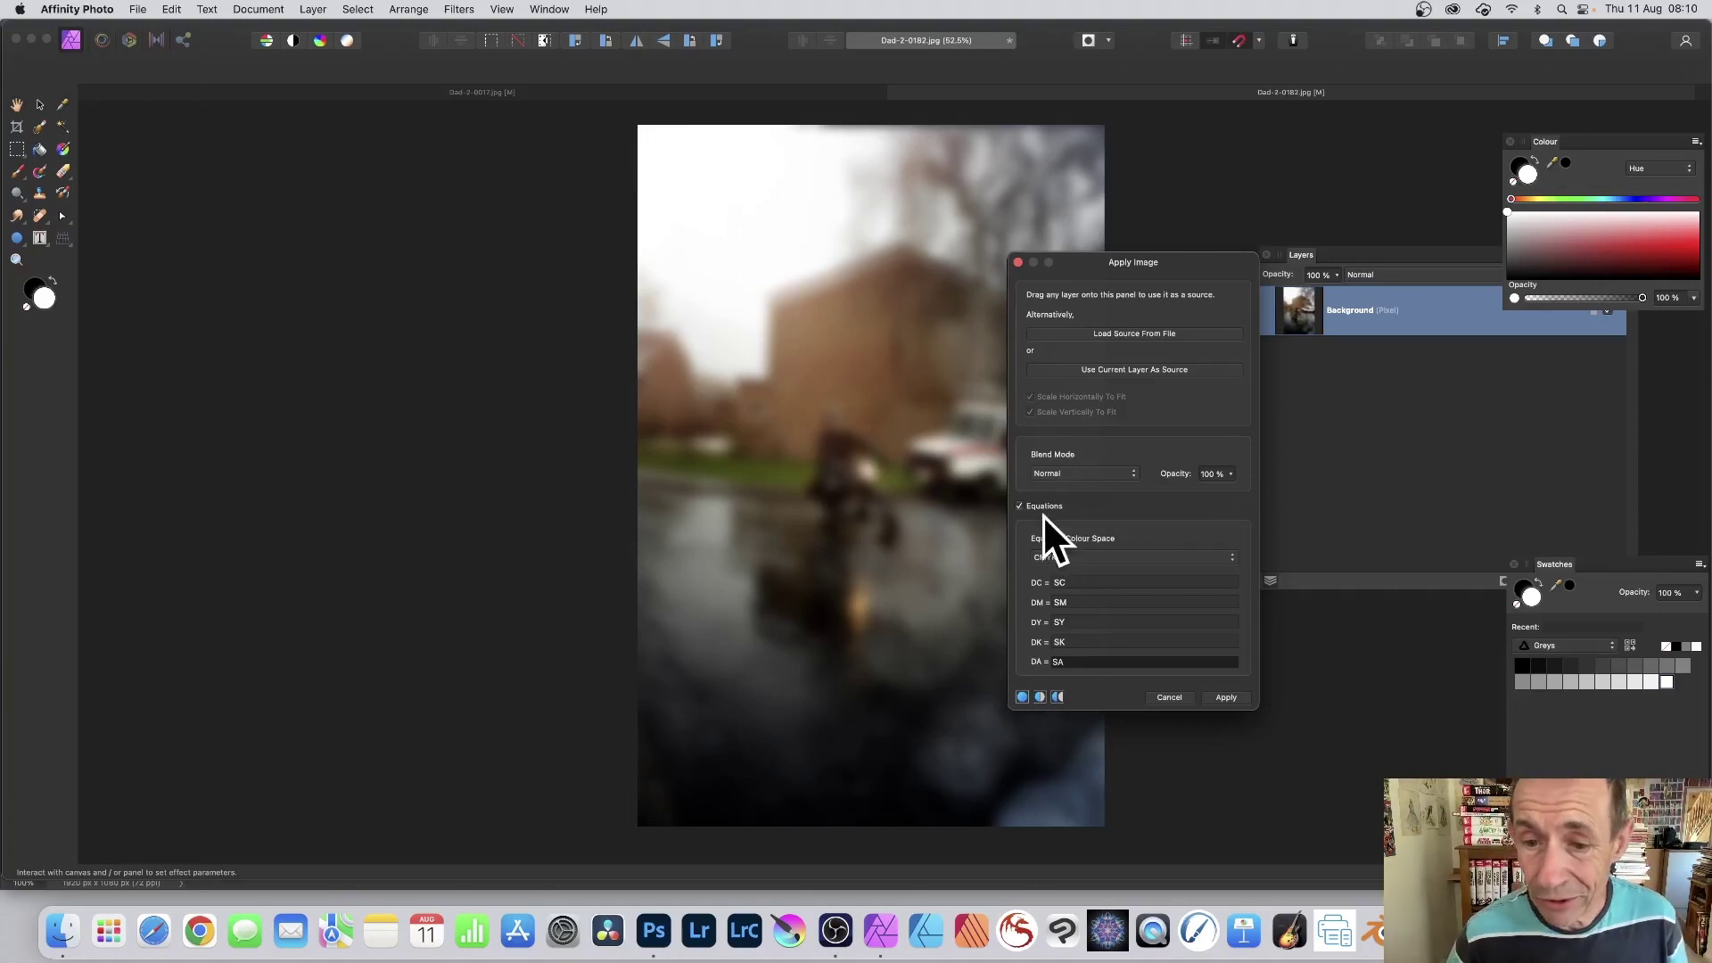
# Keep CMYK equations and try multiplying the cyan channel by 5 and 10.
pyautogui.click(1099, 554)
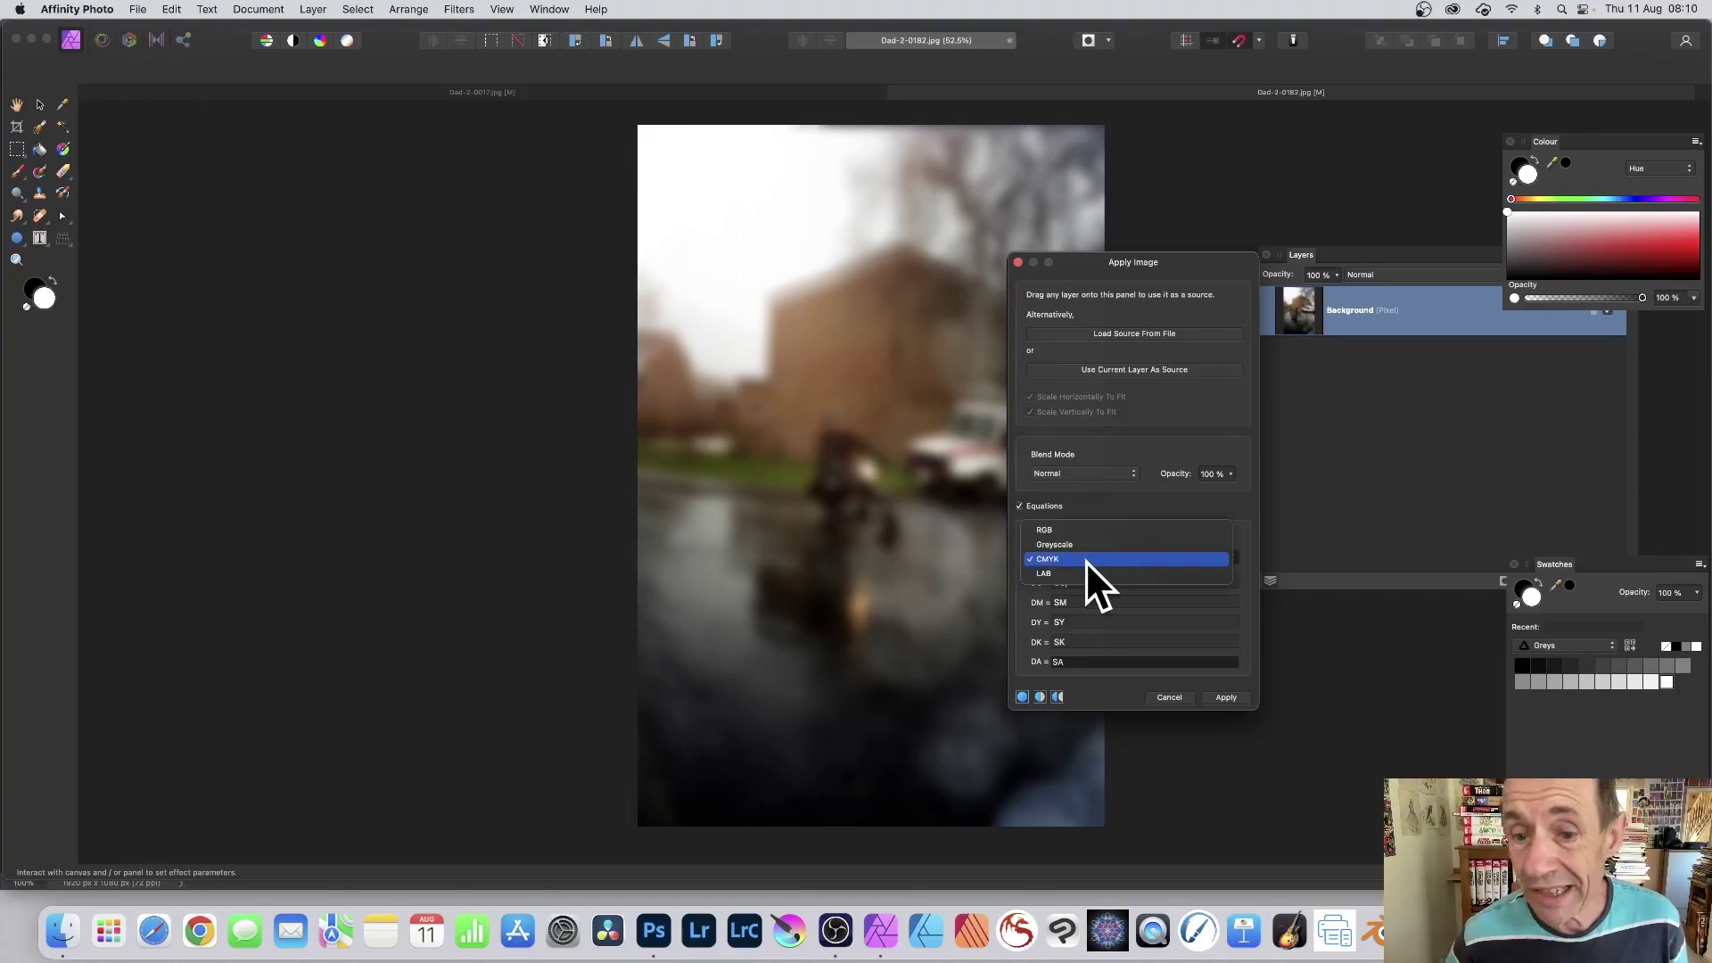
pyautogui.click(1085, 560)
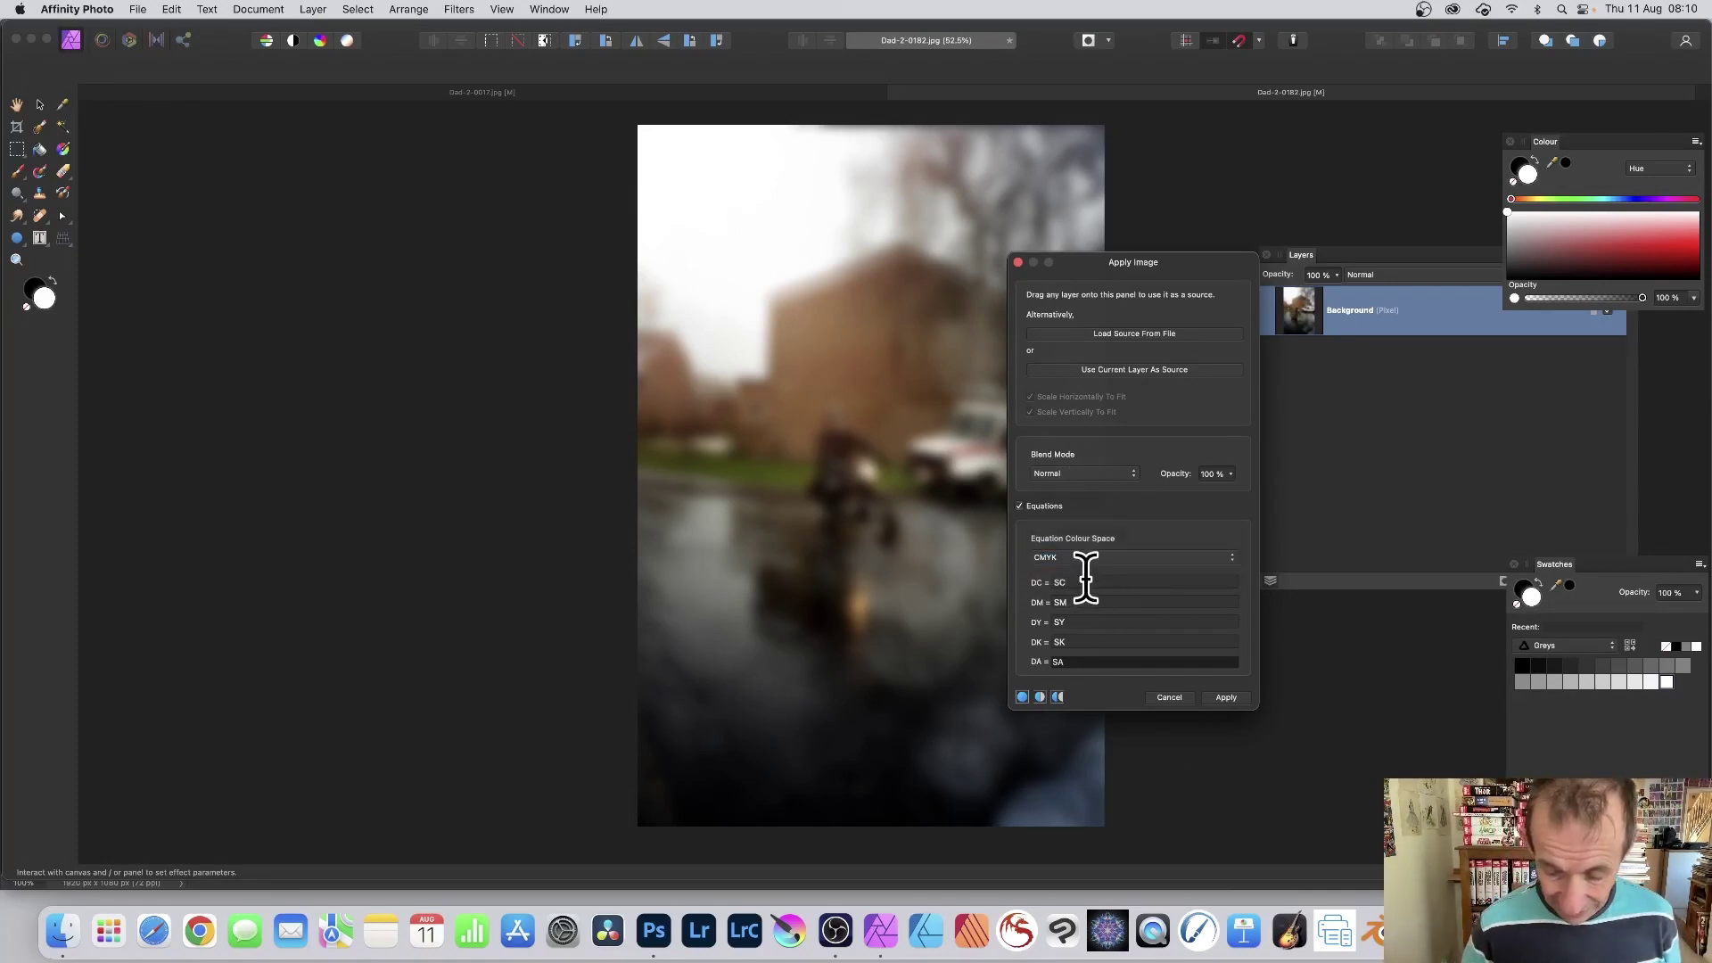
pyautogui.doubleClick(1086, 582)
pyautogui.write('*5')
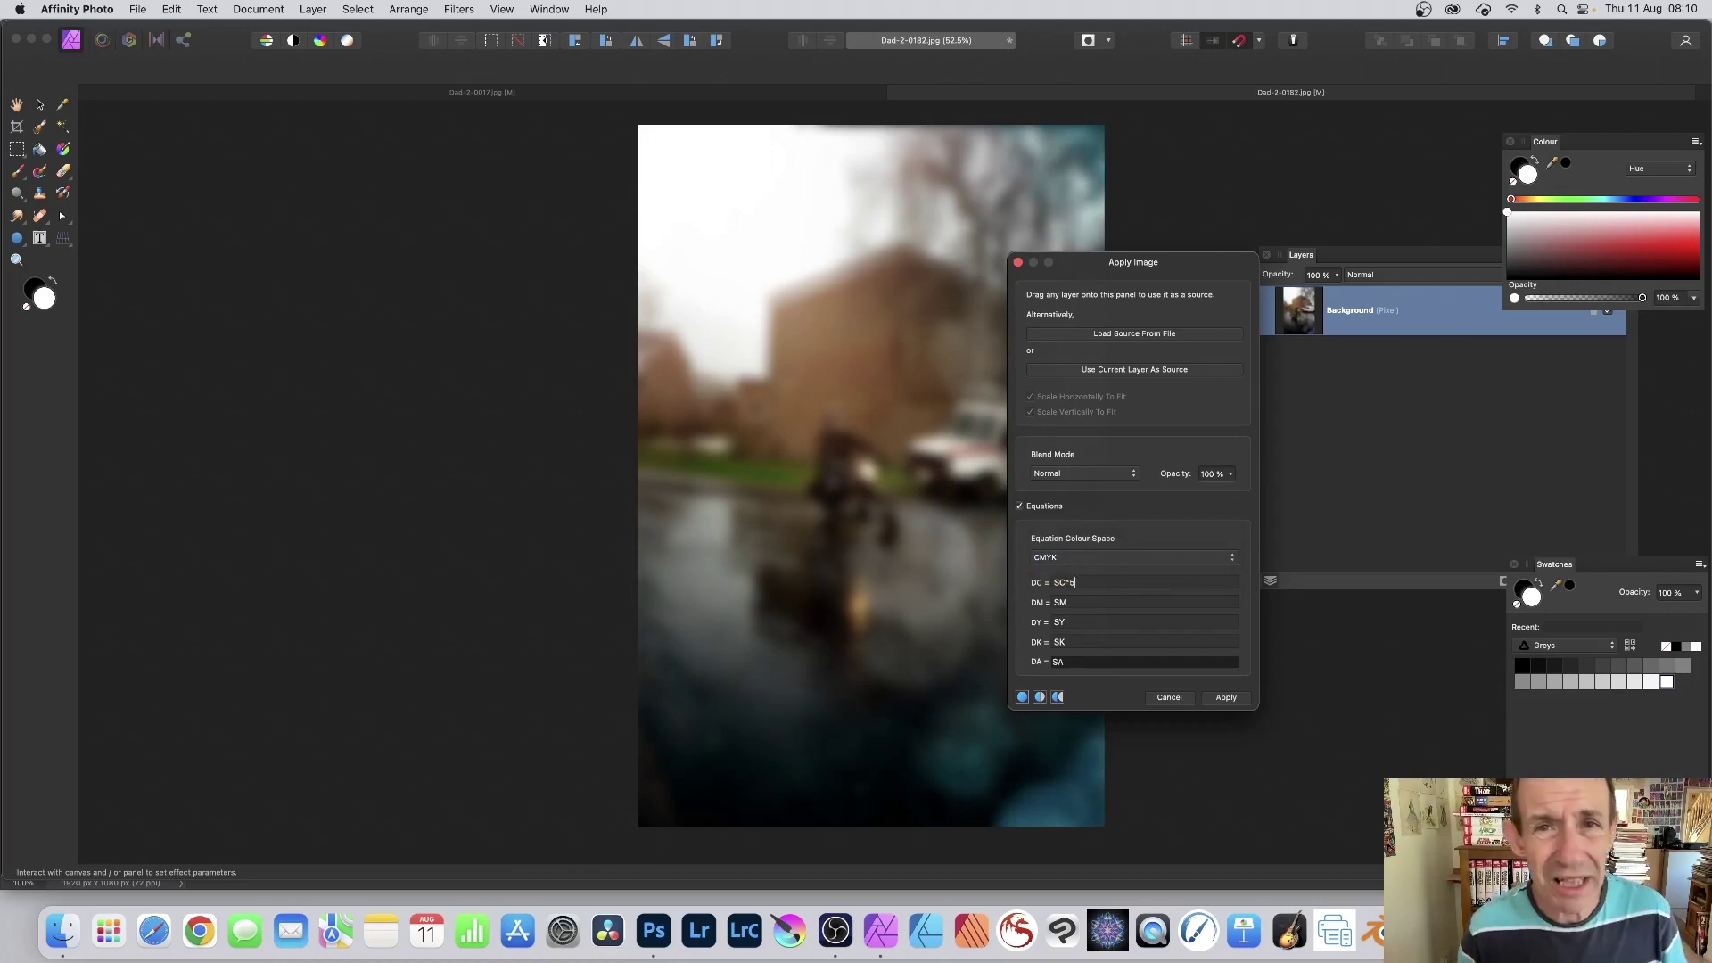
pyautogui.press('BackSpace')
pyautogui.write('10')
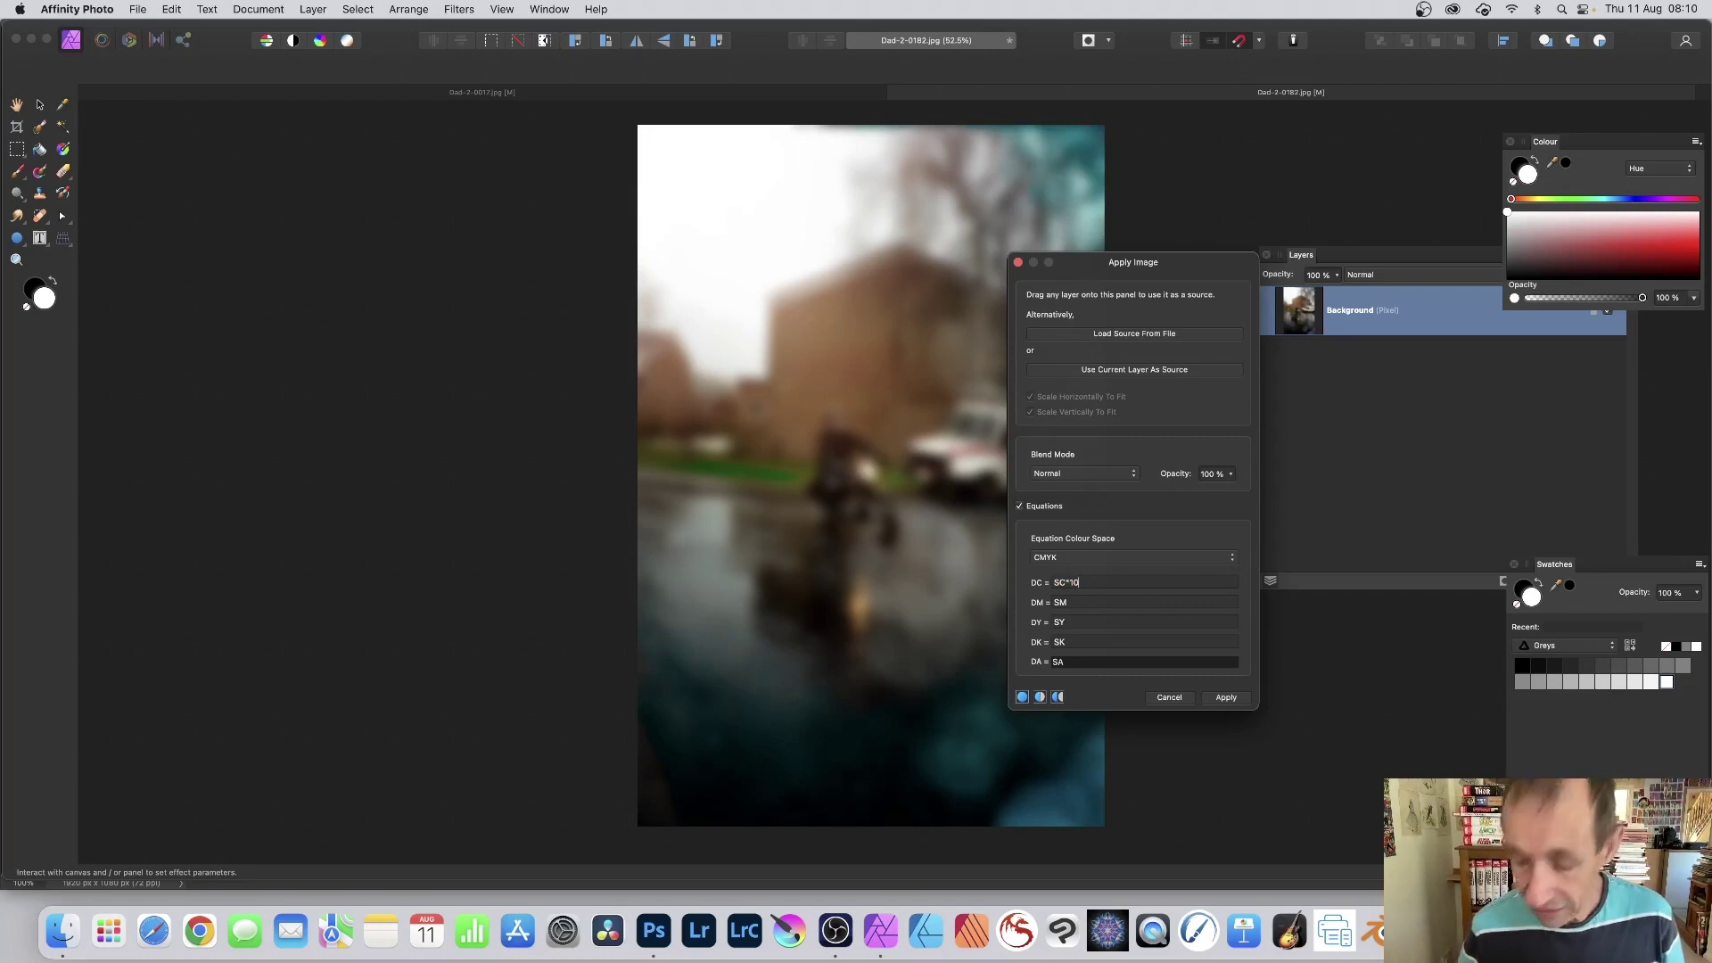
# Set cyan to SC-0.4 after trying +0.6 and -0.2, and magenta to SM+0.3.
pyautogui.press('BackSpace')
pyautogui.press('BackSpace')
pyautogui.press('BackSpace')
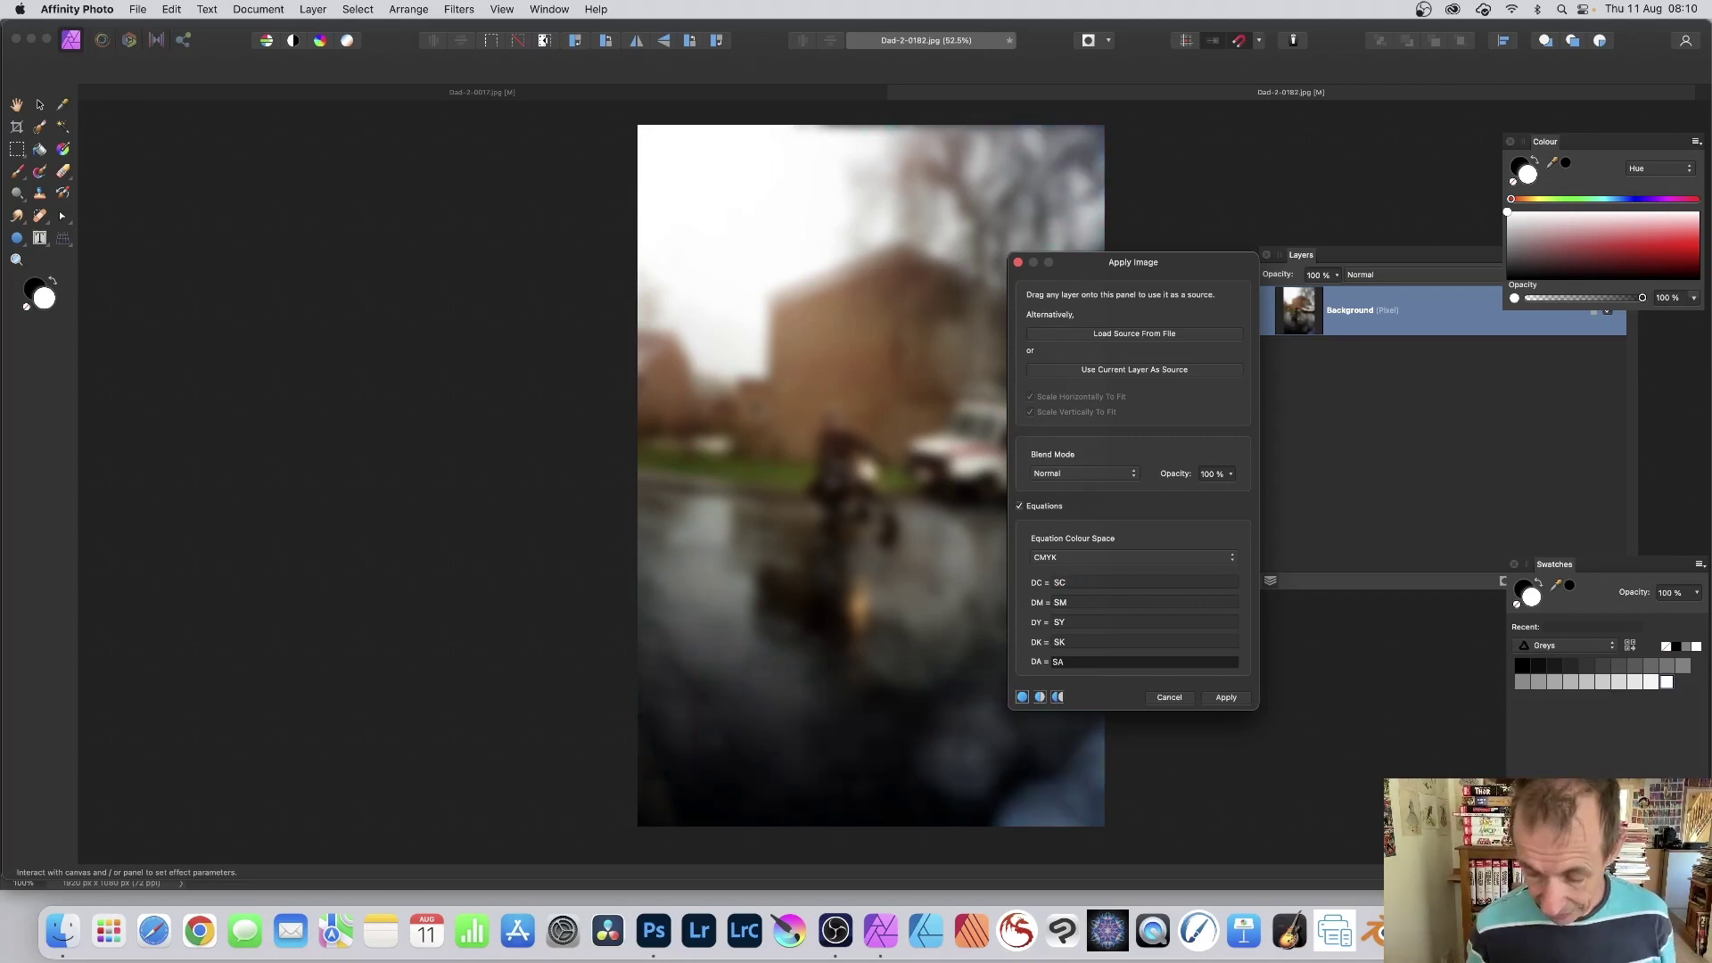
pyautogui.write('+0.6')
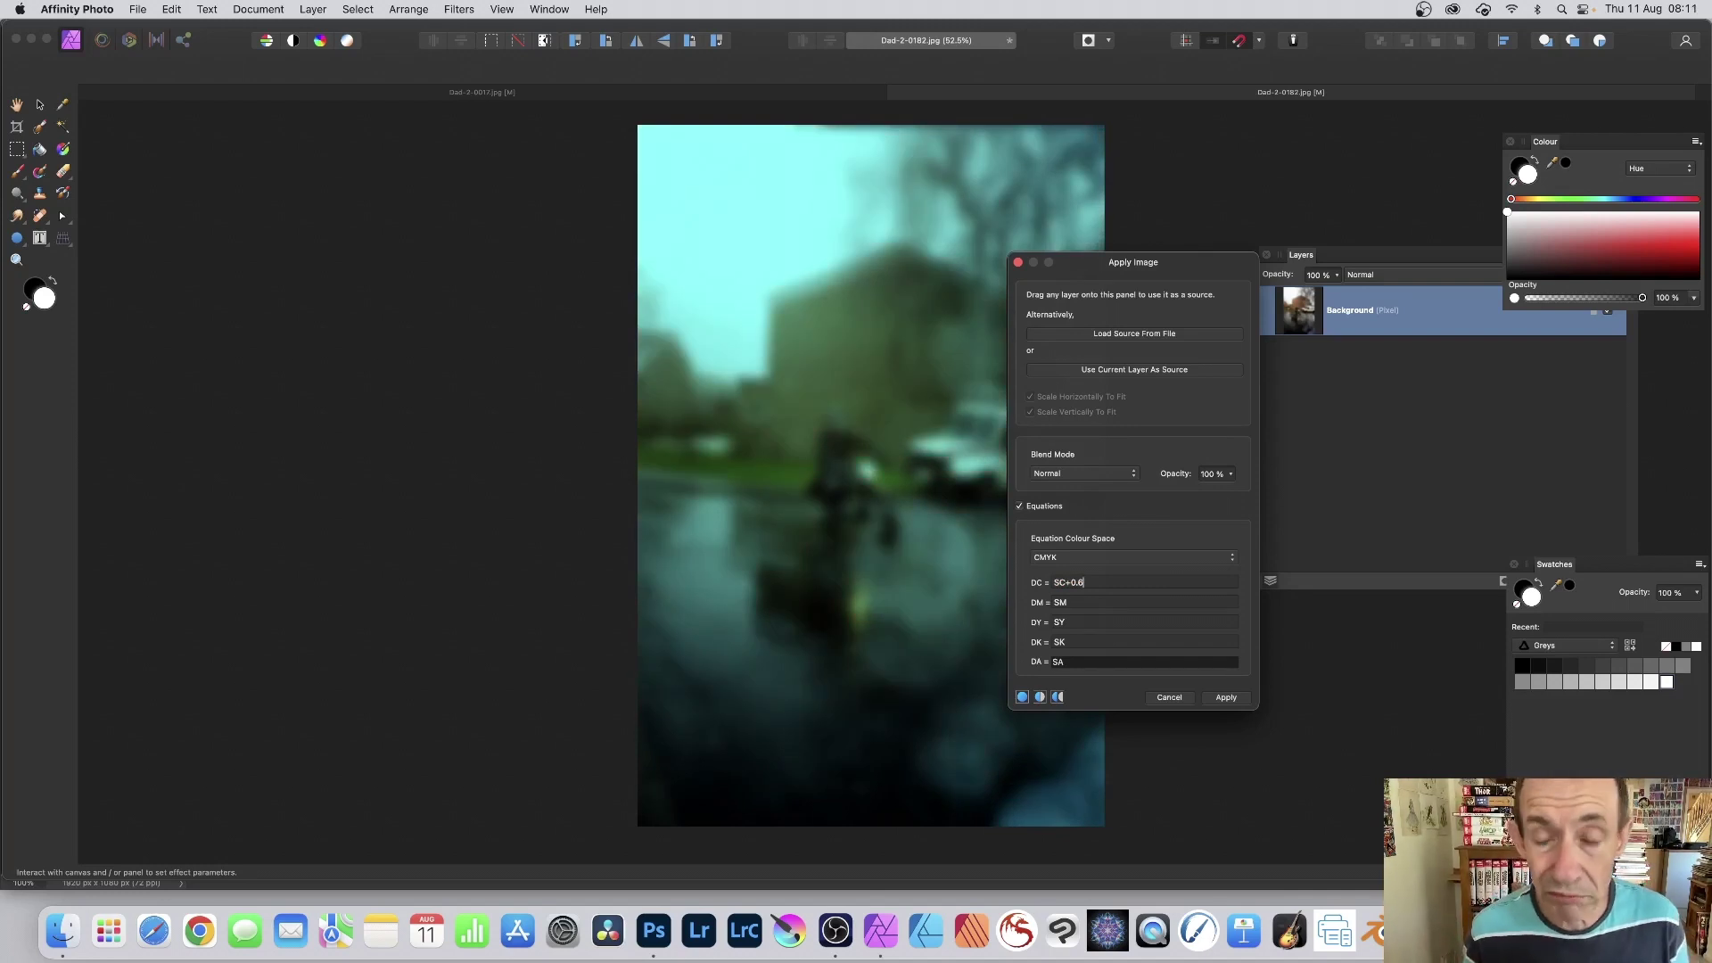
pyautogui.press('BackSpace')
pyautogui.press('BackSpace')
pyautogui.press('BackSpace')
pyautogui.press('BackSpace')
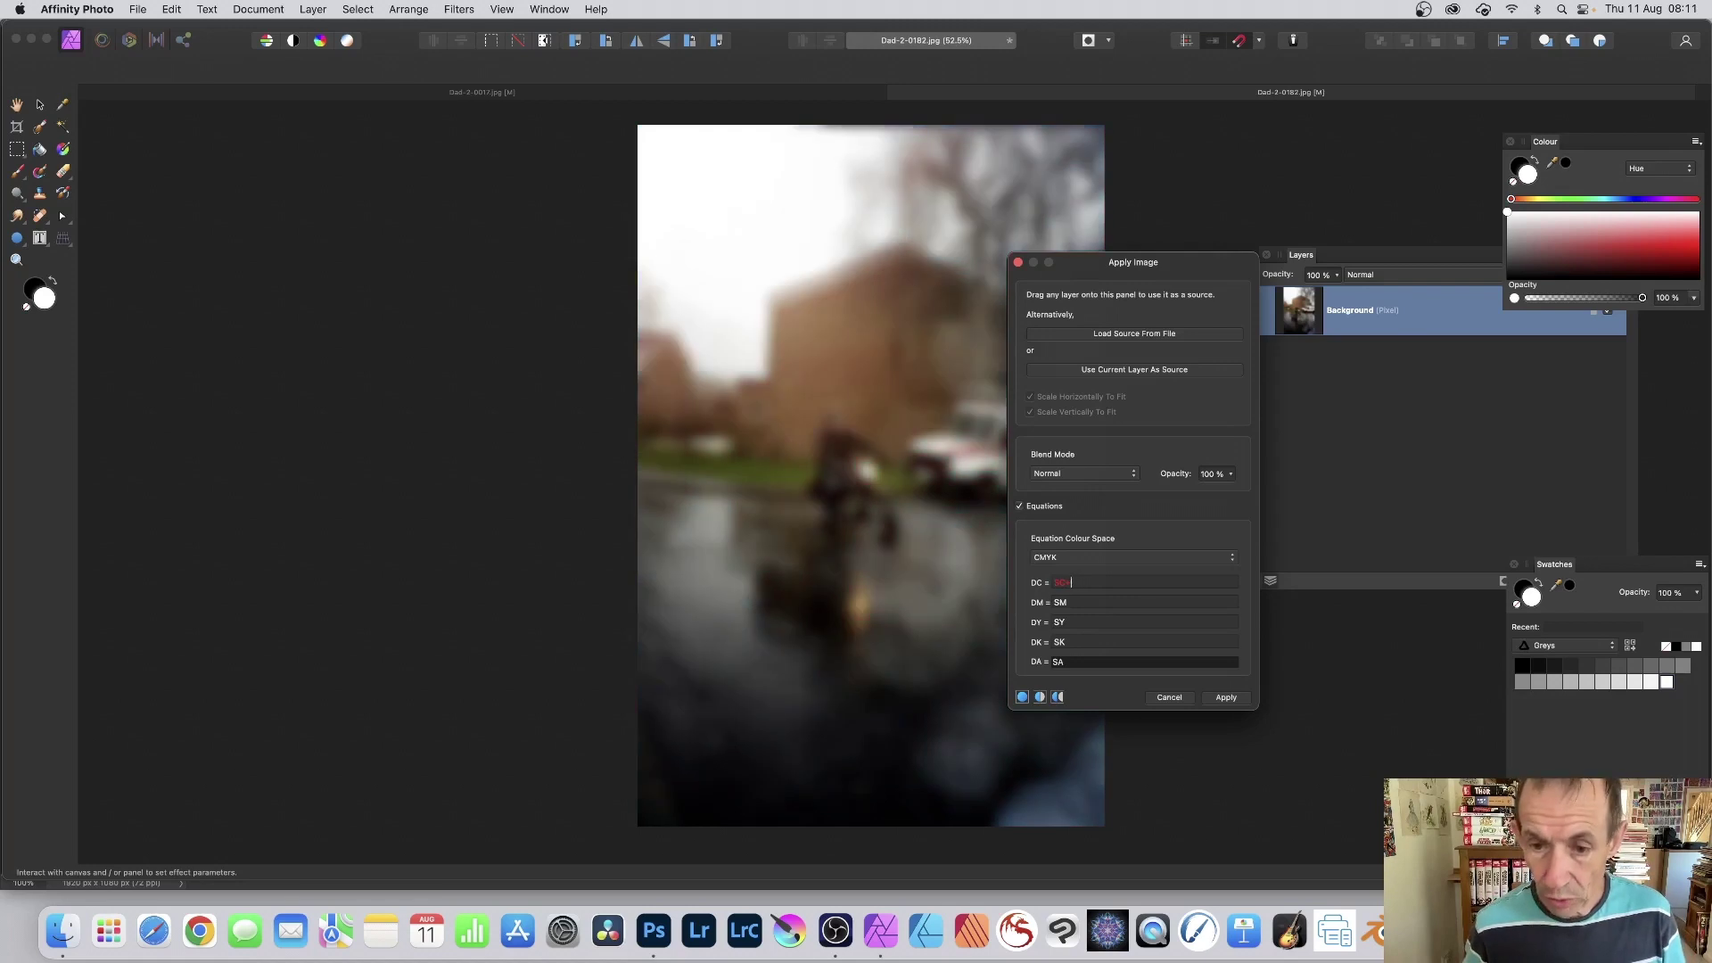
pyautogui.write('-0.2')
pyautogui.press('BackSpace')
pyautogui.write('4')
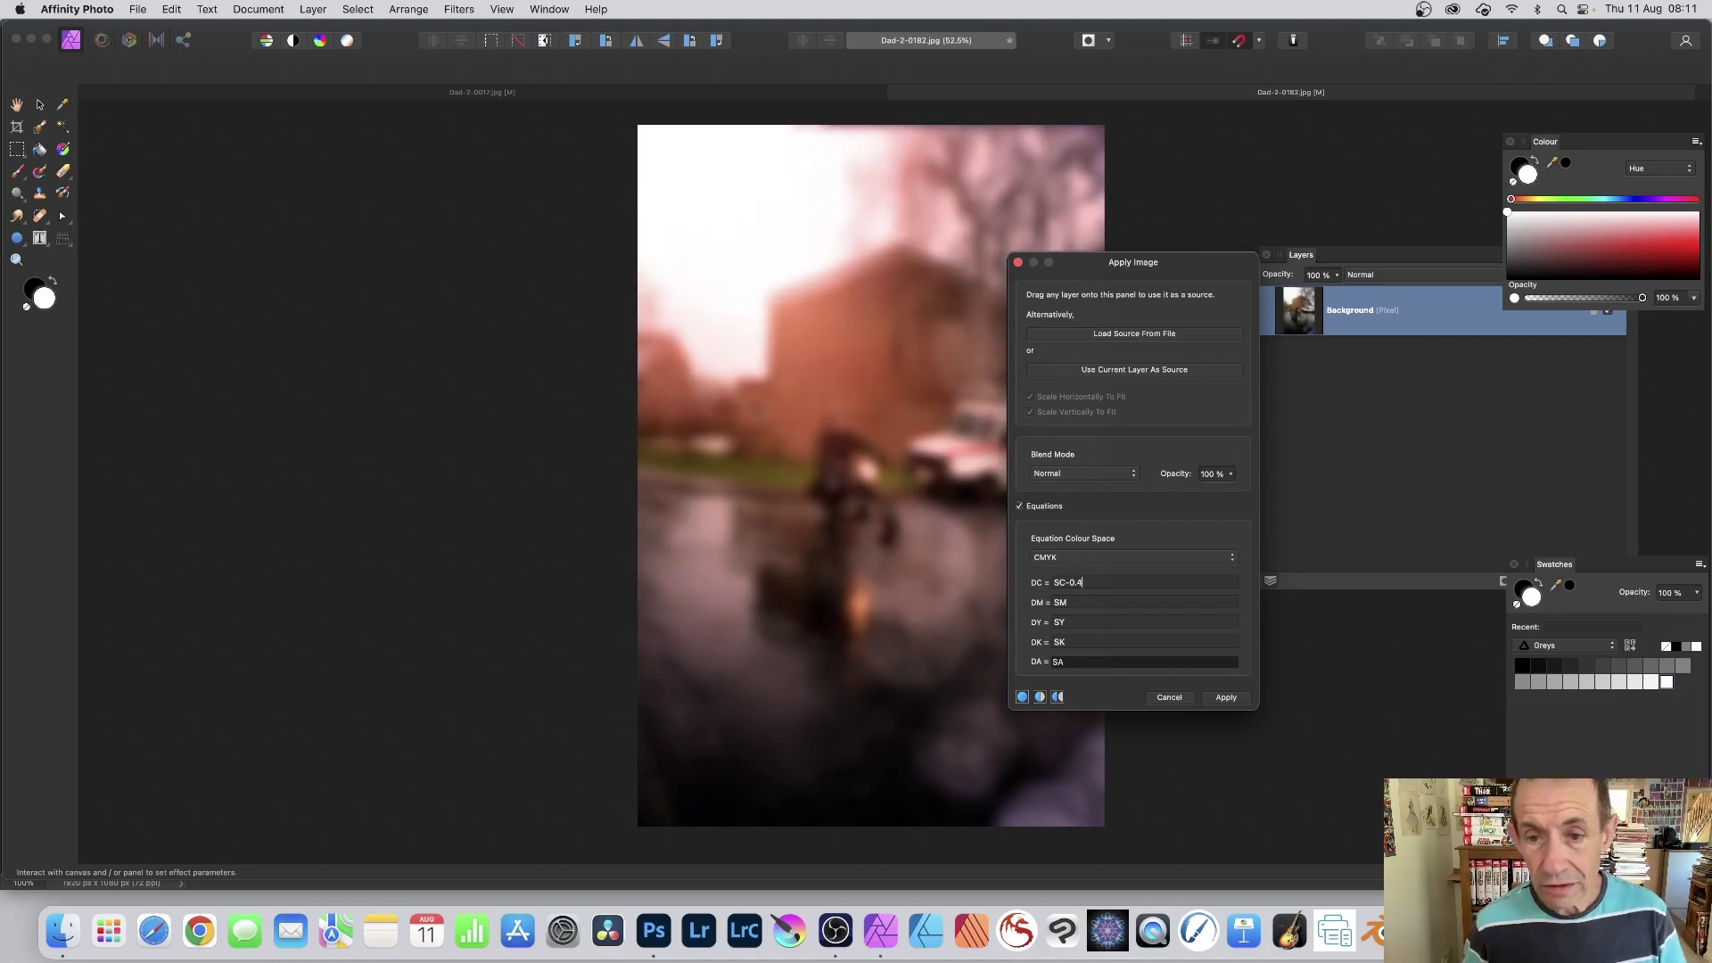
pyautogui.click(1109, 604)
pyautogui.write('+0.3')
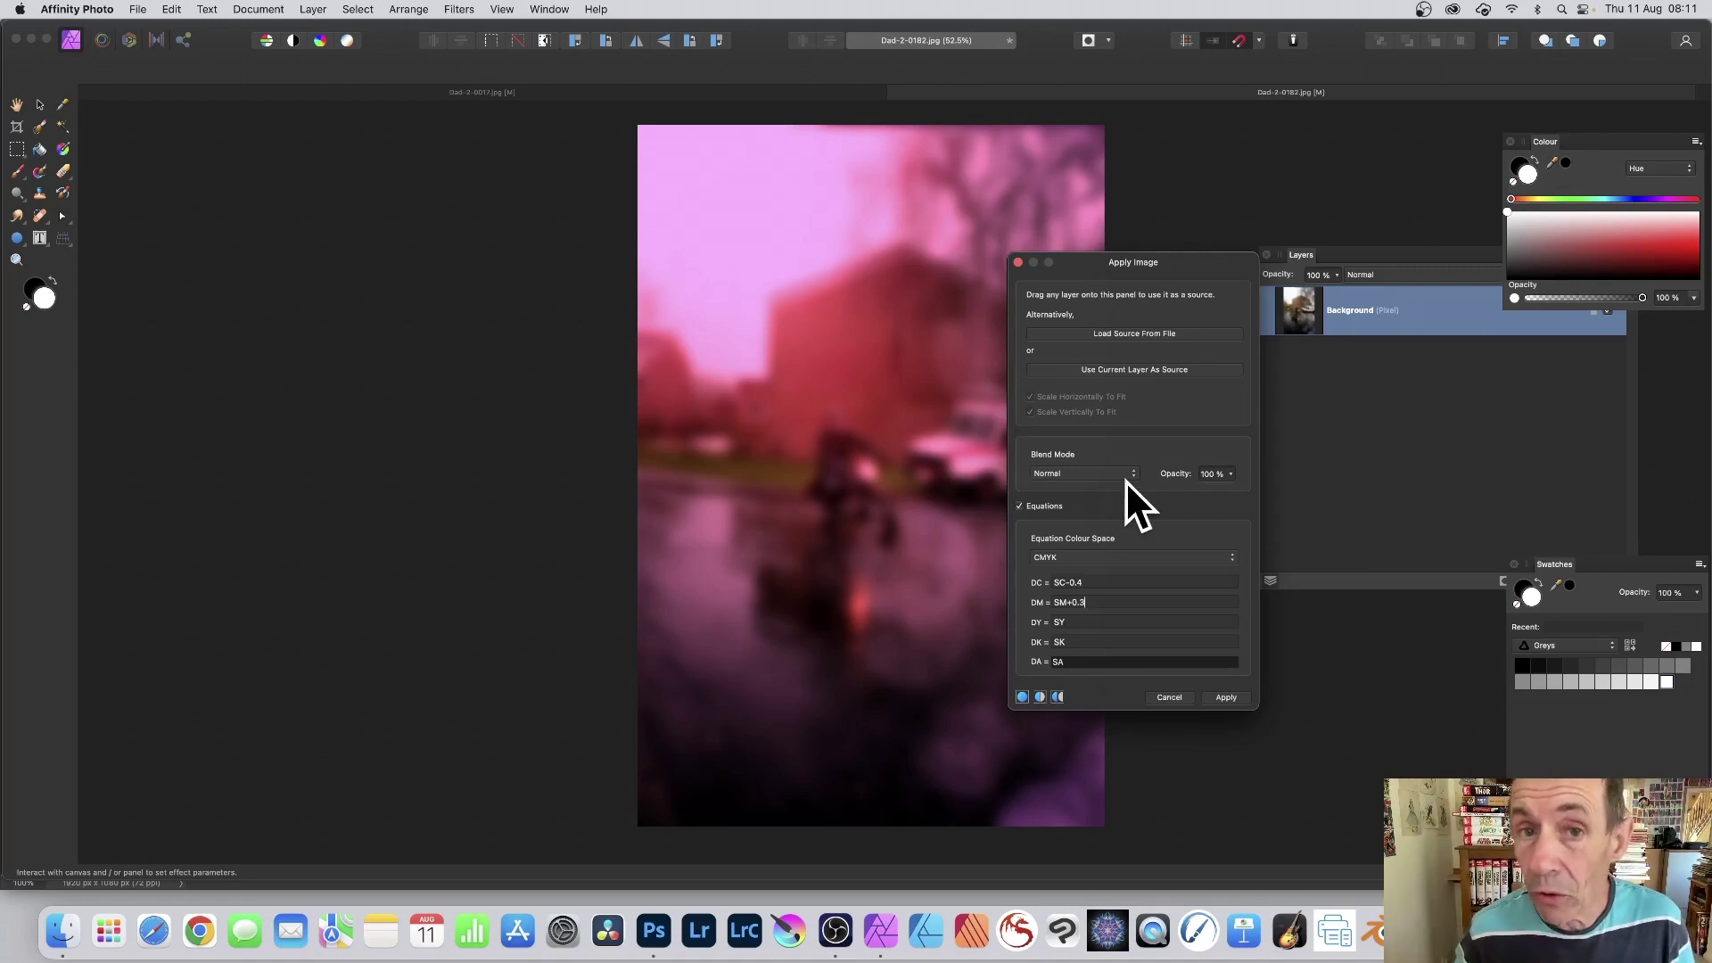
# Try Multiply and Colour Burn, then settle on Hard Light blending for the magenta effect.
pyautogui.click(1071, 473)
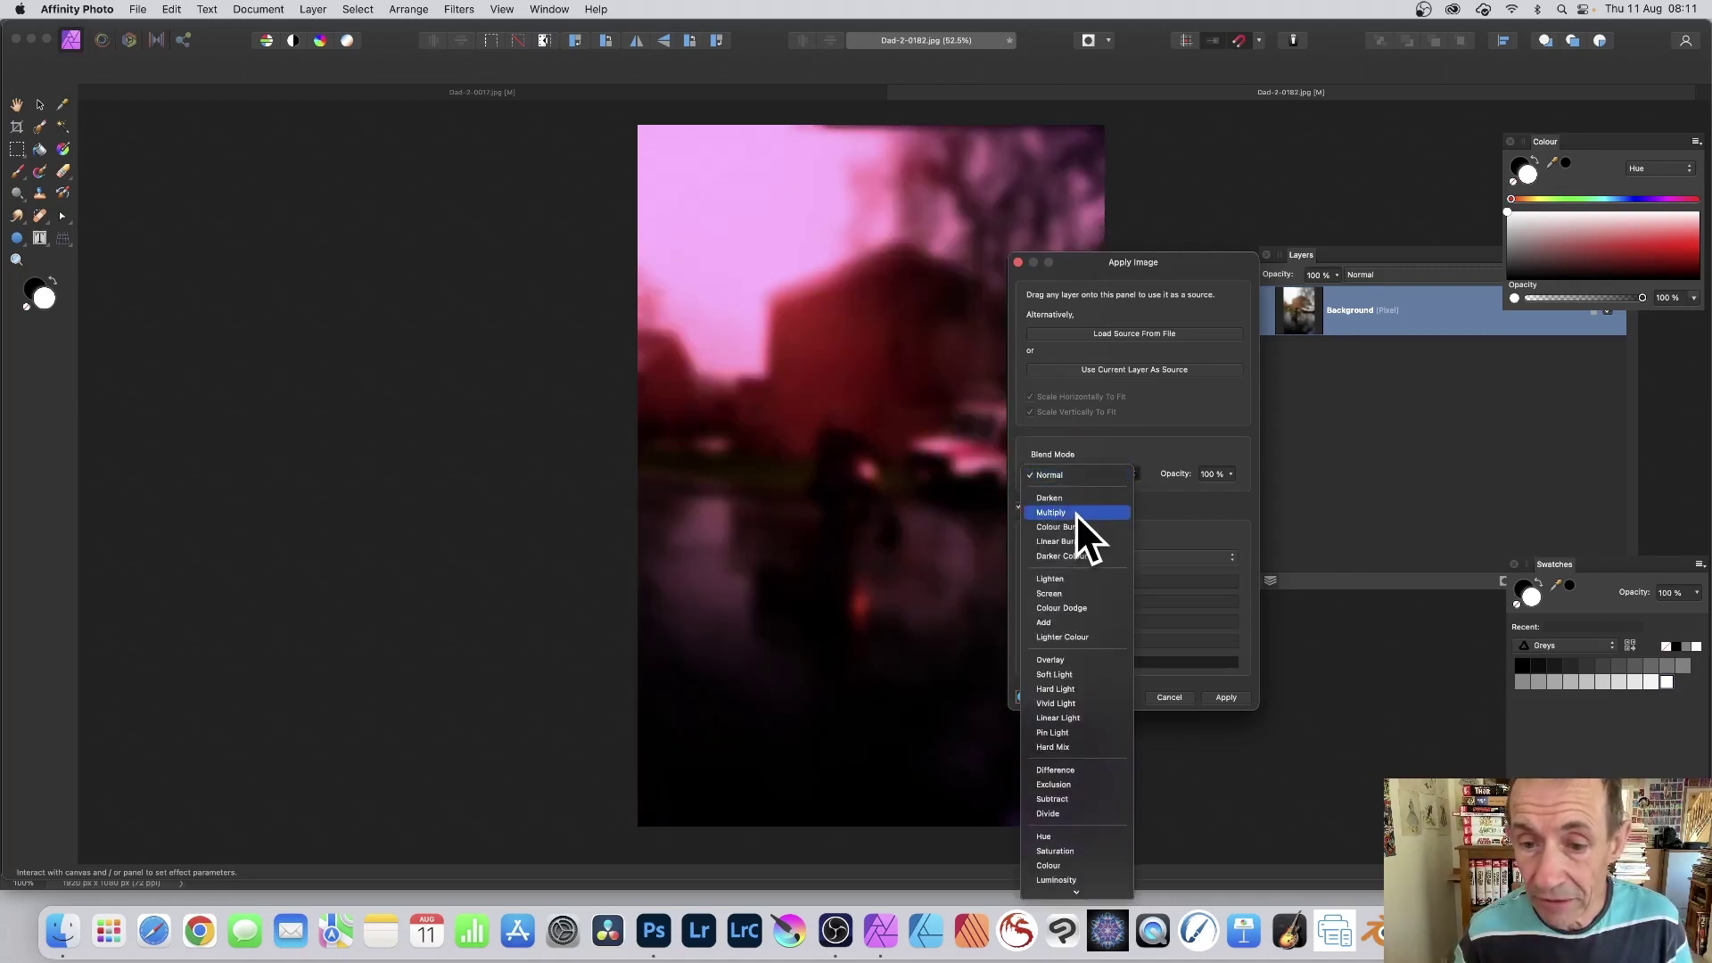
pyautogui.click(1075, 512)
pyautogui.click(1070, 472)
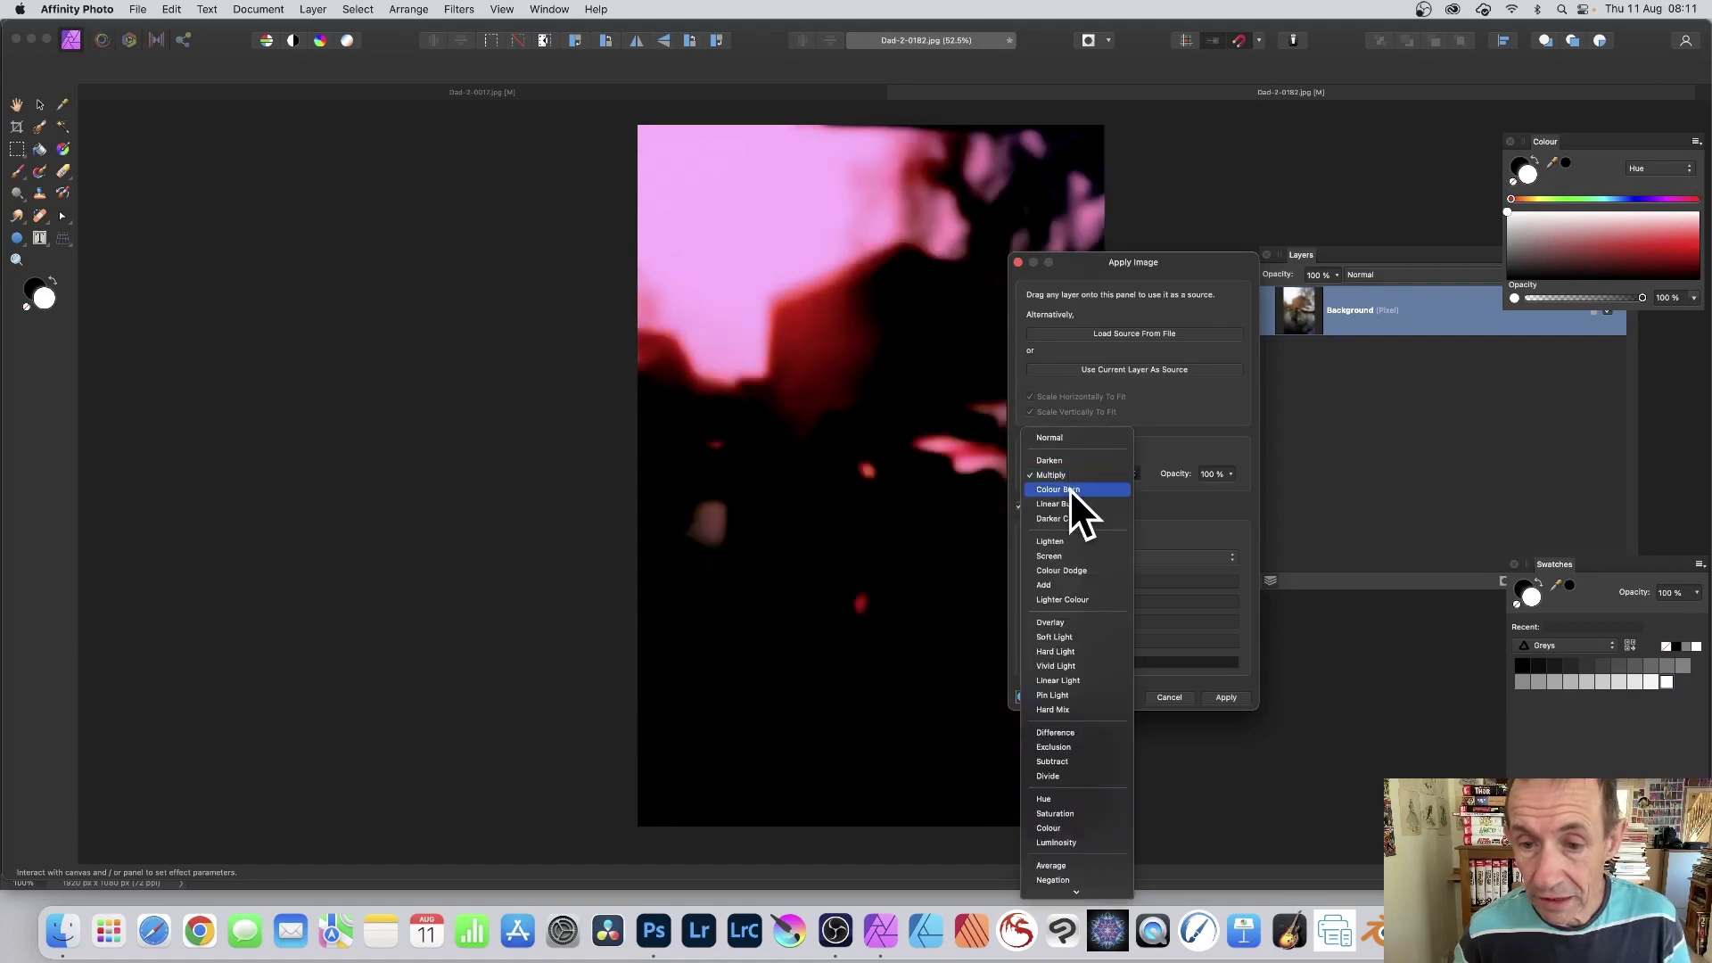
pyautogui.click(1068, 489)
pyautogui.click(1058, 473)
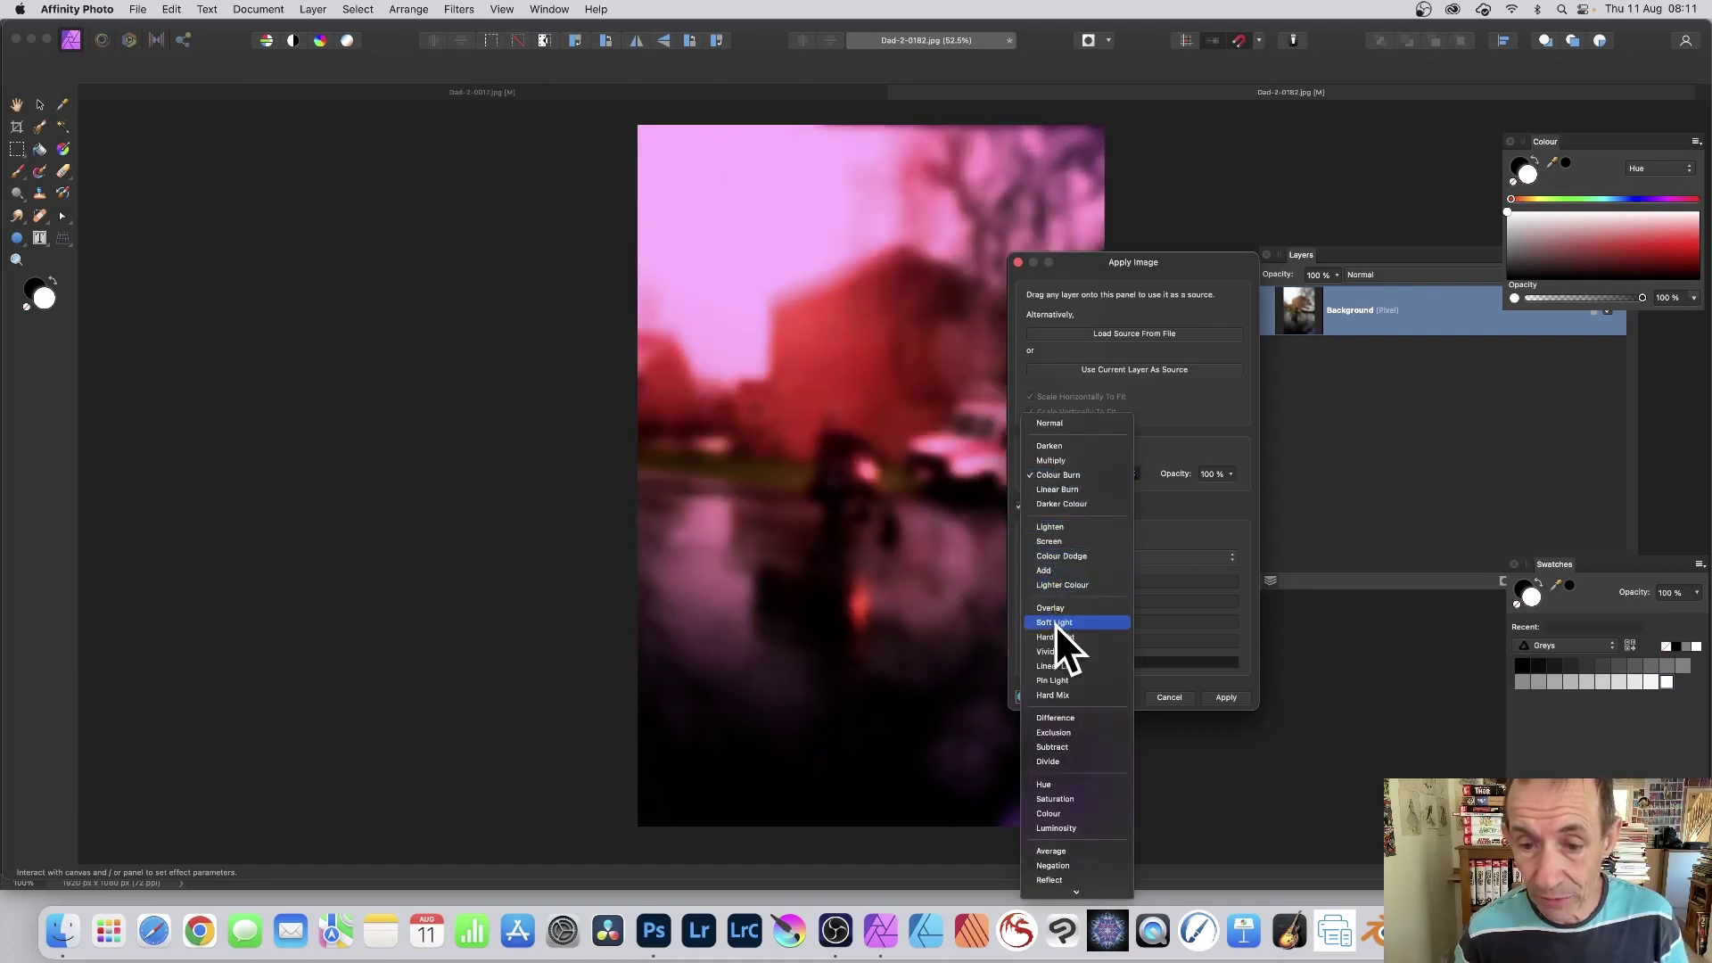
pyautogui.click(1057, 638)
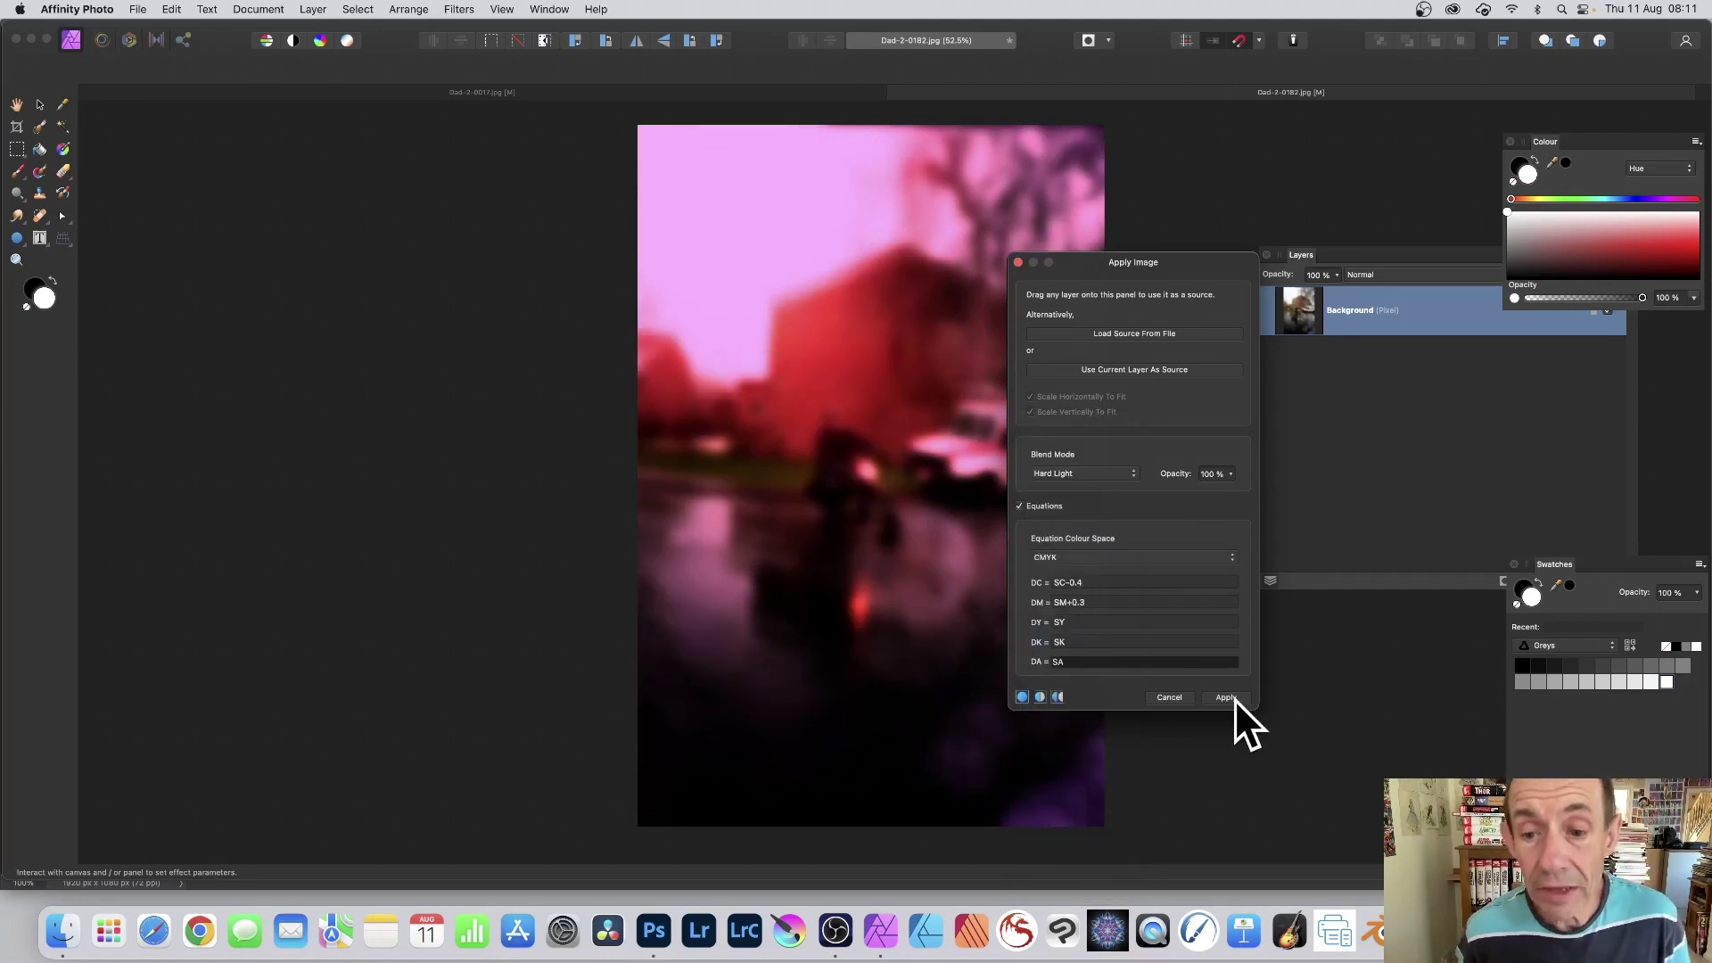
# Switch the equations to LAB and set lightness to SL-0.3.
pyautogui.click(1067, 552)
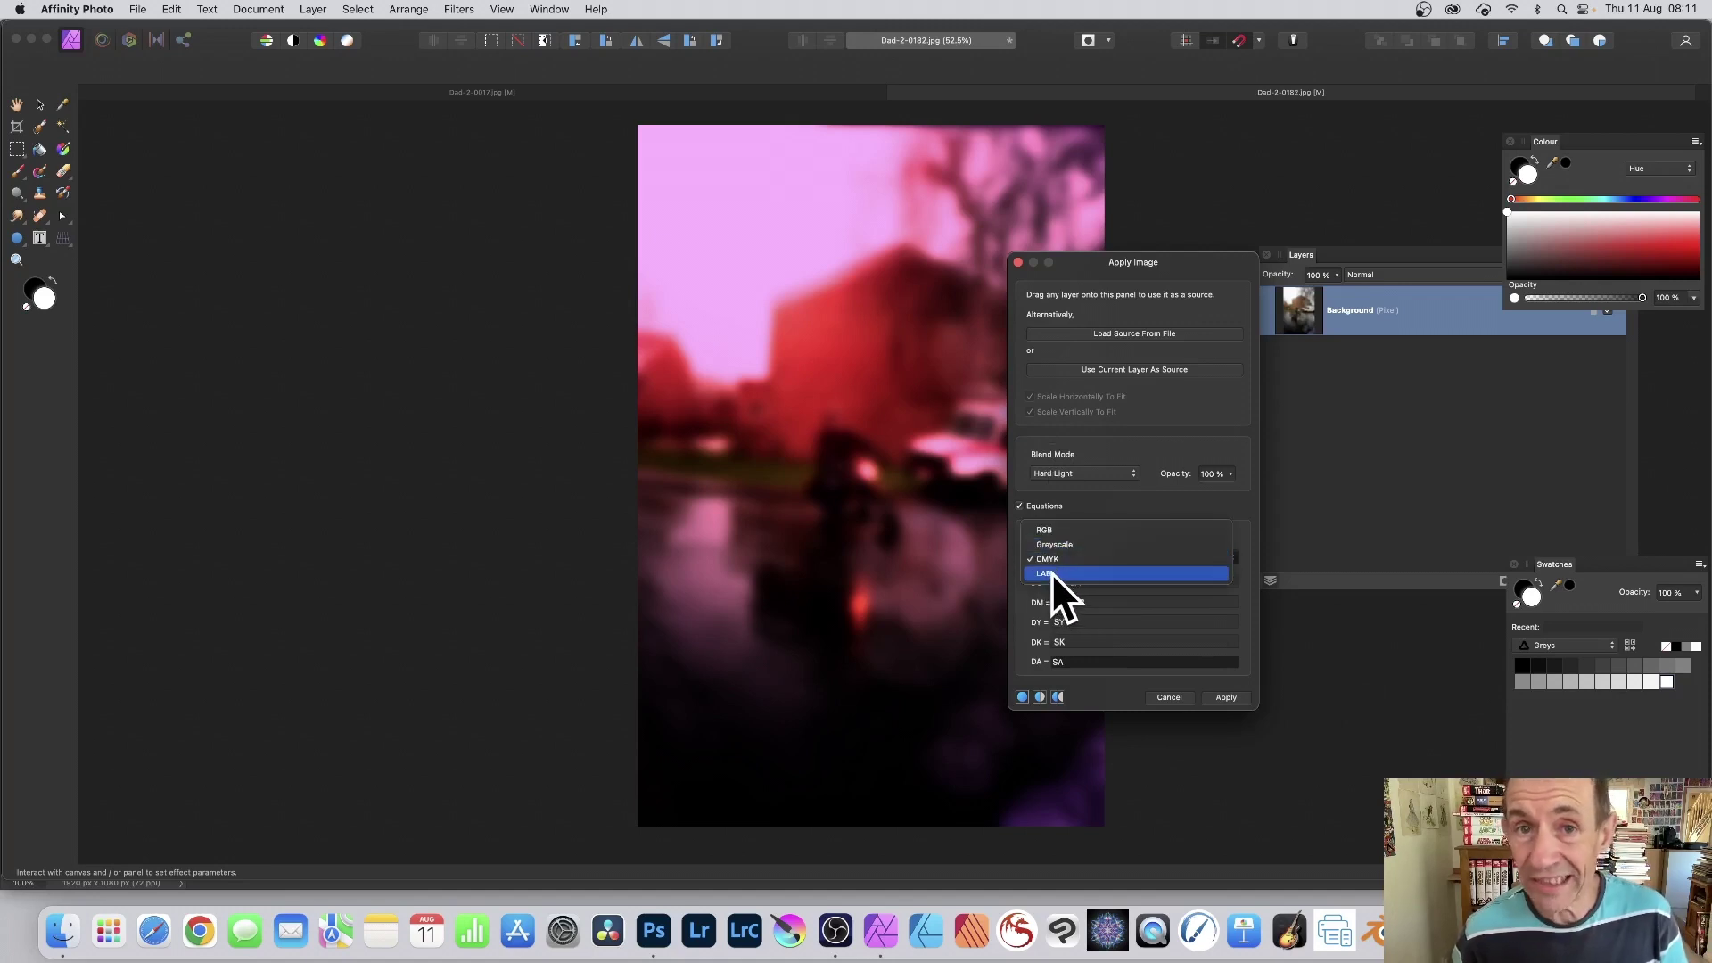
pyautogui.click(1052, 570)
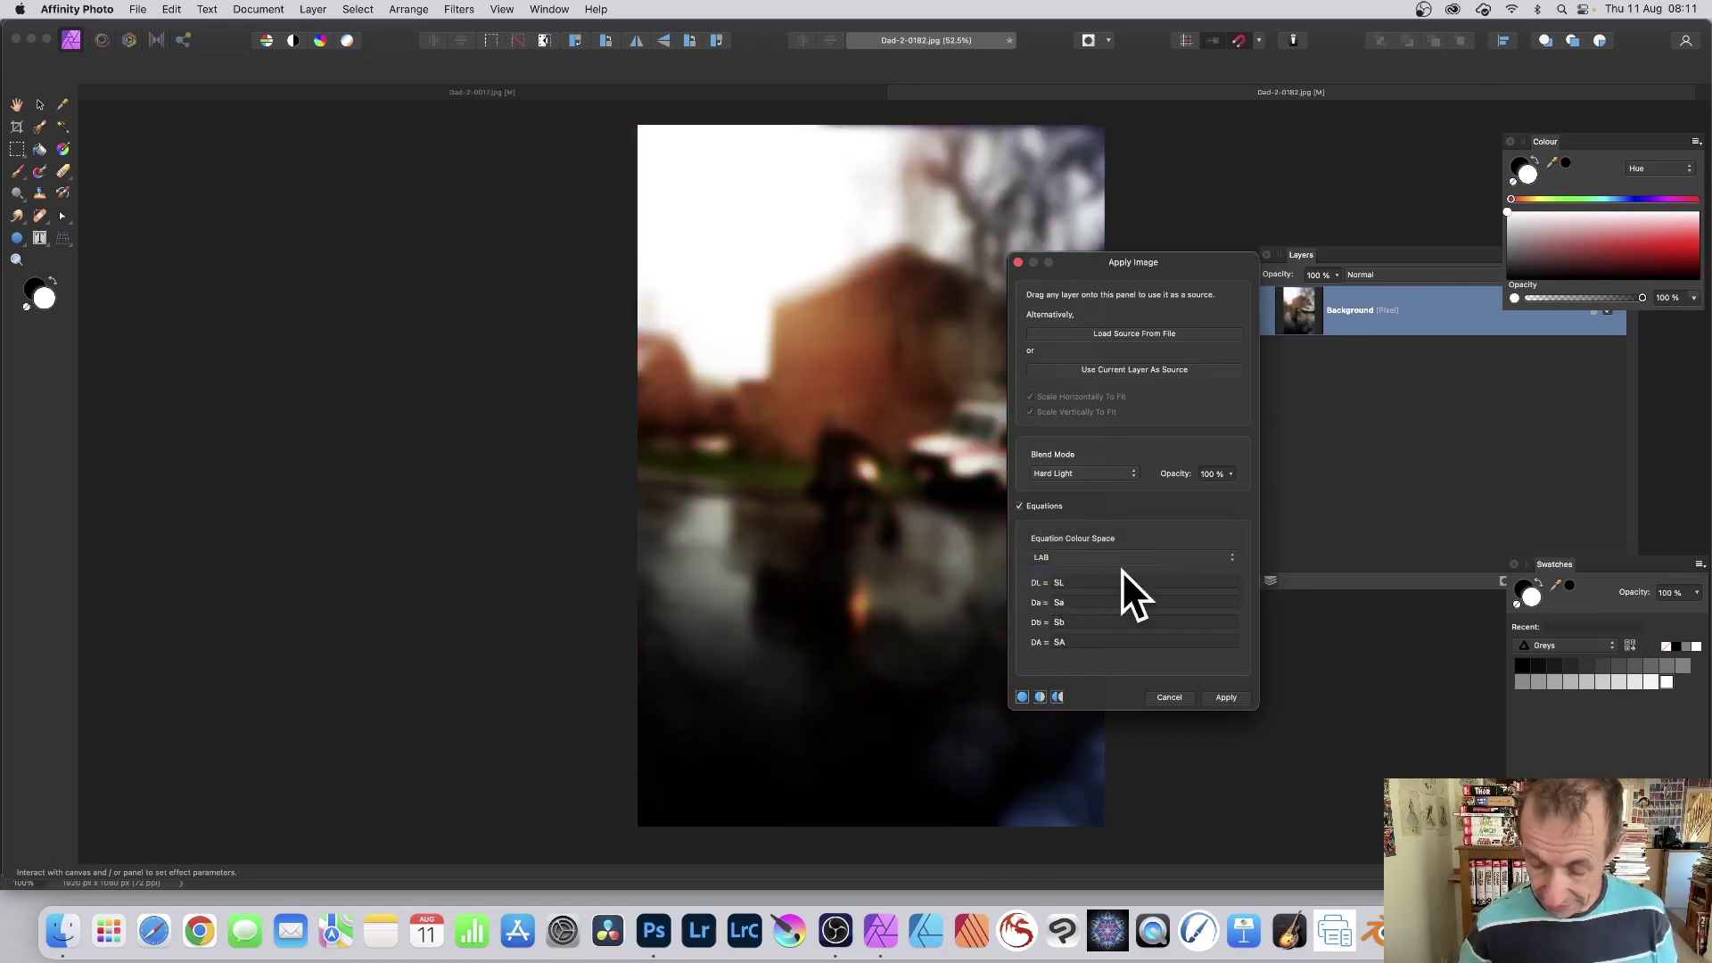
pyautogui.write('+0.6')
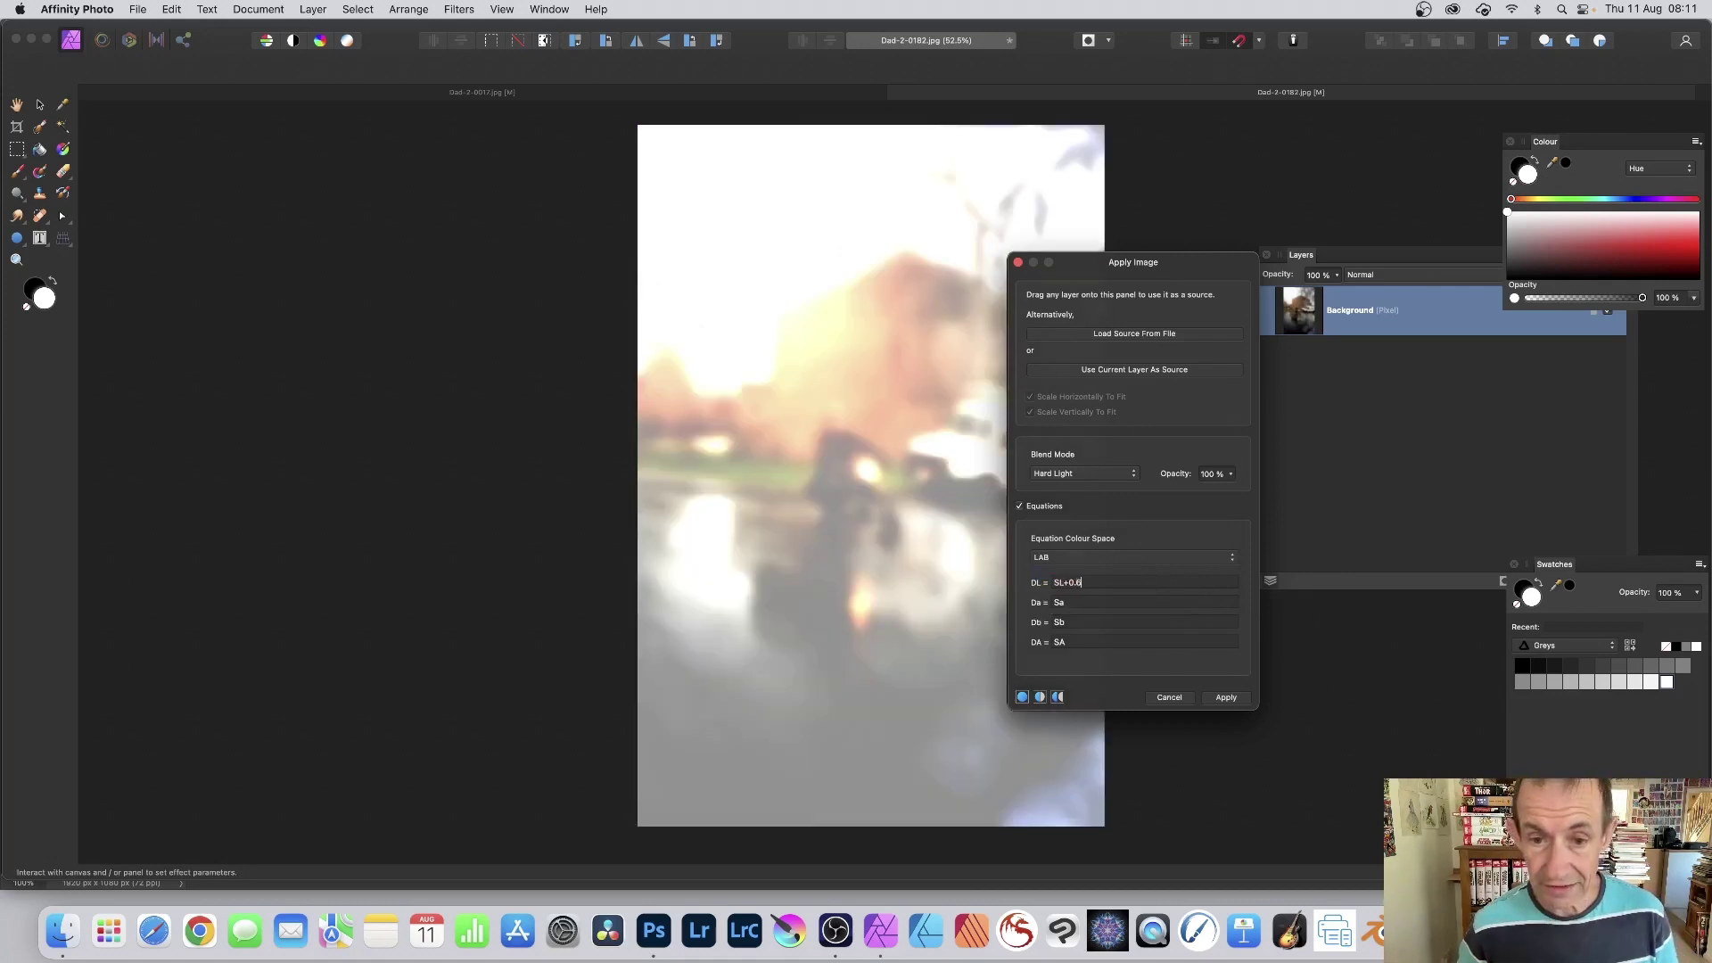
pyautogui.press('BackSpace')
pyautogui.press('BackSpace')
pyautogui.press('BackSpace')
pyautogui.press('BackSpace')
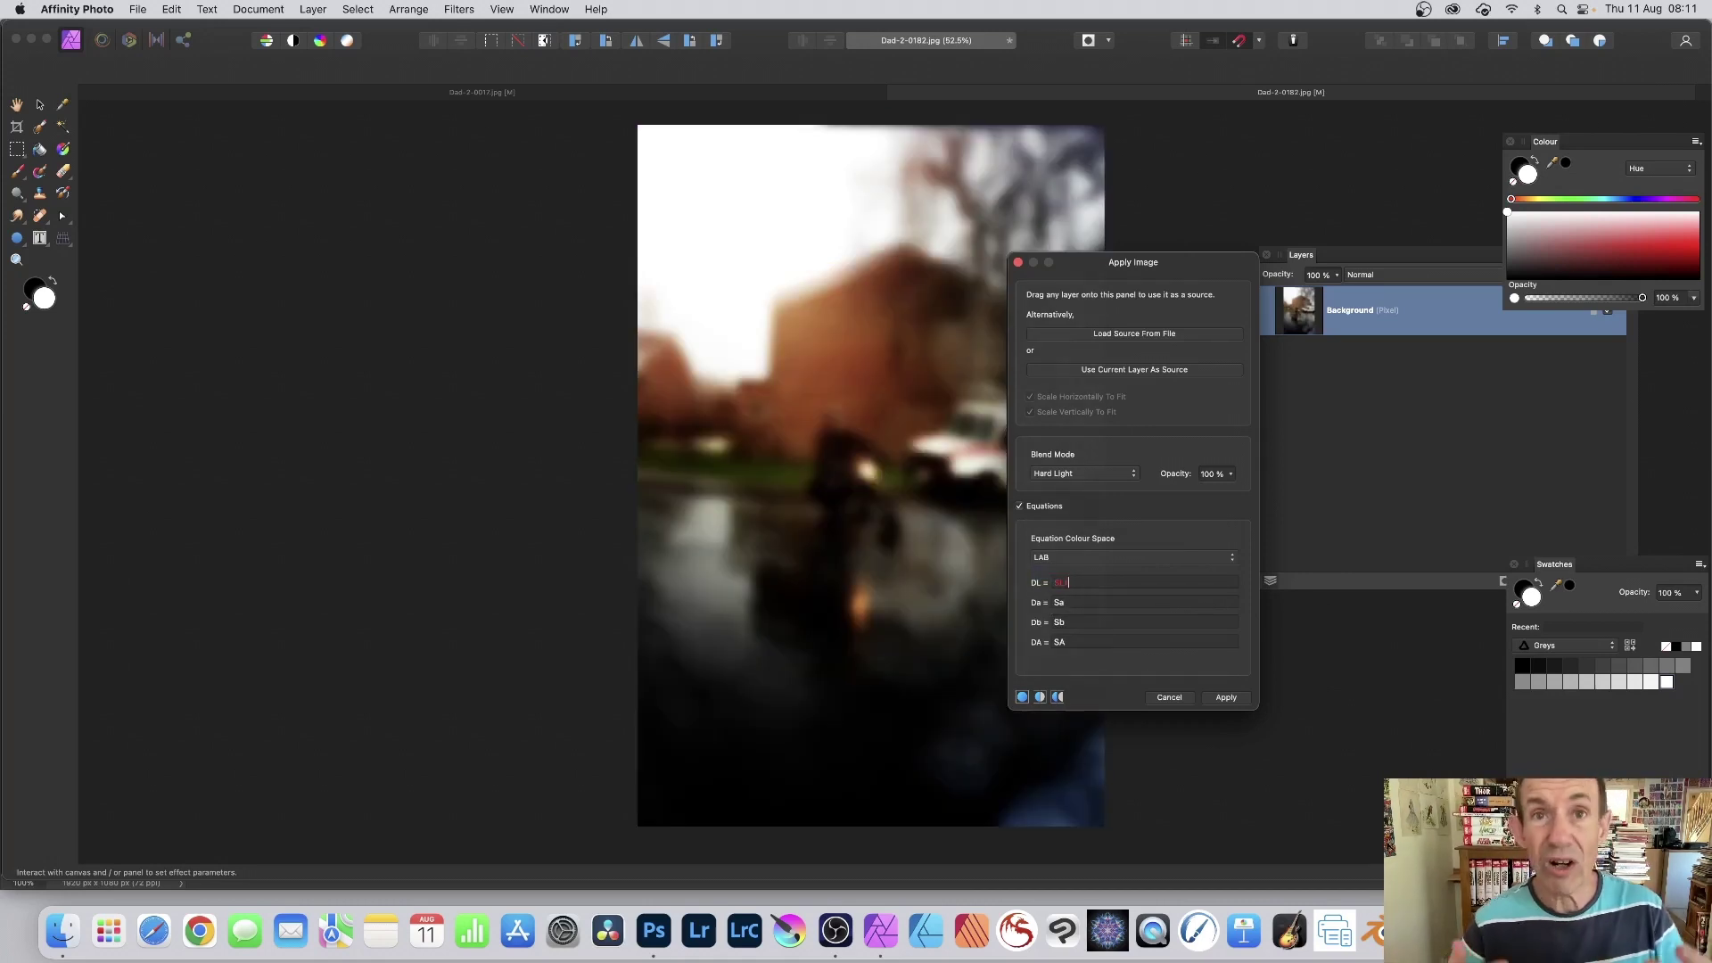
pyautogui.press('BackSpace')
pyautogui.write('-0.3')
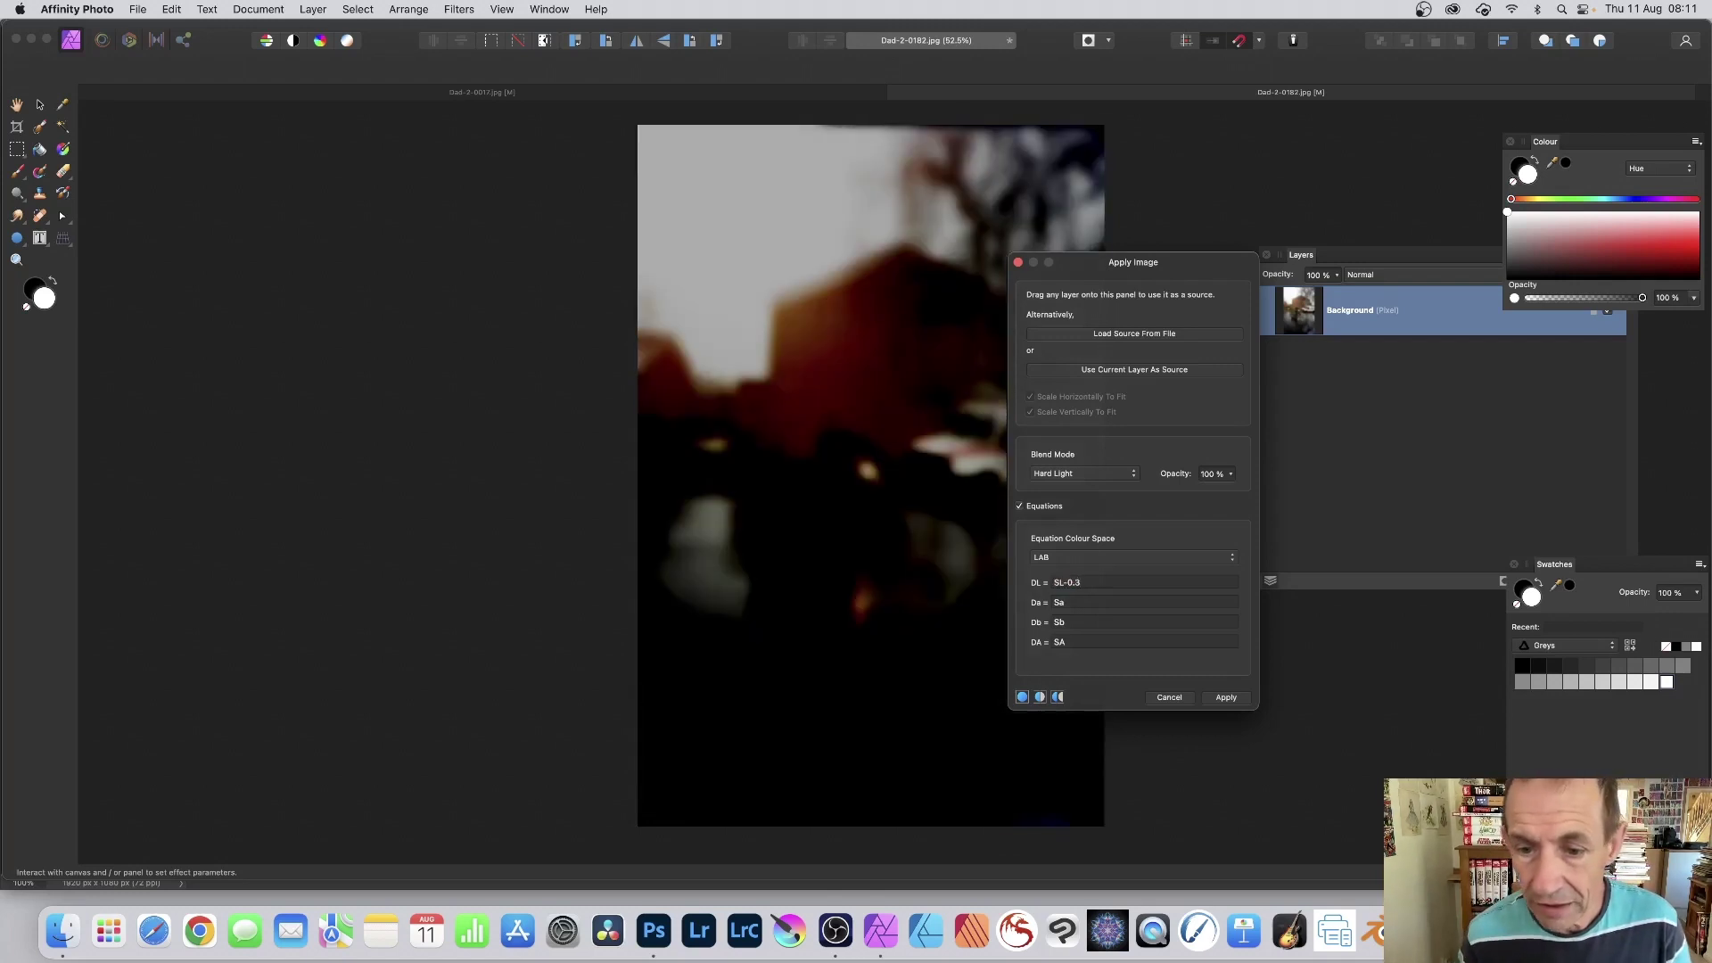
# Set the a-channel to Sa+0.3 and the b-channel to Sb+0.4.
pyautogui.click(1078, 601)
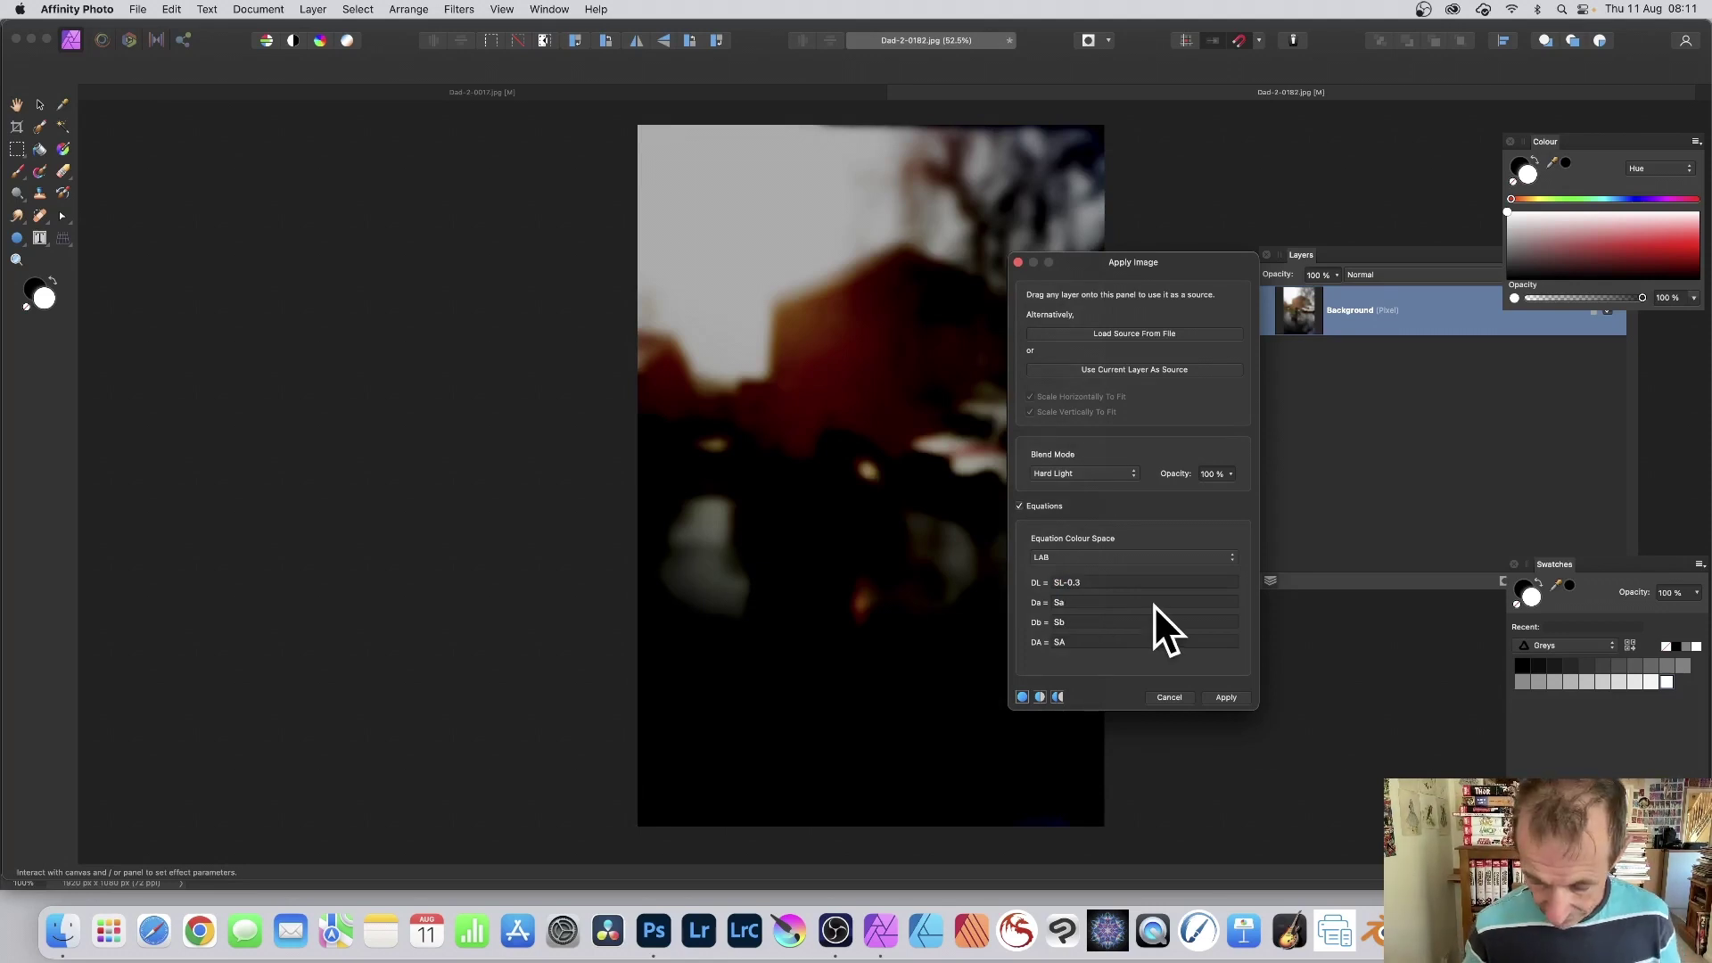
pyautogui.write('+0.3')
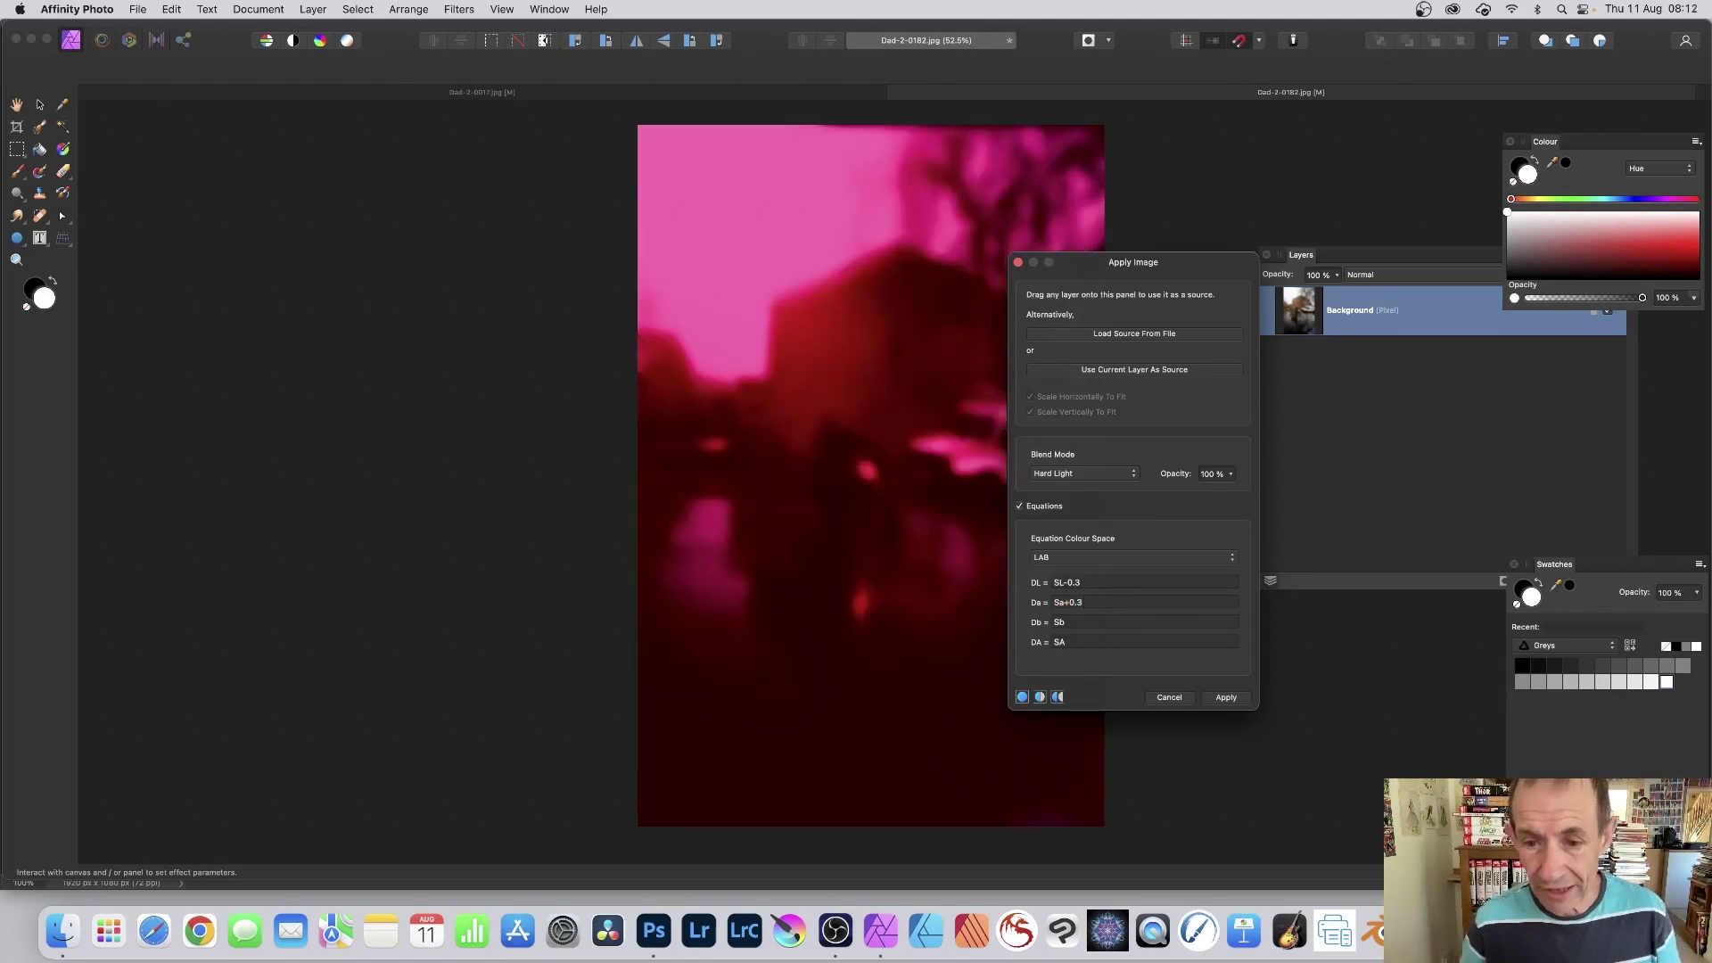
pyautogui.click(1070, 621)
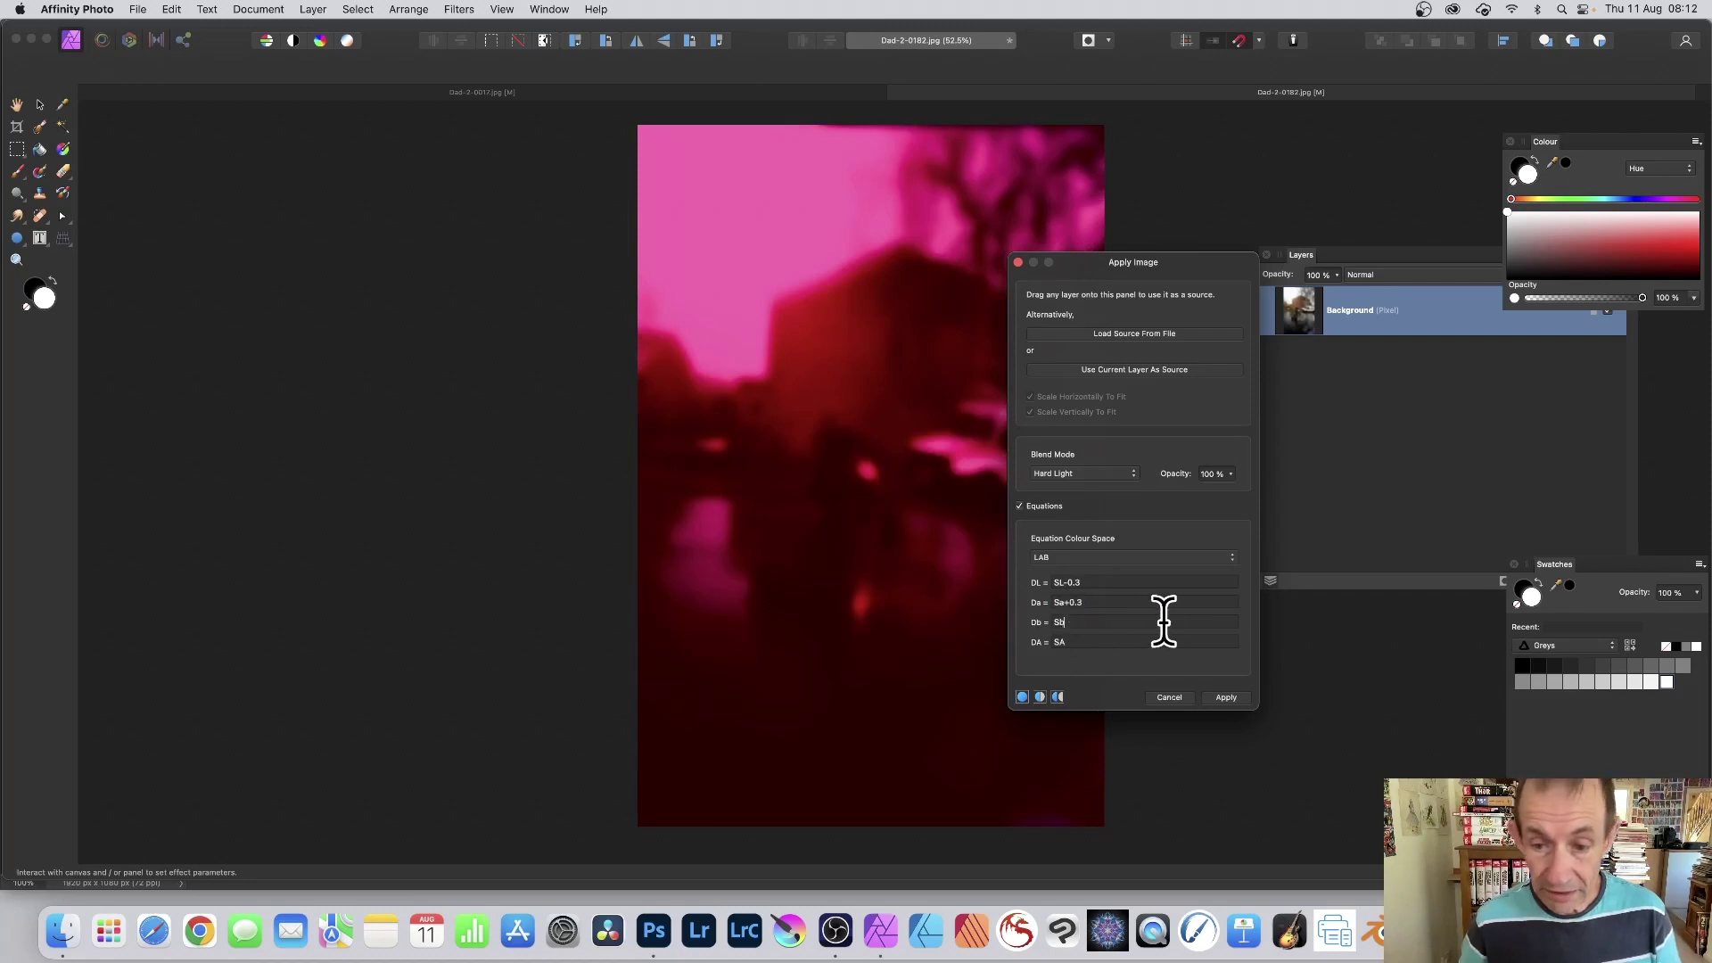
pyautogui.write('+0.4')
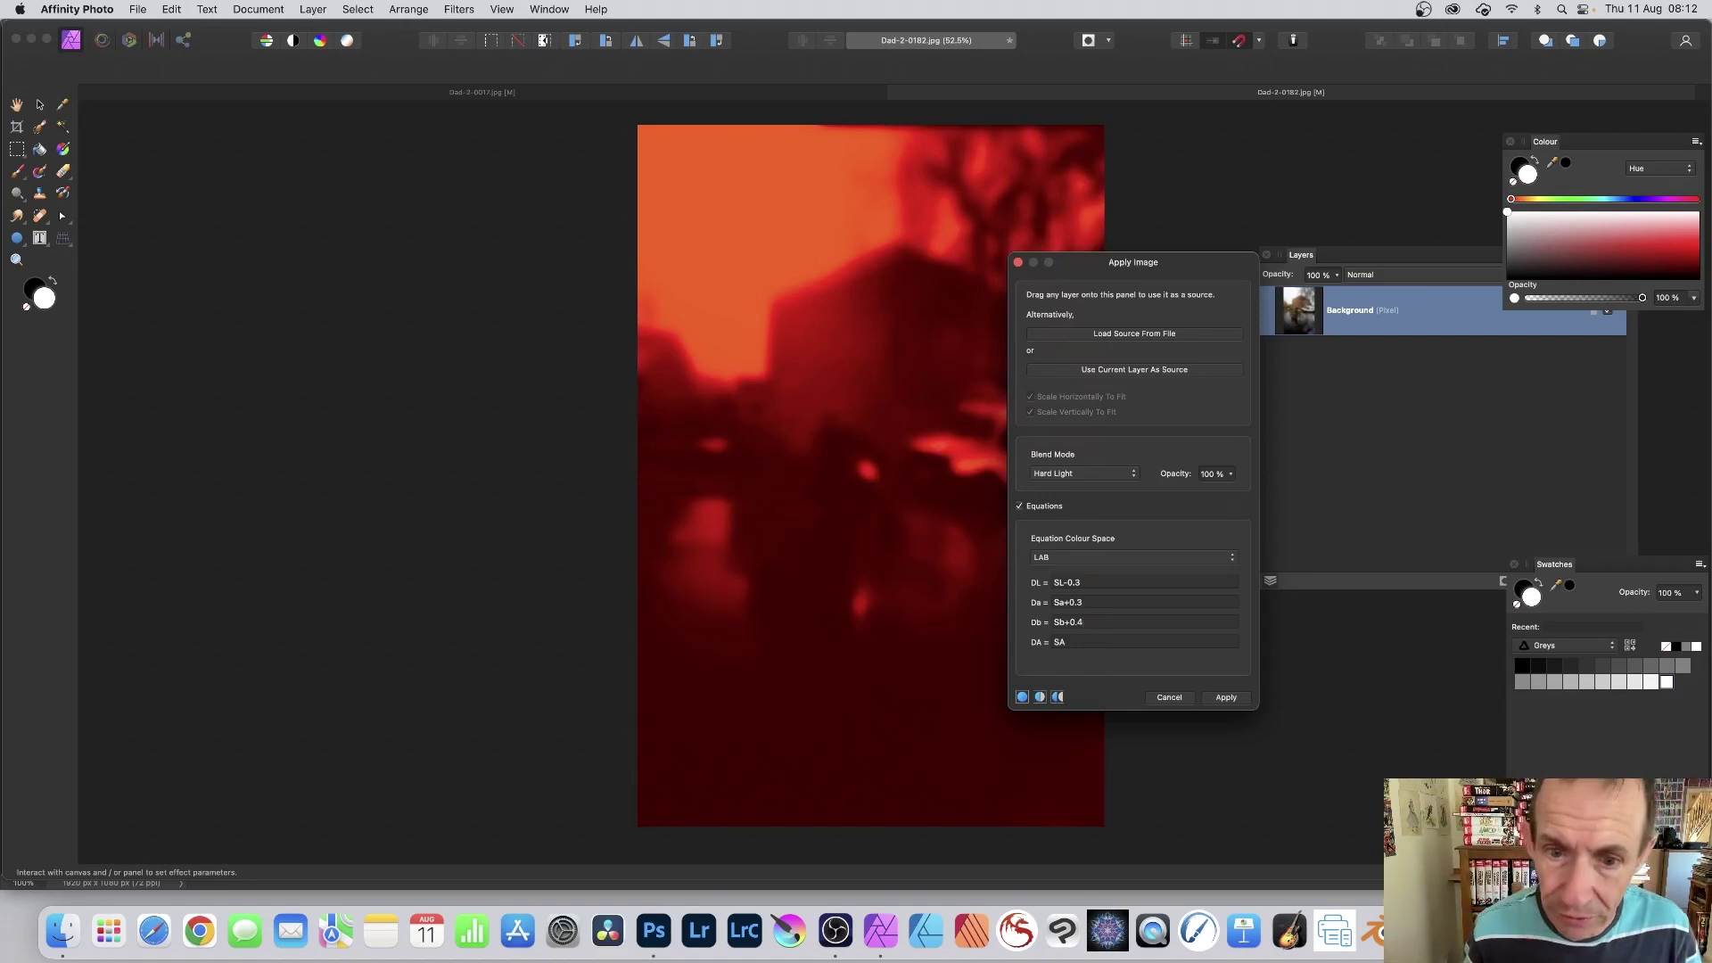
# Try Add, then settle on Colour Burn blending for the LAB effect and lower its opacity.
pyautogui.click(1088, 472)
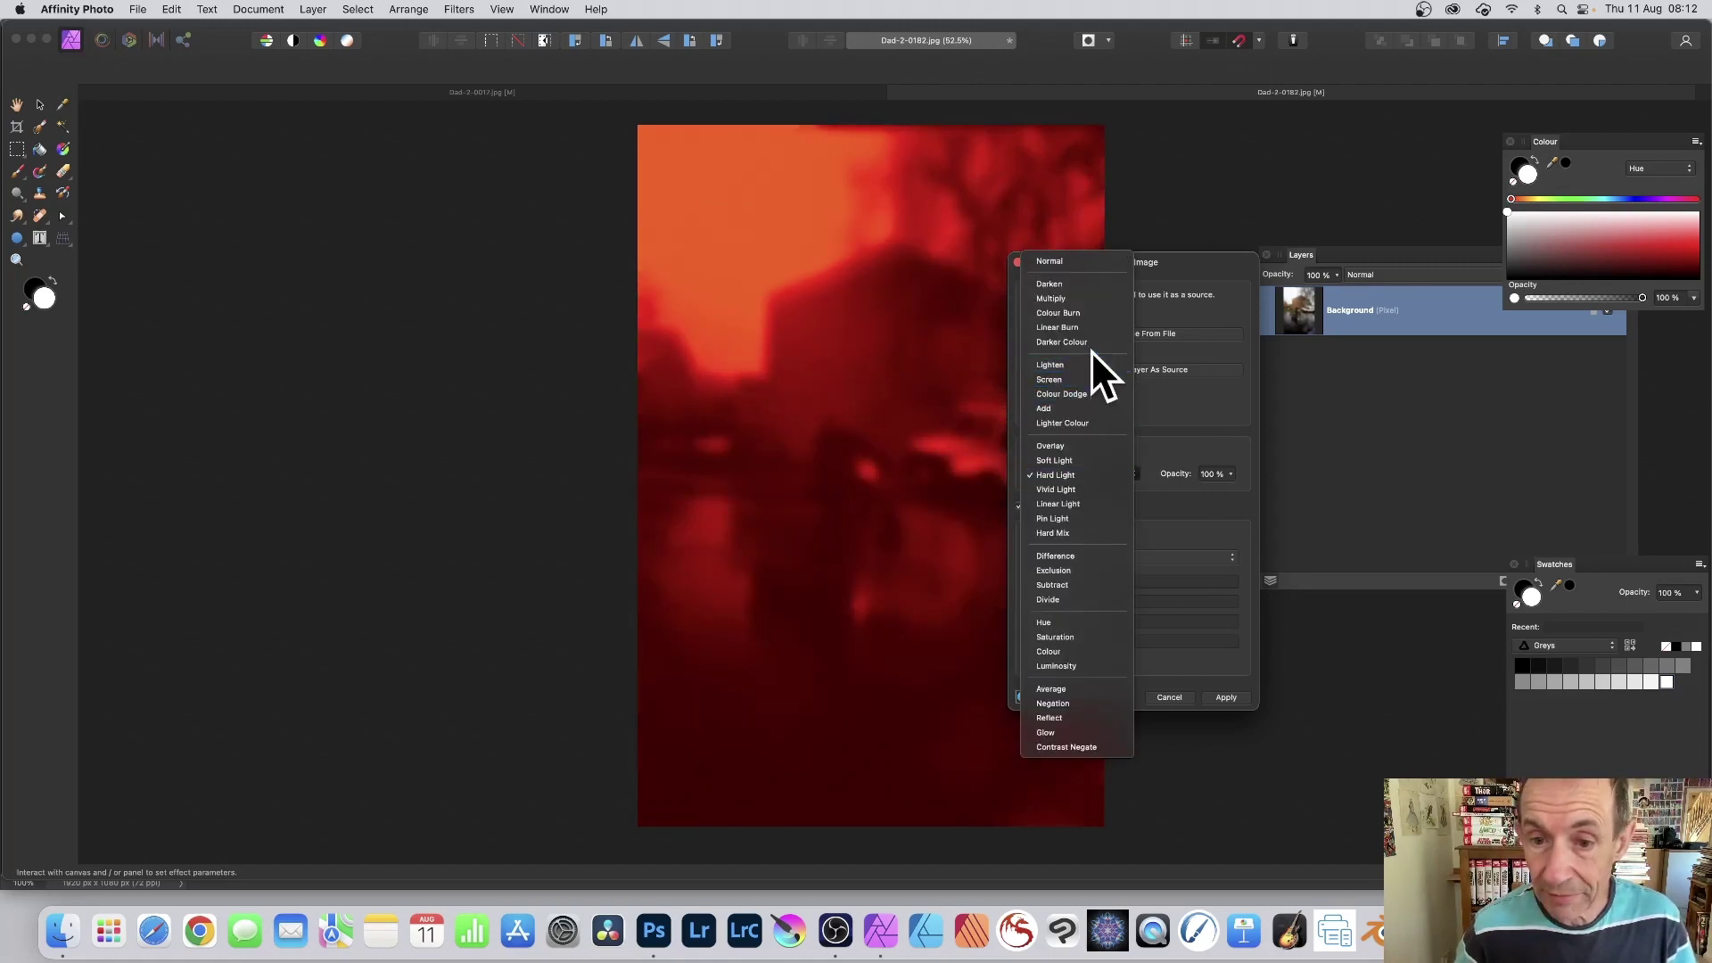
pyautogui.click(1076, 408)
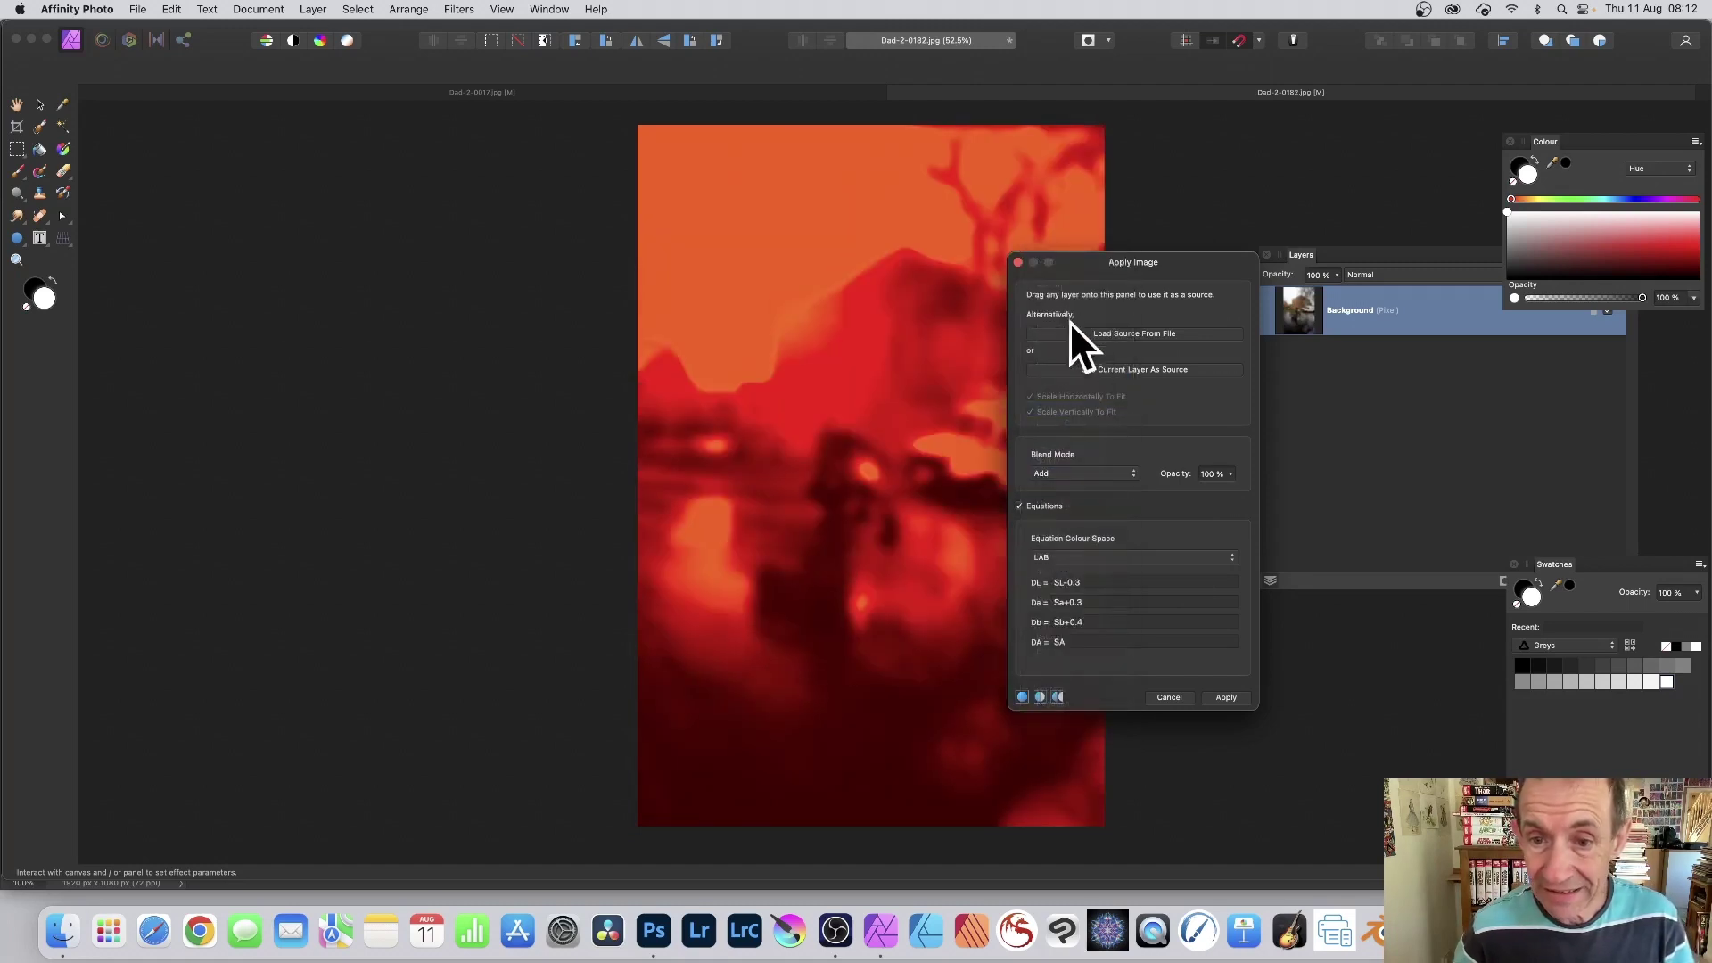
pyautogui.click(1063, 466)
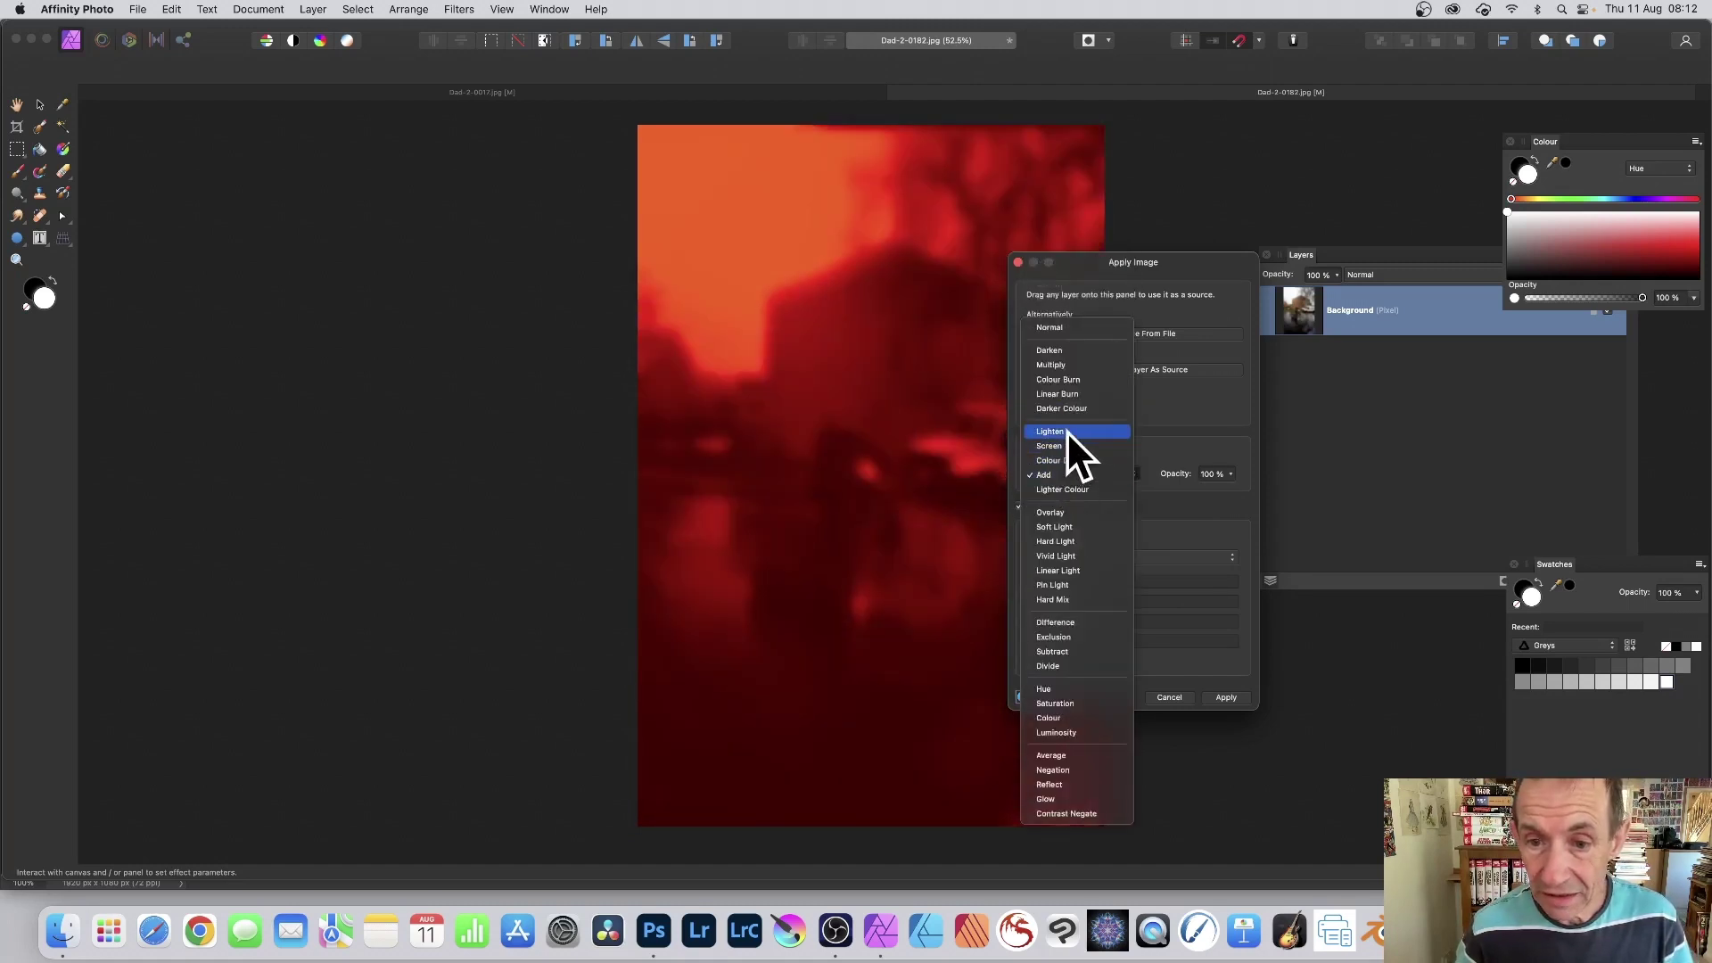
pyautogui.click(1063, 379)
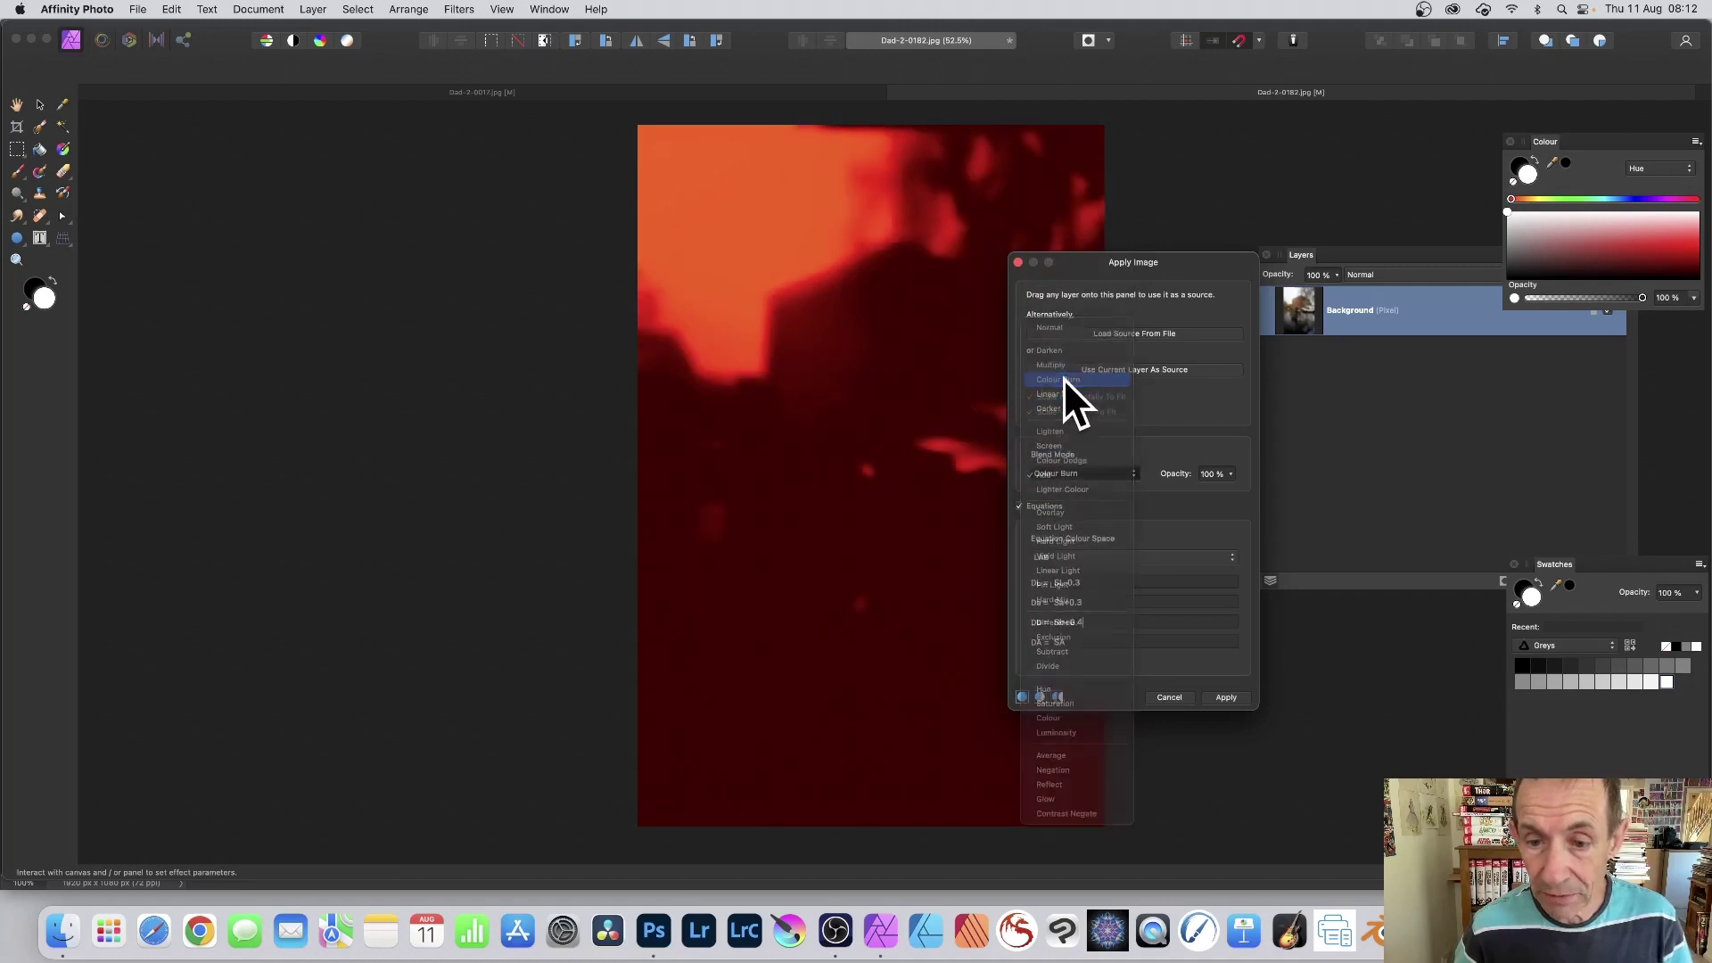
pyautogui.click(1231, 471)
pyautogui.moveTo(1207, 490); pyautogui.dragTo(1252, 494)
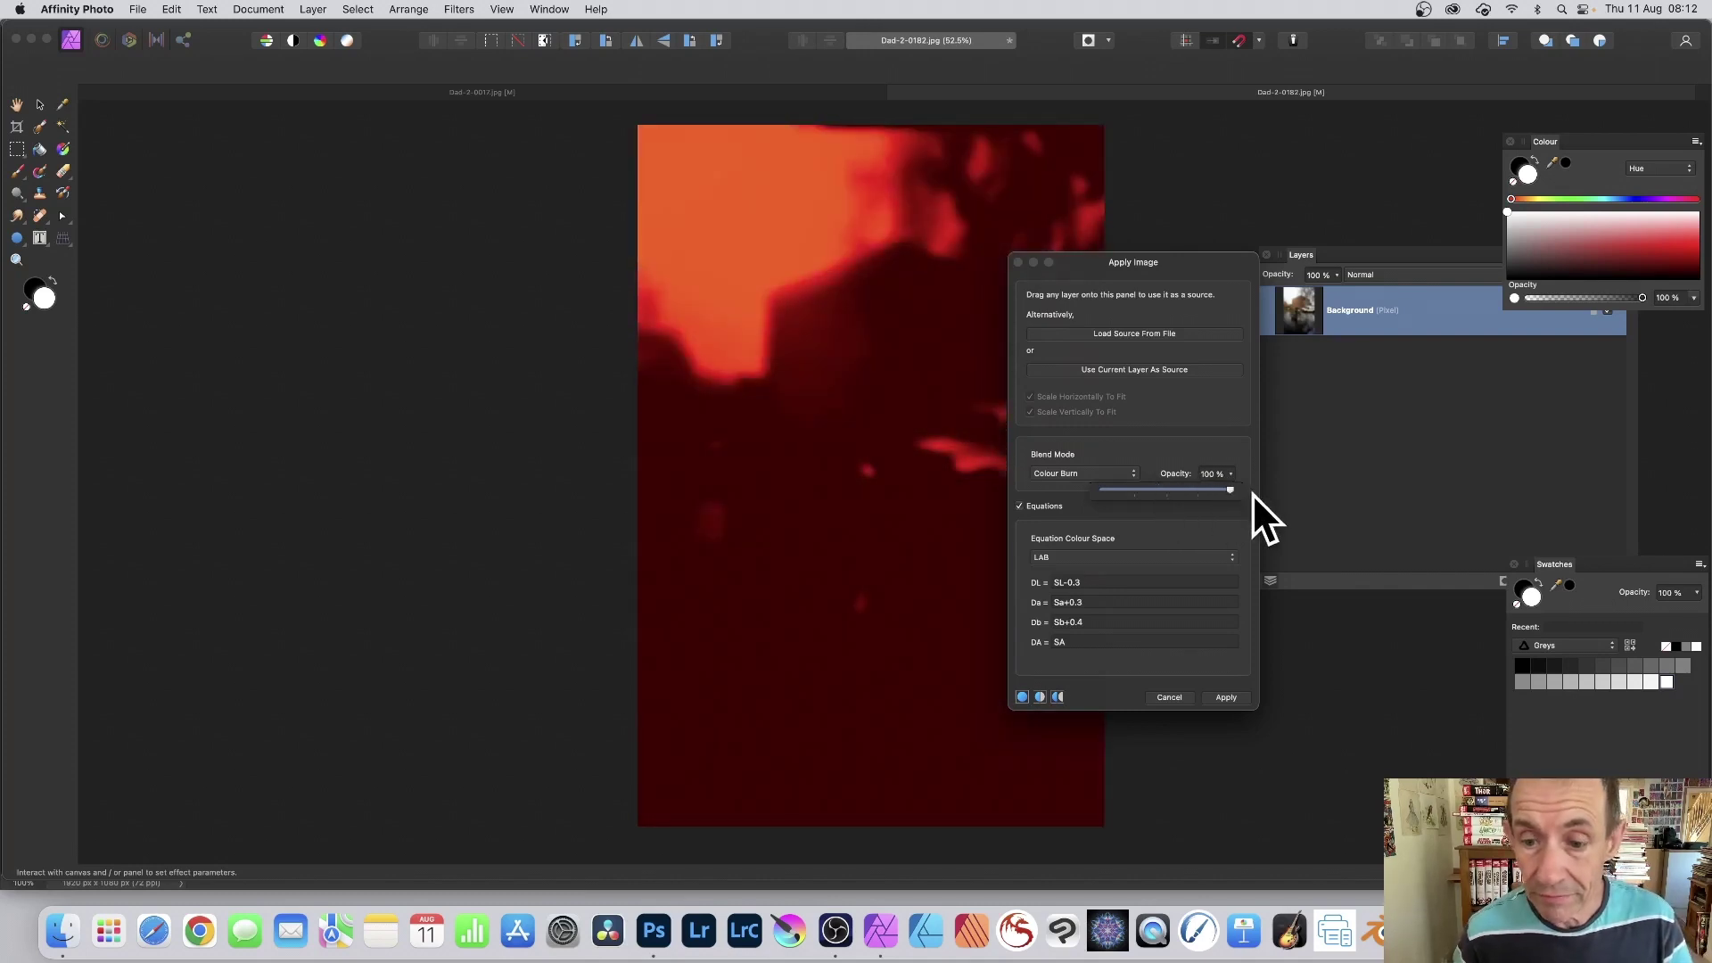
pyautogui.click(1232, 695)
# Commit the Colour Burn effect and repeat Apply Image a second time.
pyautogui.click(1232, 696)
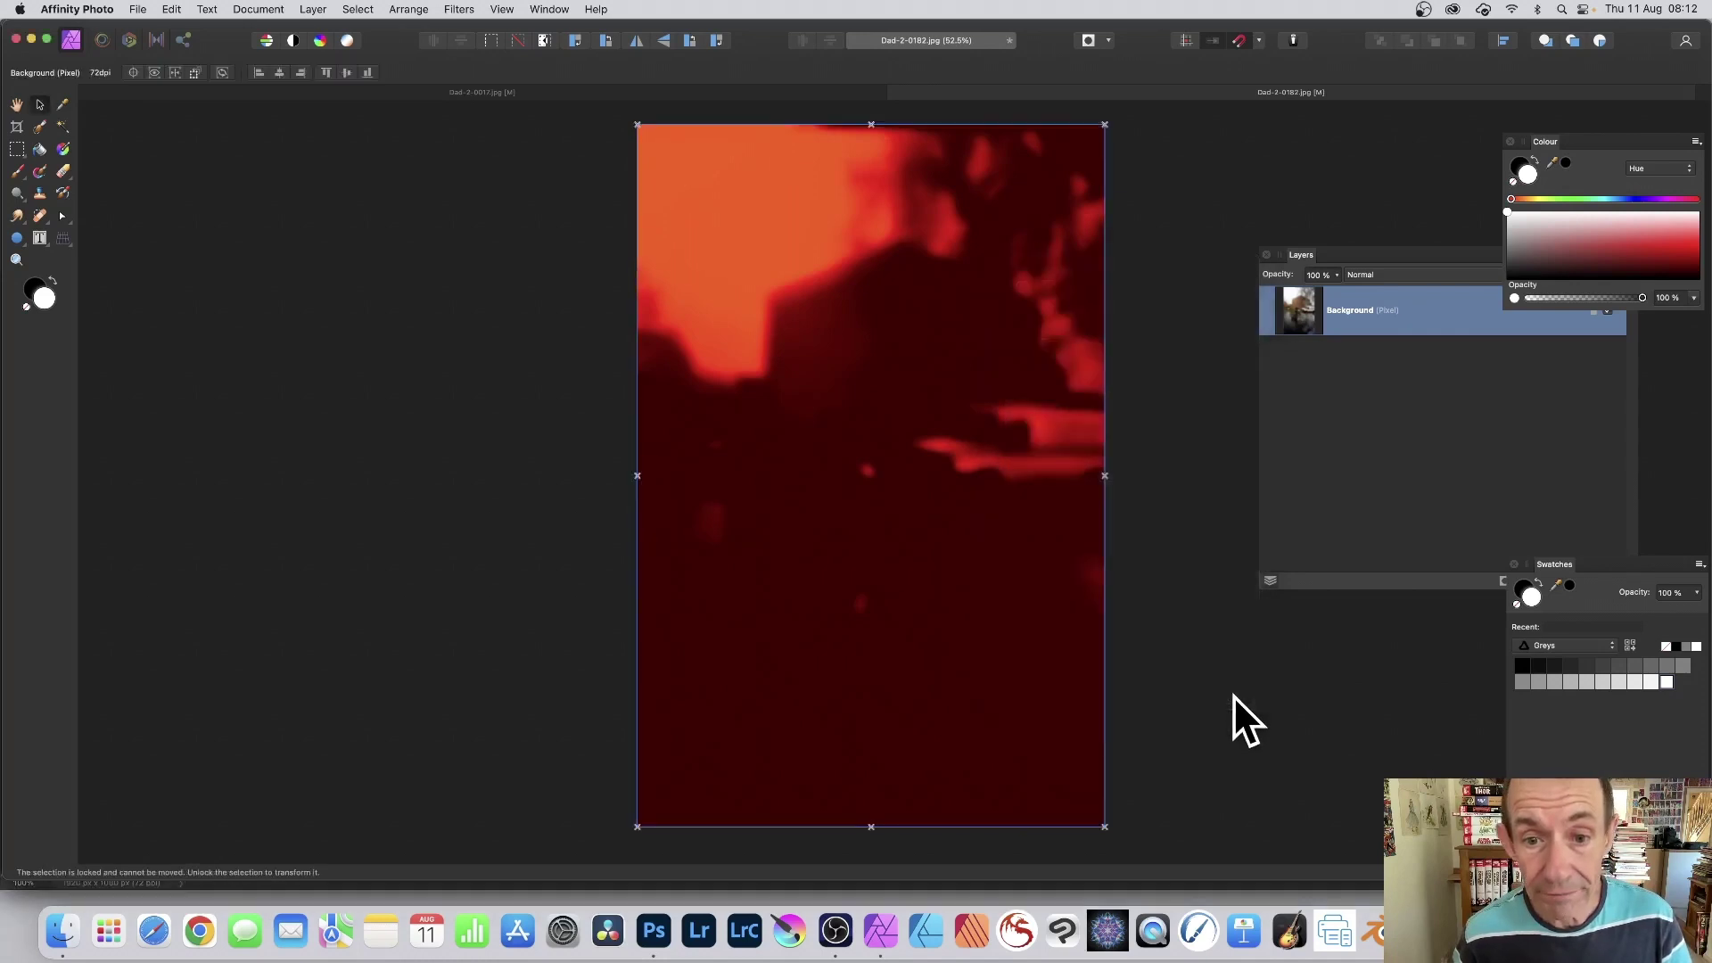
pyautogui.click(463, 9)
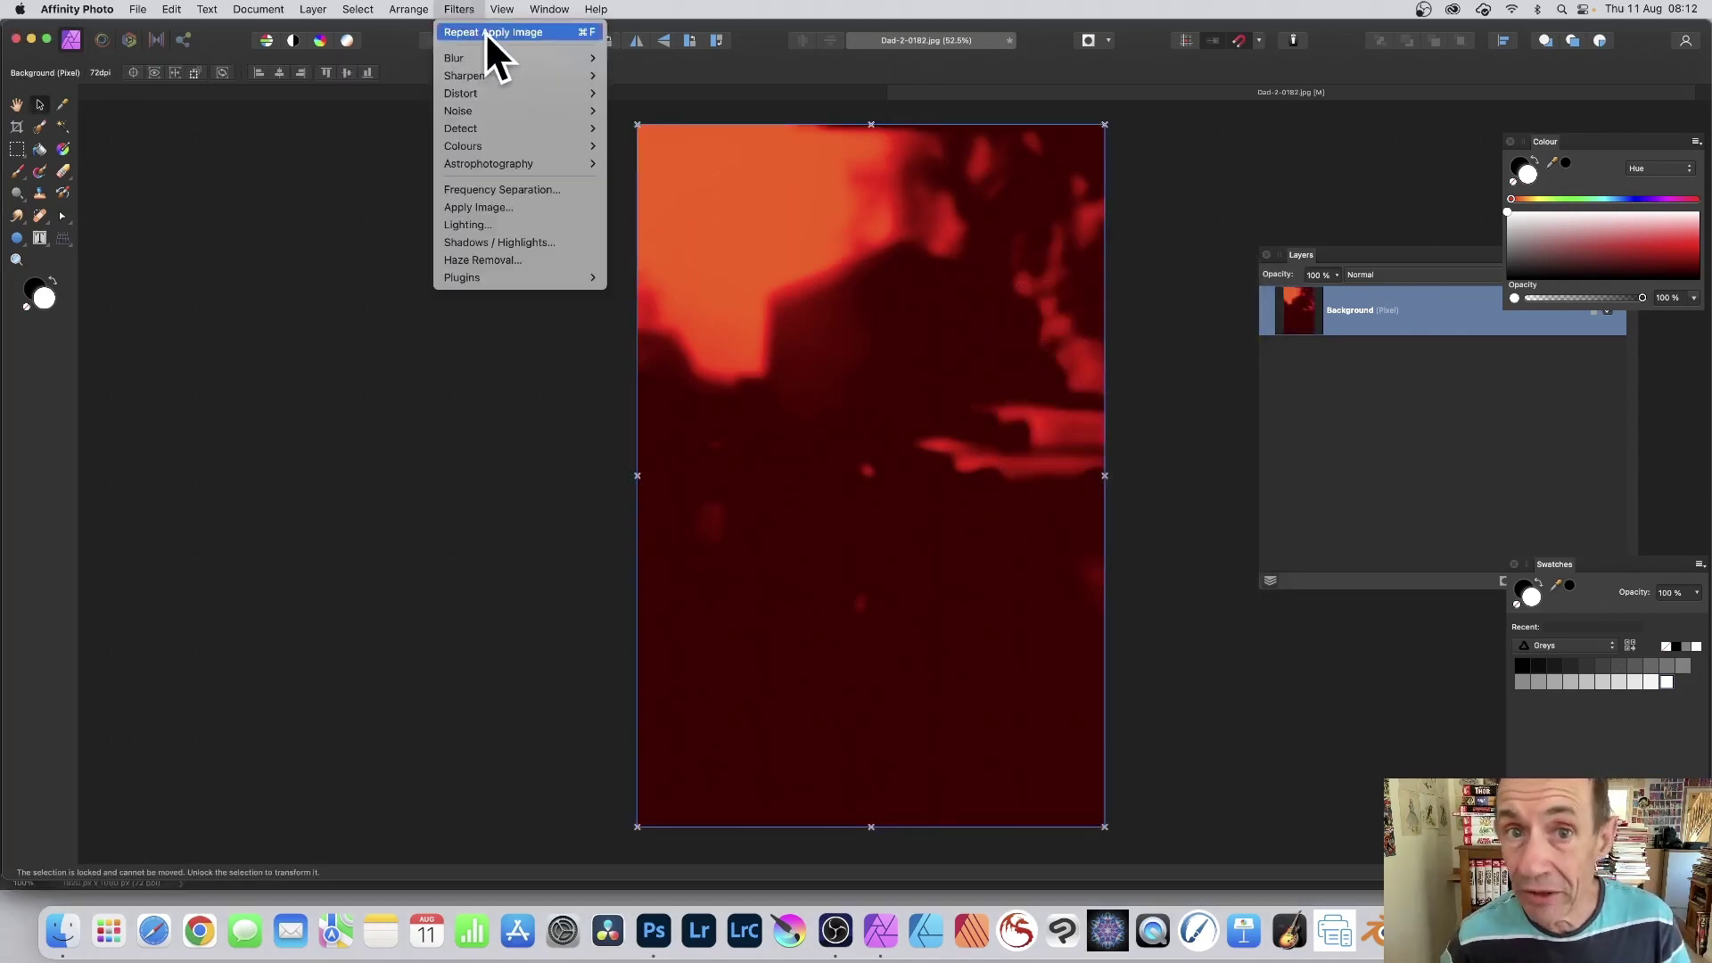
pyautogui.click(485, 32)
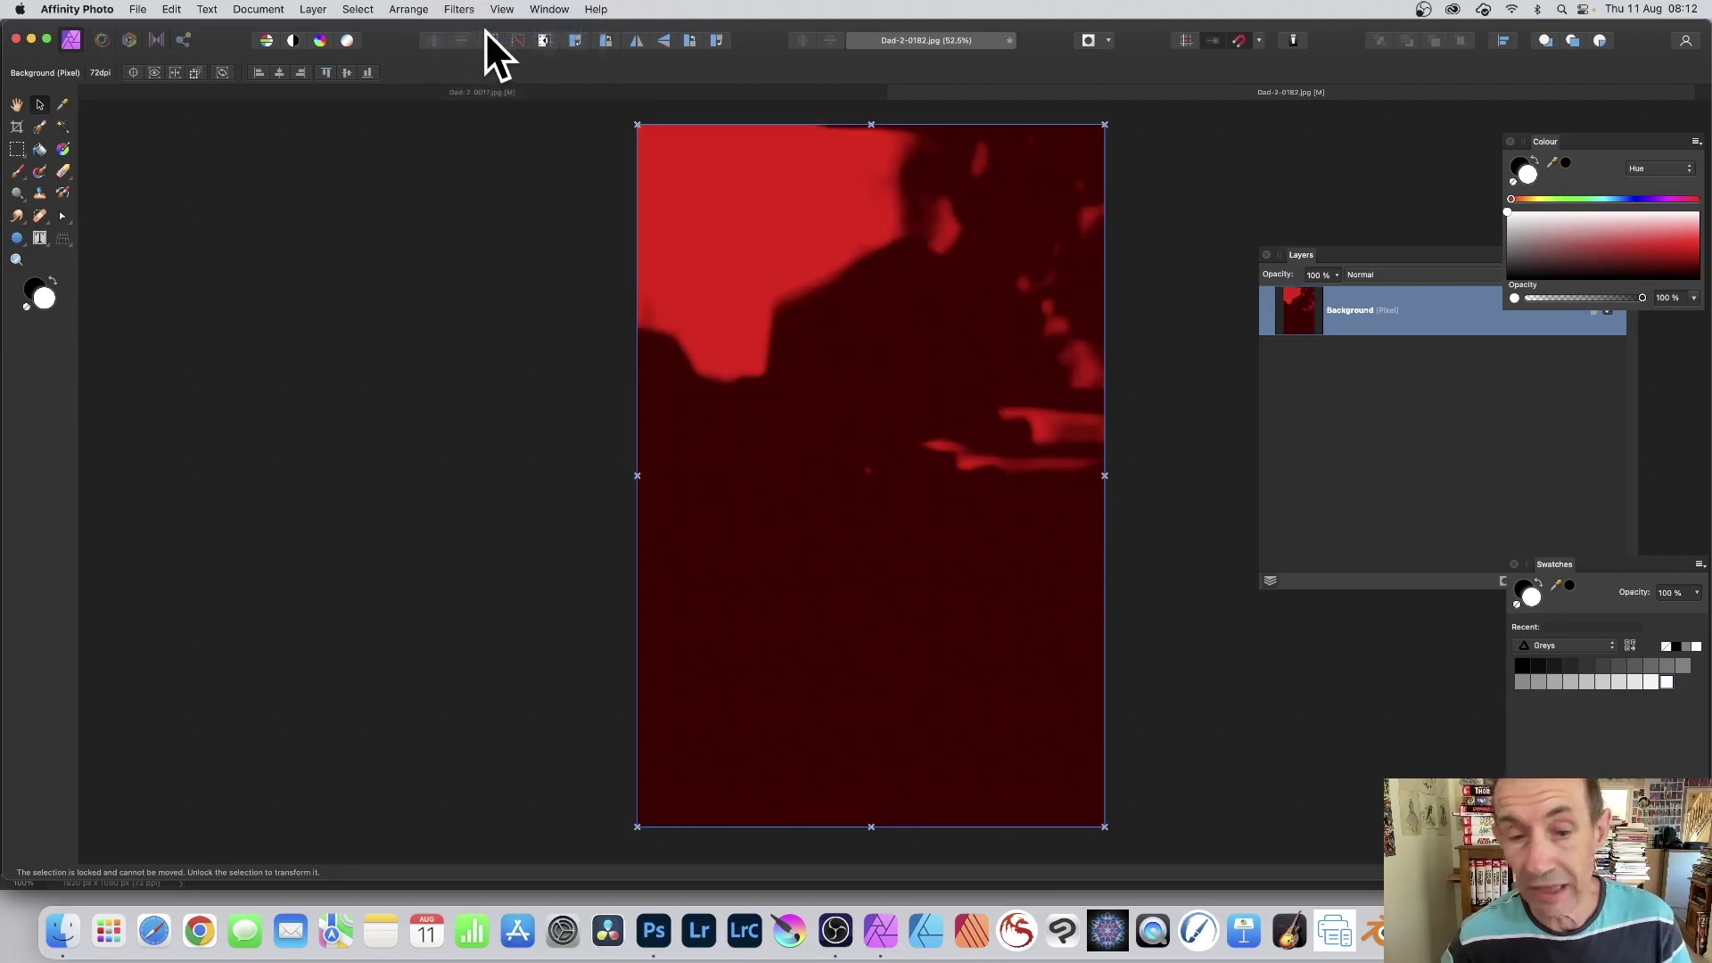
# Undo the repeated Apply Image pass, keeping the single orange-red result.
pyautogui.click(172, 9)
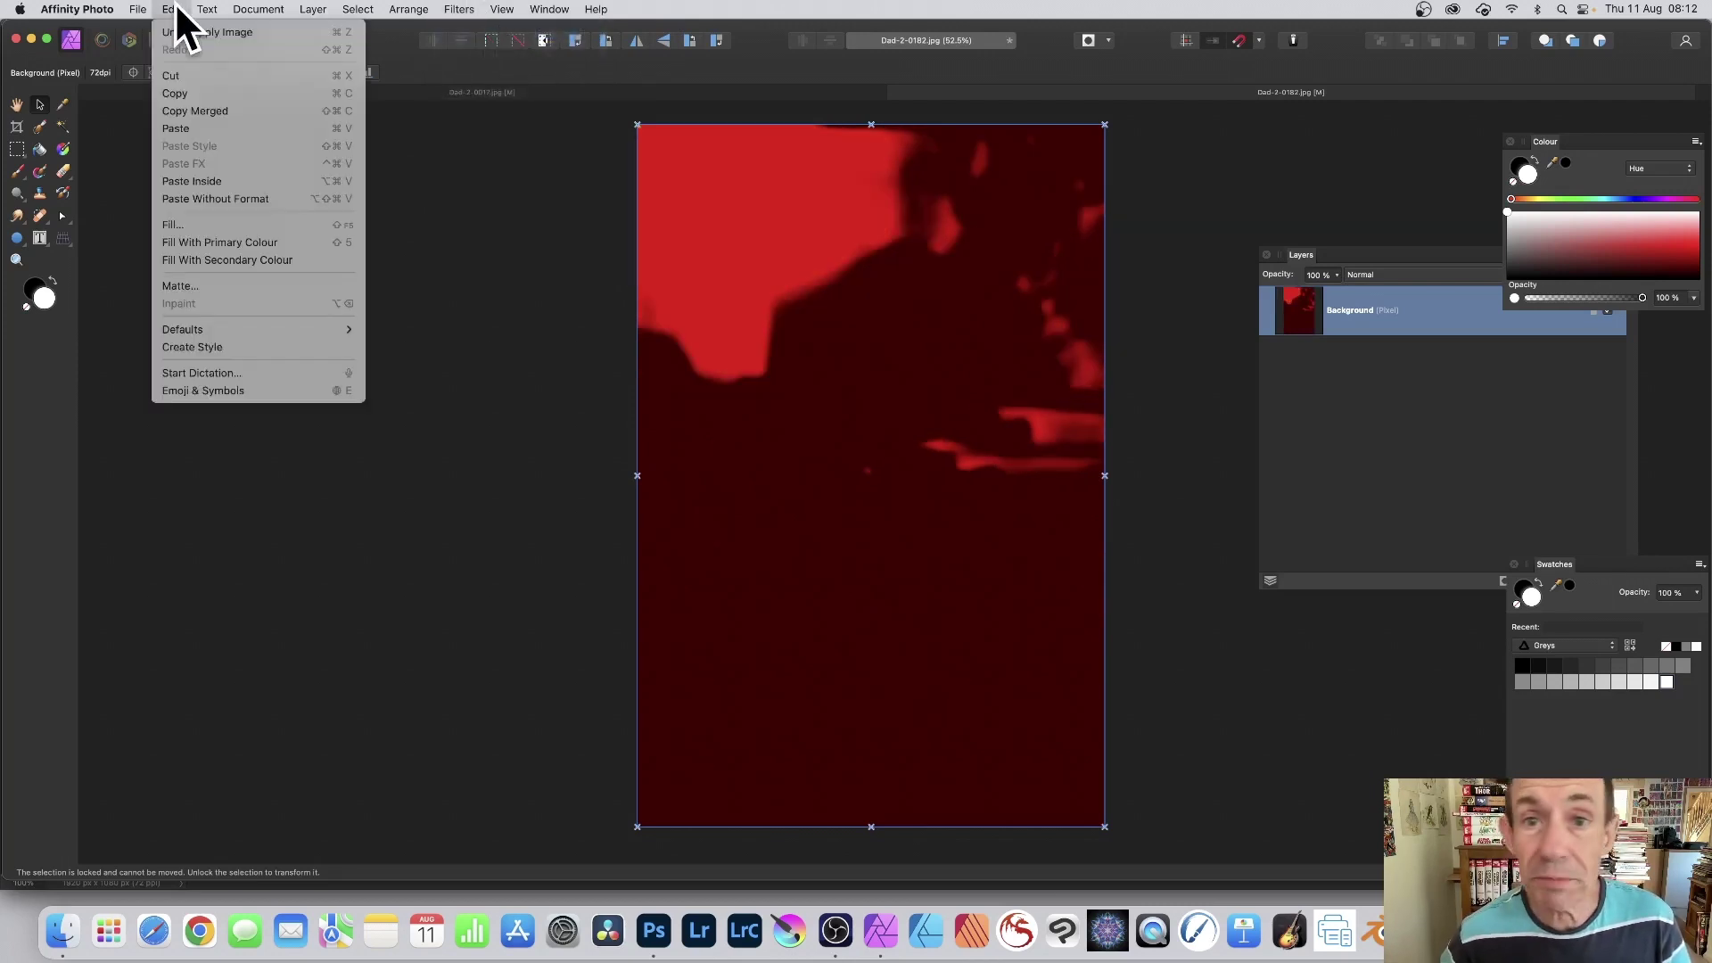
pyautogui.click(179, 31)
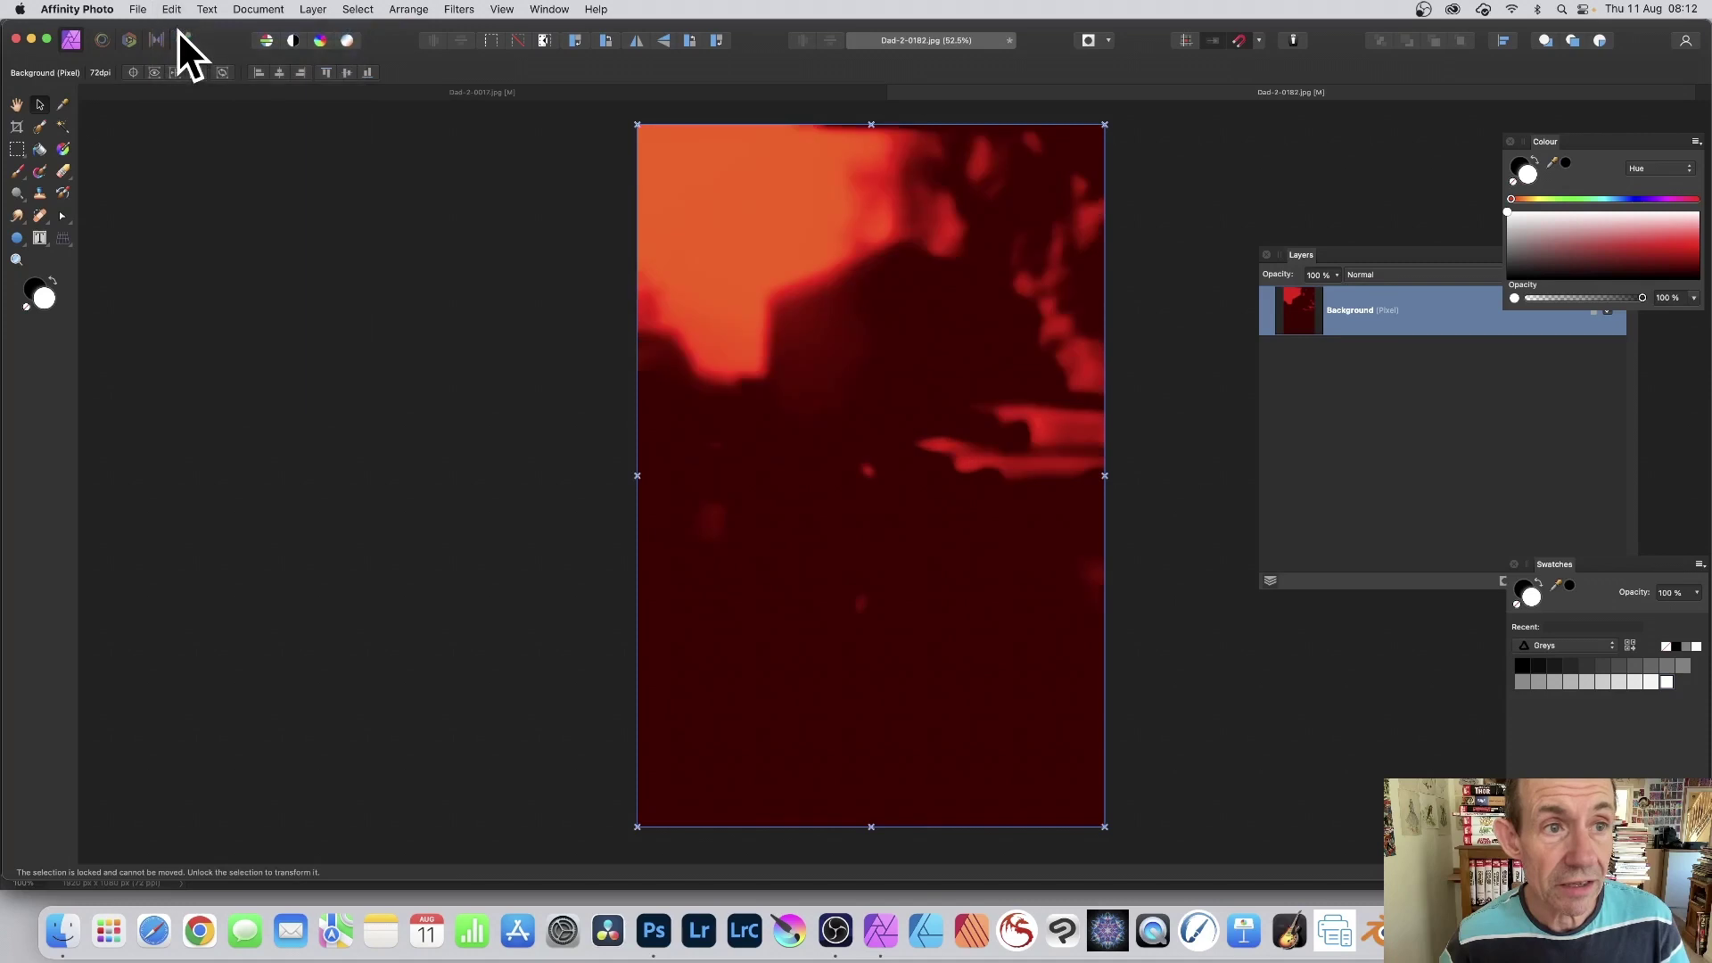
pyautogui.click(310, 10)
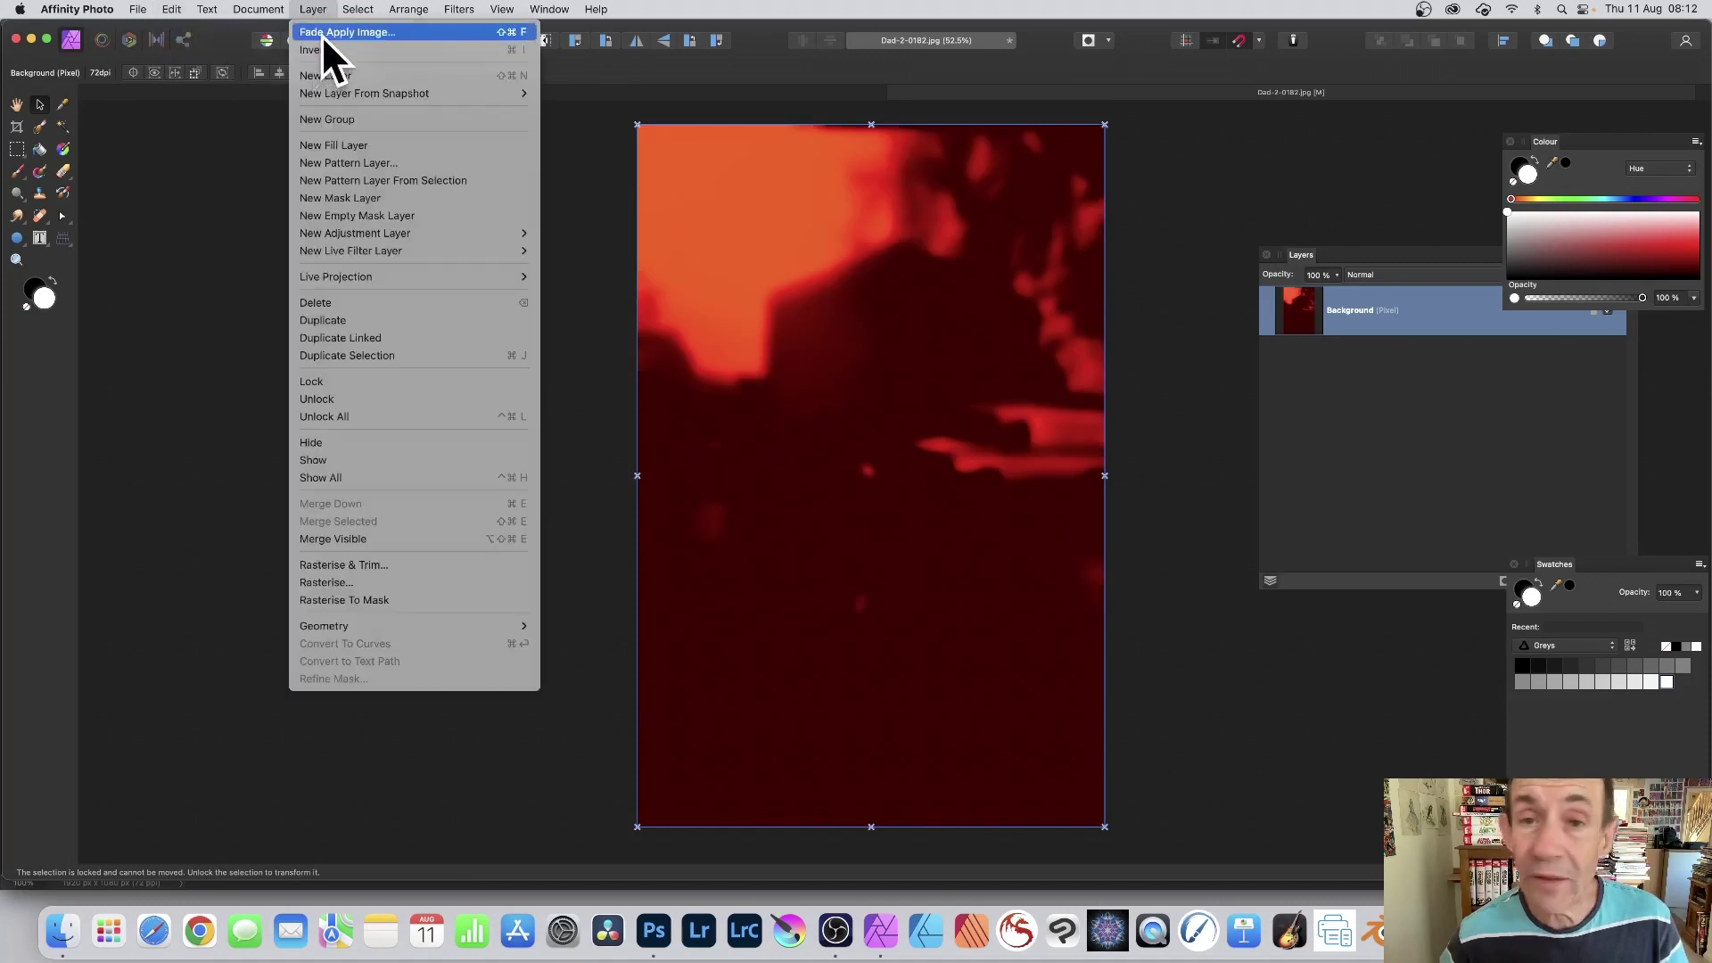
# Fade the last Apply Image to 73% using Linear Light blending.
pyautogui.click(321, 33)
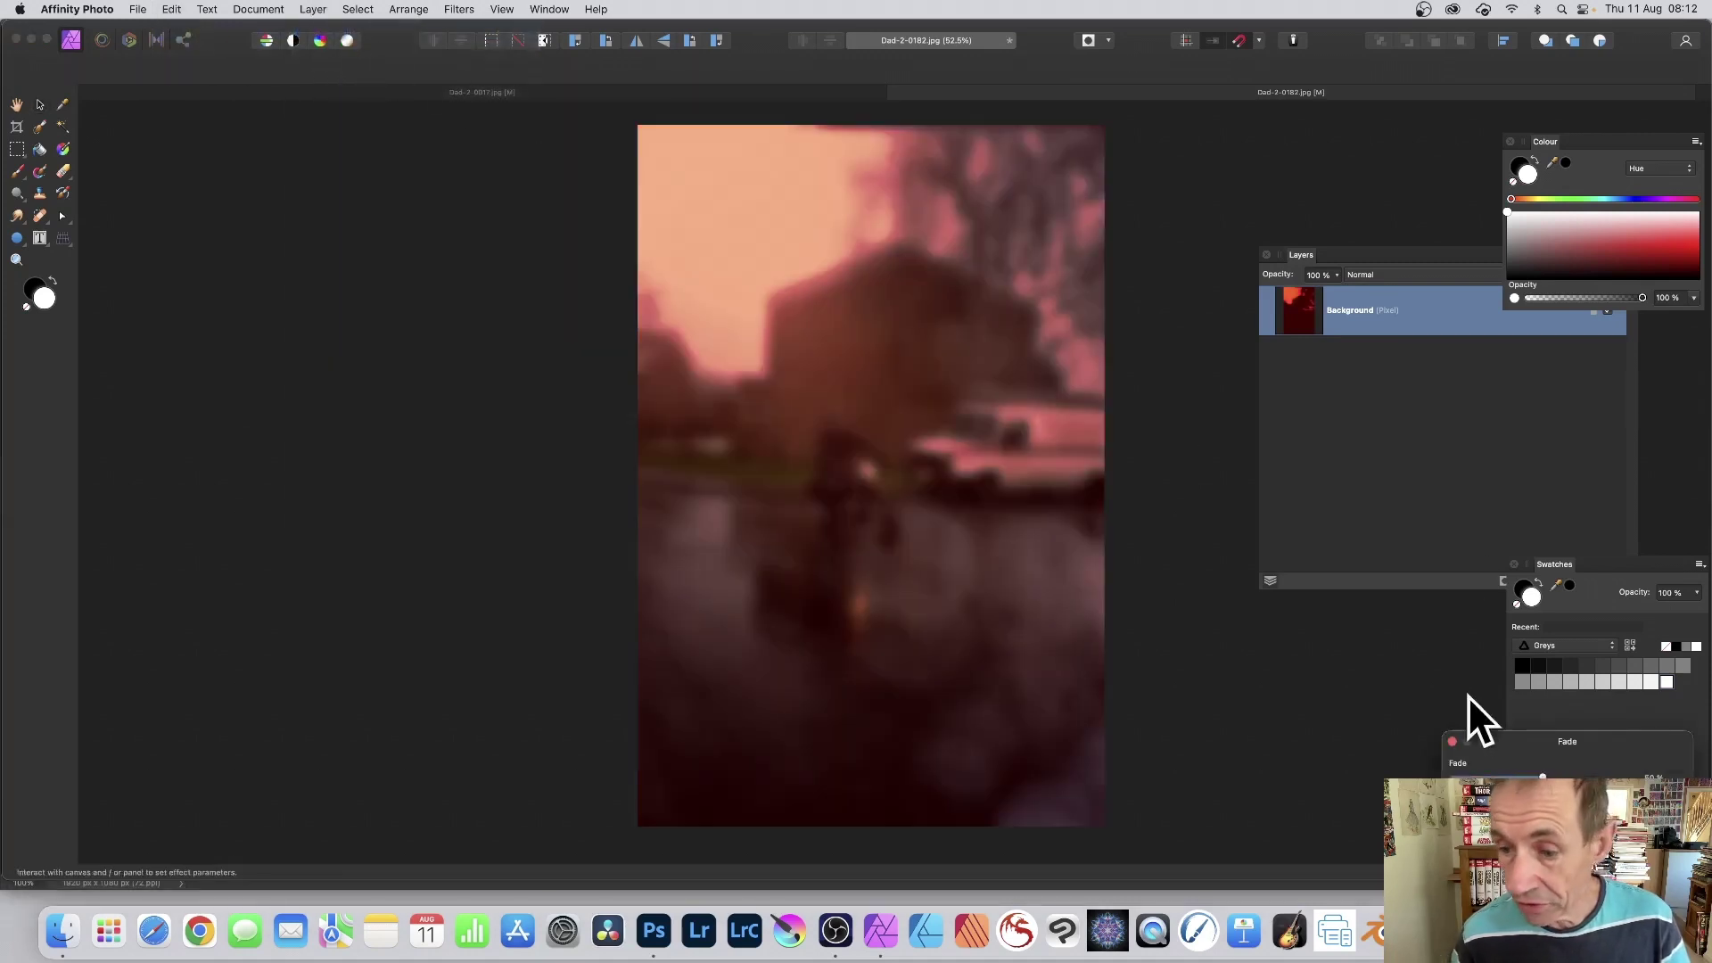
pyautogui.moveTo(1573, 742); pyautogui.dragTo(874, 385)
pyautogui.moveTo(895, 345); pyautogui.dragTo(1030, 303)
pyautogui.click(988, 370)
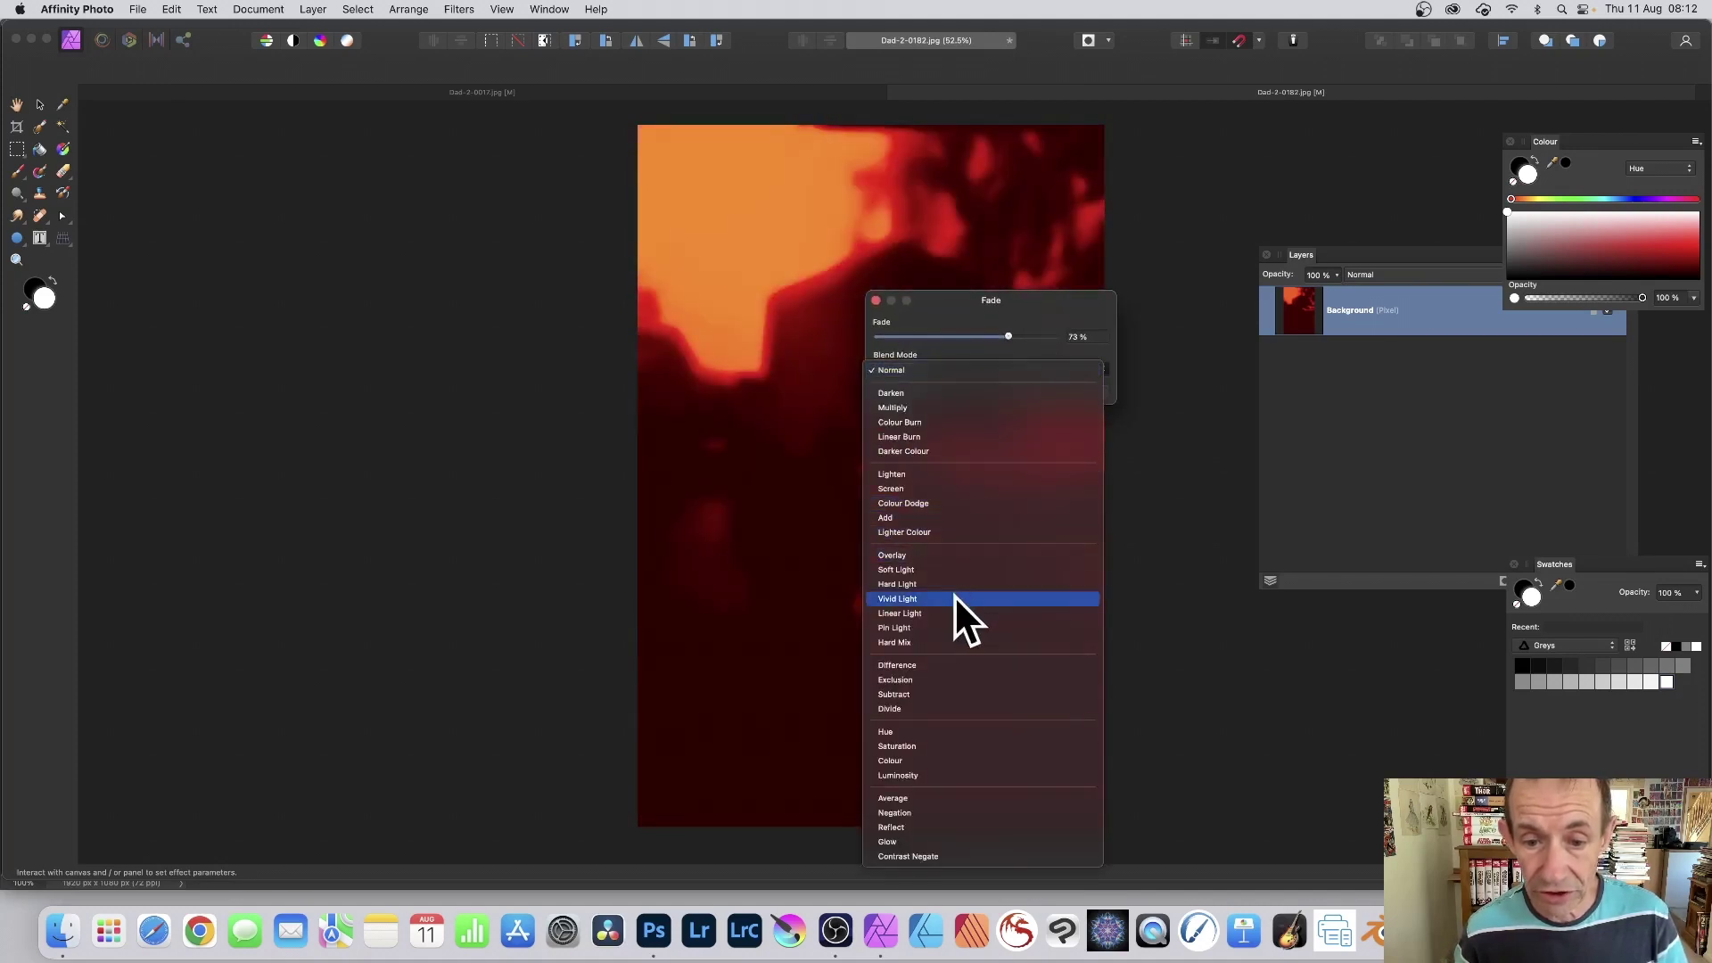
pyautogui.click(947, 614)
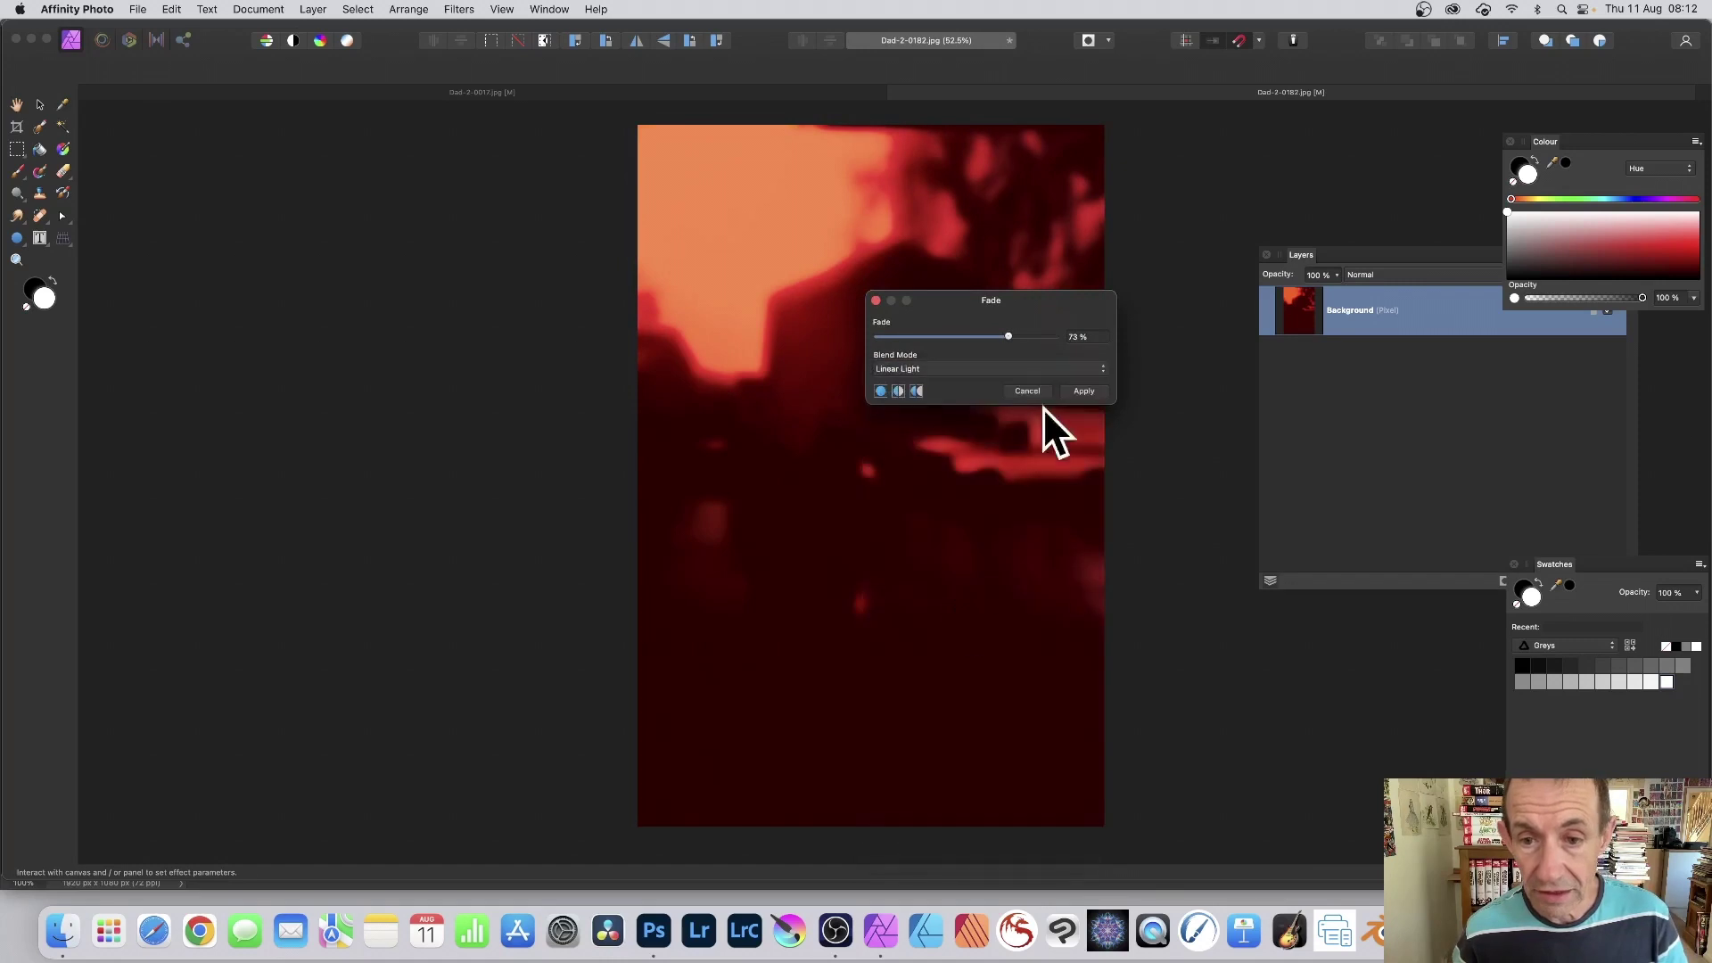
pyautogui.click(1081, 391)
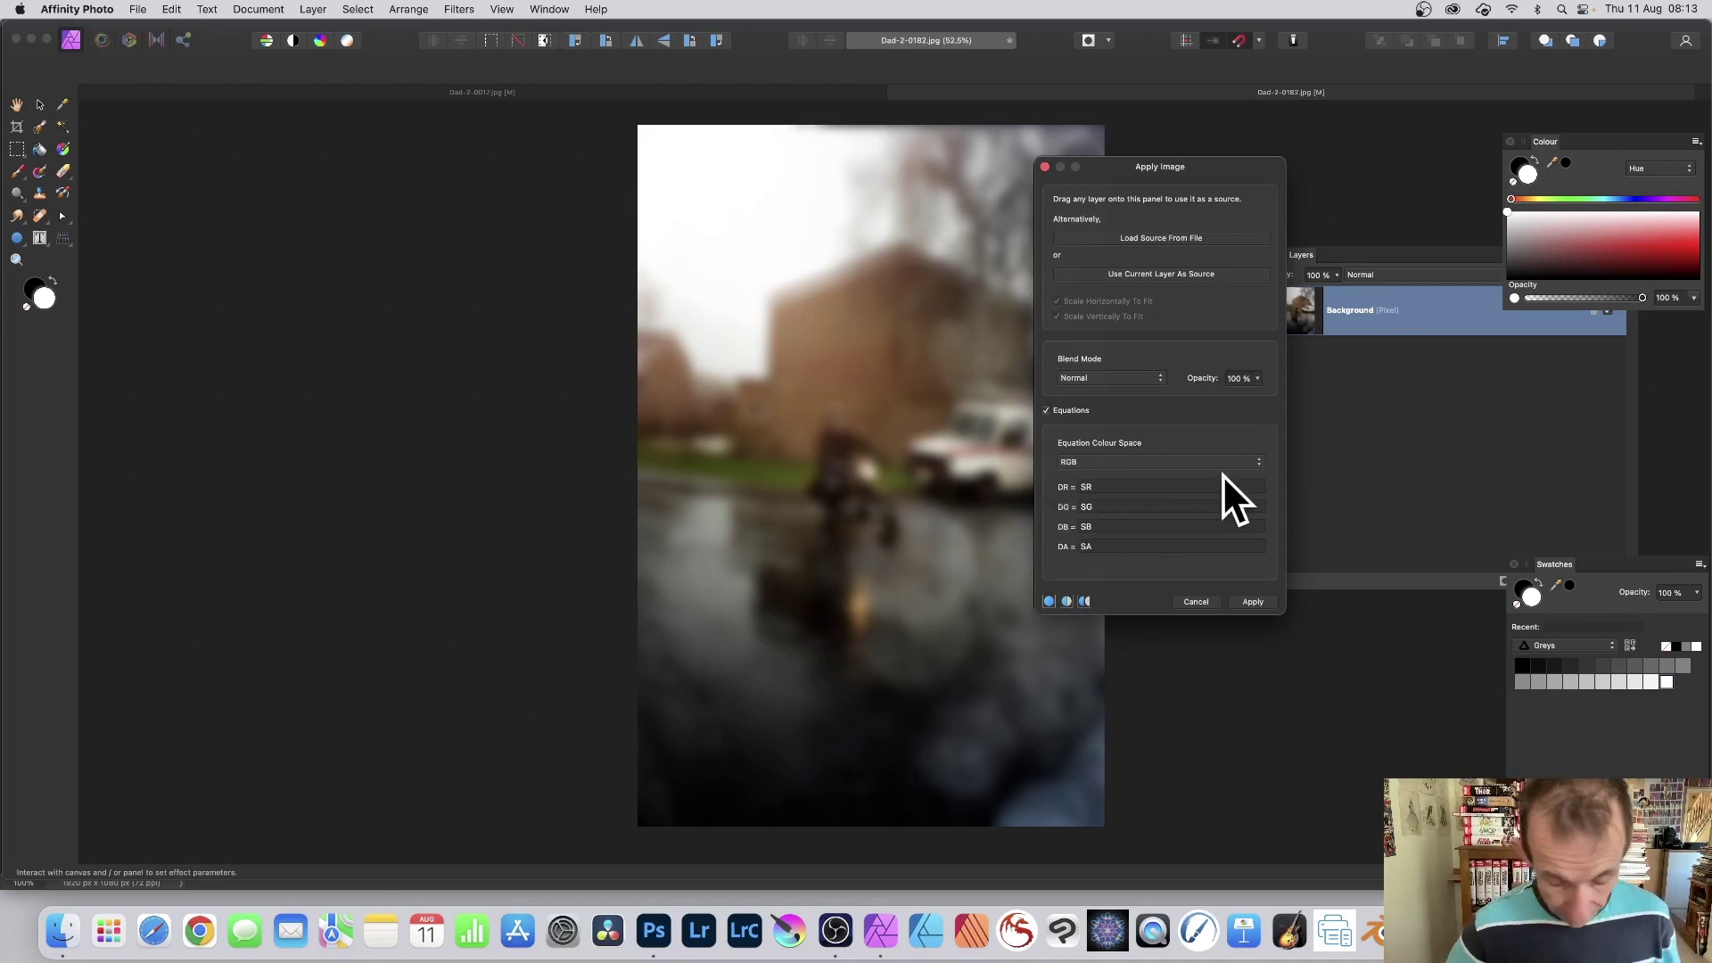
# Make the red equation SR+SG and the green equation SG-DR.
pyautogui.write('*')
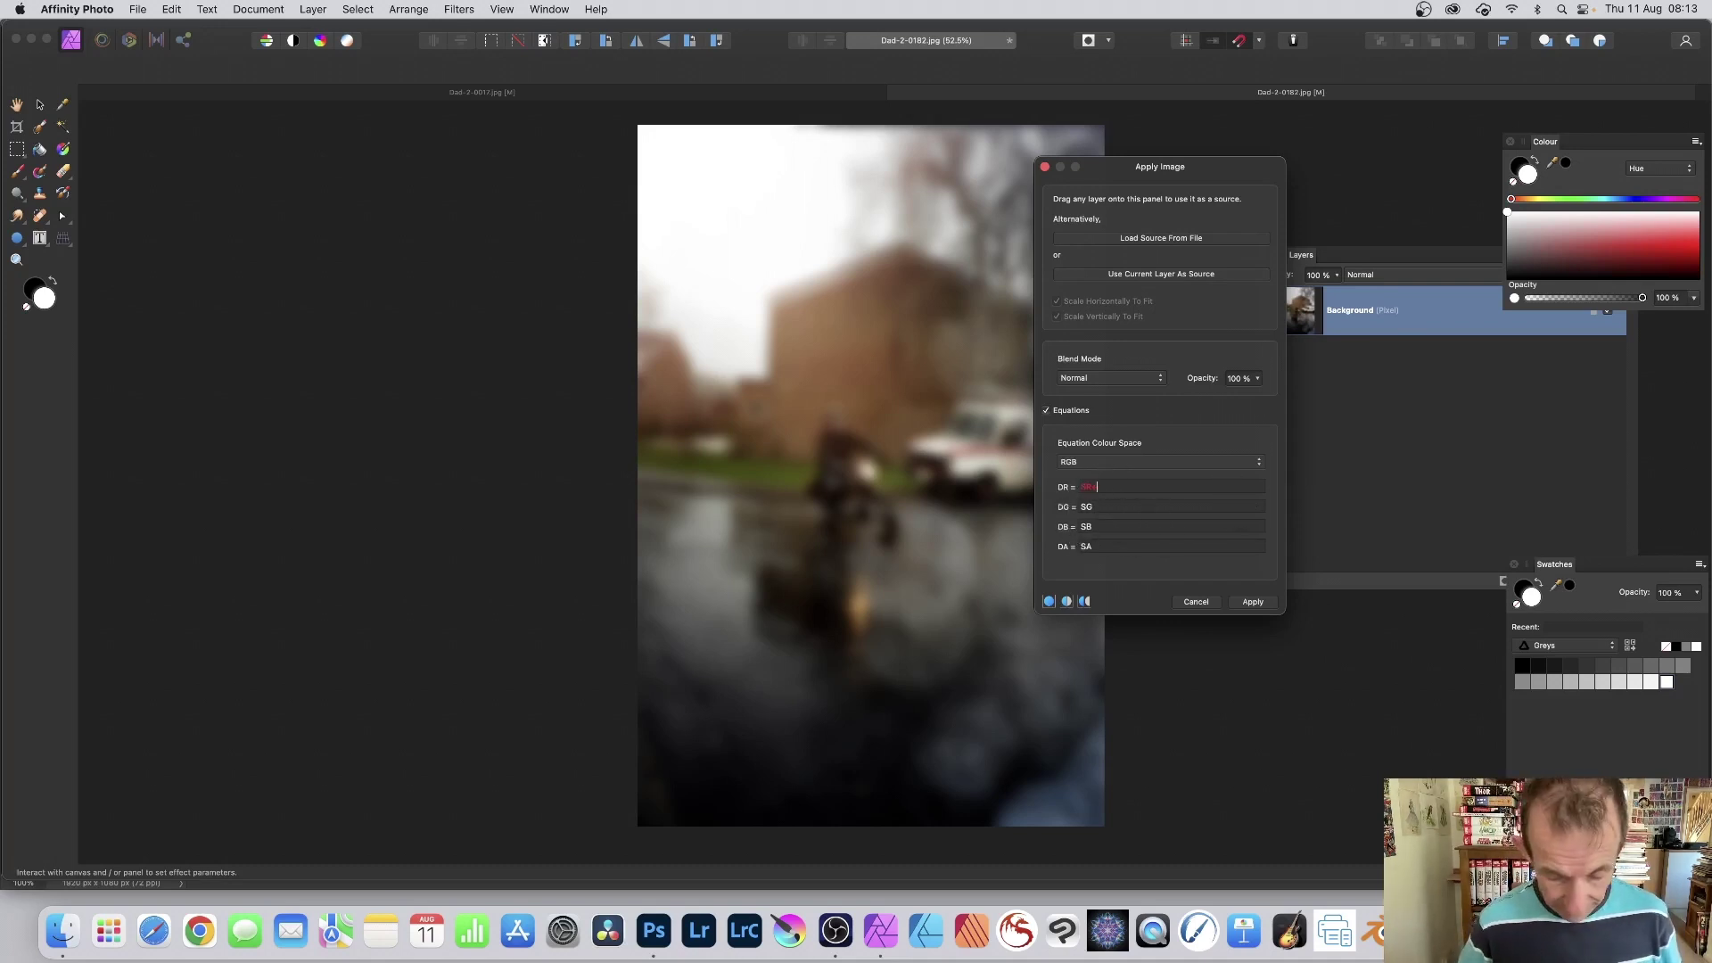
pyautogui.write('SG')
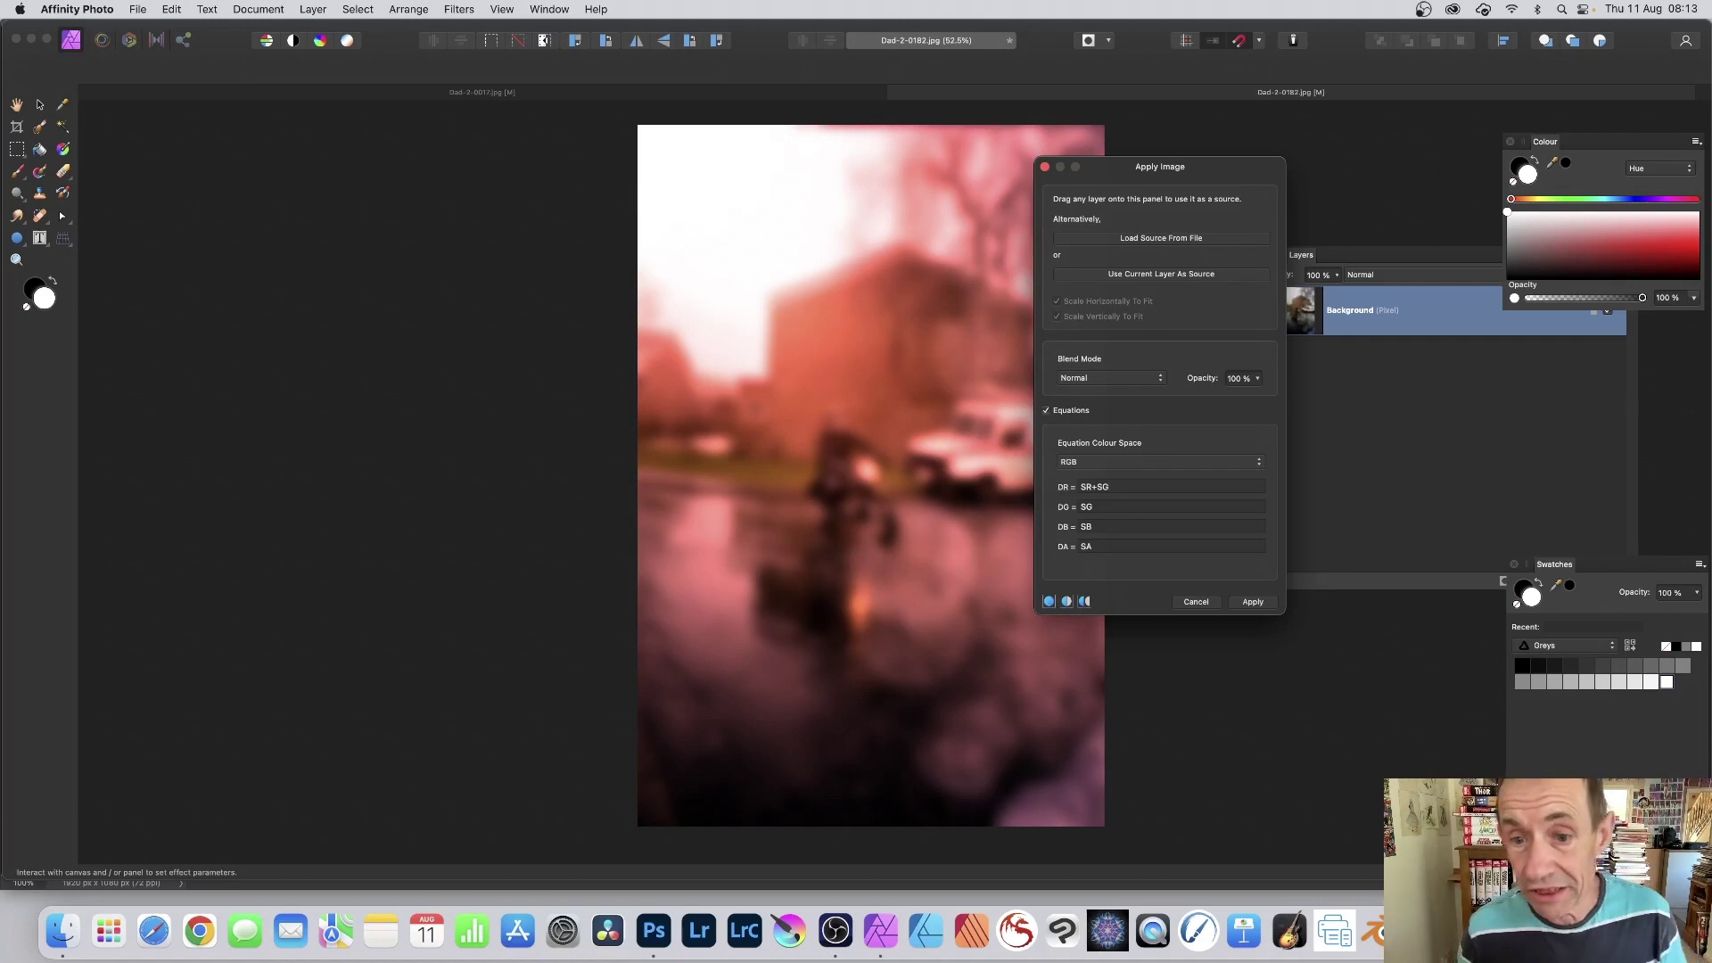
pyautogui.click(1124, 506)
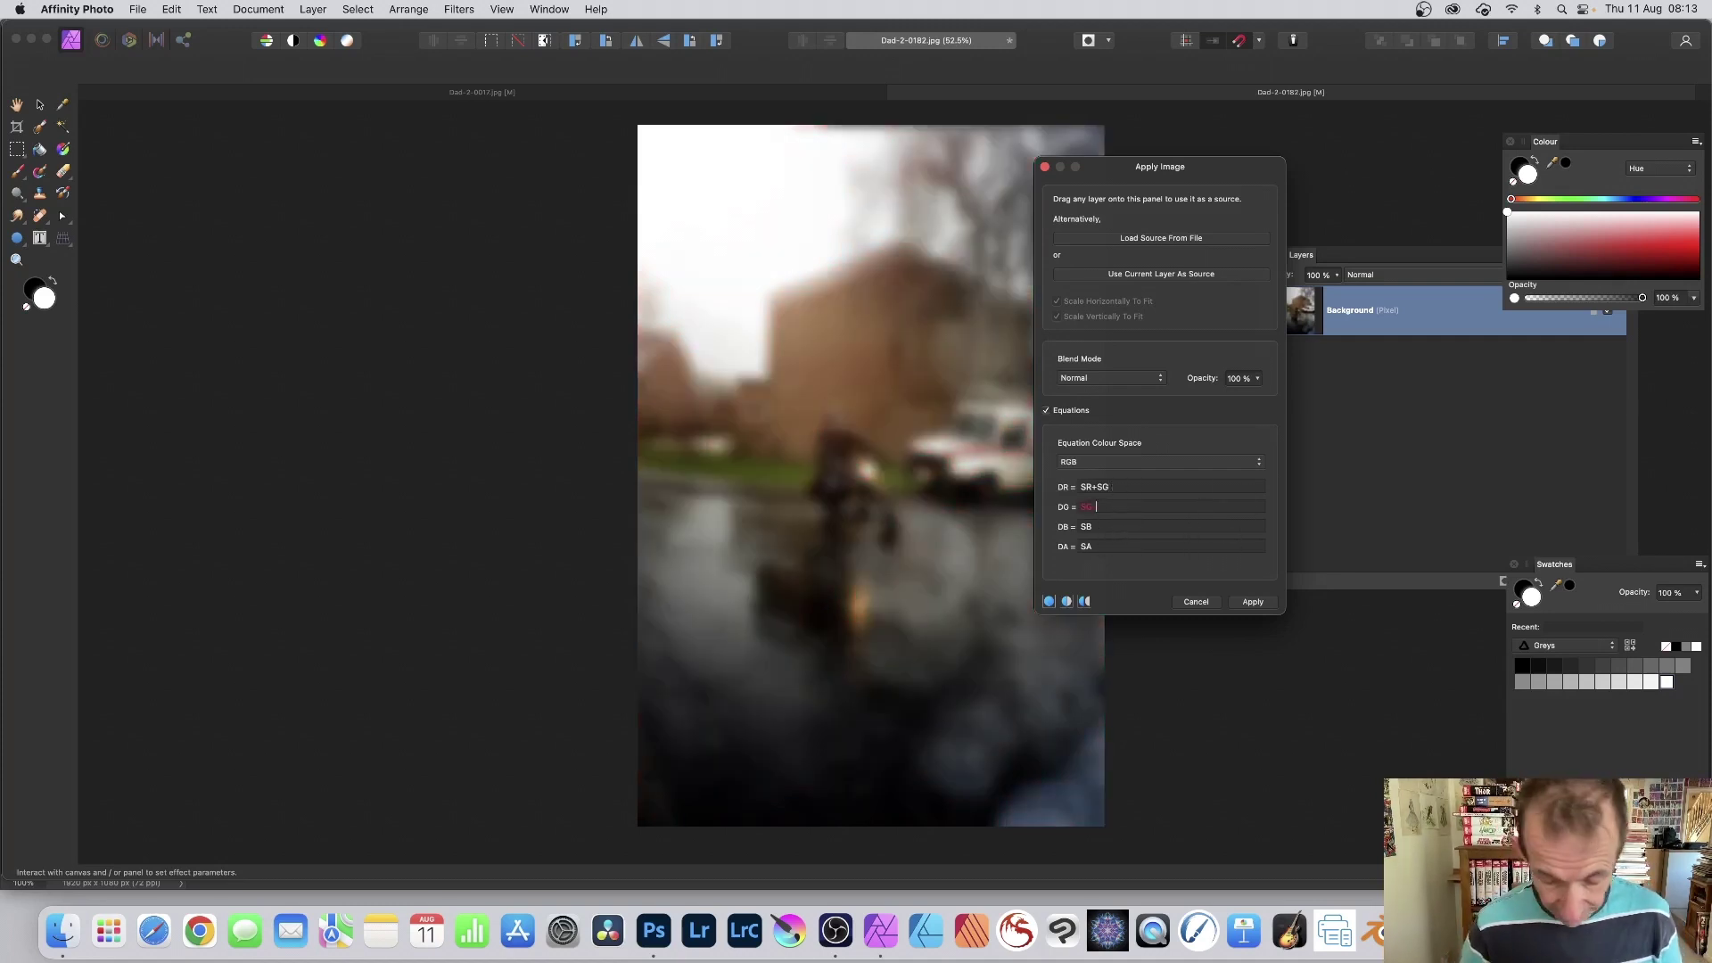
pyautogui.write('SB')
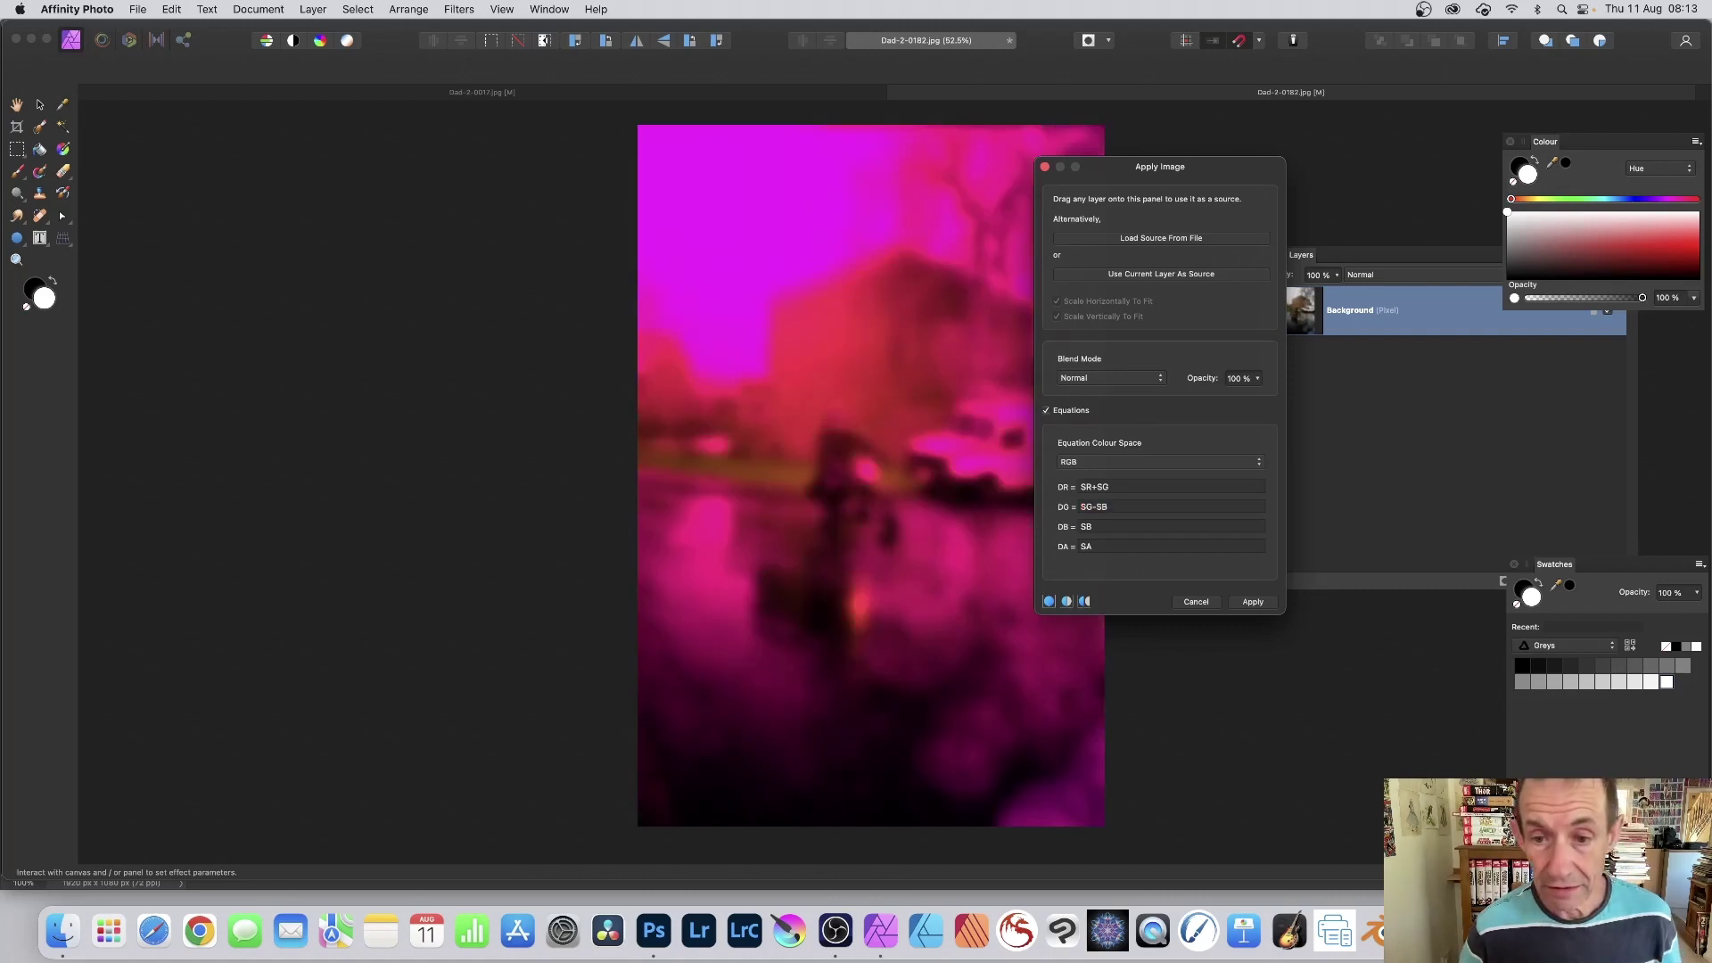
pyautogui.press('BackSpace')
pyautogui.press('BackSpace')
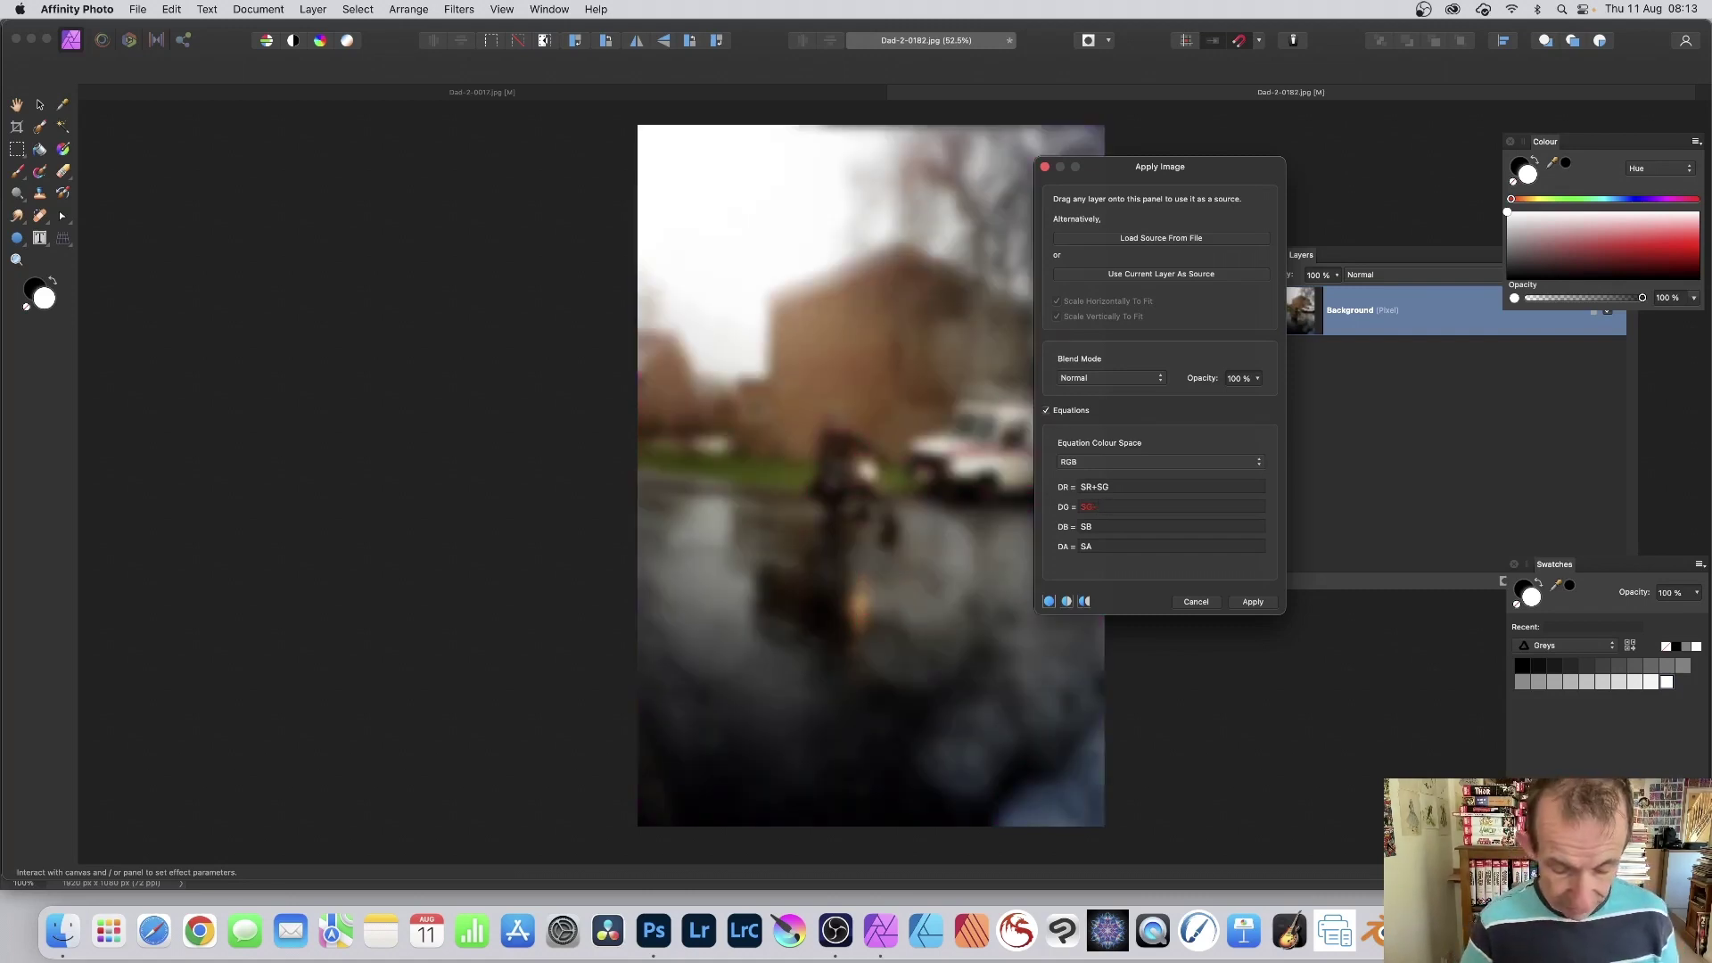
pyautogui.write('DR')
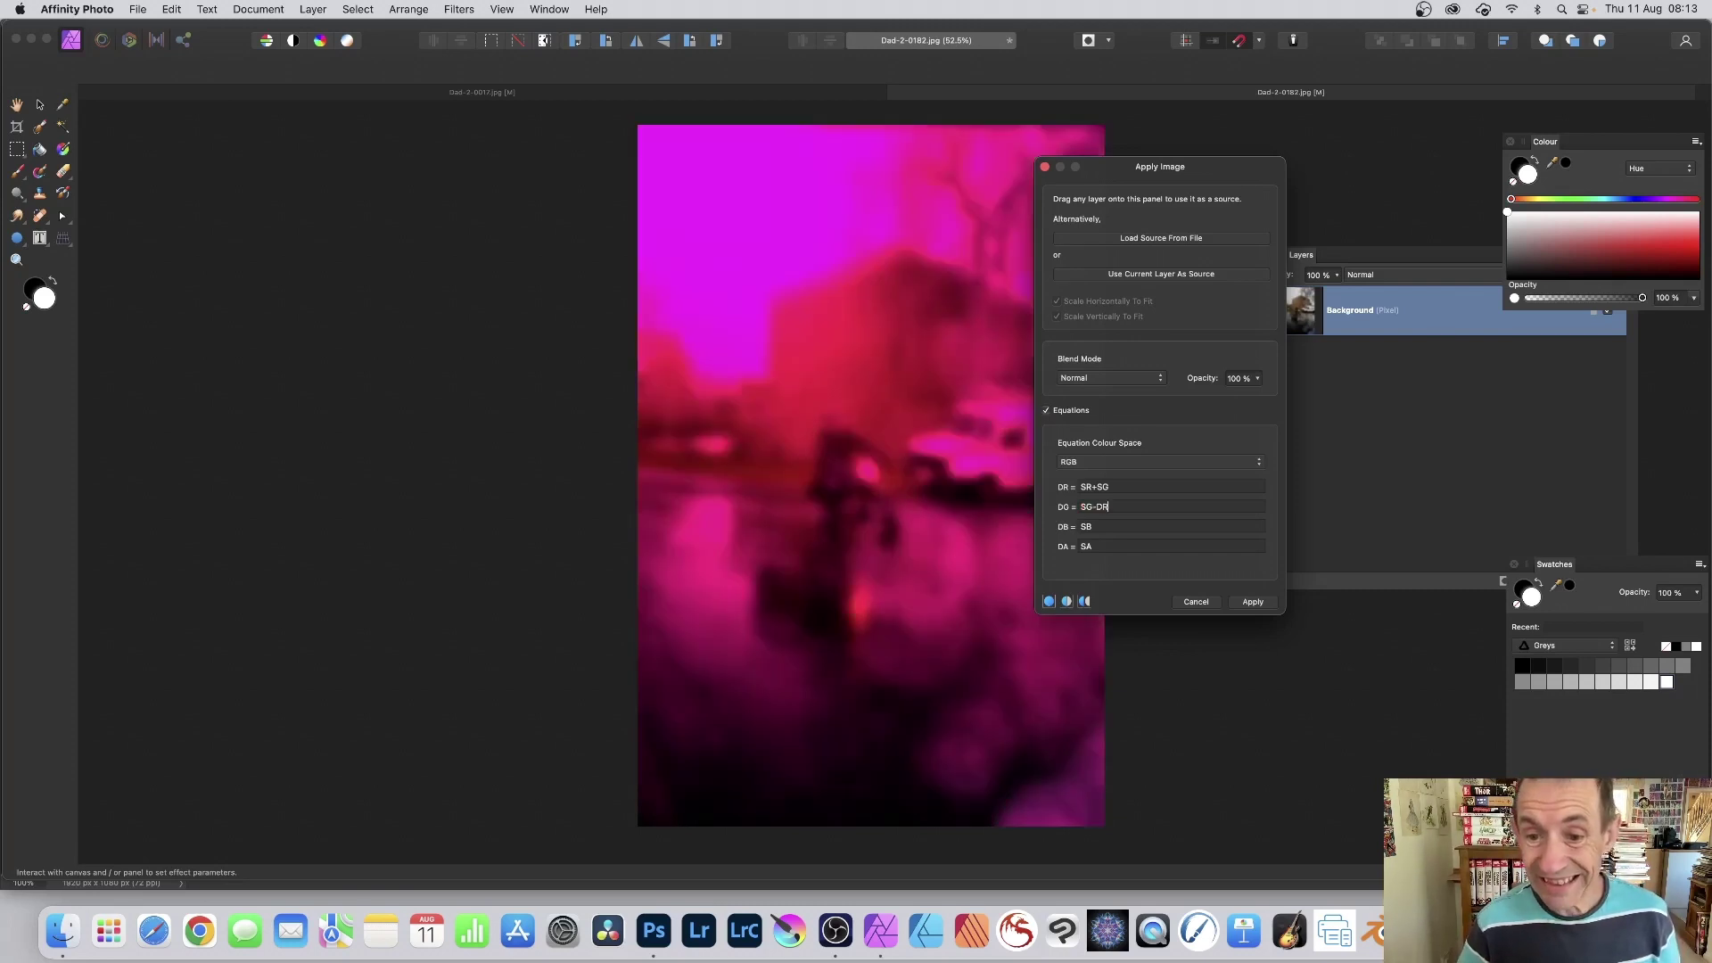
# Weight SG by 0.2 in the red equation and reset the green equation to SG.
pyautogui.click(1158, 503)
pyautogui.write('*')
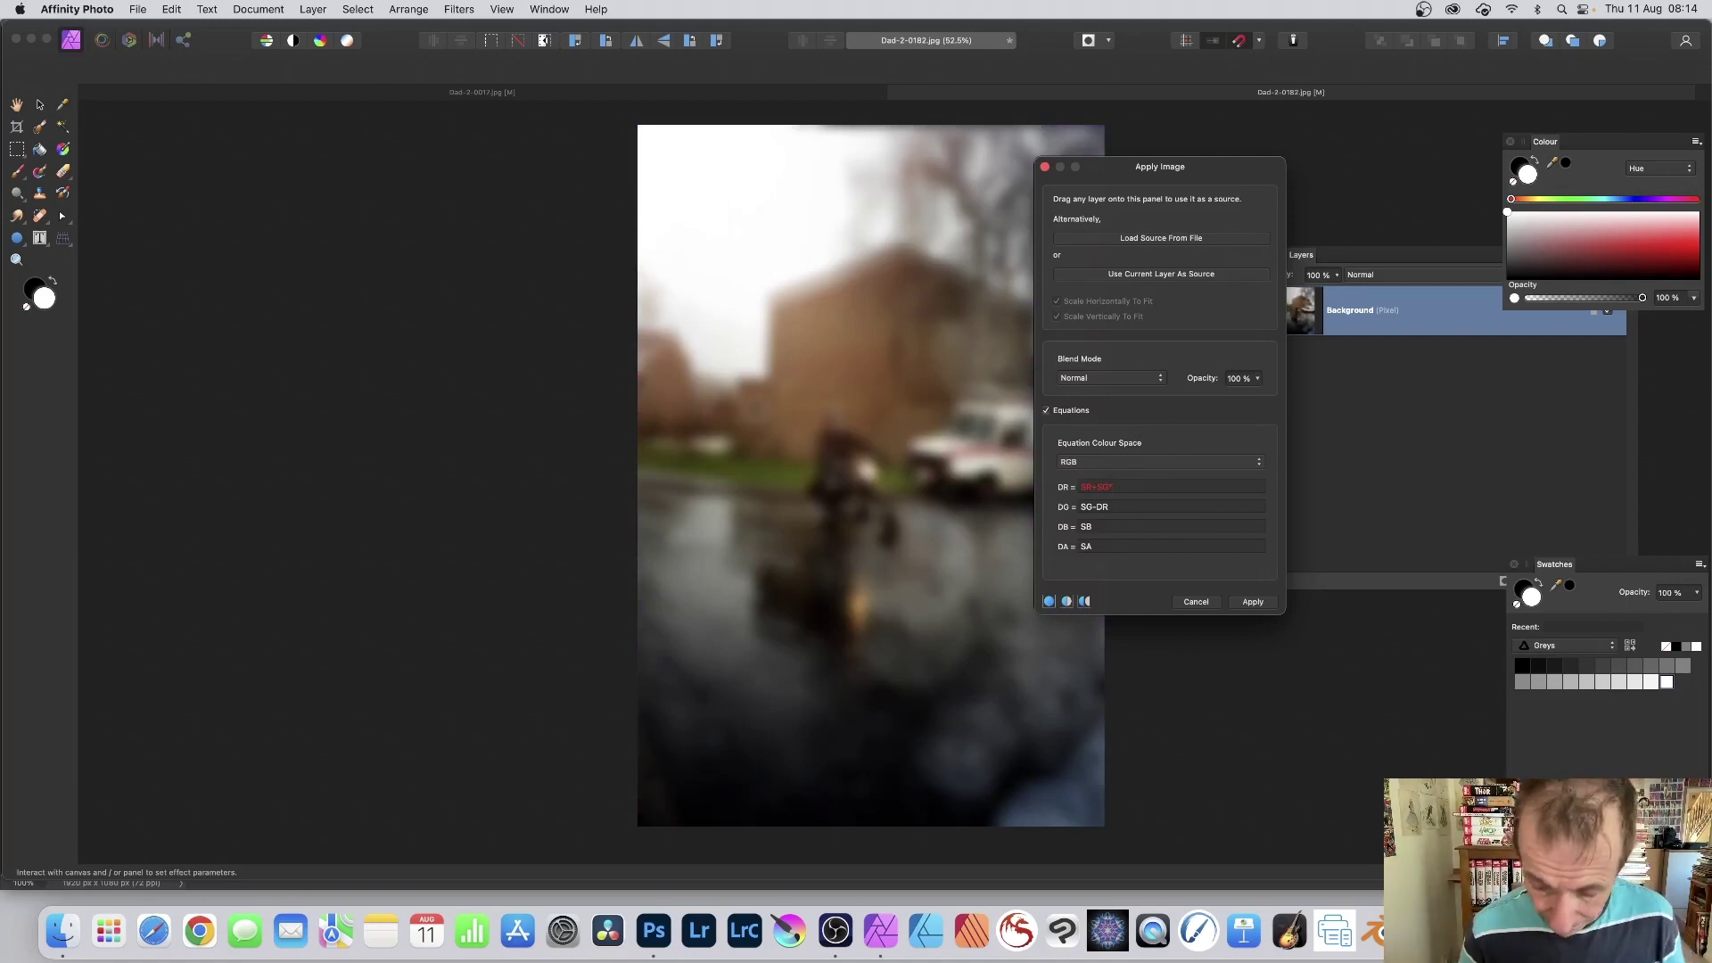
pyautogui.write('0')
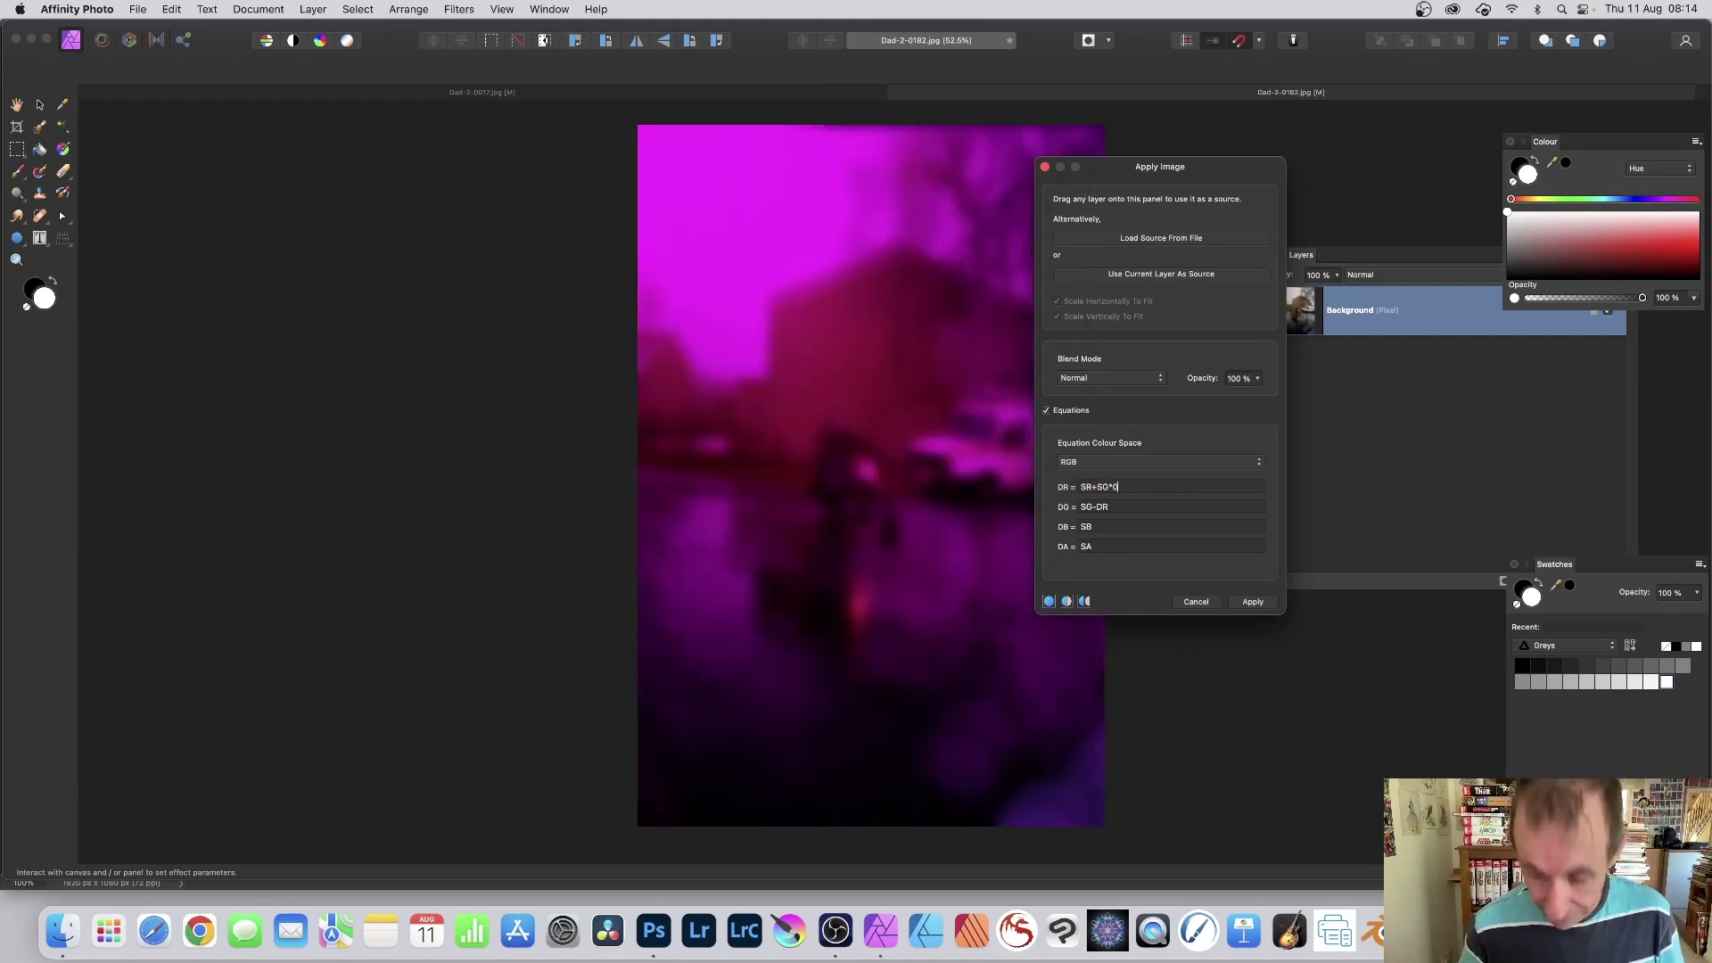
pyautogui.write('.2')
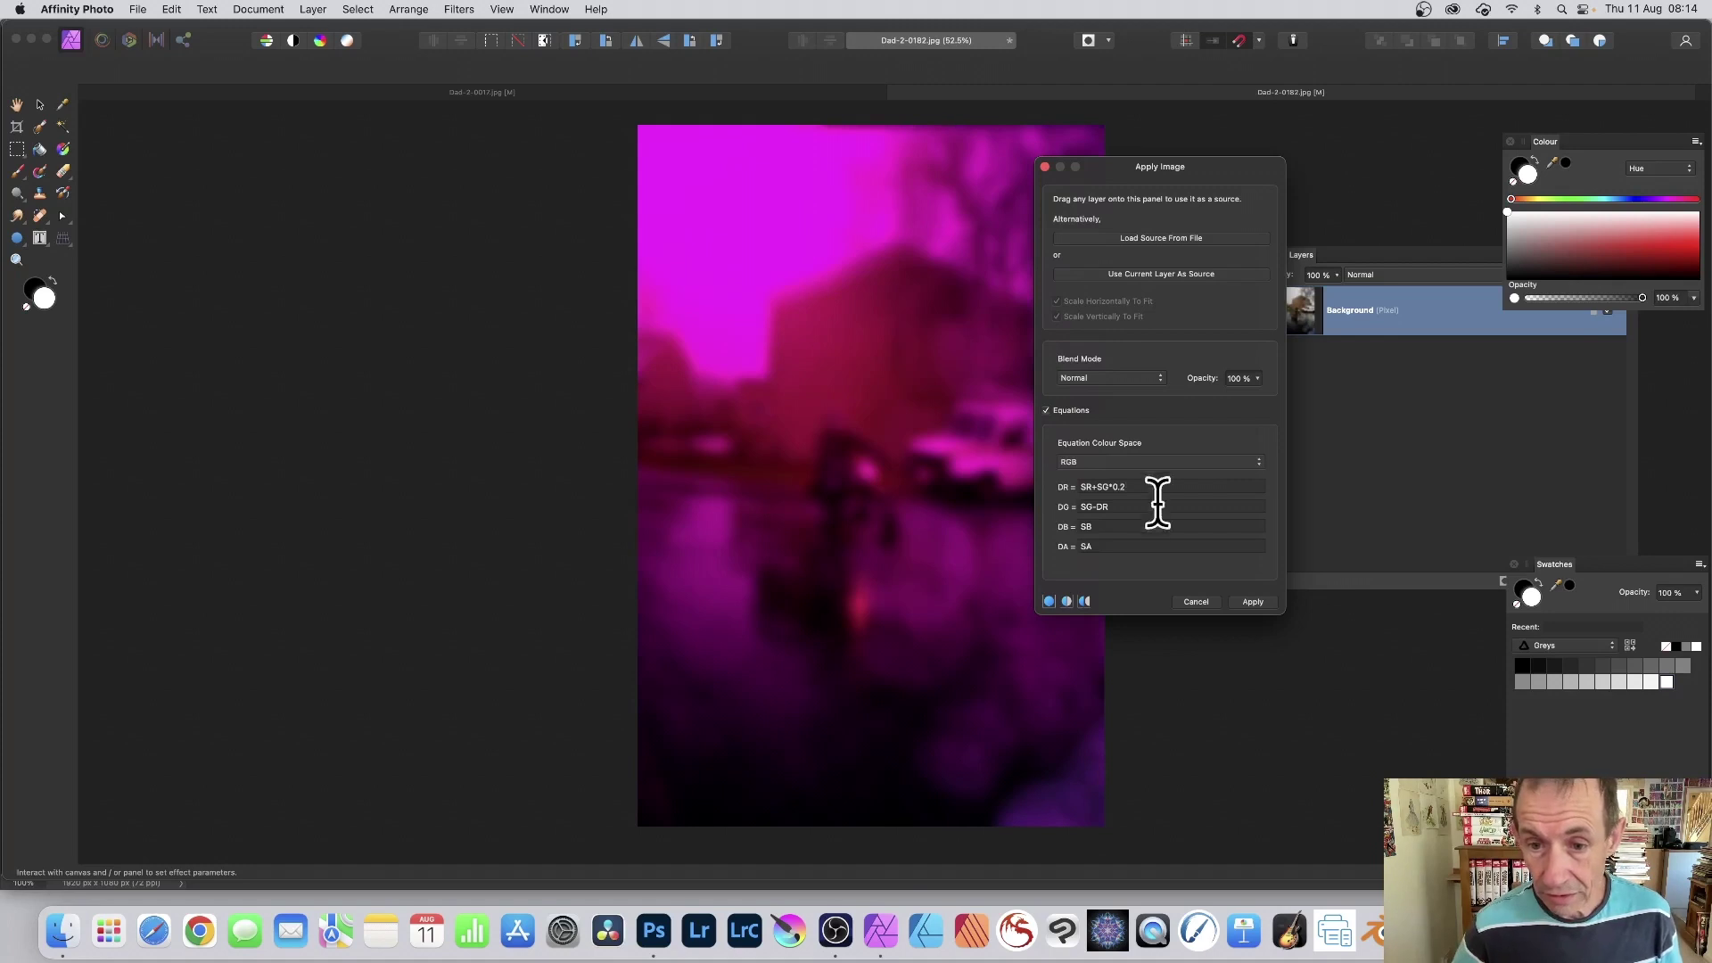
pyautogui.click(1251, 507)
pyautogui.press('BackSpace')
pyautogui.press('BackSpace')
pyautogui.press('BackSpace')
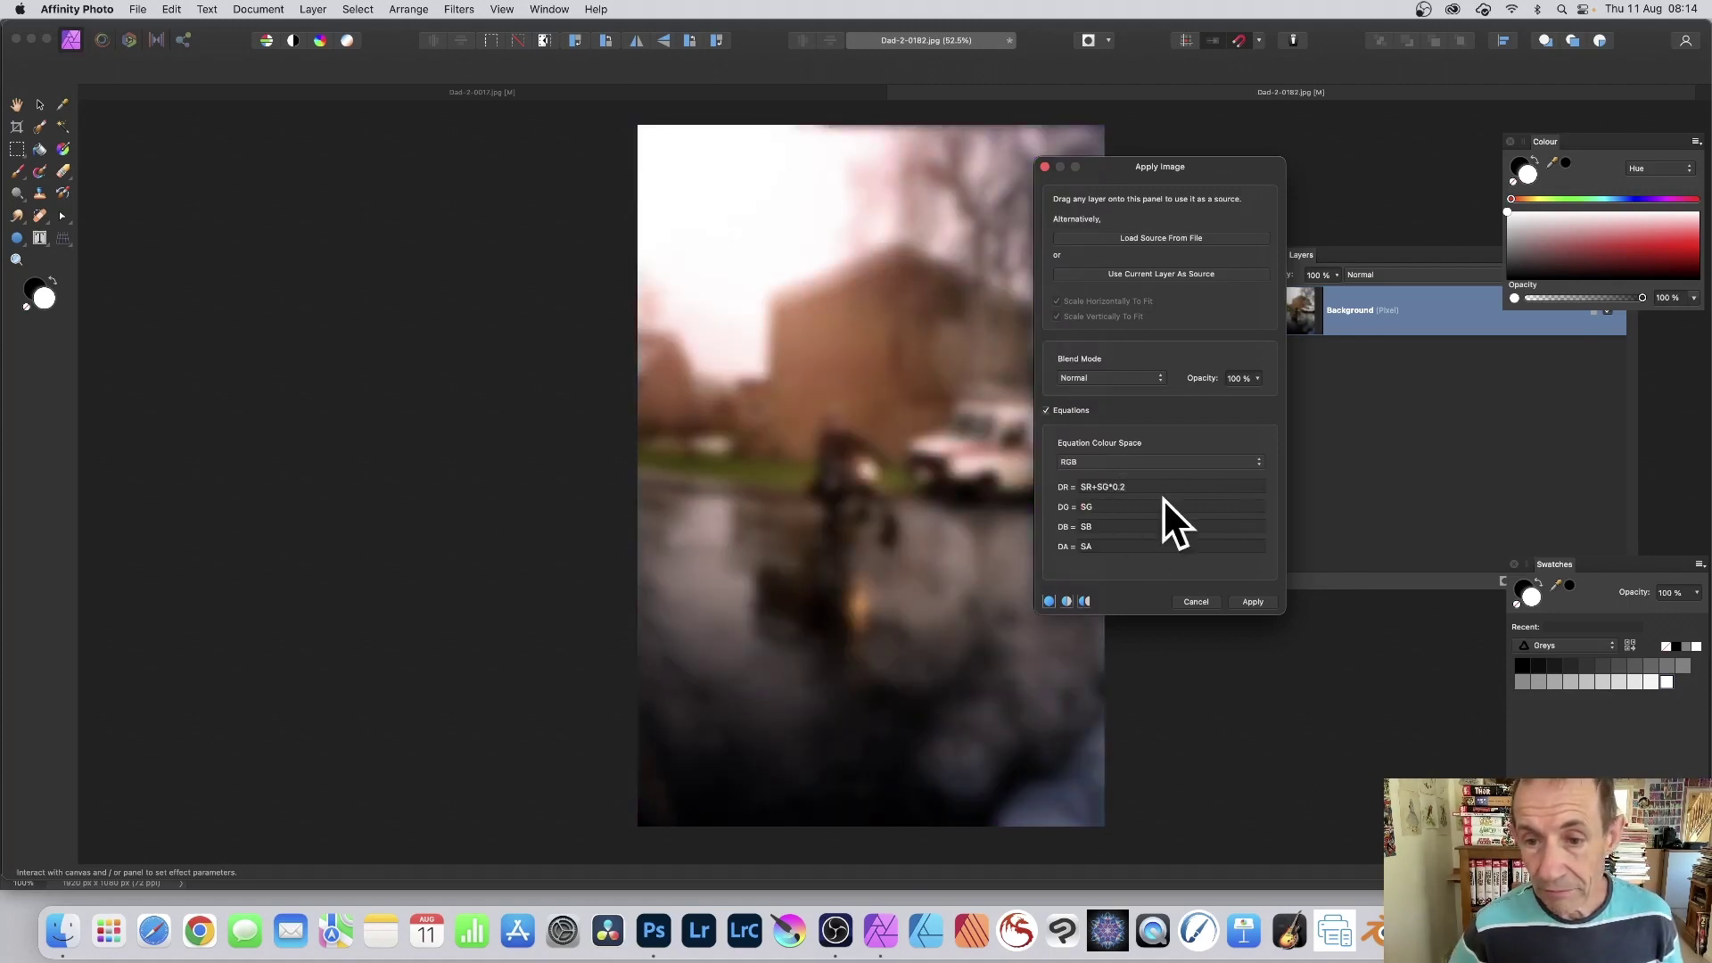
# Change the red equation's SG multiplier to 0.8, giving SR+SG*0.8.
pyautogui.click(1229, 490)
pyautogui.press('BackSpace')
pyautogui.write('6')
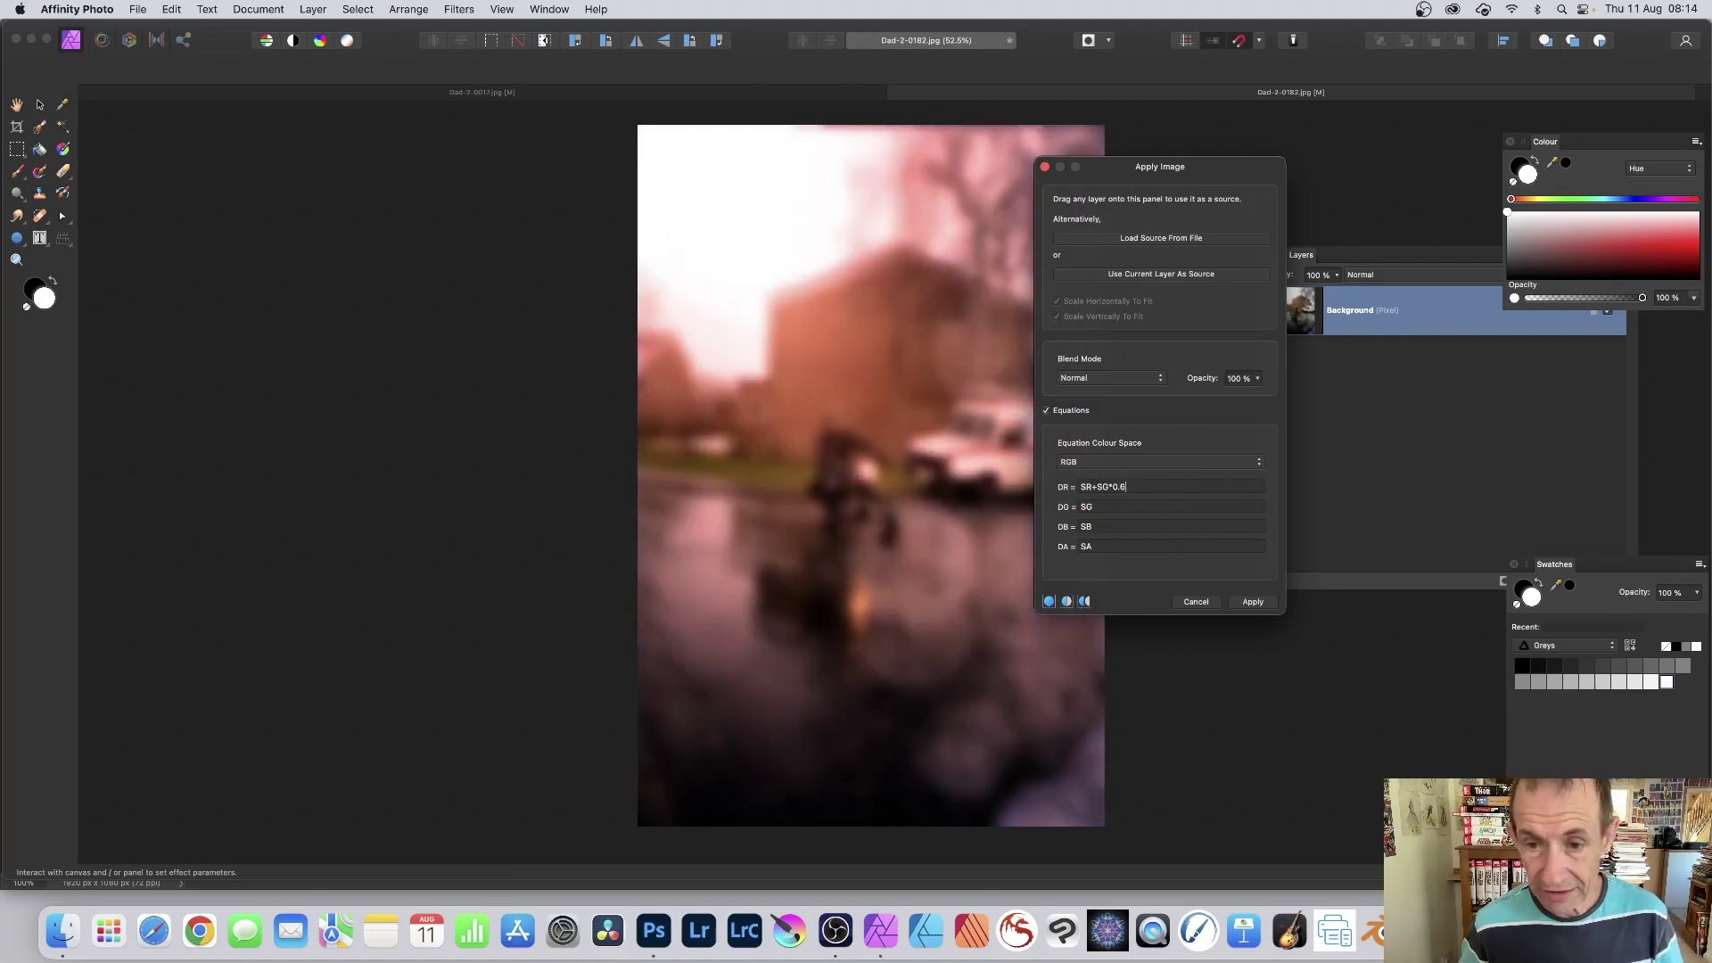
pyautogui.press('BackSpace')
pyautogui.write('8')
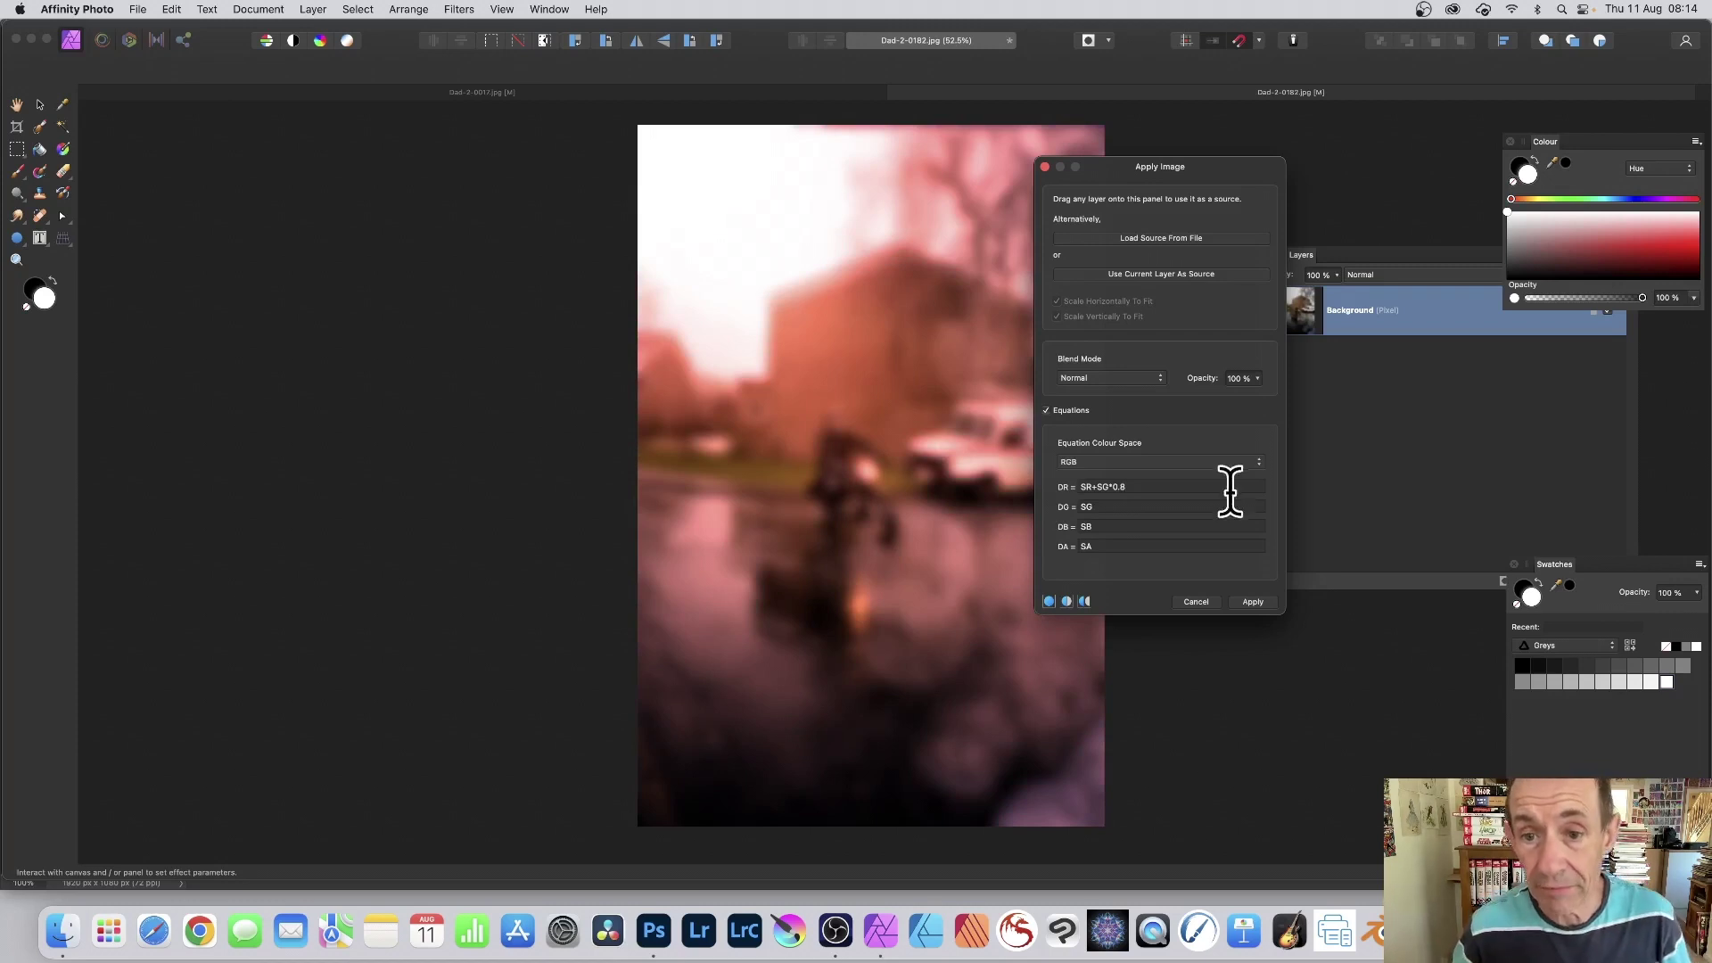
# Blend with Multiply and adjust the red equation's multiplier, trying 9 then 1.6.
pyautogui.click(1118, 376)
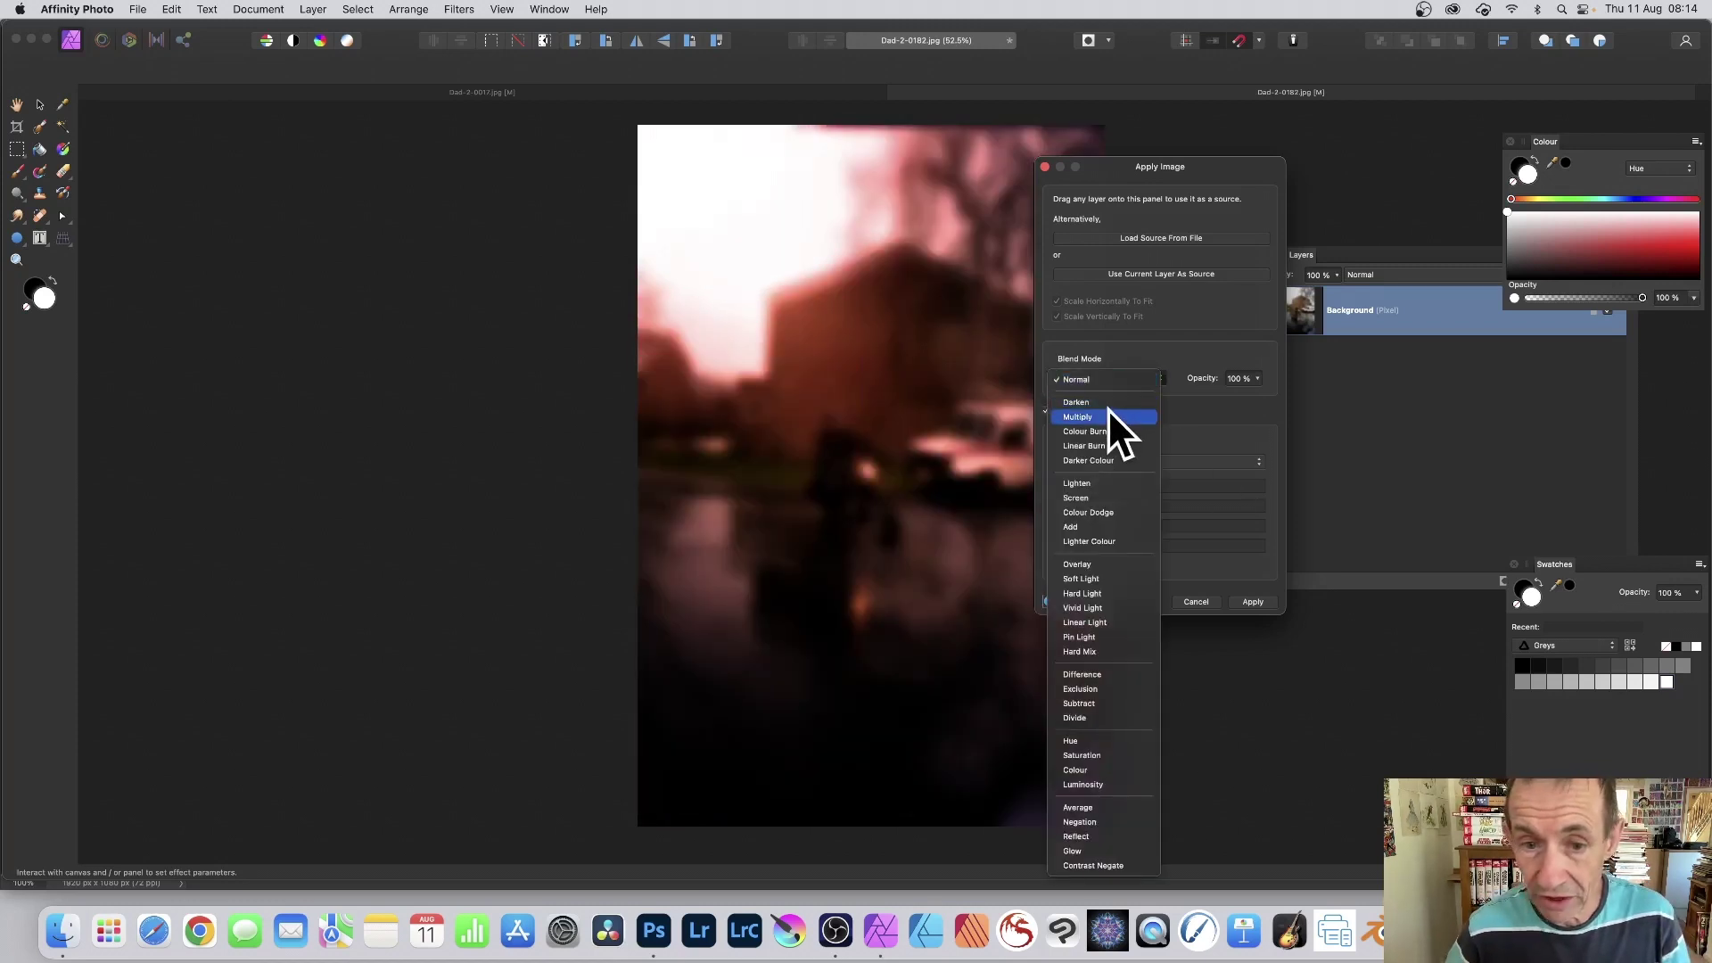
pyautogui.click(1104, 416)
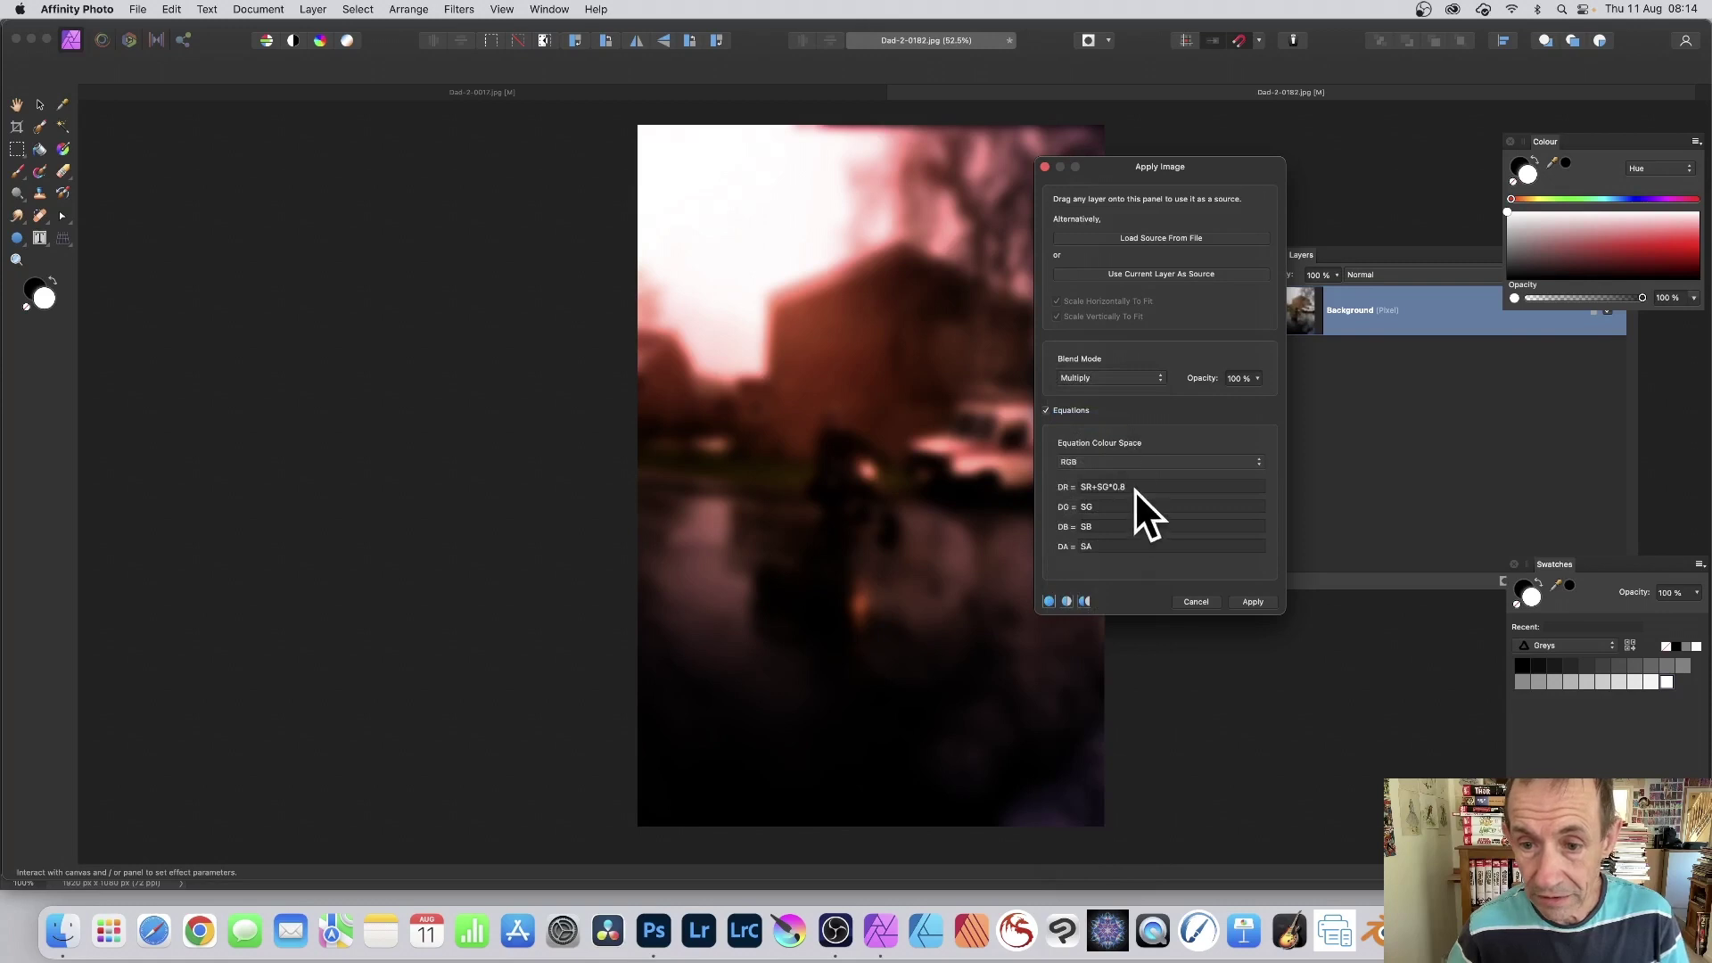
pyautogui.press('BackSpace')
pyautogui.write('9')
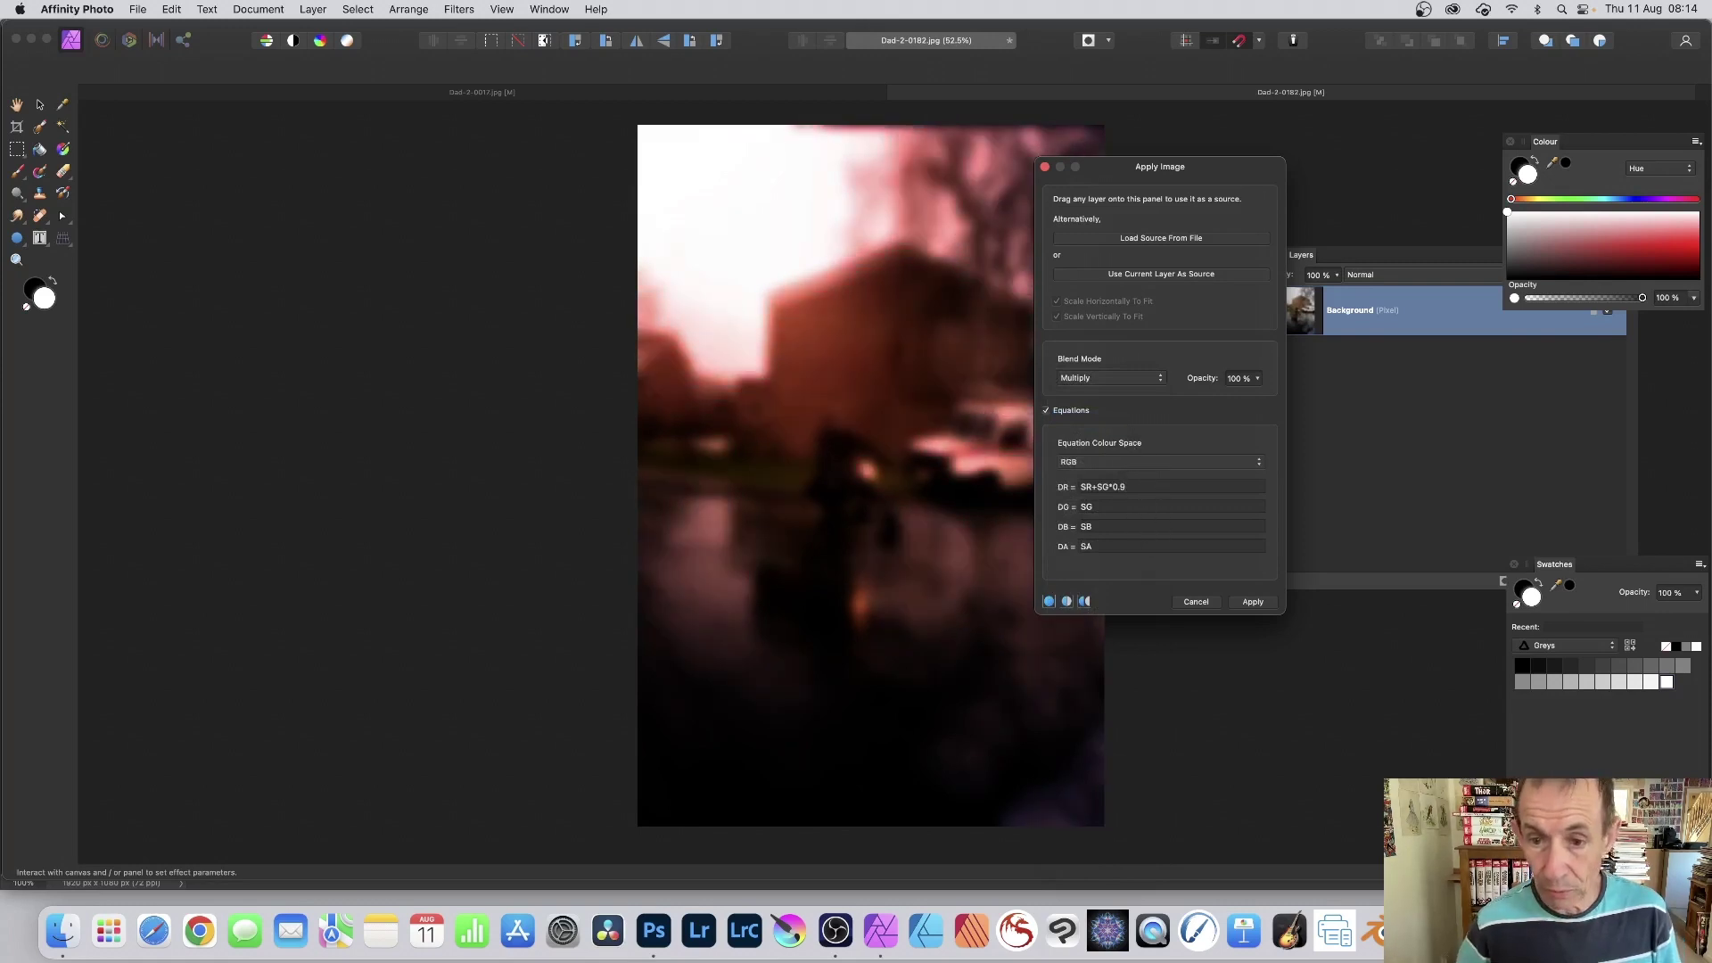
pyautogui.press('BackSpace')
pyautogui.press('BackSpace')
pyautogui.press('BackSpace')
pyautogui.write('1.6')
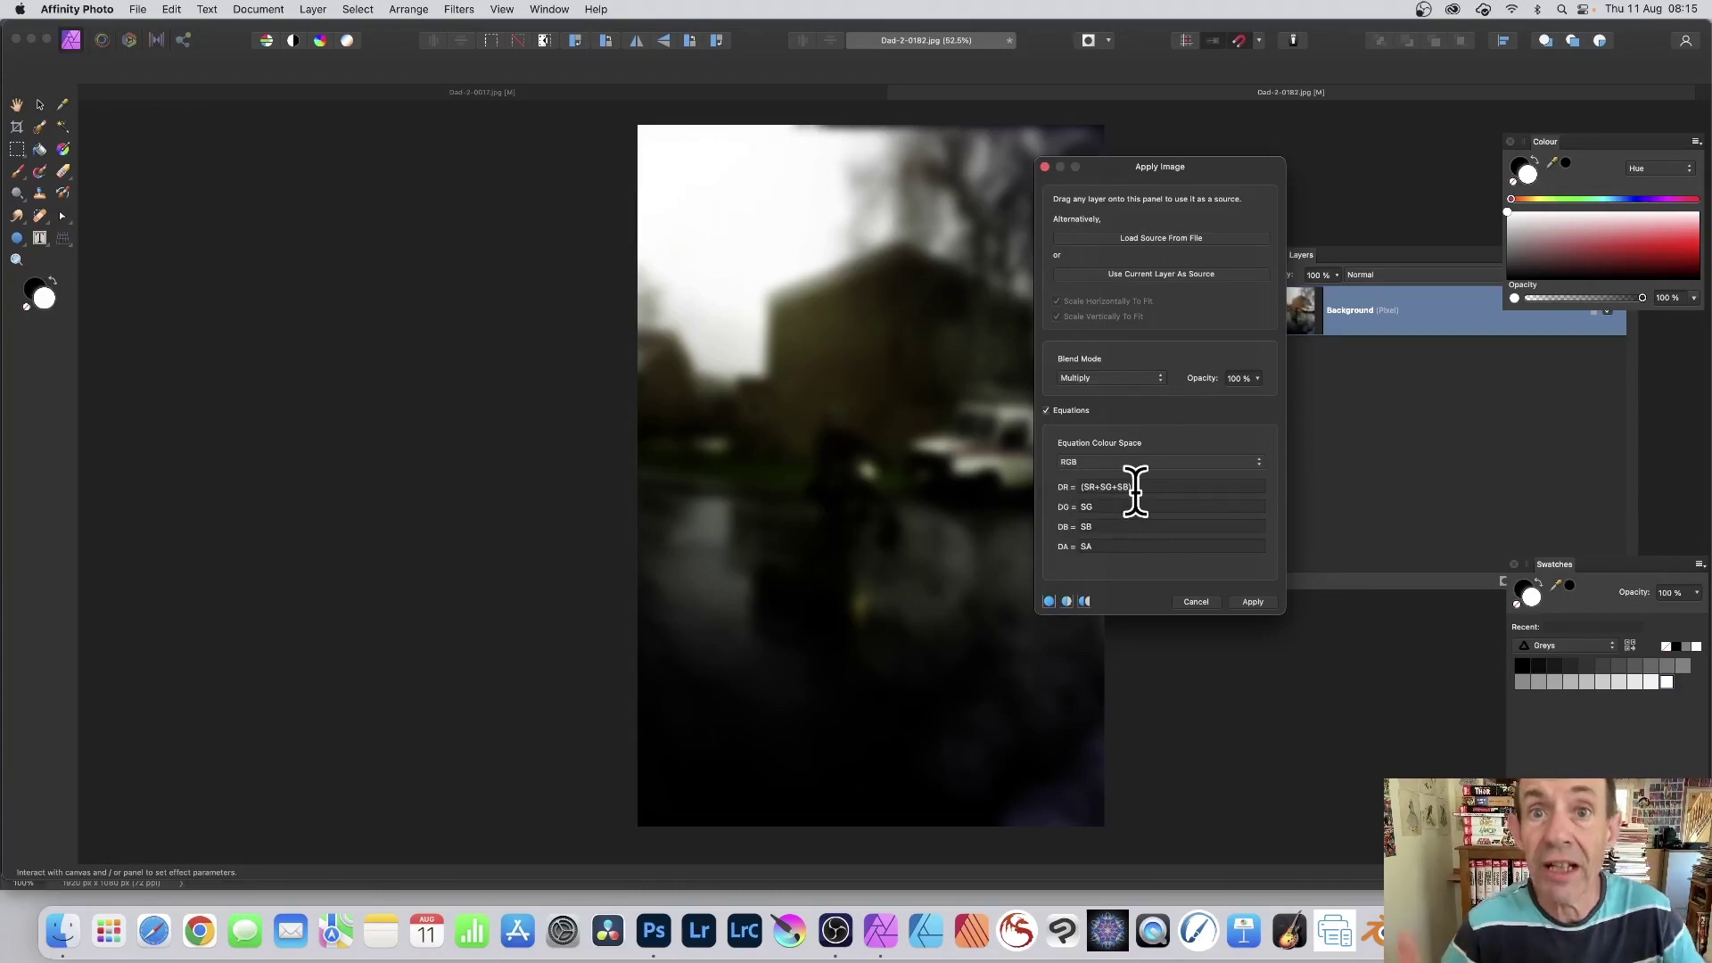
# Rewrite the red equation as (SR+SG*0.8+SB)/2, dividing by 2 instead of 3.
pyautogui.write('/3')
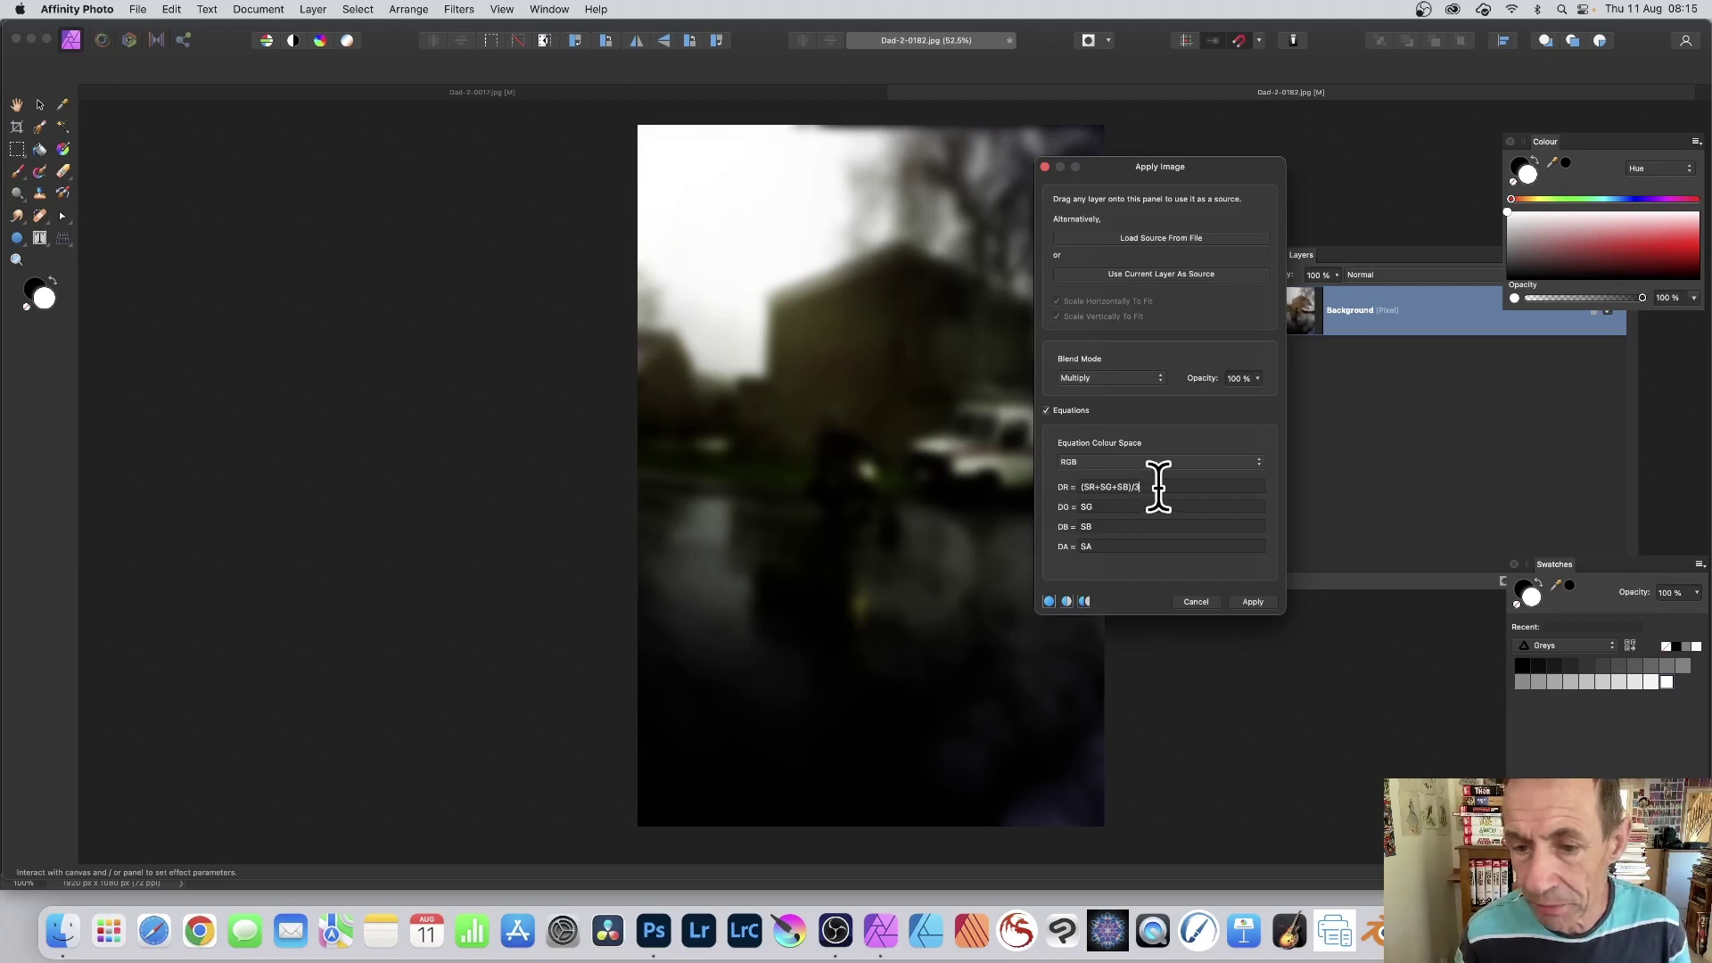
pyautogui.press('BackSpace')
pyautogui.press('BackSpace')
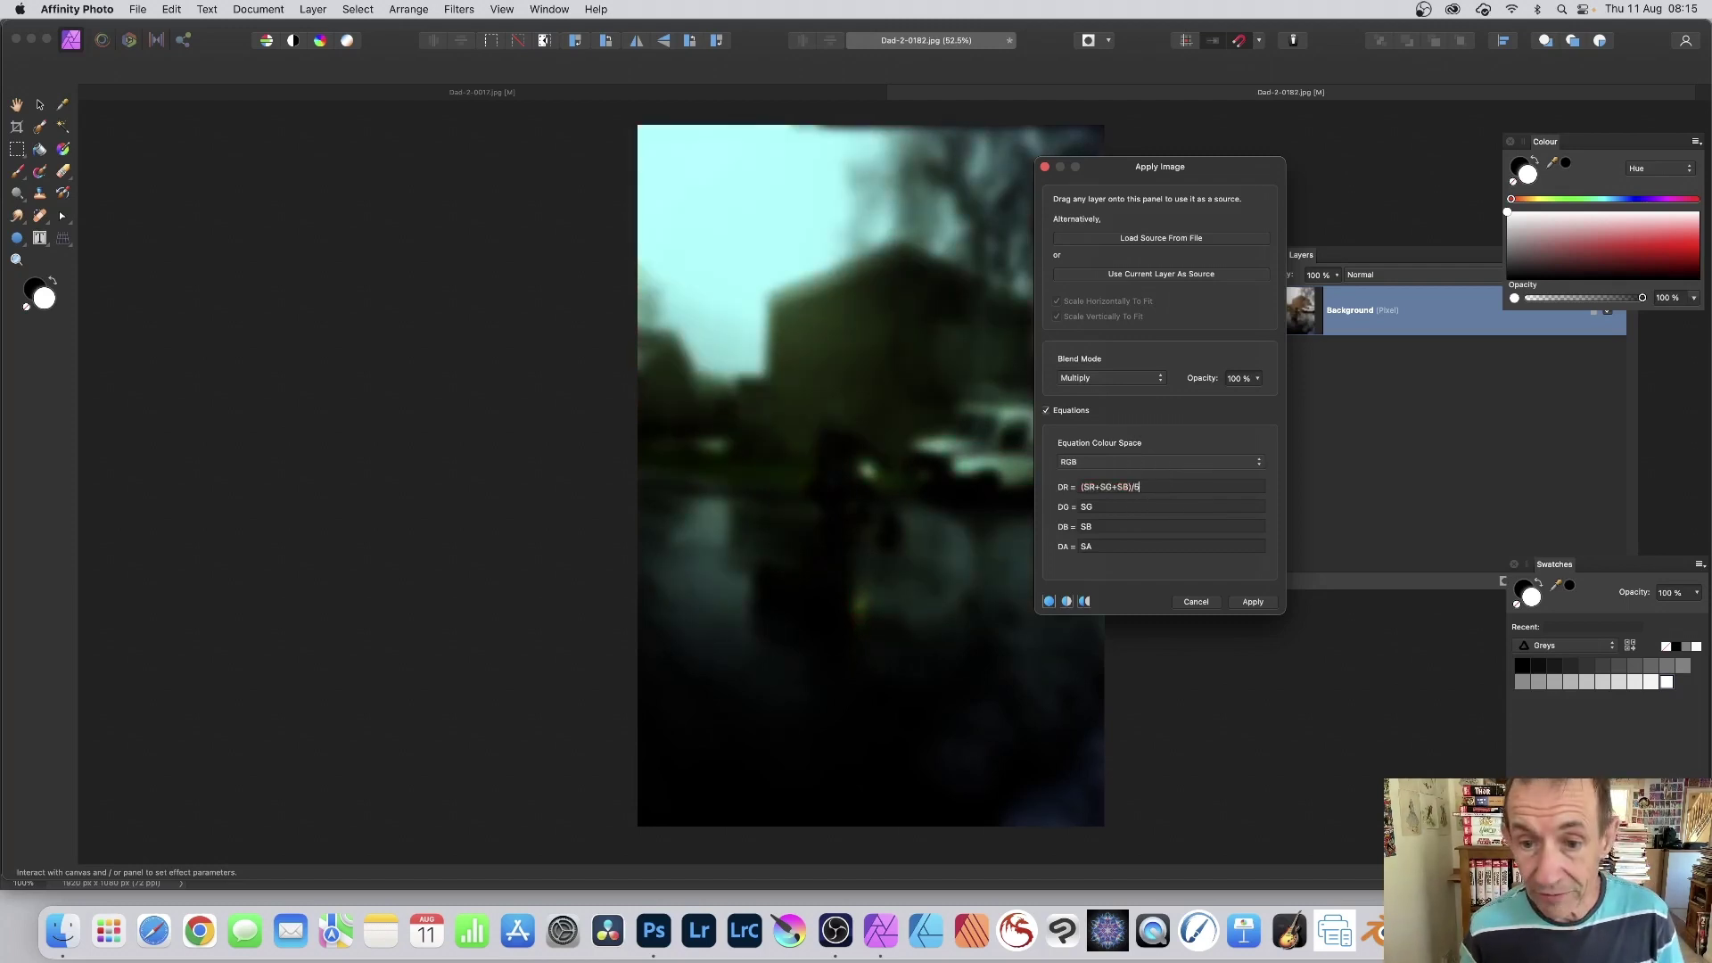
pyautogui.write('2')
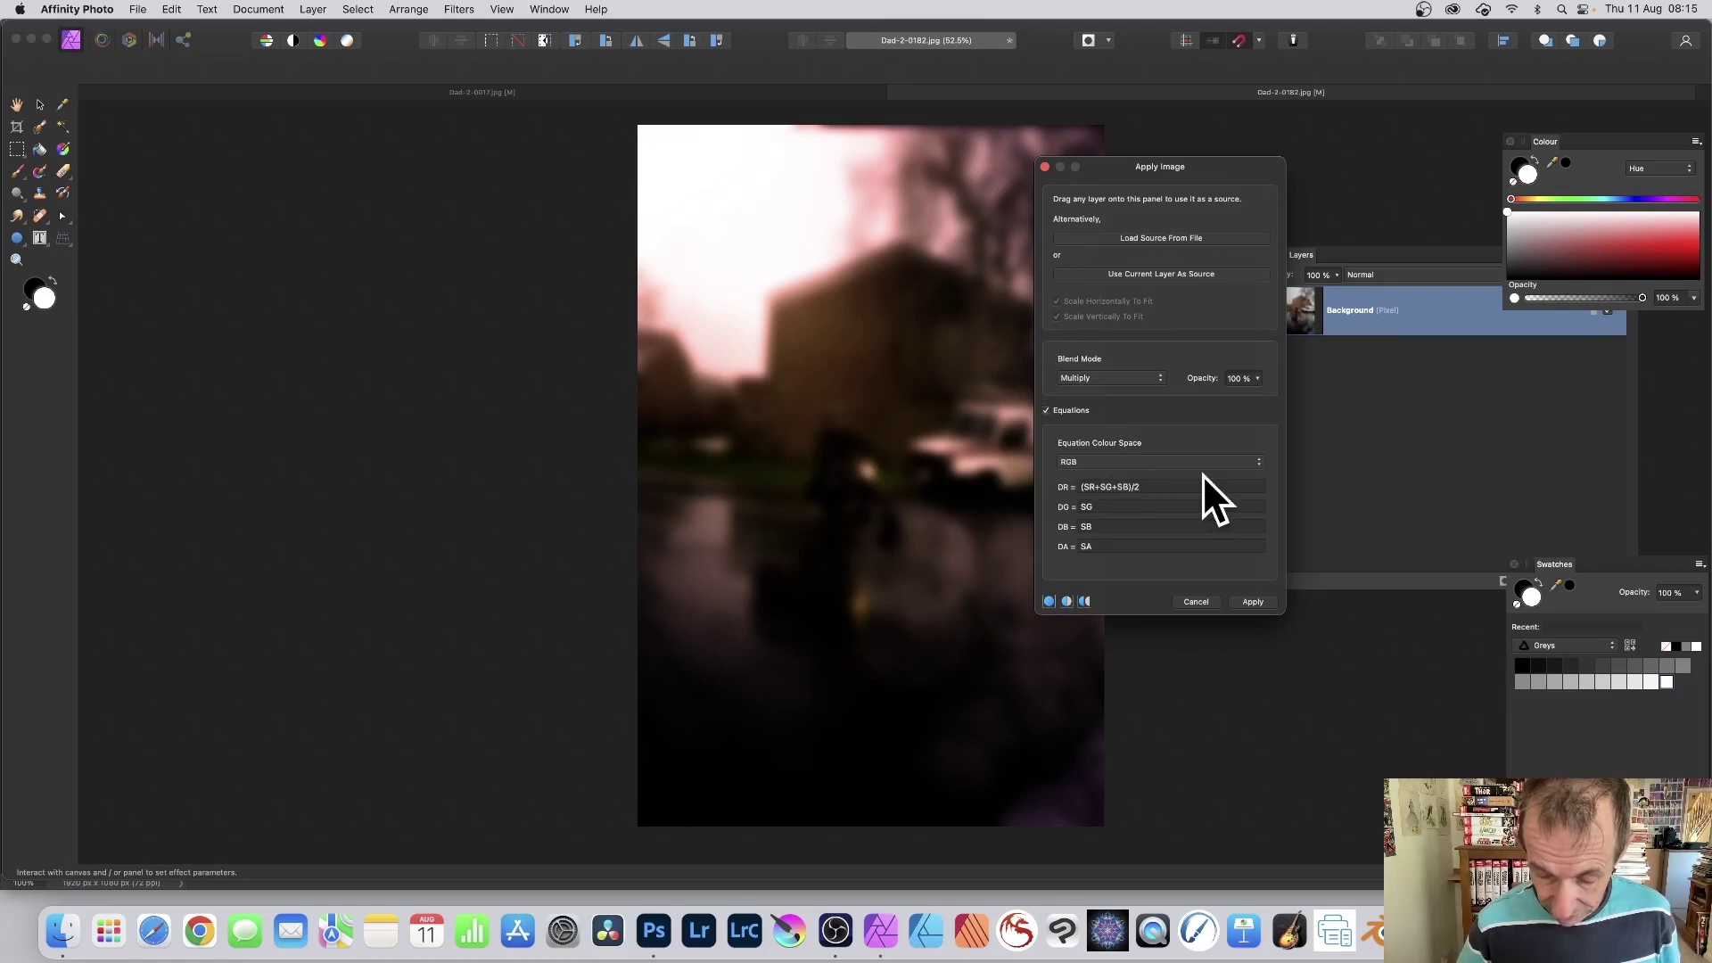
pyautogui.write('*0.8')
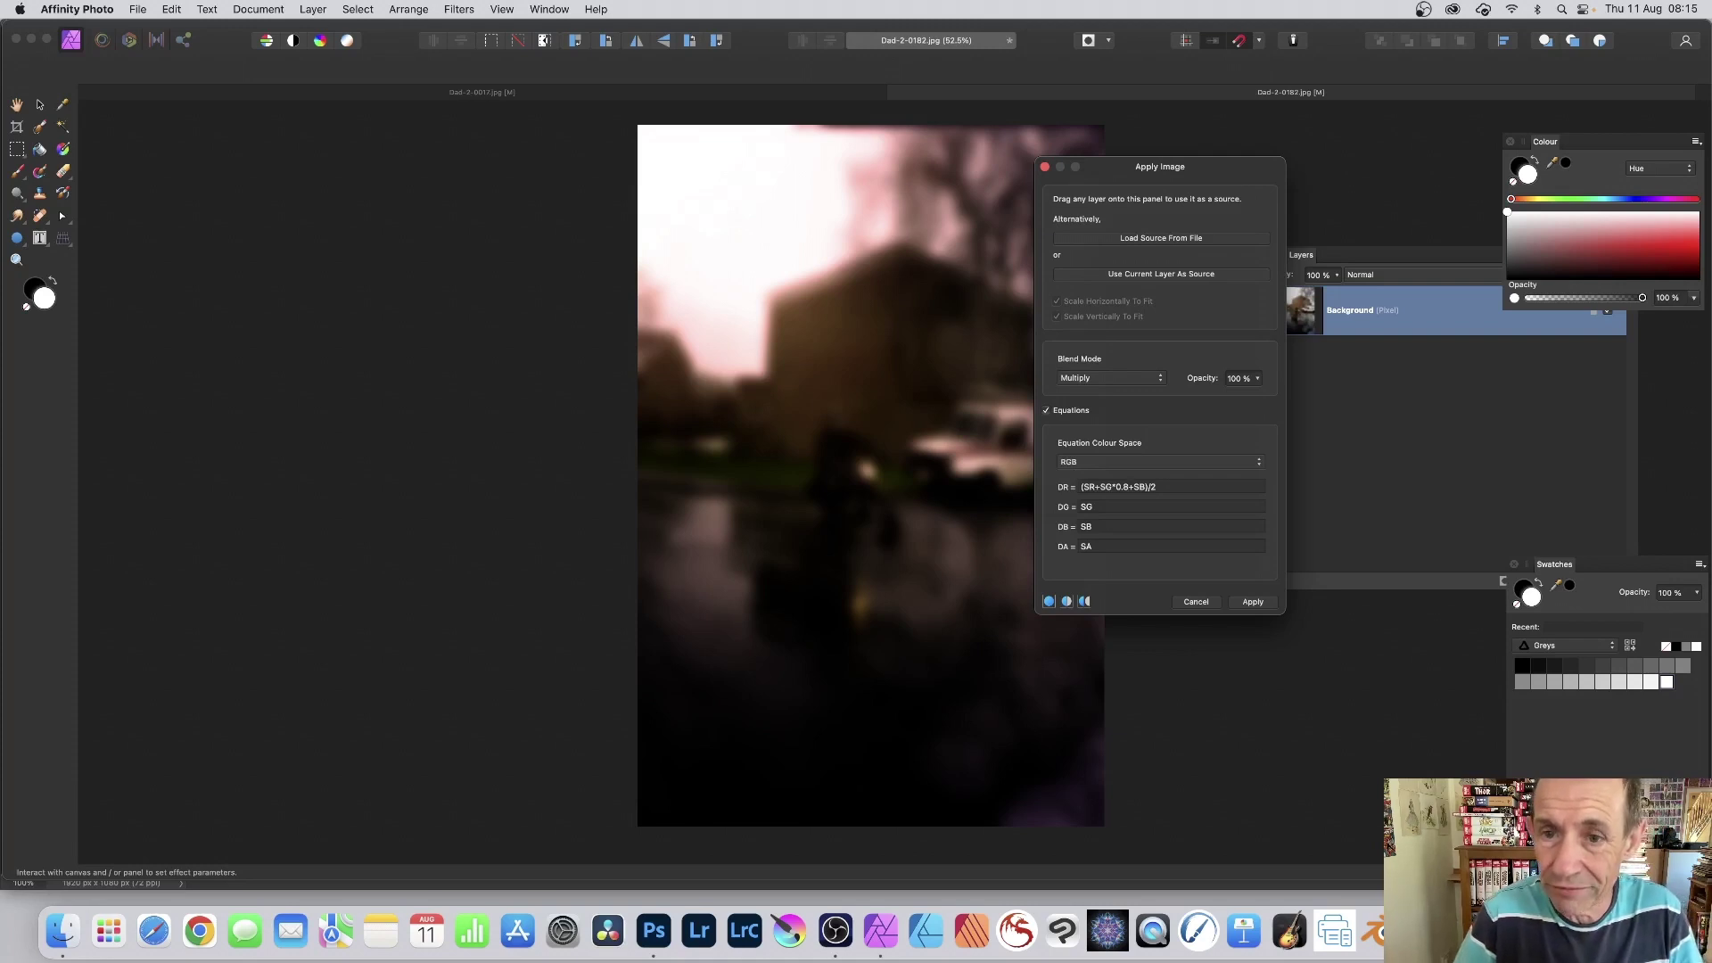
# Copy the red equation (SR+SG*0.8+SB)/2 into the green and blue channels.
pyautogui.moveTo(1163, 486); pyautogui.dragTo(1021, 482)
pyautogui.press('super+c')
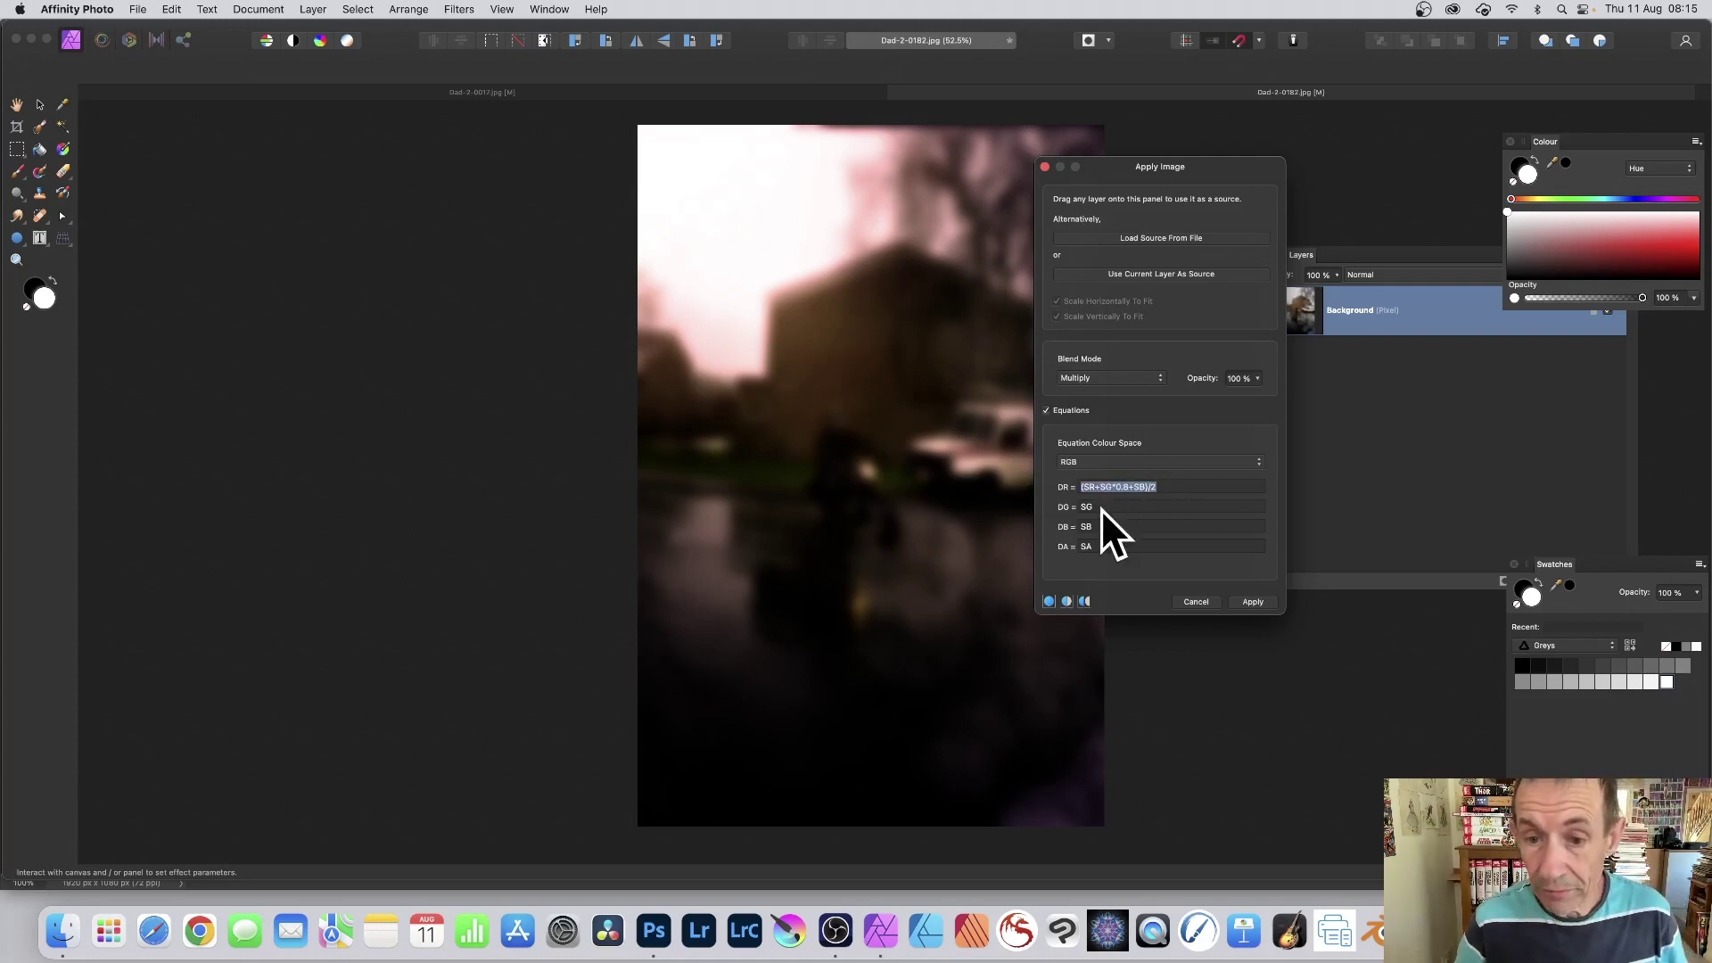
pyautogui.press('Tab')
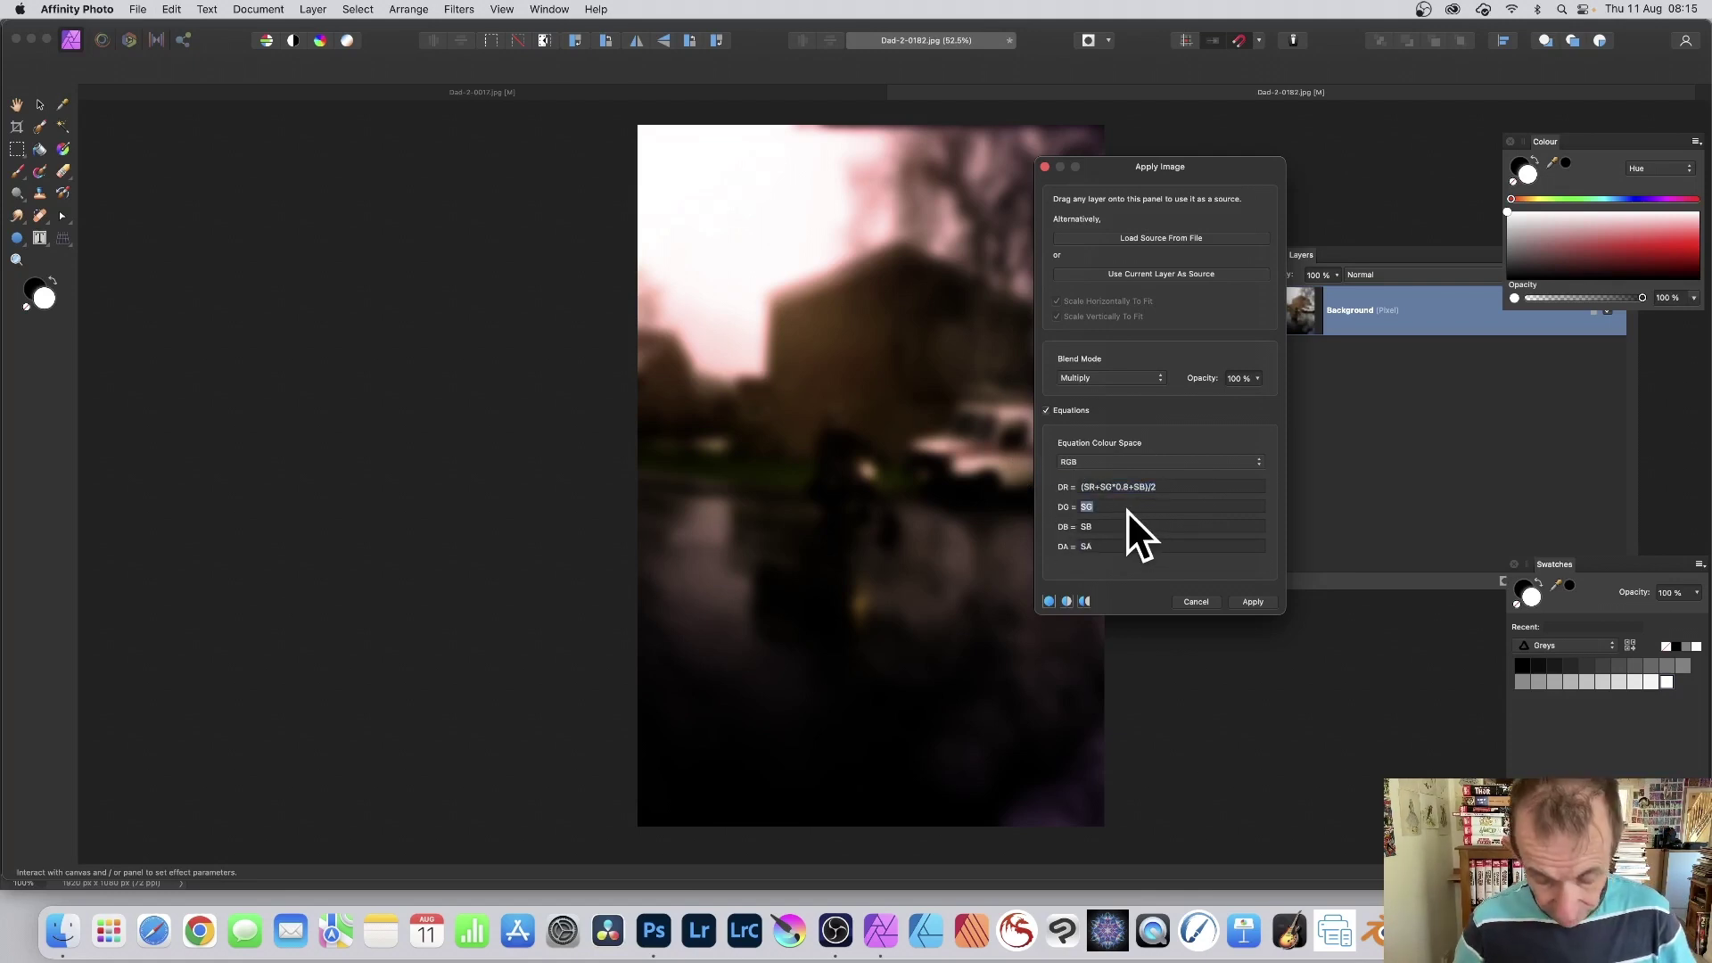
pyautogui.press('super+v')
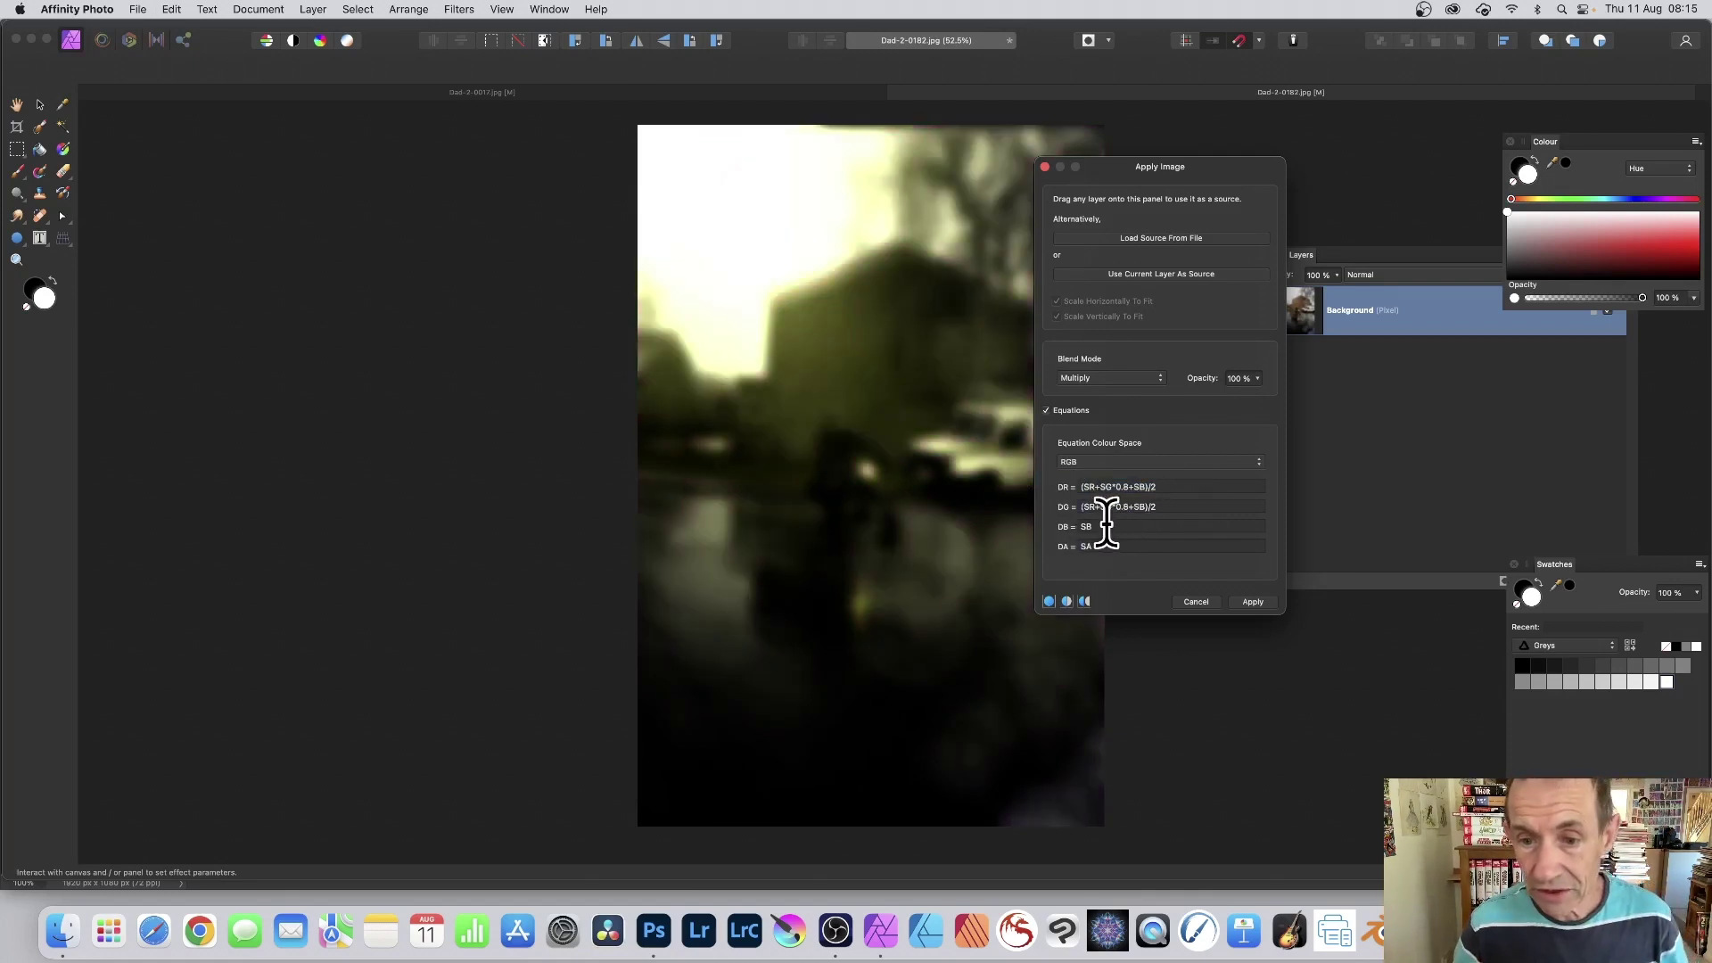
pyautogui.press('Tab')
pyautogui.press('super+v')
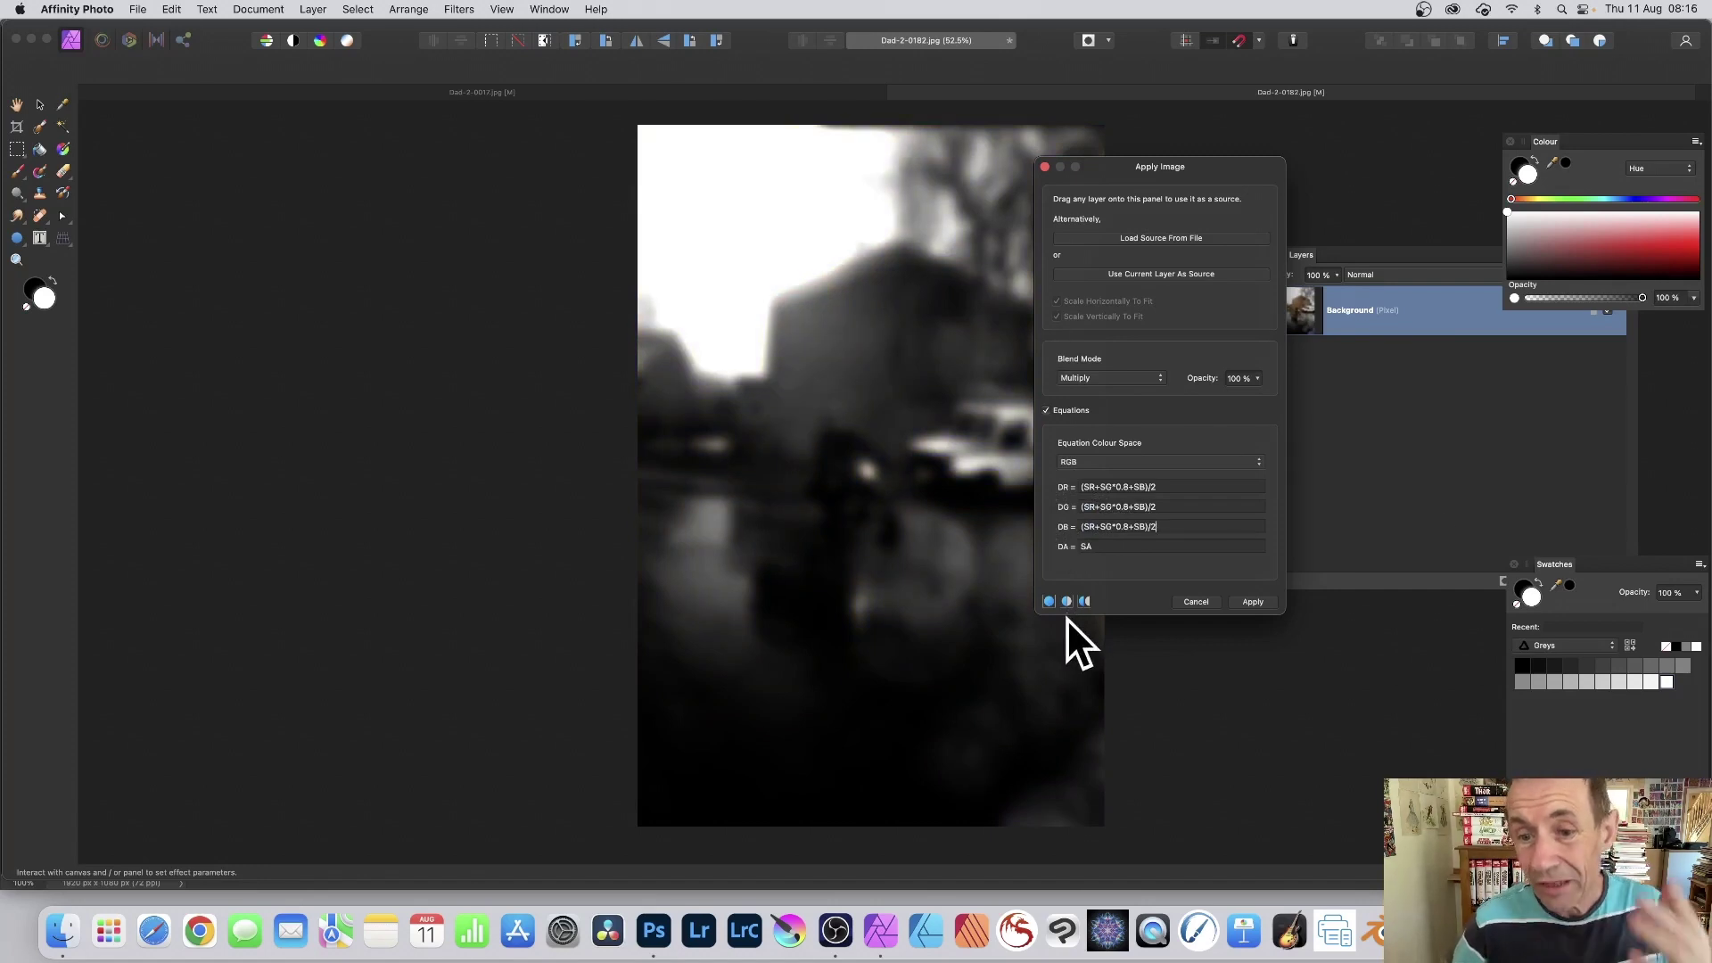
# Weight SB by 1.2 in the red equation.
pyautogui.click(1147, 487)
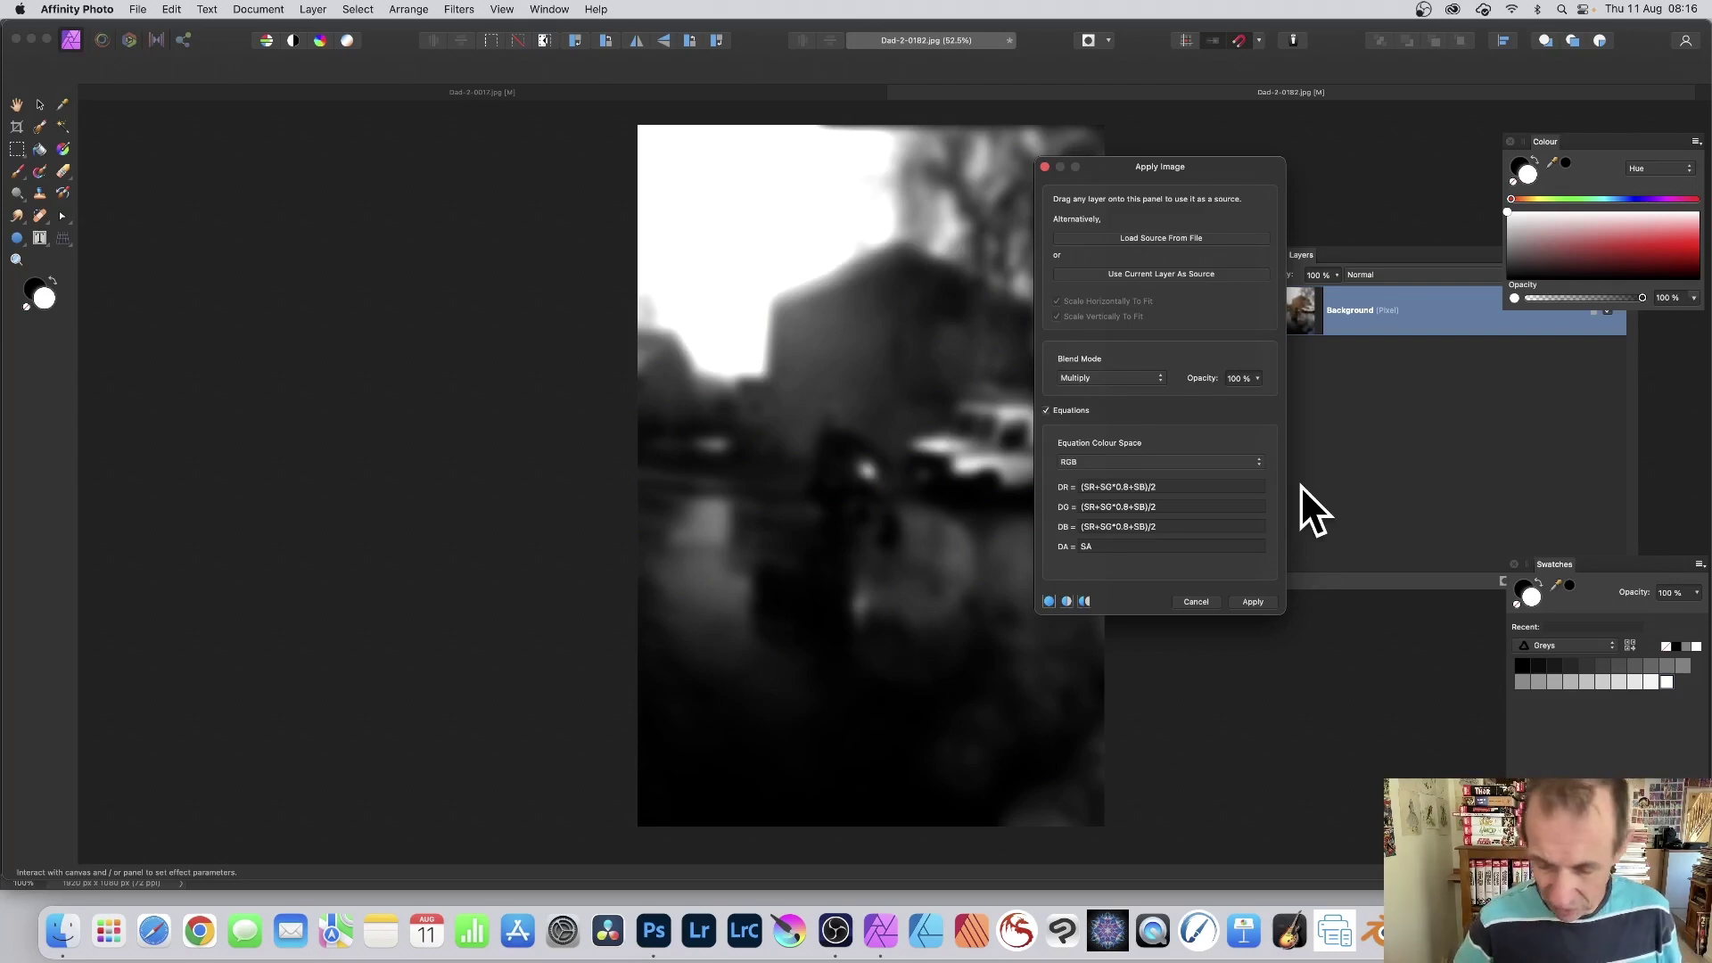
pyautogui.write('*')
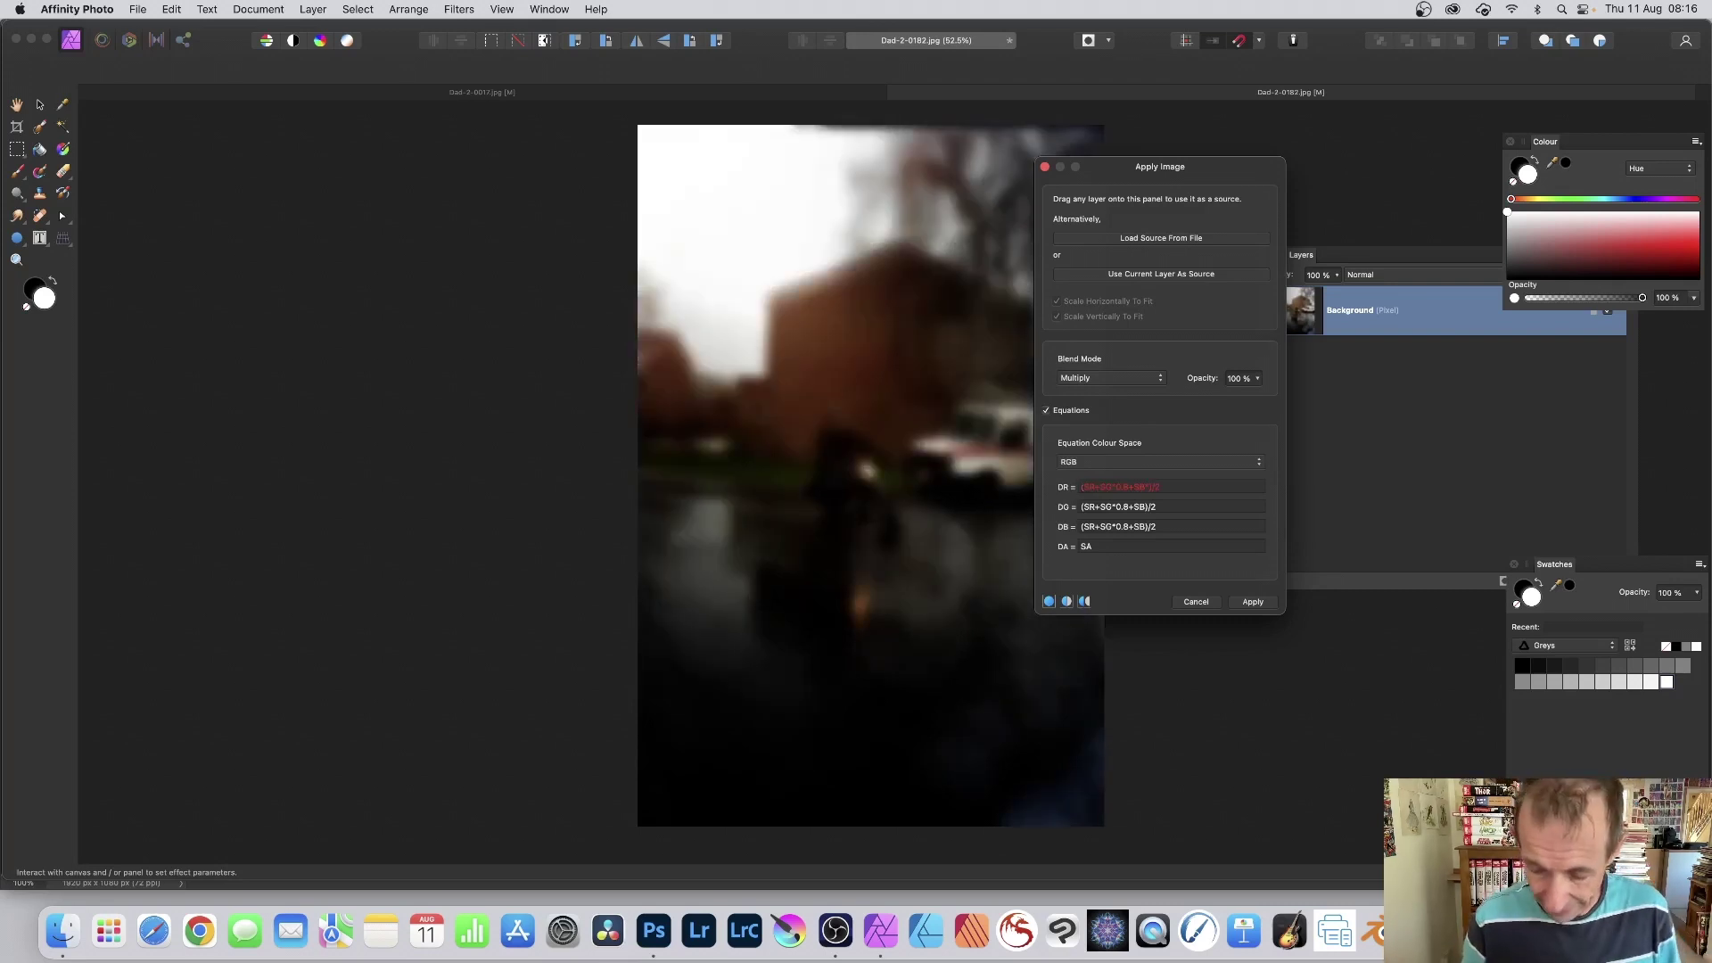
pyautogui.write('0.8')
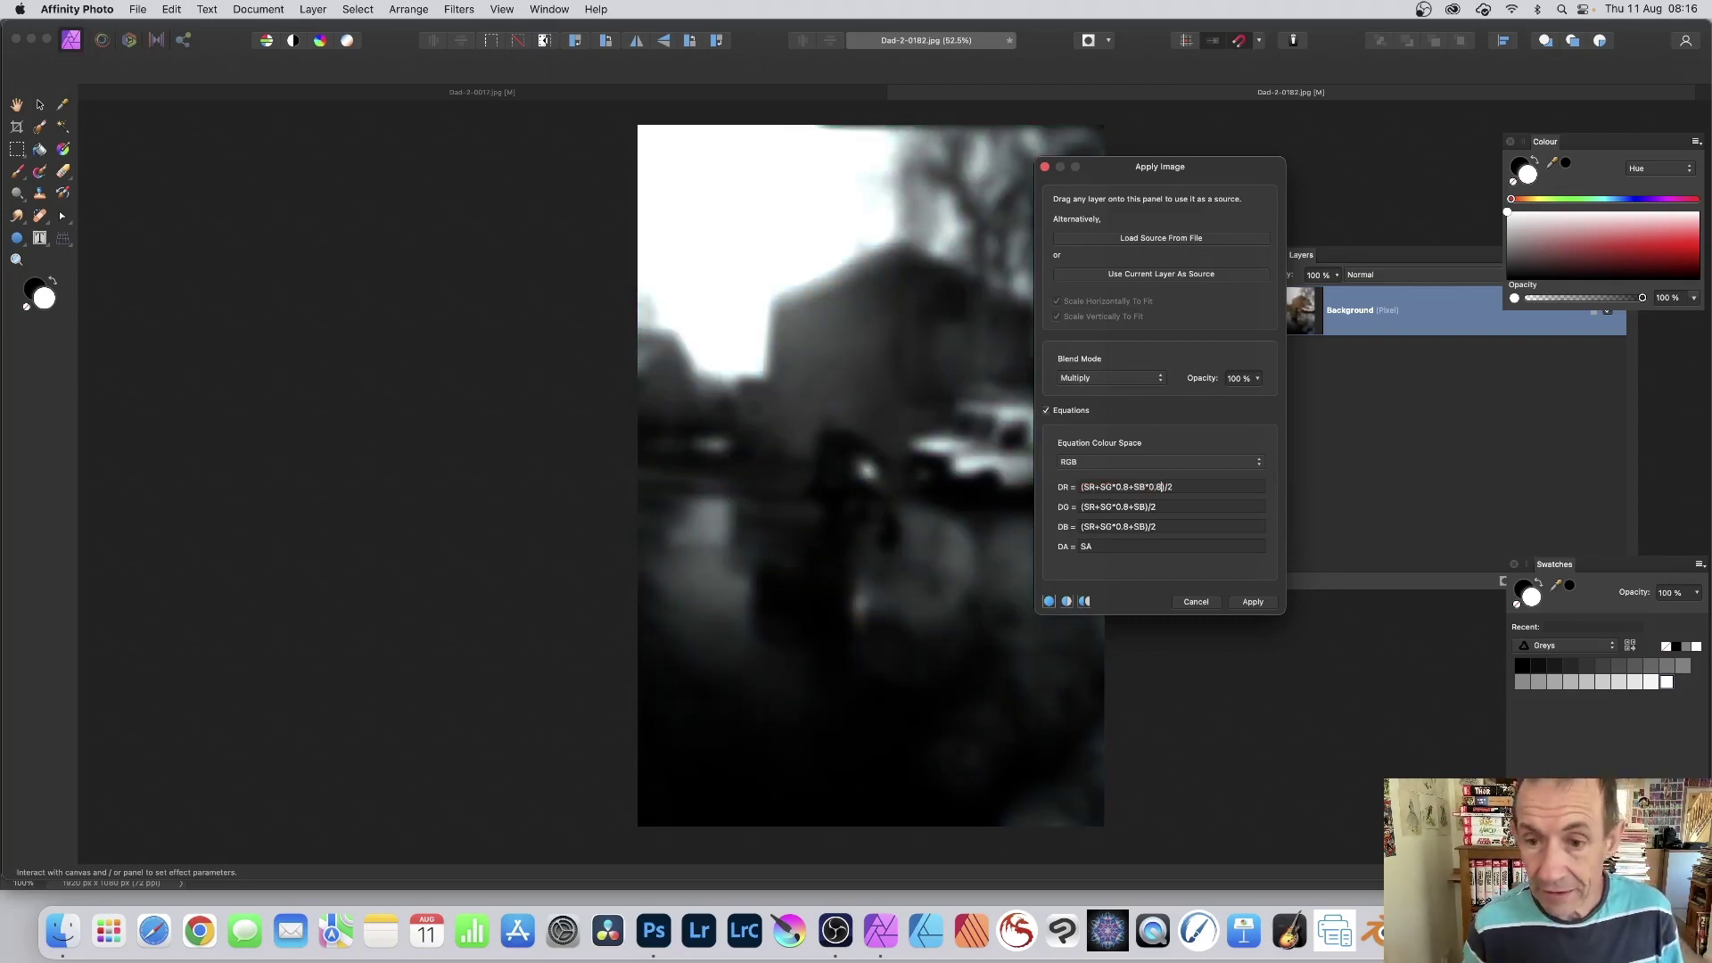
pyautogui.press('BackSpace')
pyautogui.press('BackSpace')
pyautogui.write('1.2')
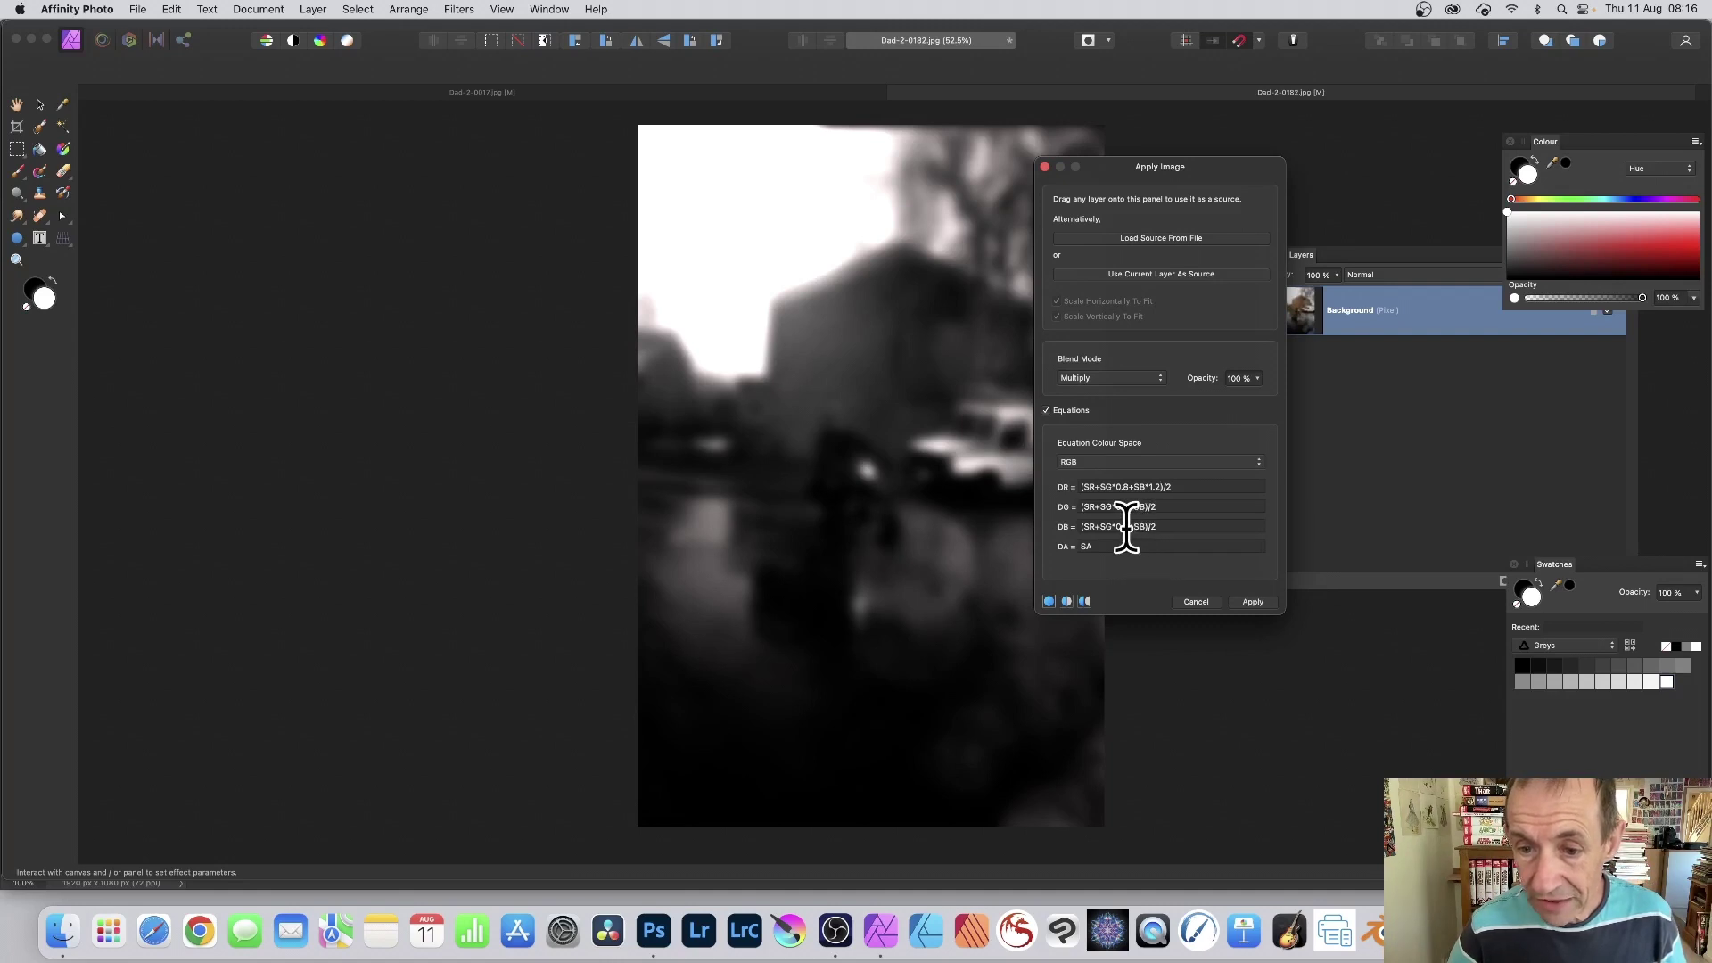
# Change the blue equation's SG weighting from 0.8 to 0.4, then to 2.2.
pyautogui.moveTo(1123, 526); pyautogui.dragTo(1129, 526)
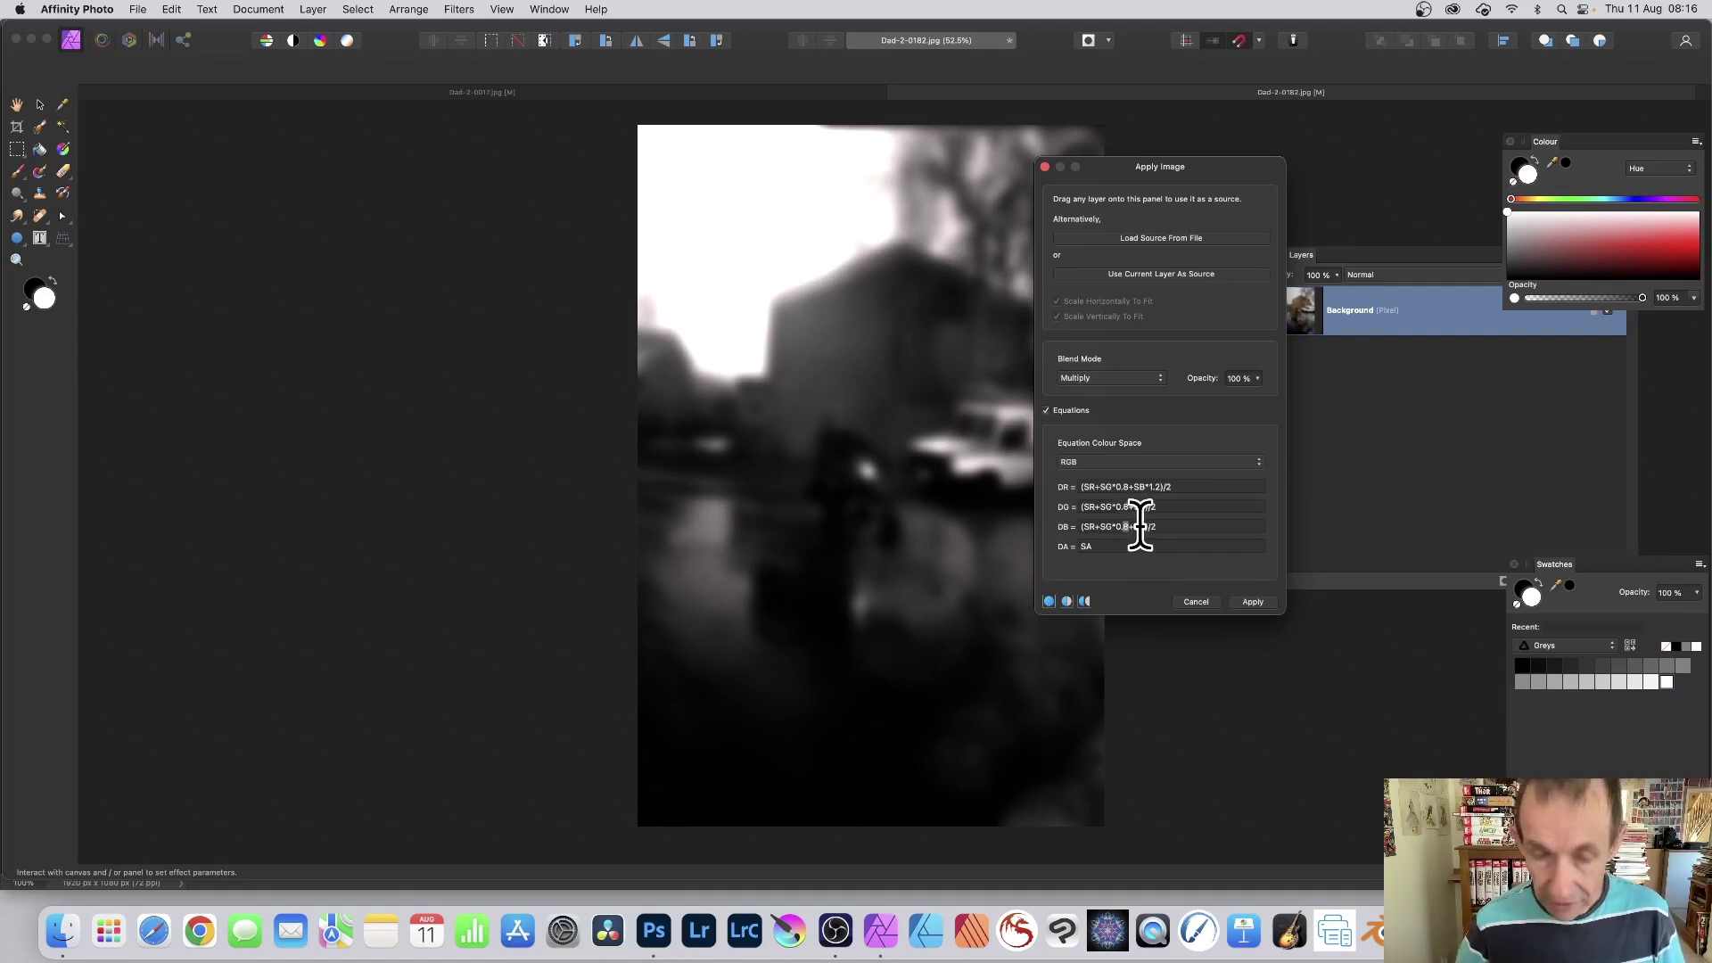
pyautogui.write('8')
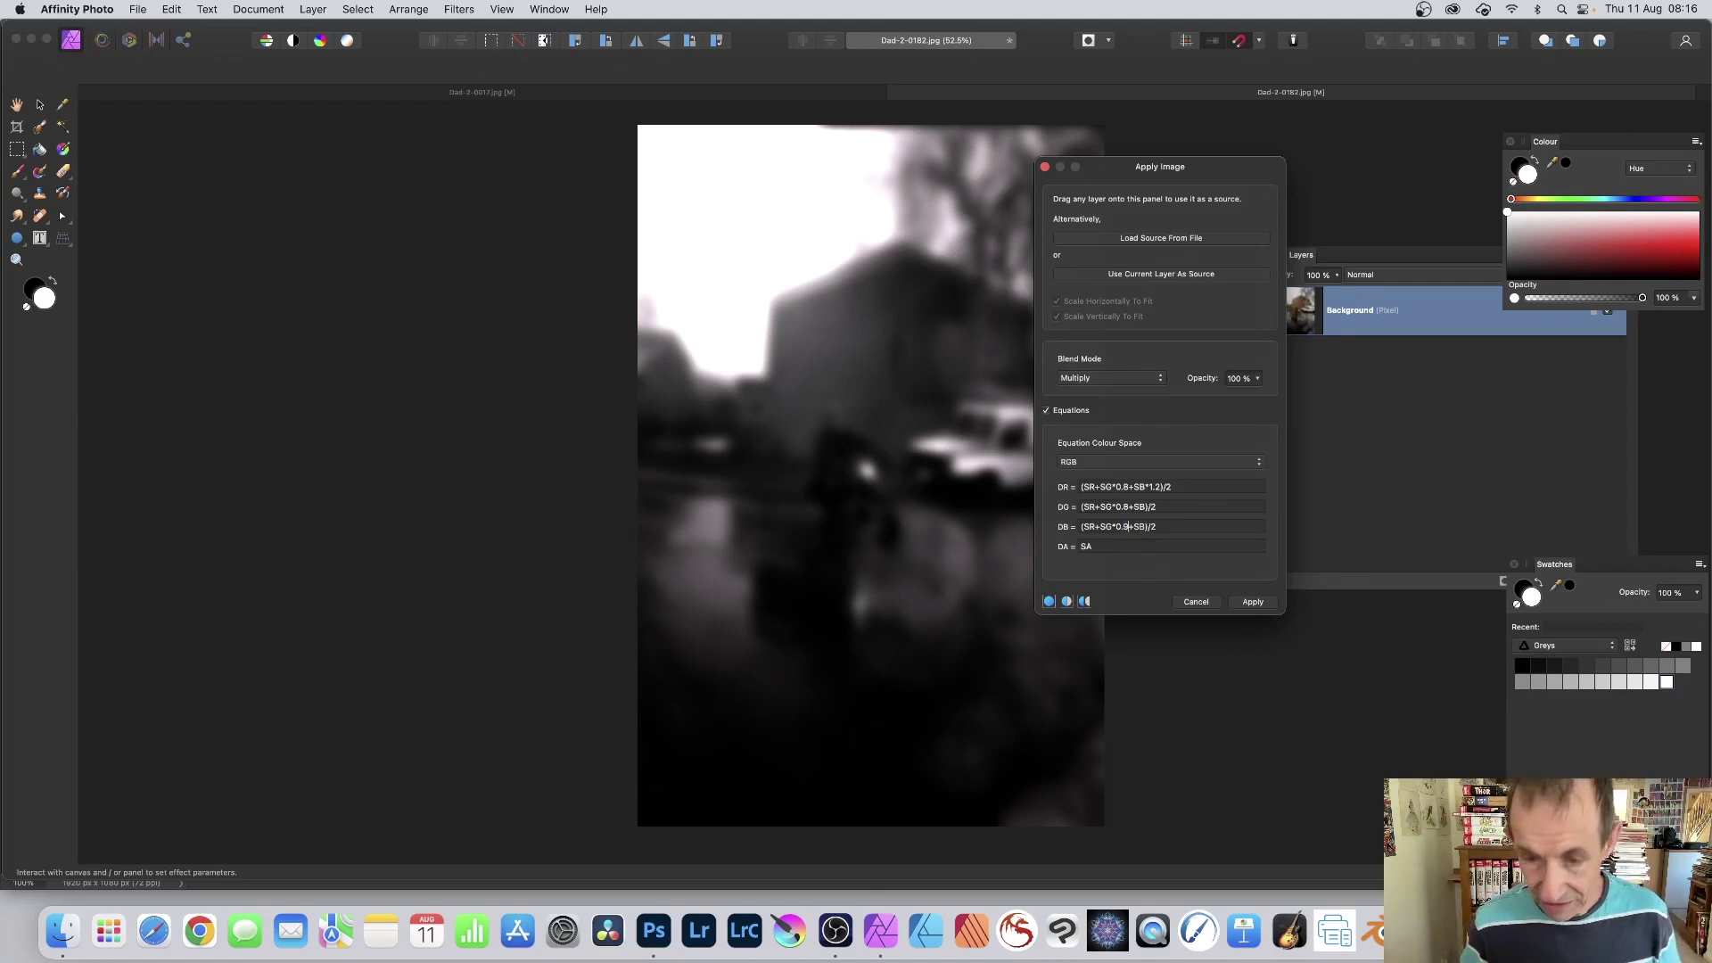
pyautogui.press('BackSpace')
pyautogui.write('4')
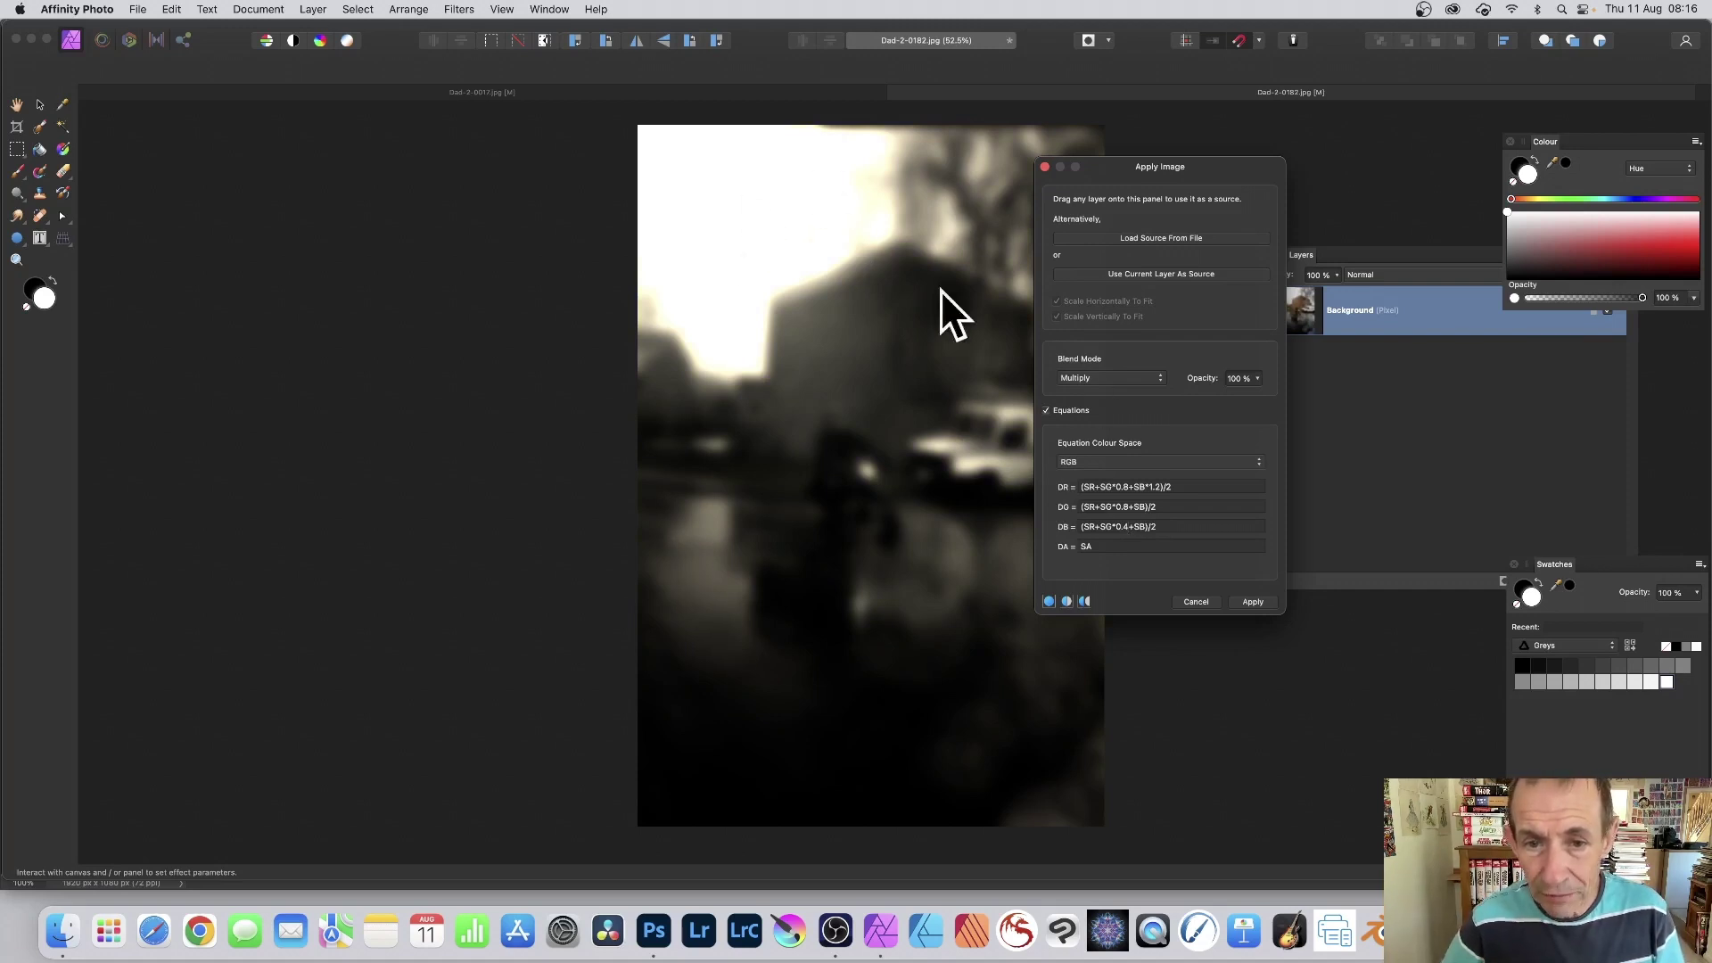
pyautogui.press('BackSpace')
pyautogui.press('BackSpace')
pyautogui.press('BackSpace')
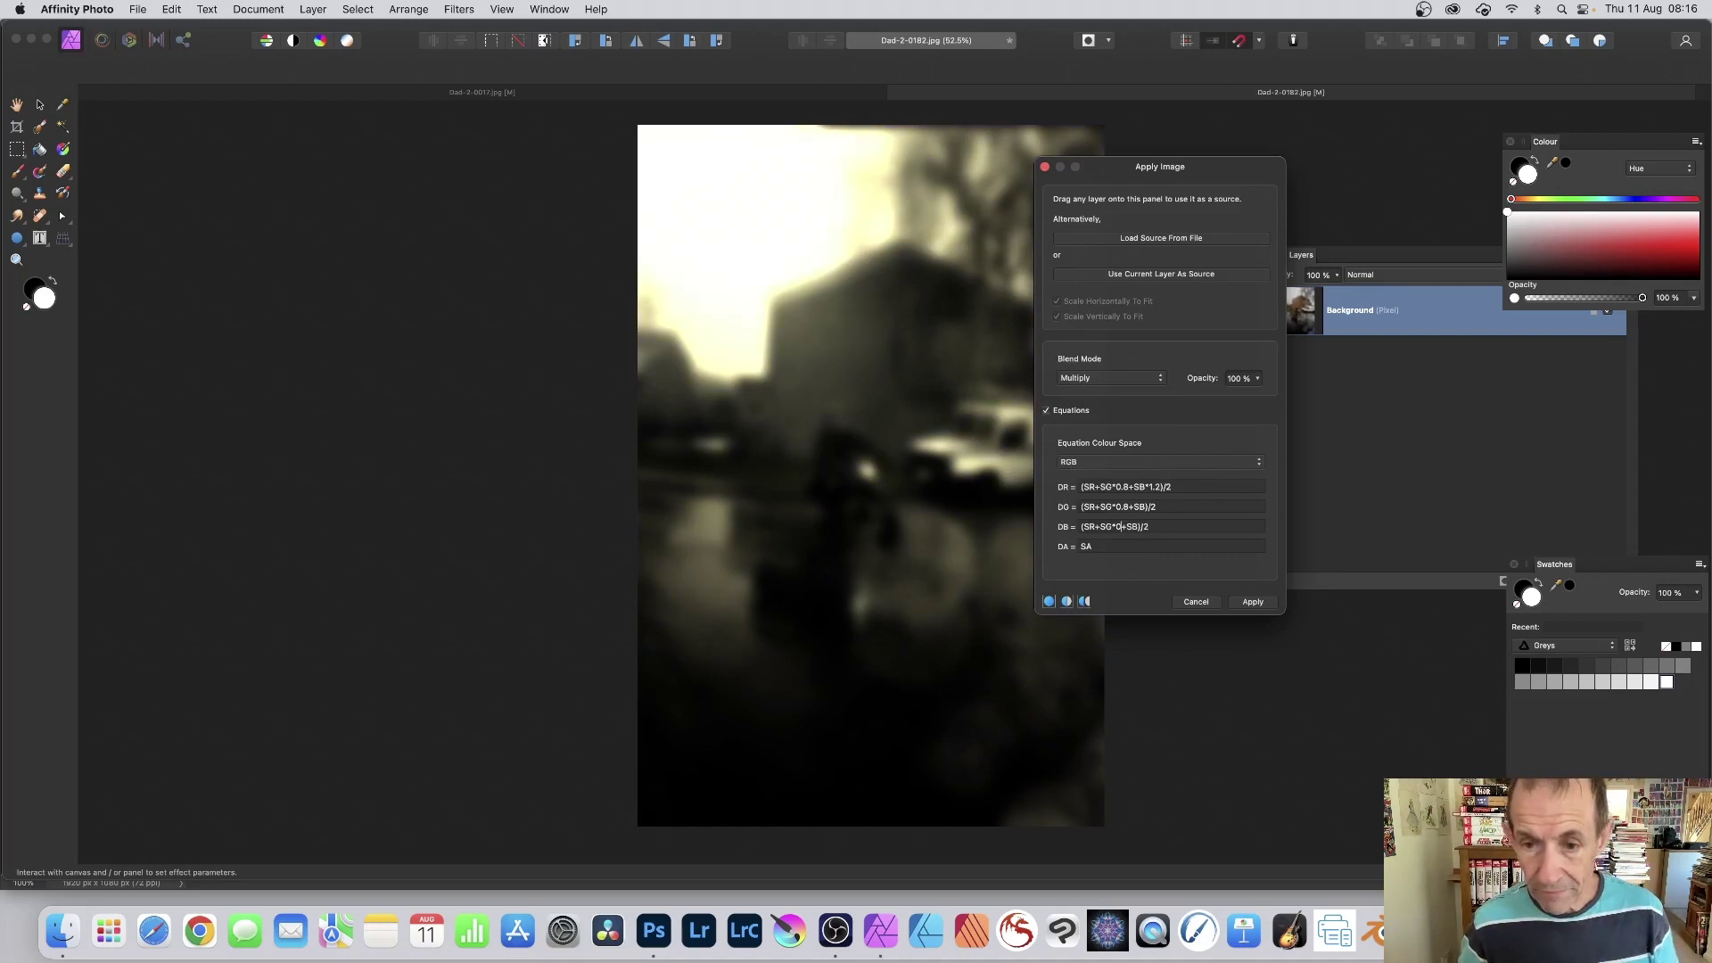
pyautogui.write('2.2')
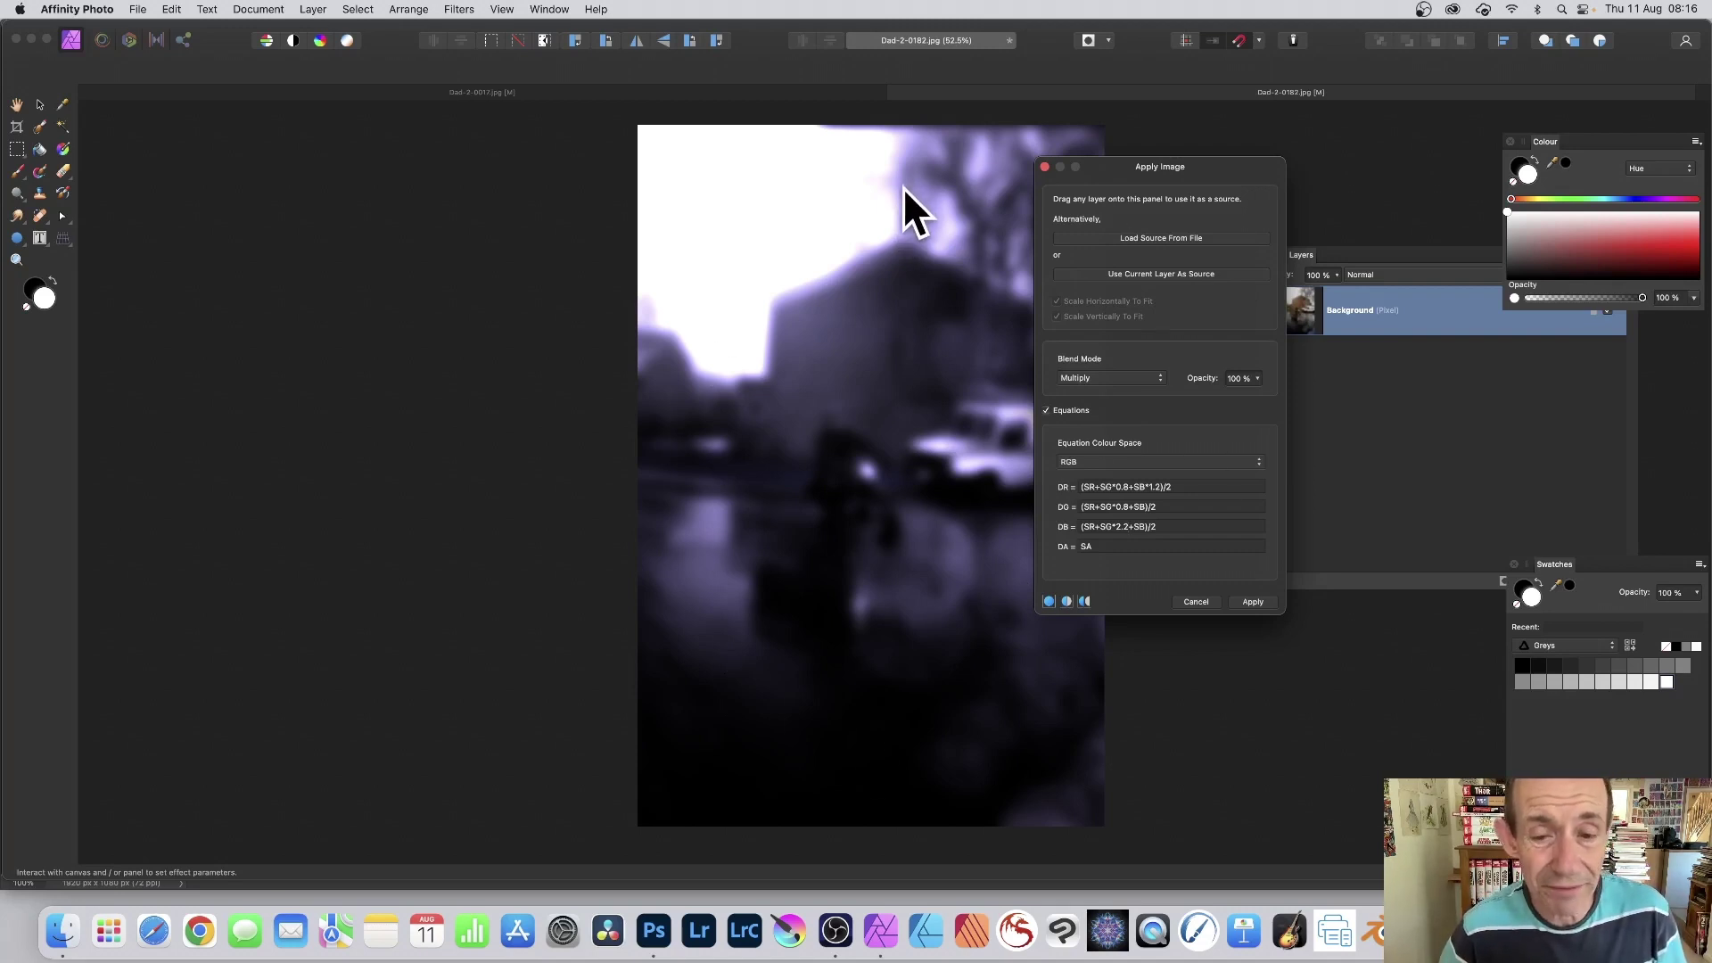
# Switch the Apply Image blend mode to Vivid Light.
pyautogui.click(1085, 380)
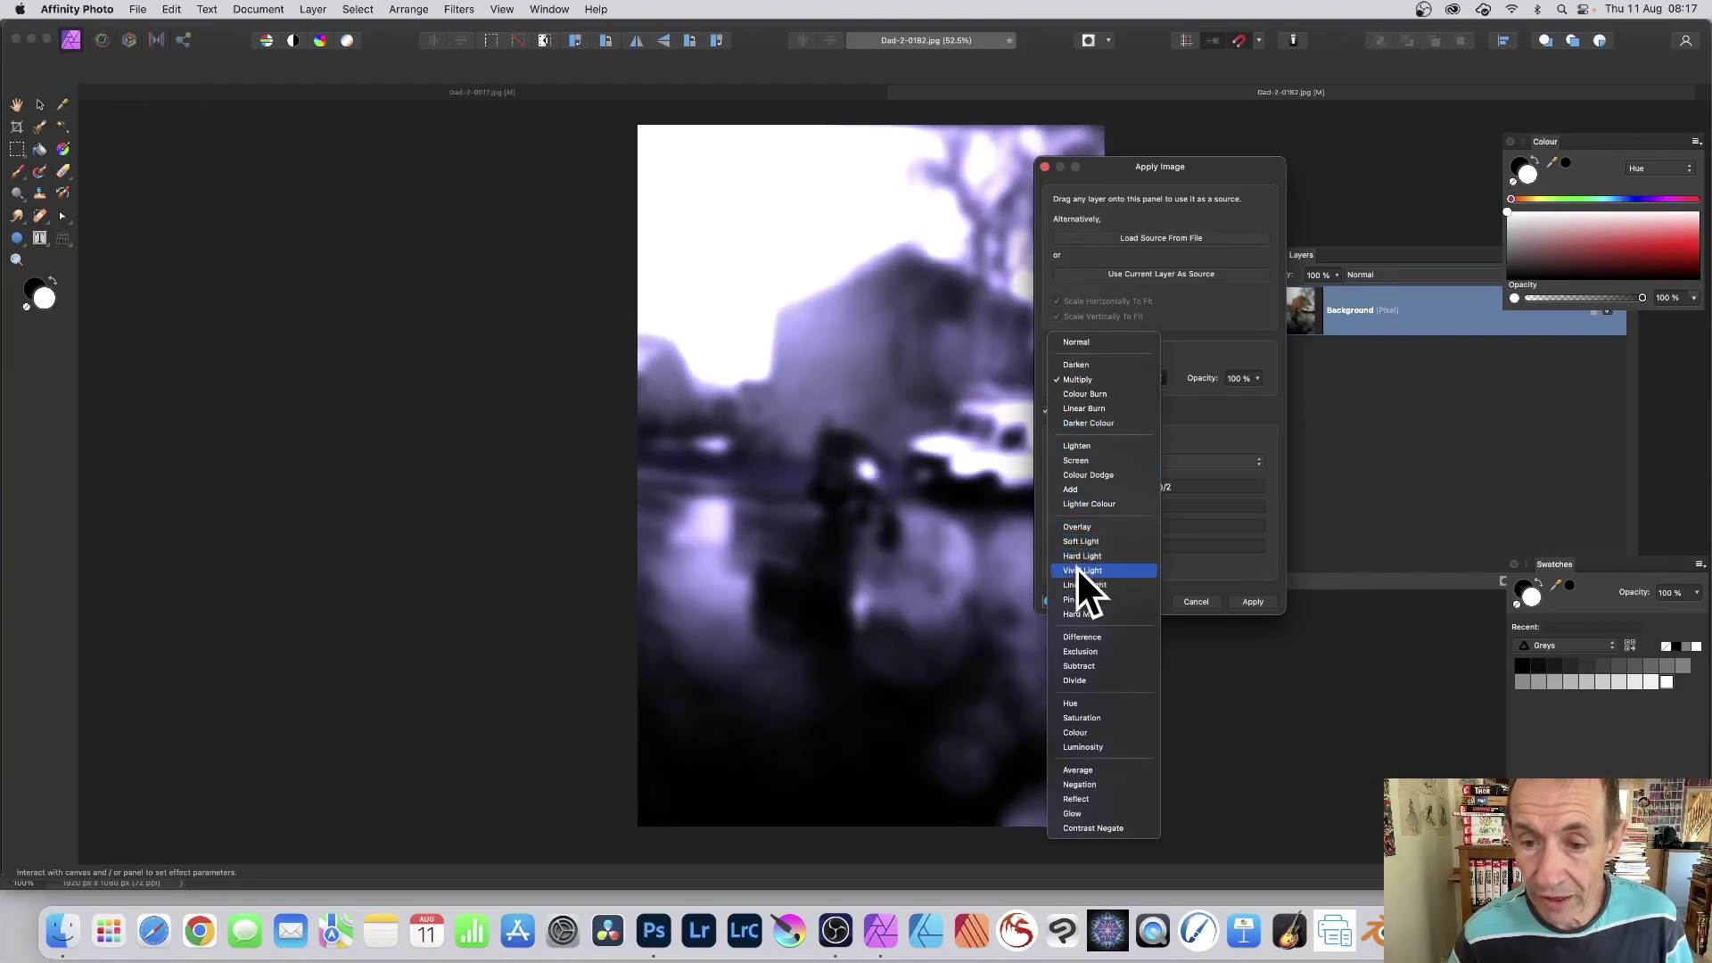
pyautogui.click(1078, 570)
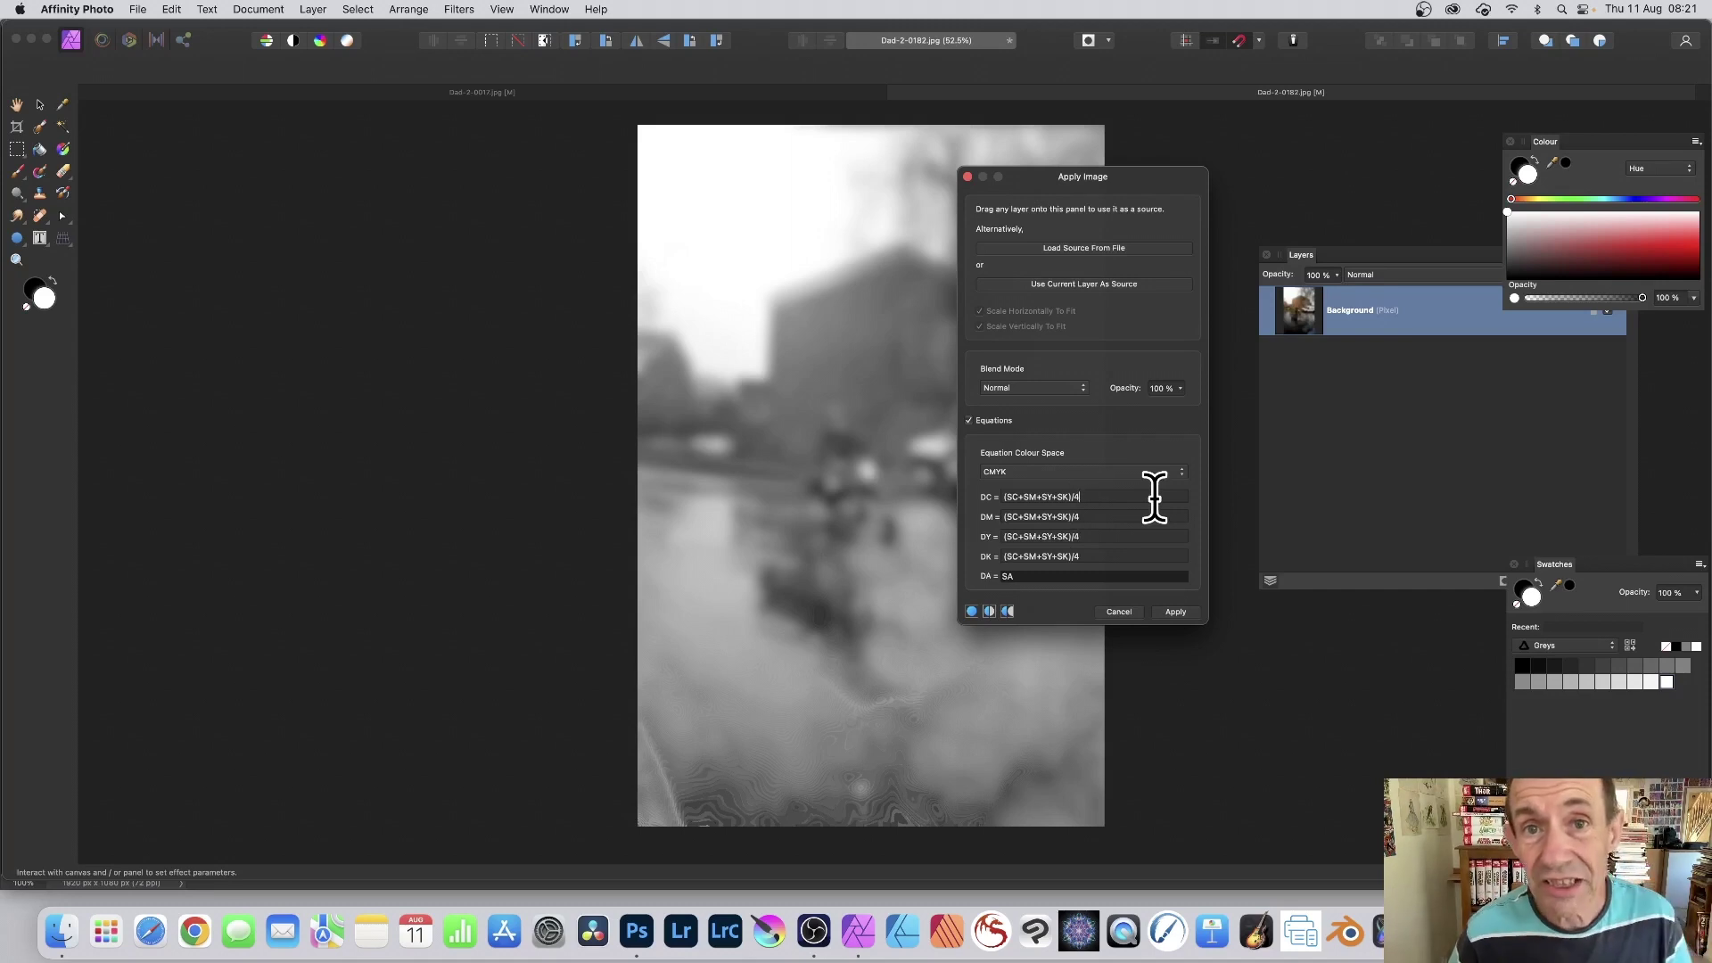
# Try divisors /6, /8 and /2 in the cyan and magenta CMYK equations, then restore /4.
pyautogui.press('BackSpace')
pyautogui.press('BackSpace')
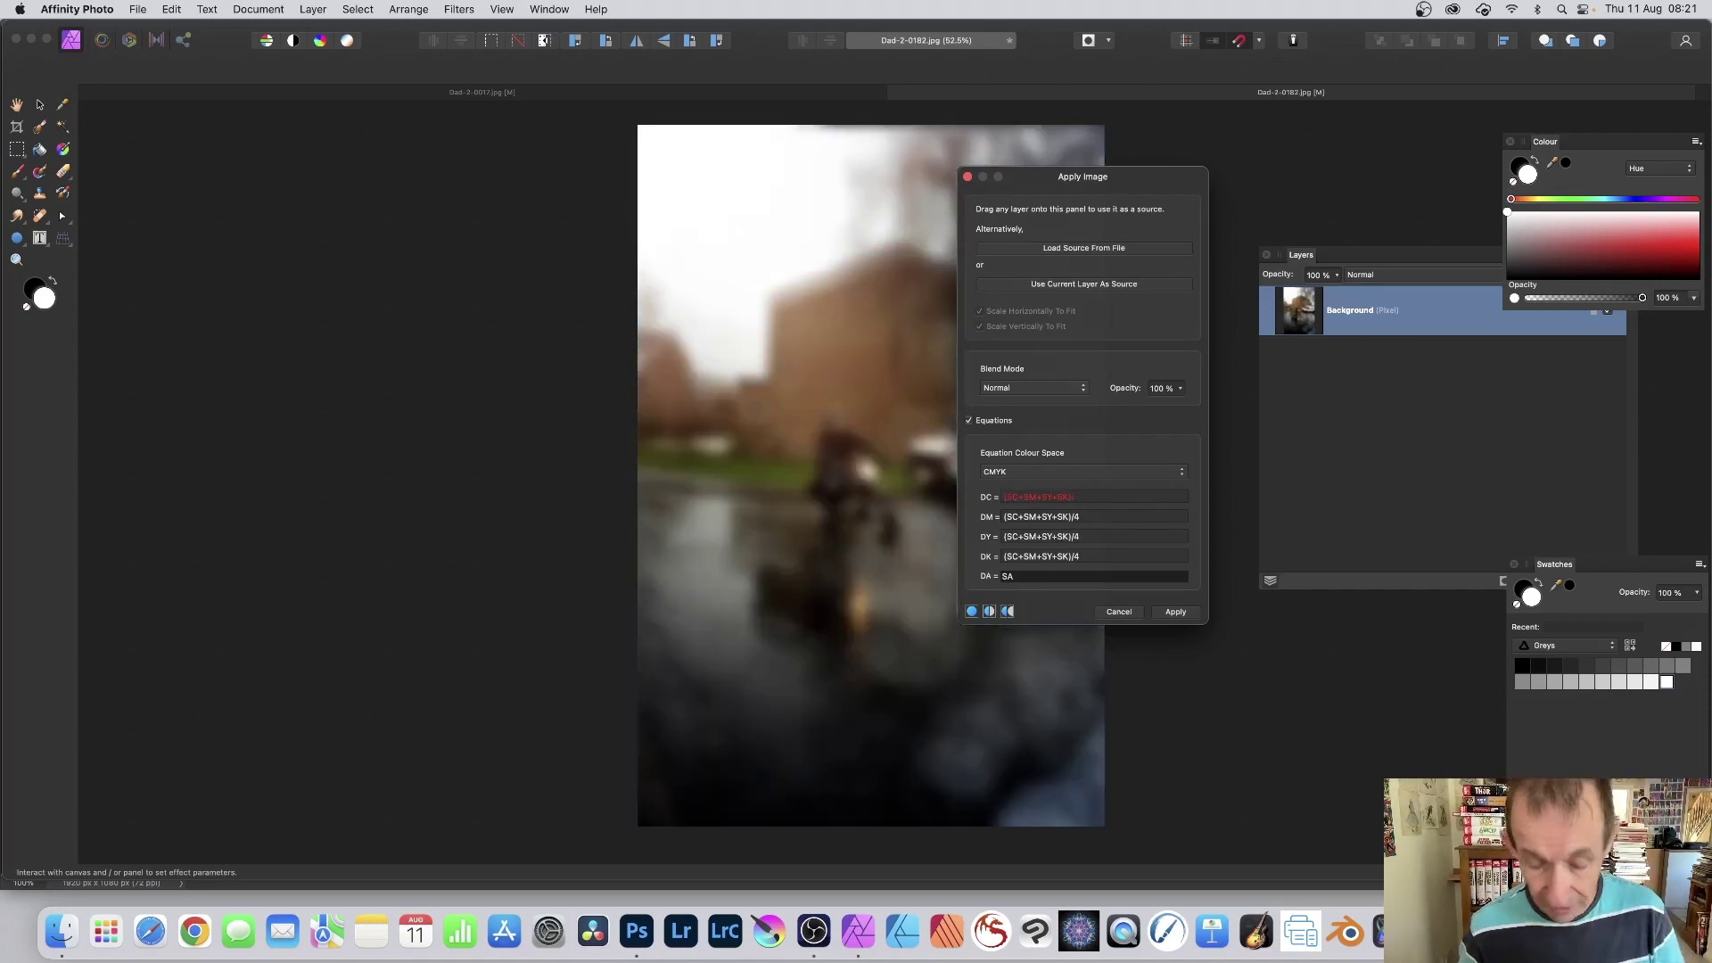
pyautogui.write('6')
pyautogui.click(1082, 517)
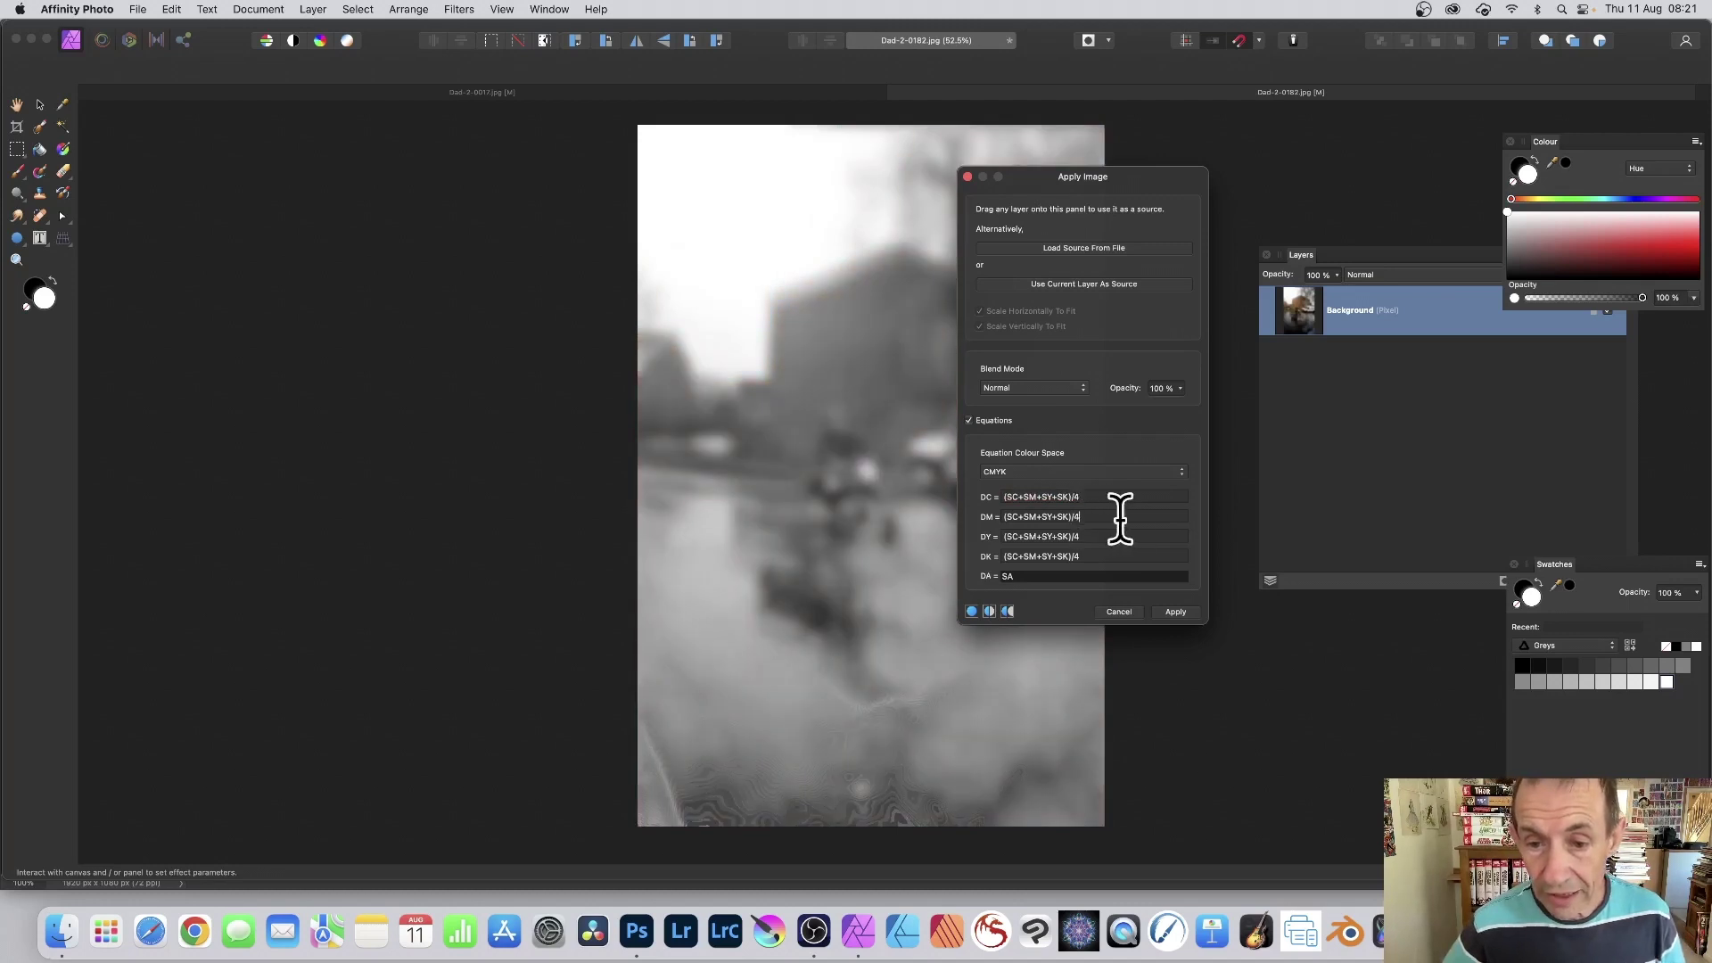
pyautogui.press('BackSpace')
pyautogui.press('BackSpace')
pyautogui.write('/8')
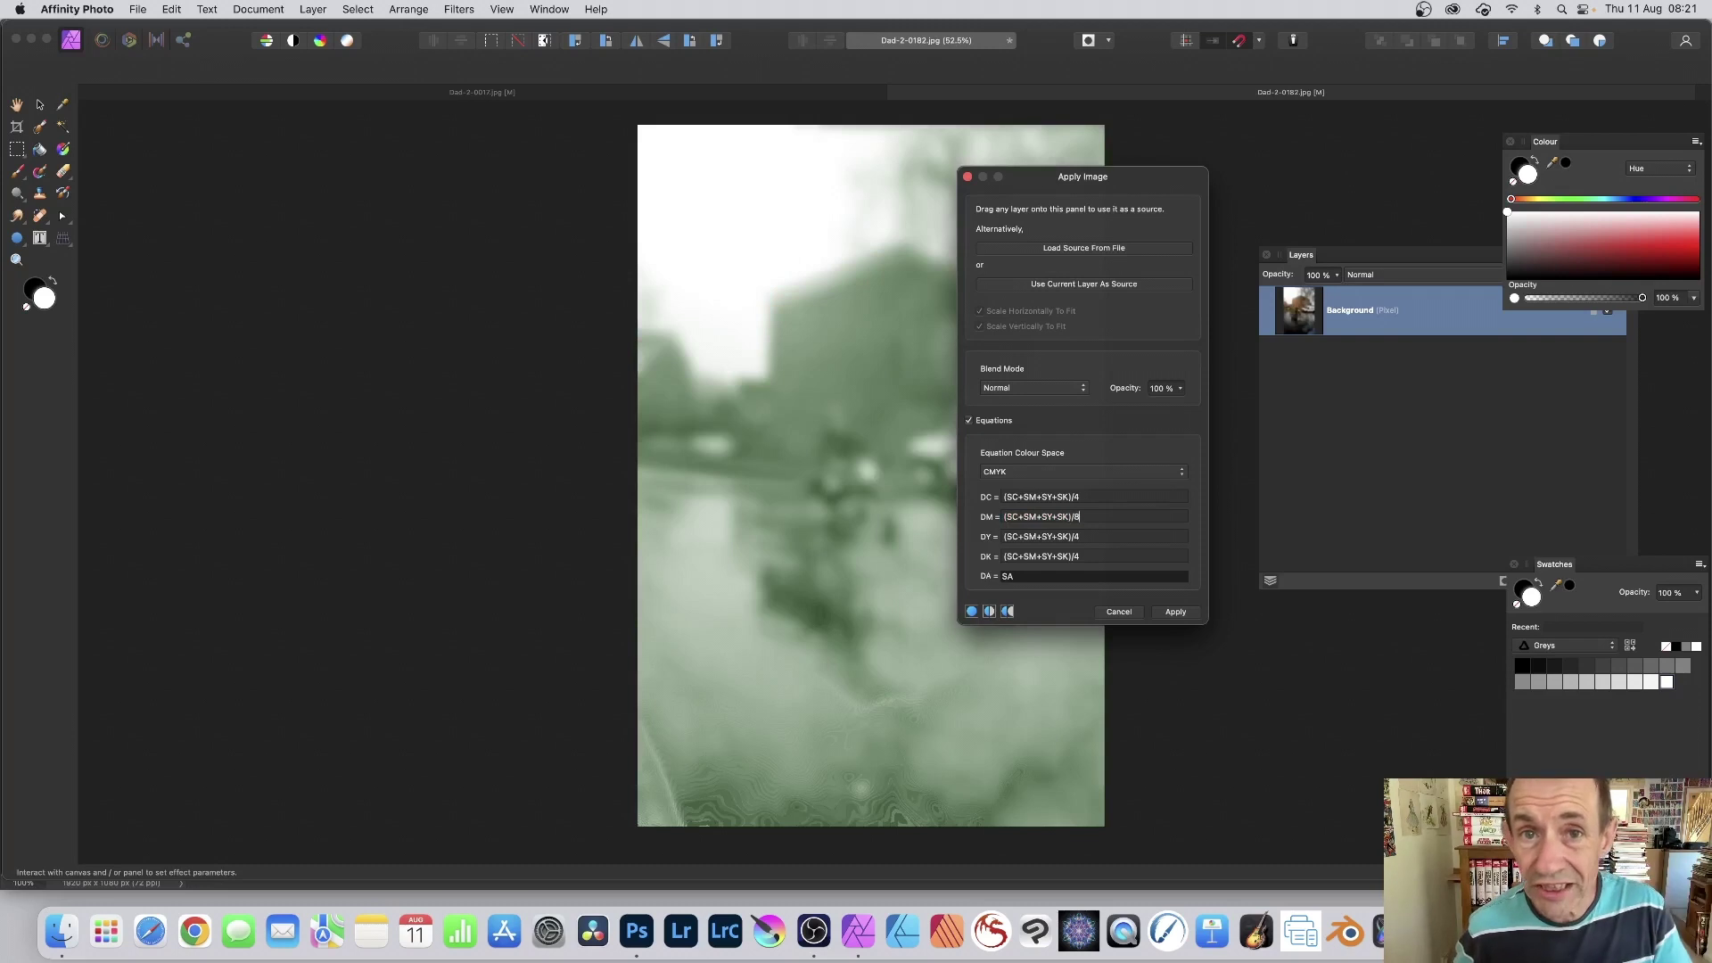
pyautogui.press('BackSpace')
pyautogui.press('BackSpace')
pyautogui.write('/2')
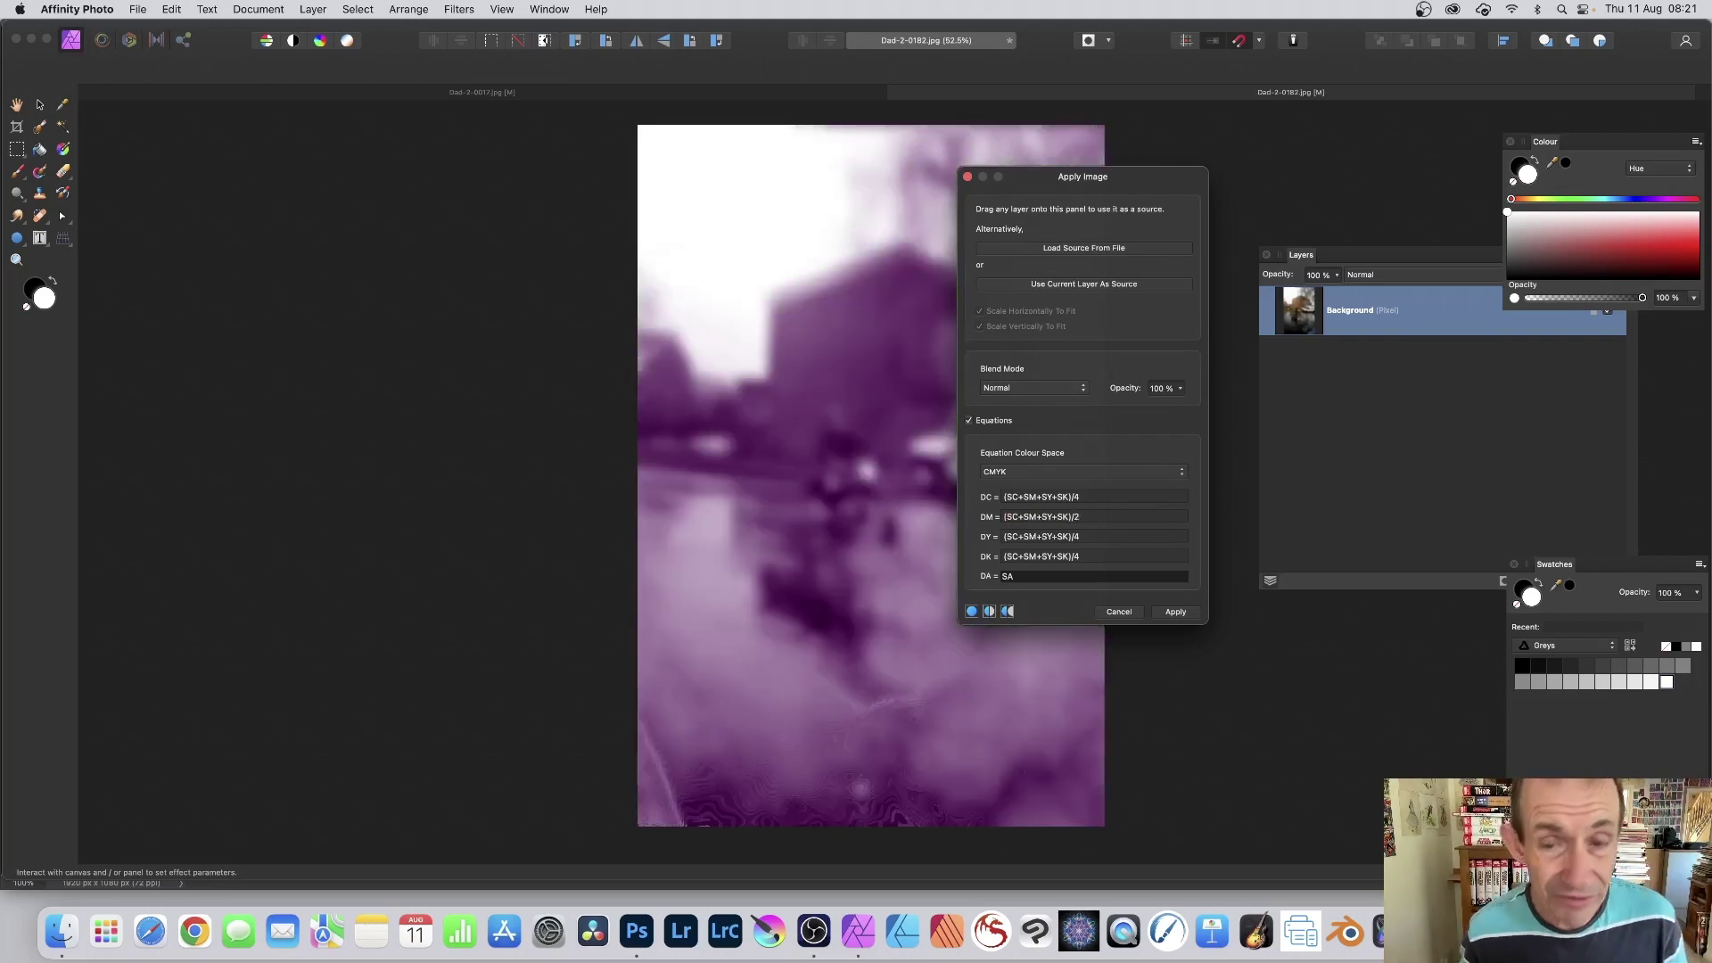
pyautogui.press('BackSpace')
pyautogui.write('4')
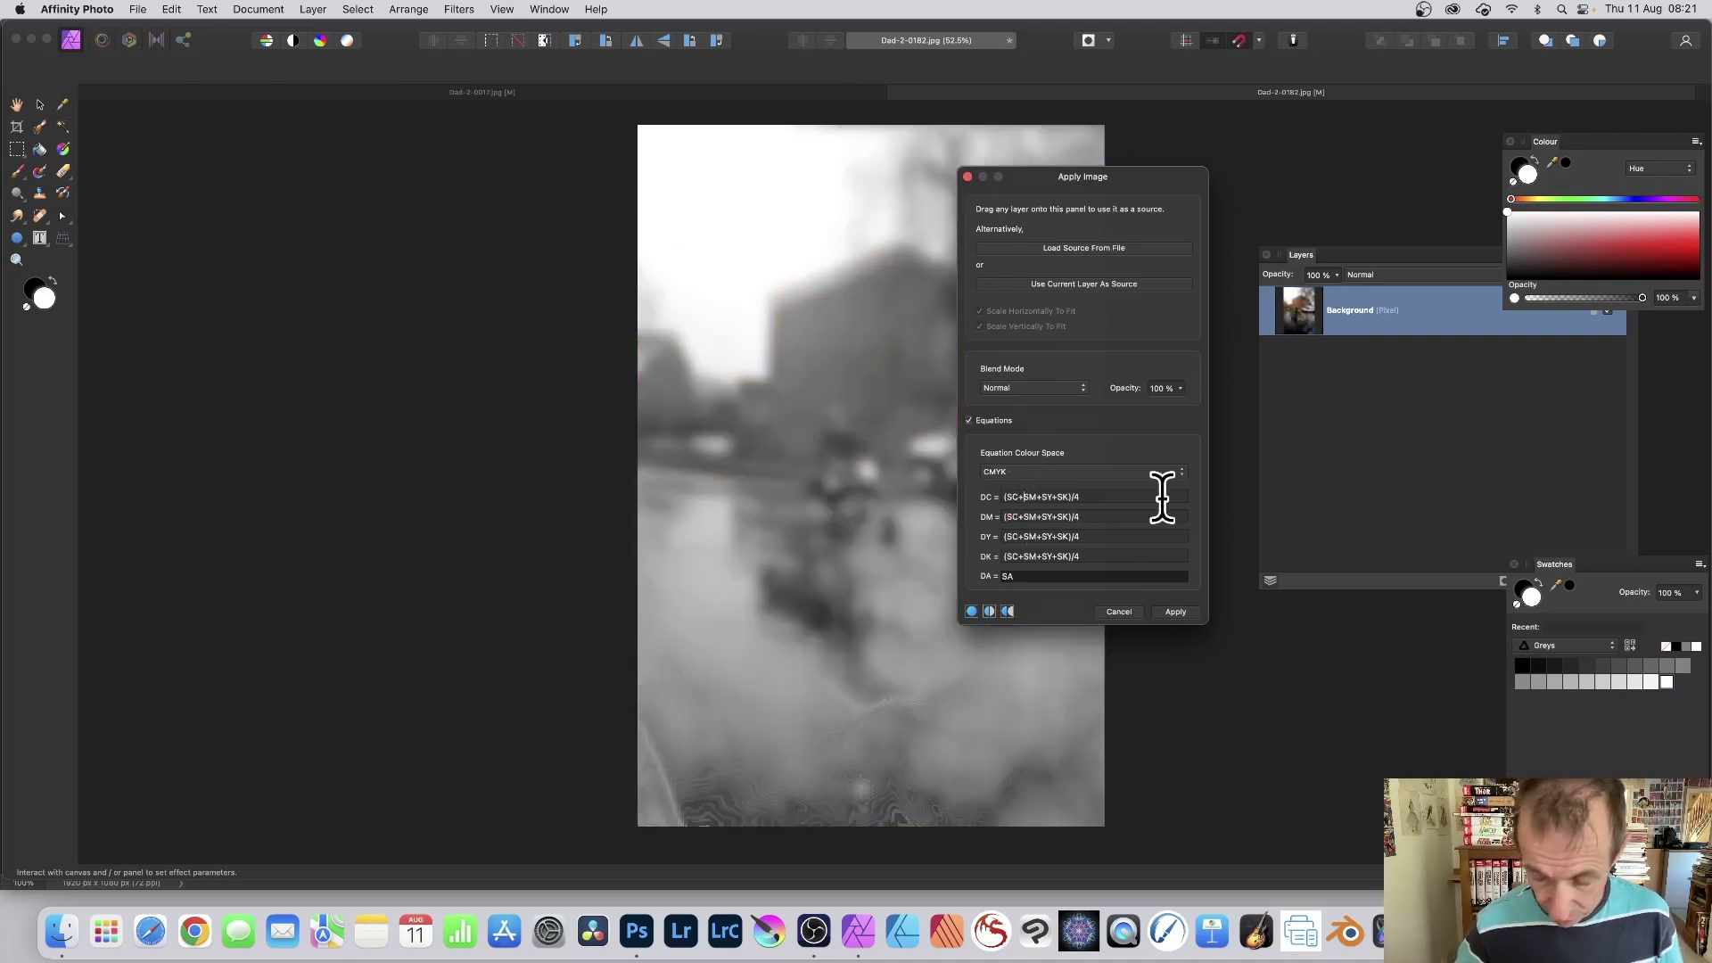
pyautogui.write('0.6*')
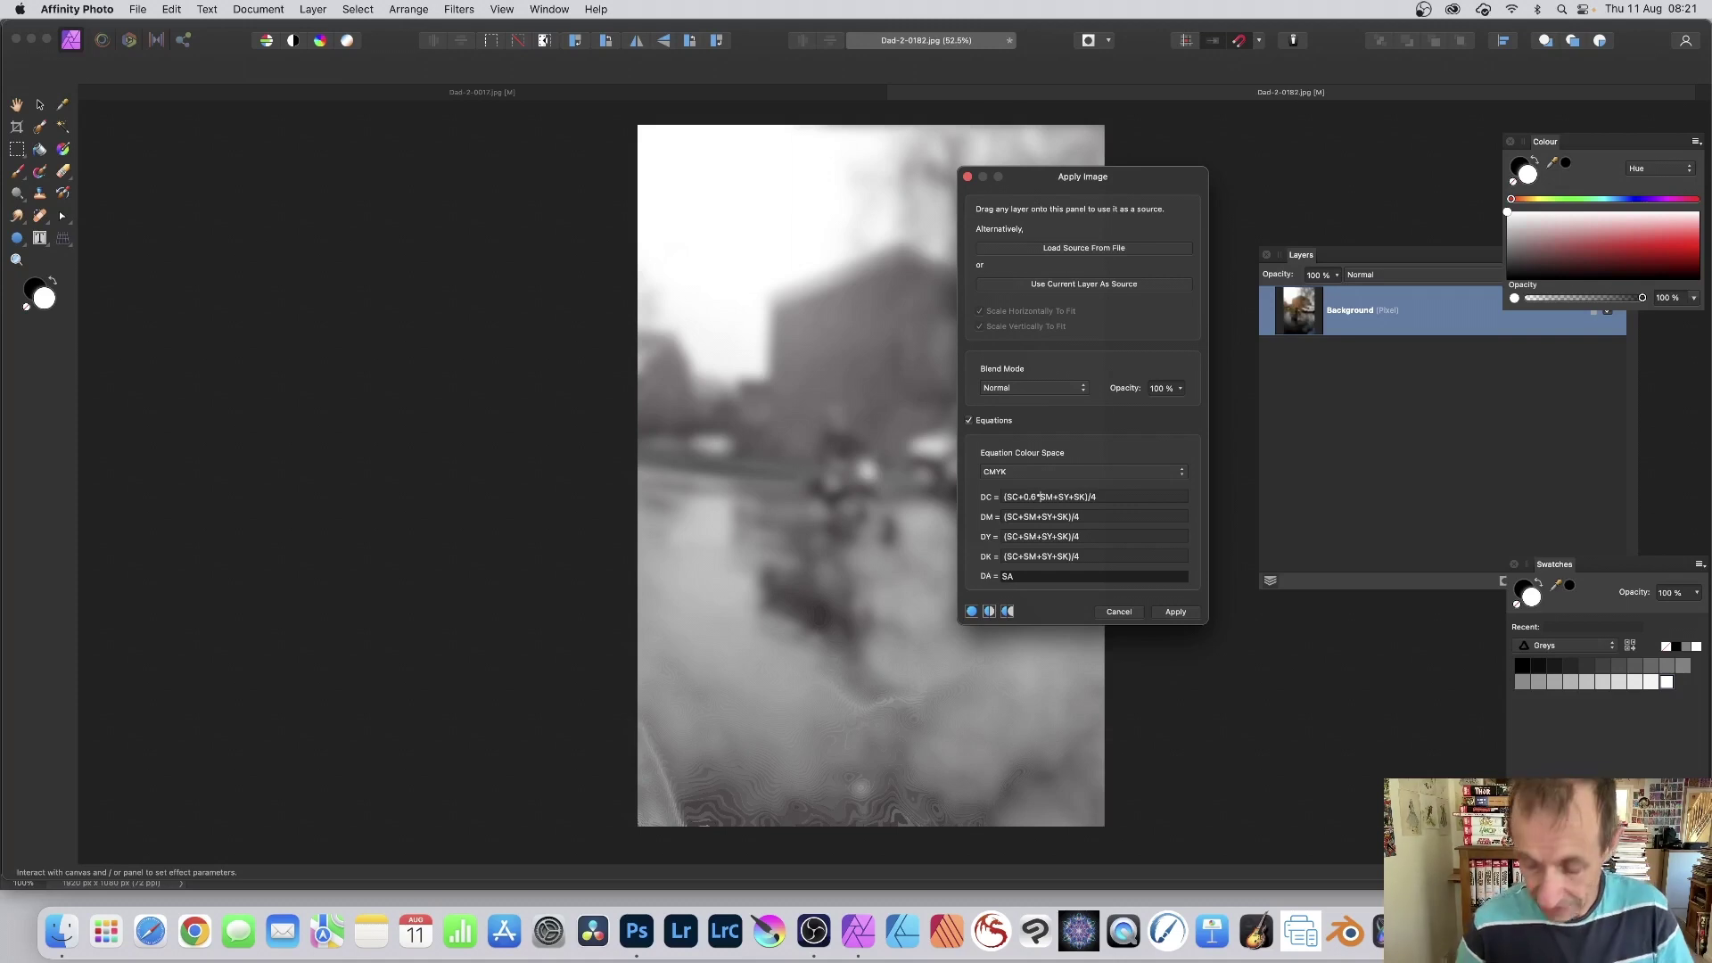
# Weight SM by 1.2 in the cyan equation and SY by 1.2 in the magenta equation.
pyautogui.press('BackSpace')
pyautogui.press('BackSpace')
pyautogui.press('BackSpace')
pyautogui.write('1.2*')
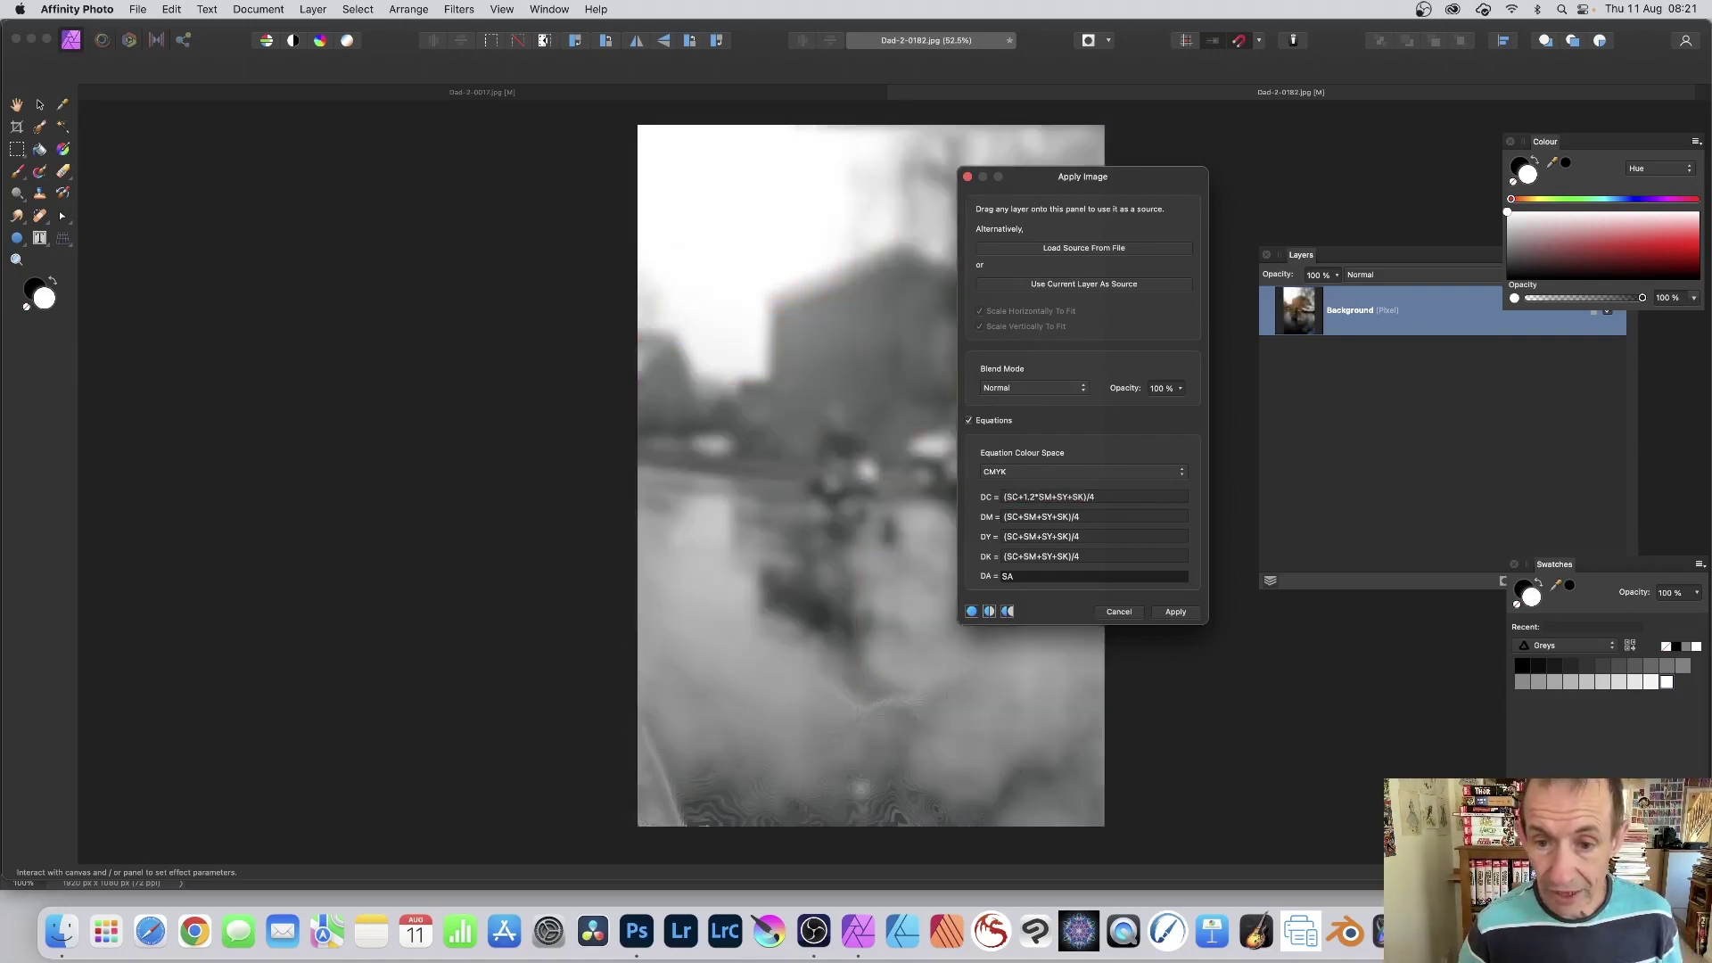
pyautogui.click(1041, 516)
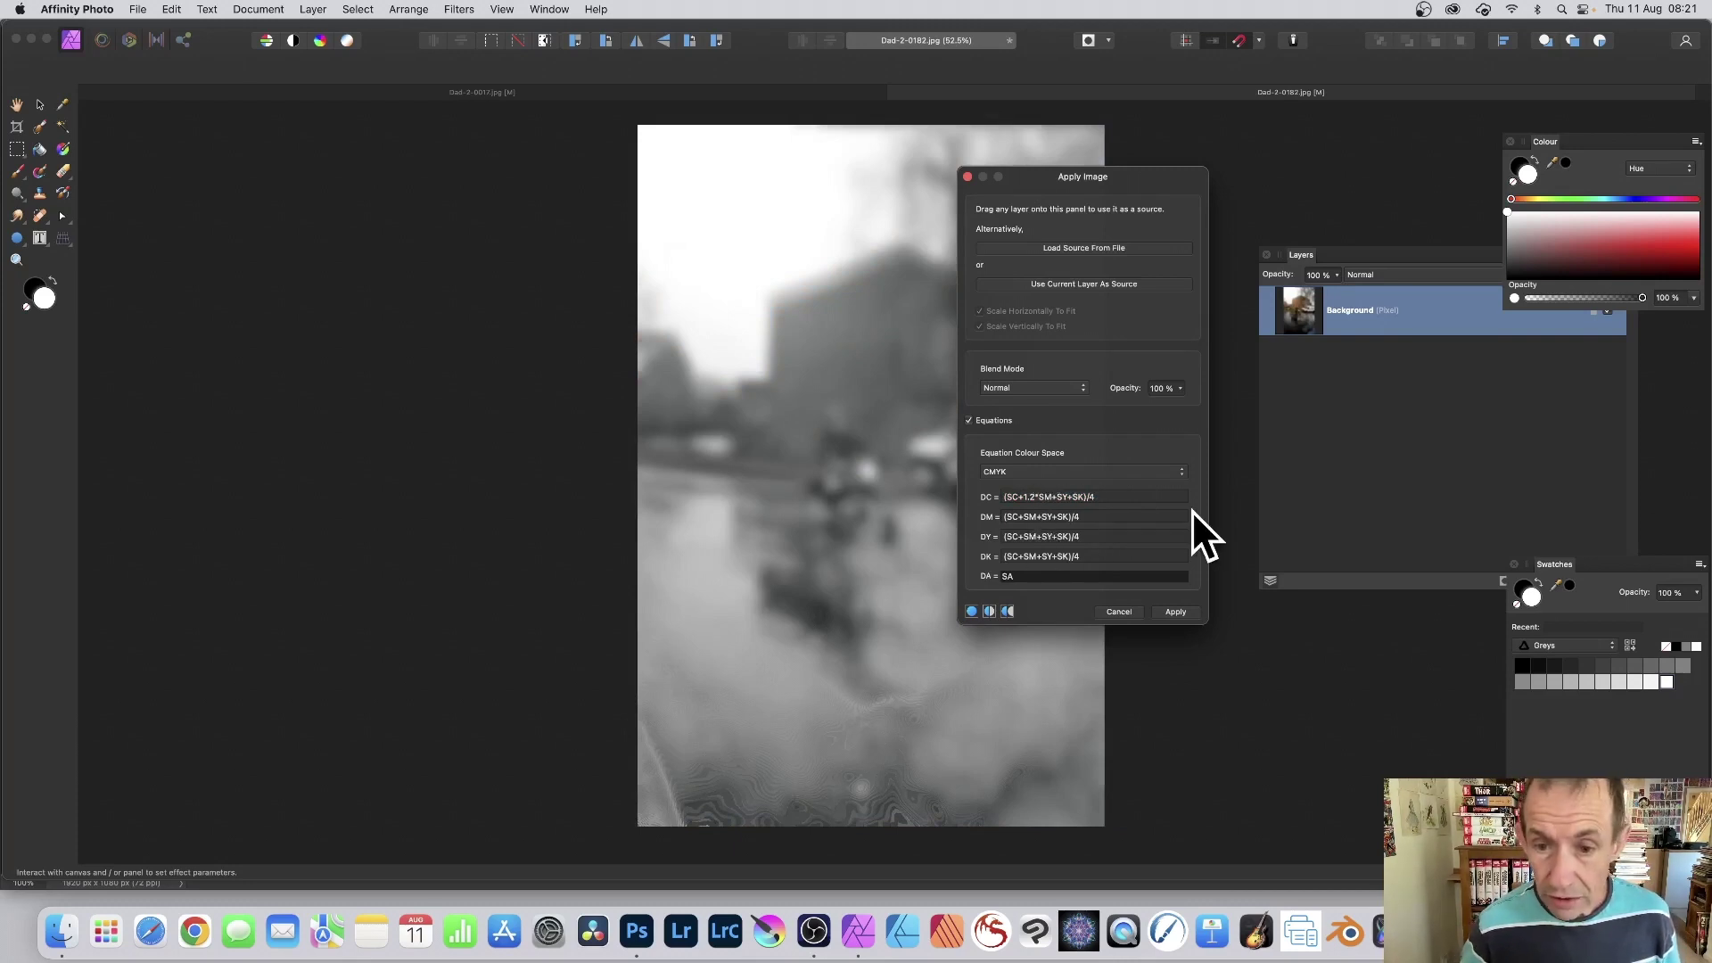
pyautogui.write('1.2*')
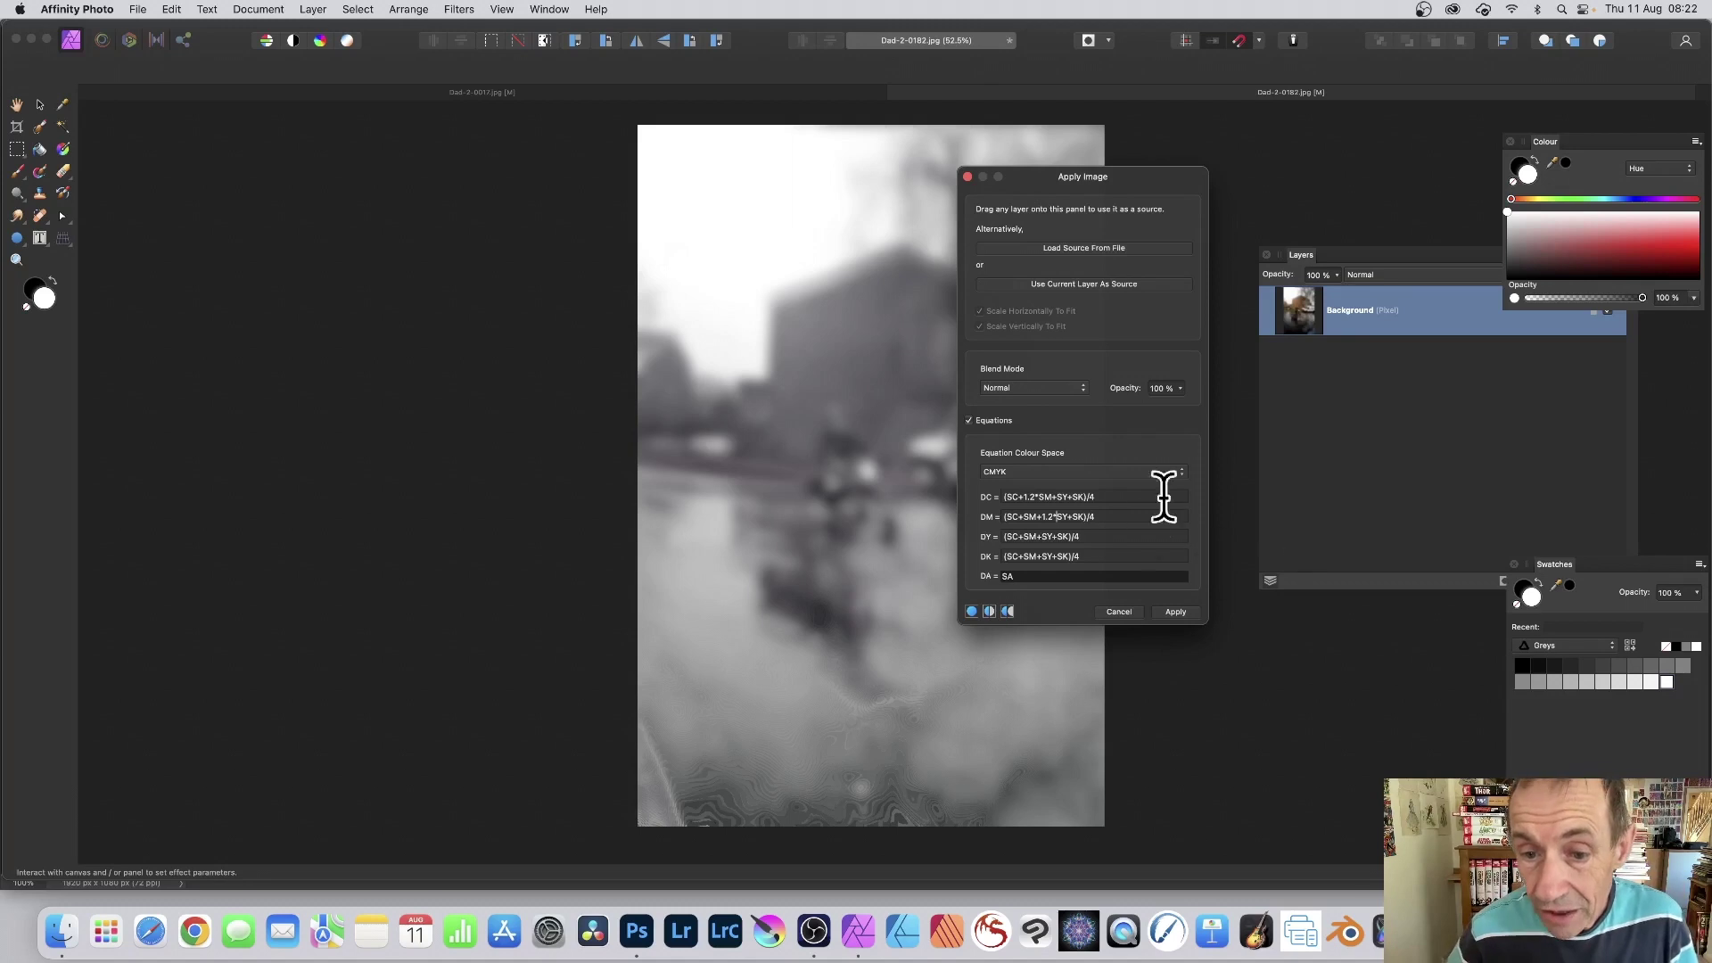
# Replace the whole black channel equation with plain SK.
pyautogui.click(1036, 557)
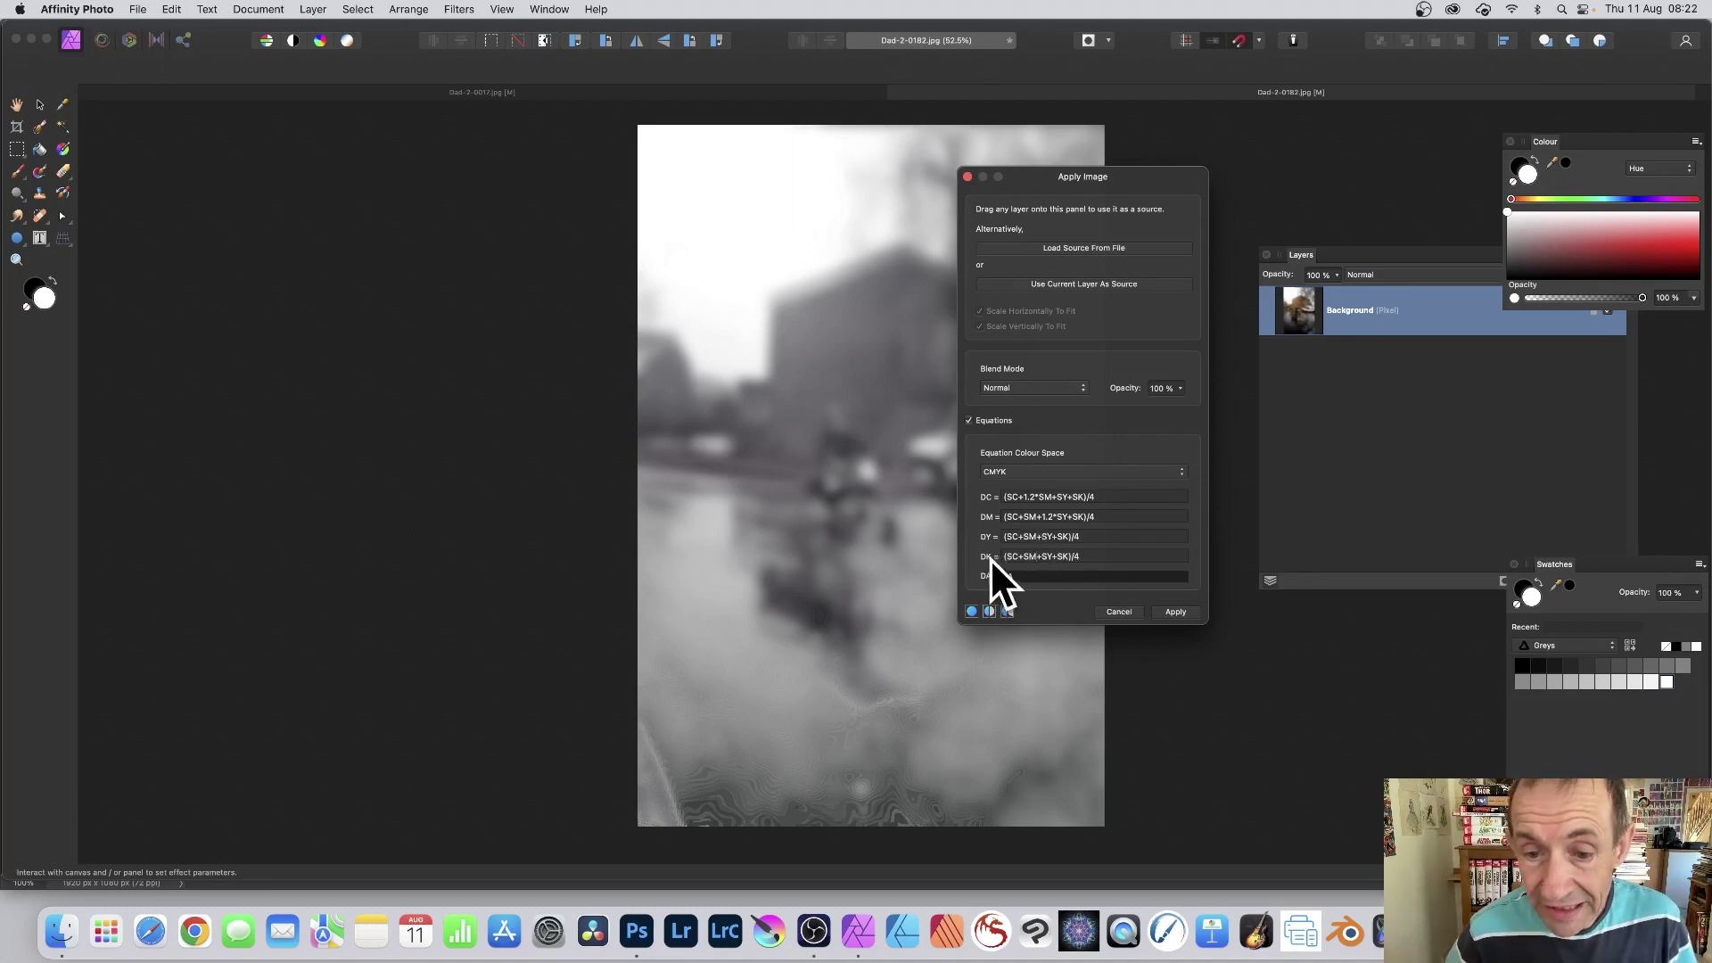
pyautogui.moveTo(1097, 556); pyautogui.dragTo(945, 567)
pyautogui.write('SK')
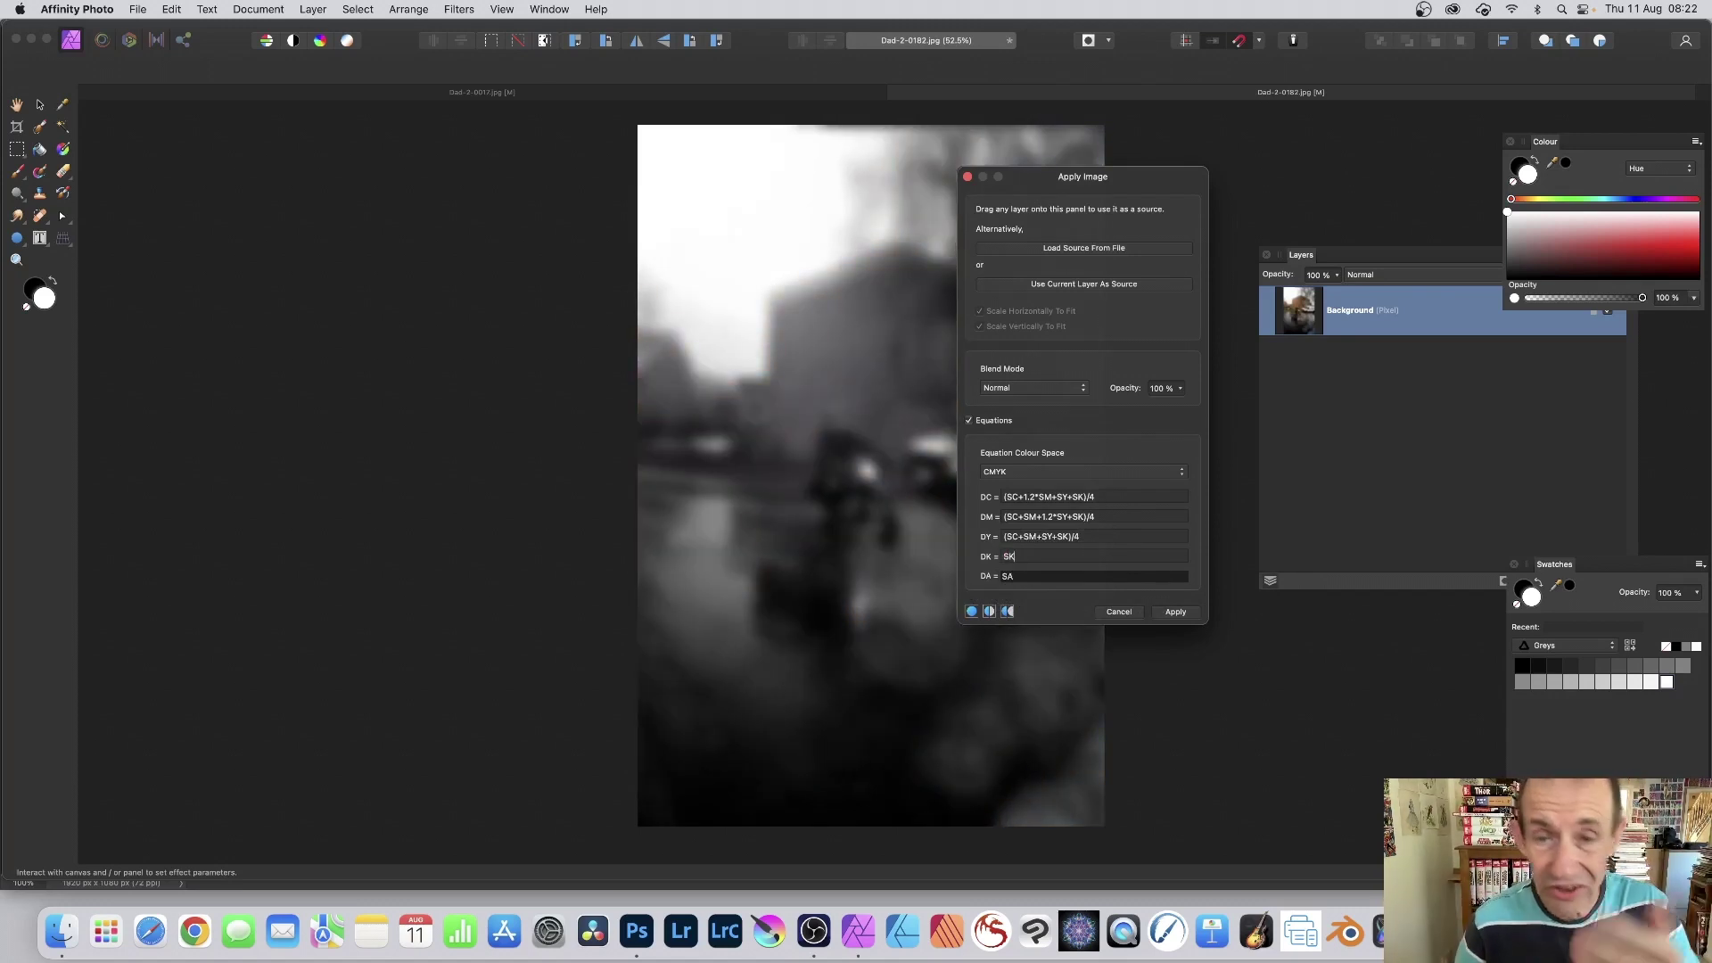
# Preview Darken and Colour Burn, then apply the CMYK equations in Screen blend mode.
pyautogui.click(1027, 387)
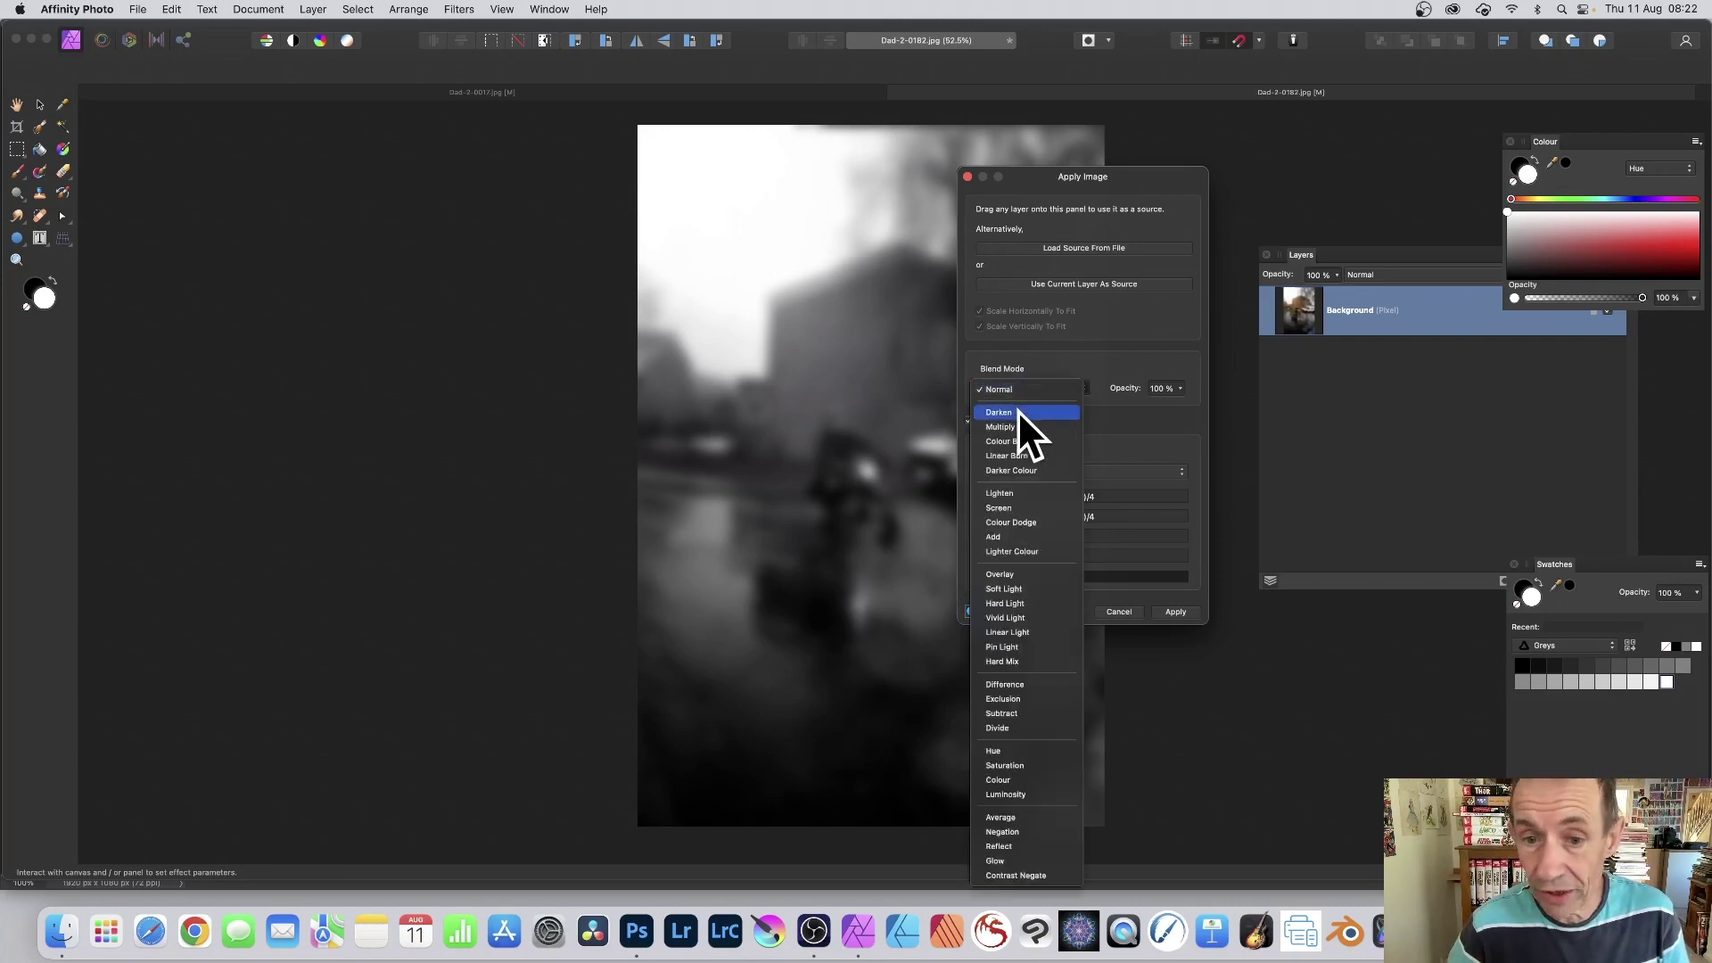
pyautogui.click(1018, 412)
pyautogui.click(1027, 391)
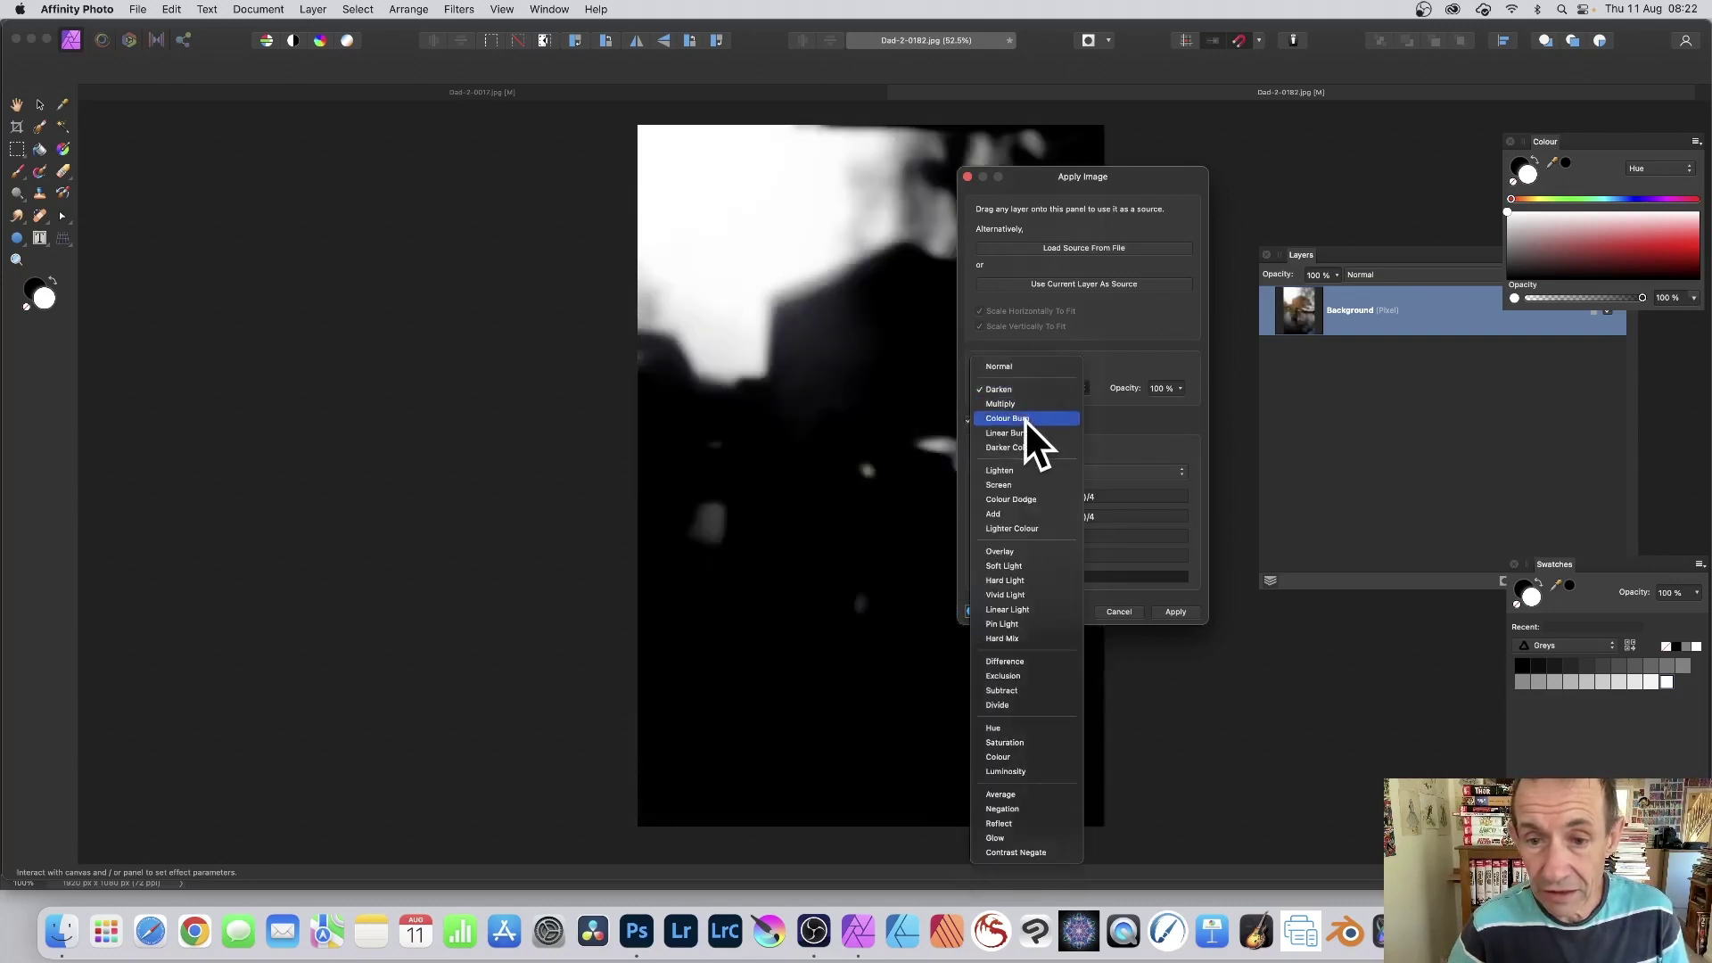
pyautogui.click(1024, 419)
pyautogui.click(1020, 382)
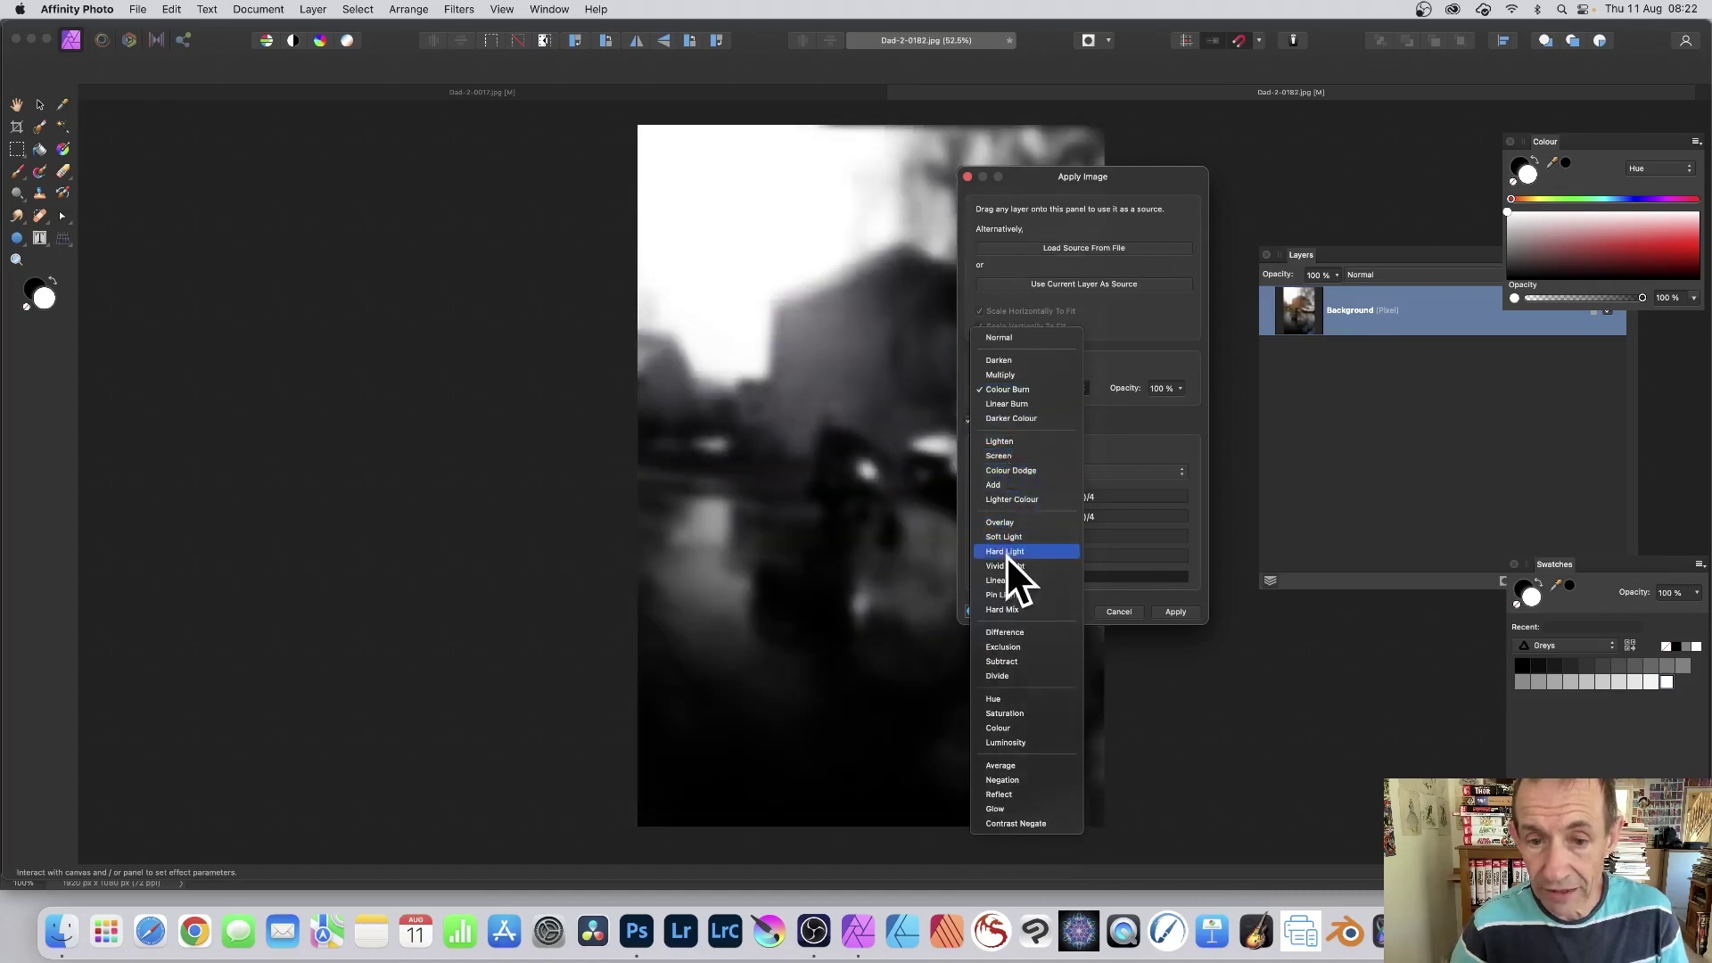
pyautogui.click(1013, 456)
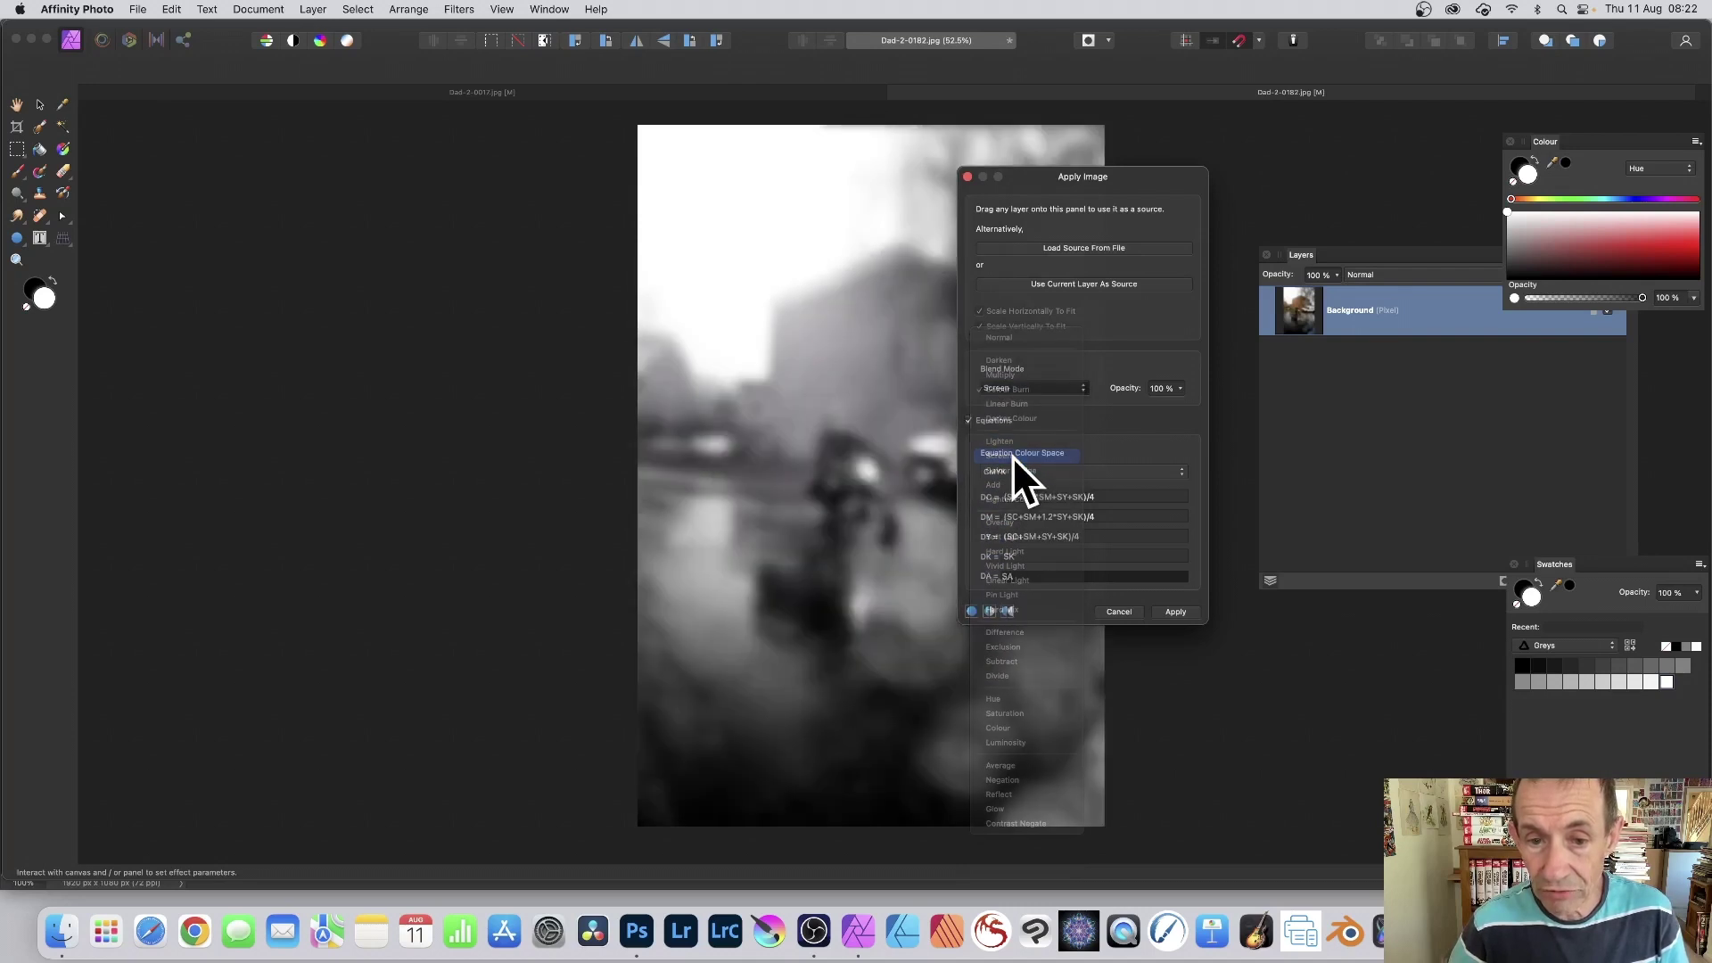
pyautogui.click(1186, 611)
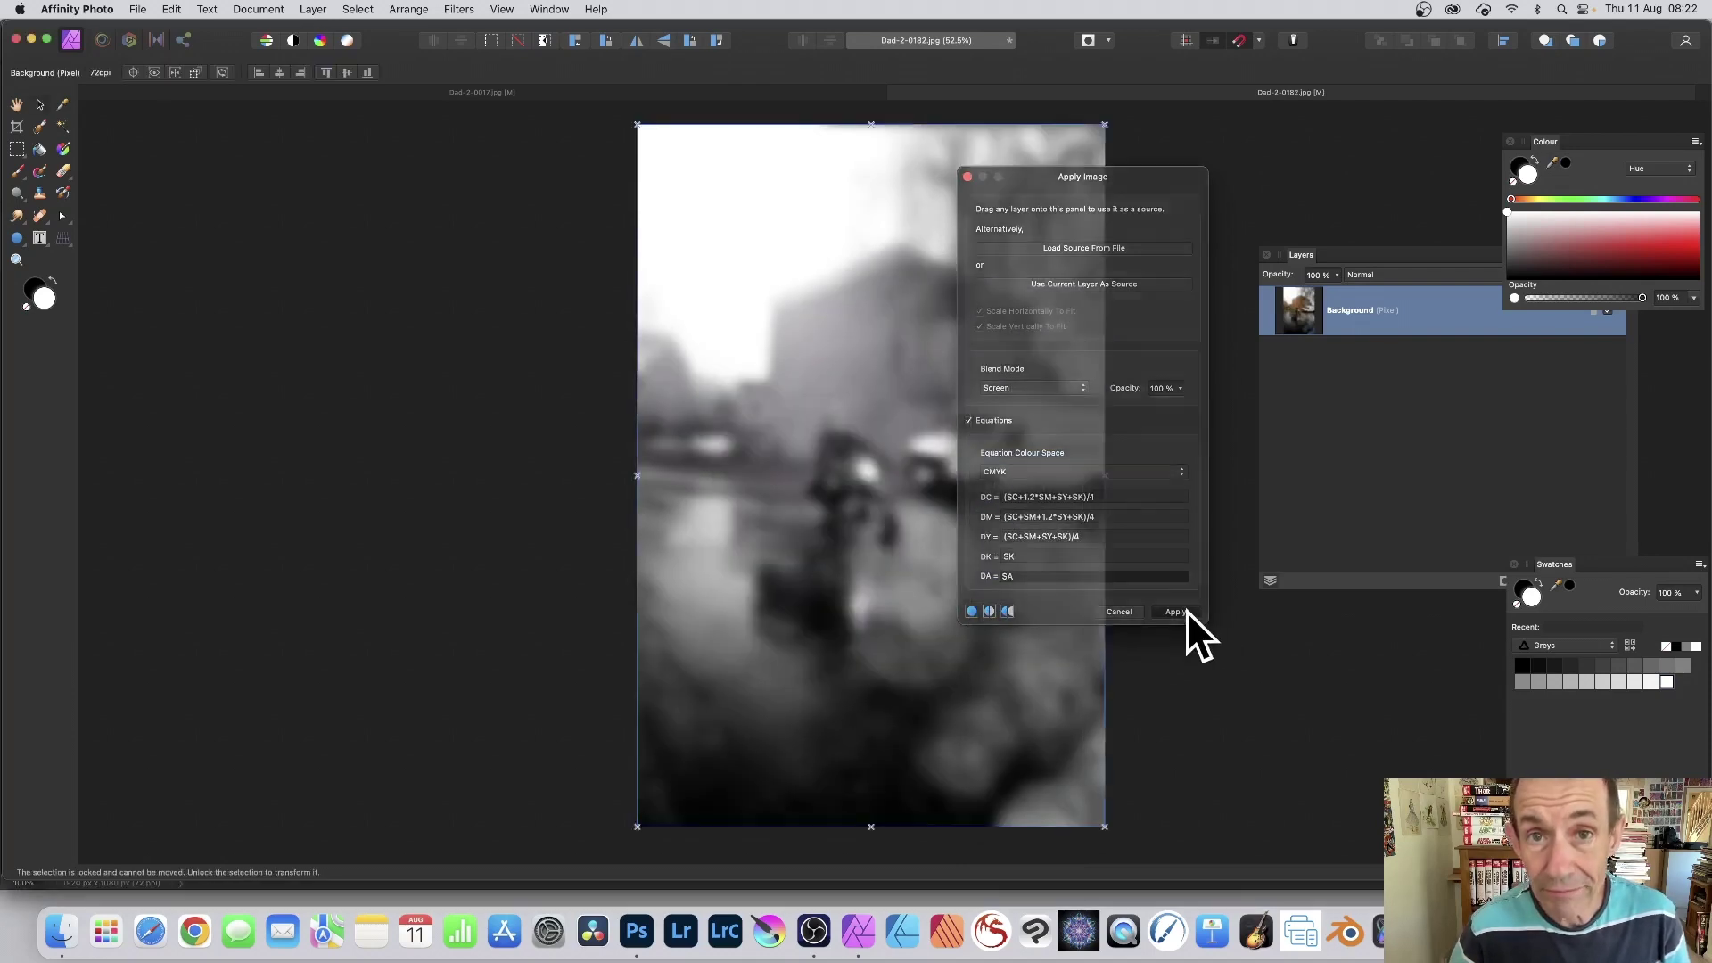
# Run Apply Image a second time and start fading it.
pyautogui.click(459, 9)
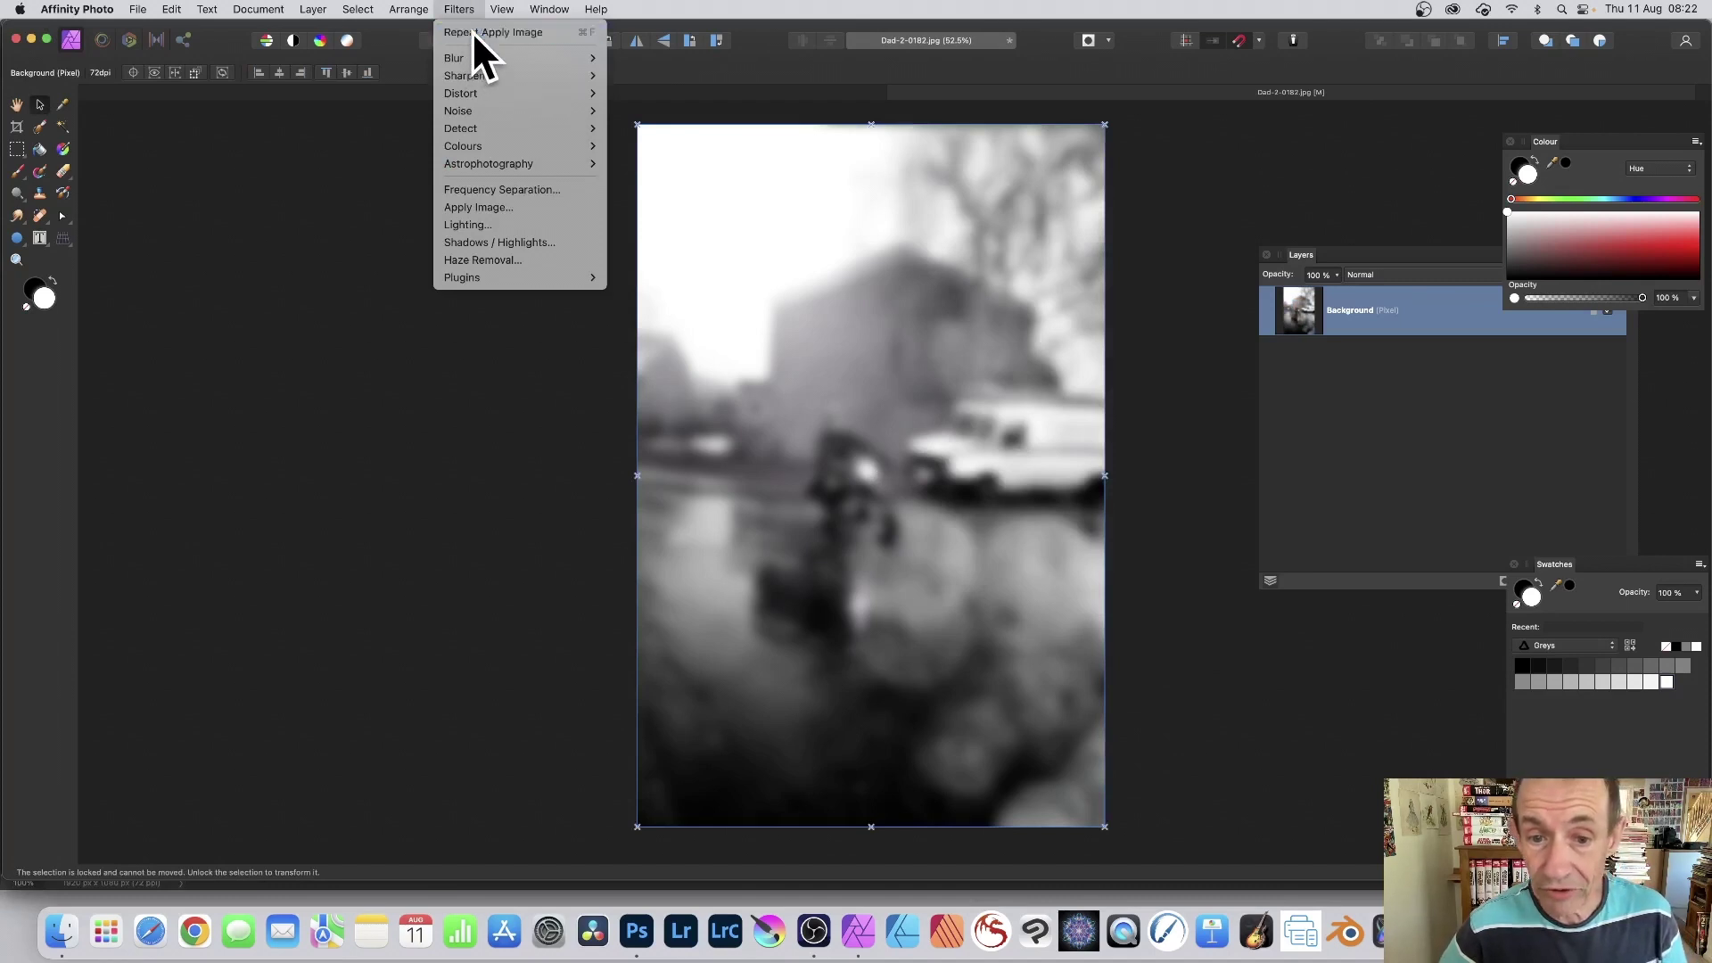
pyautogui.click(473, 33)
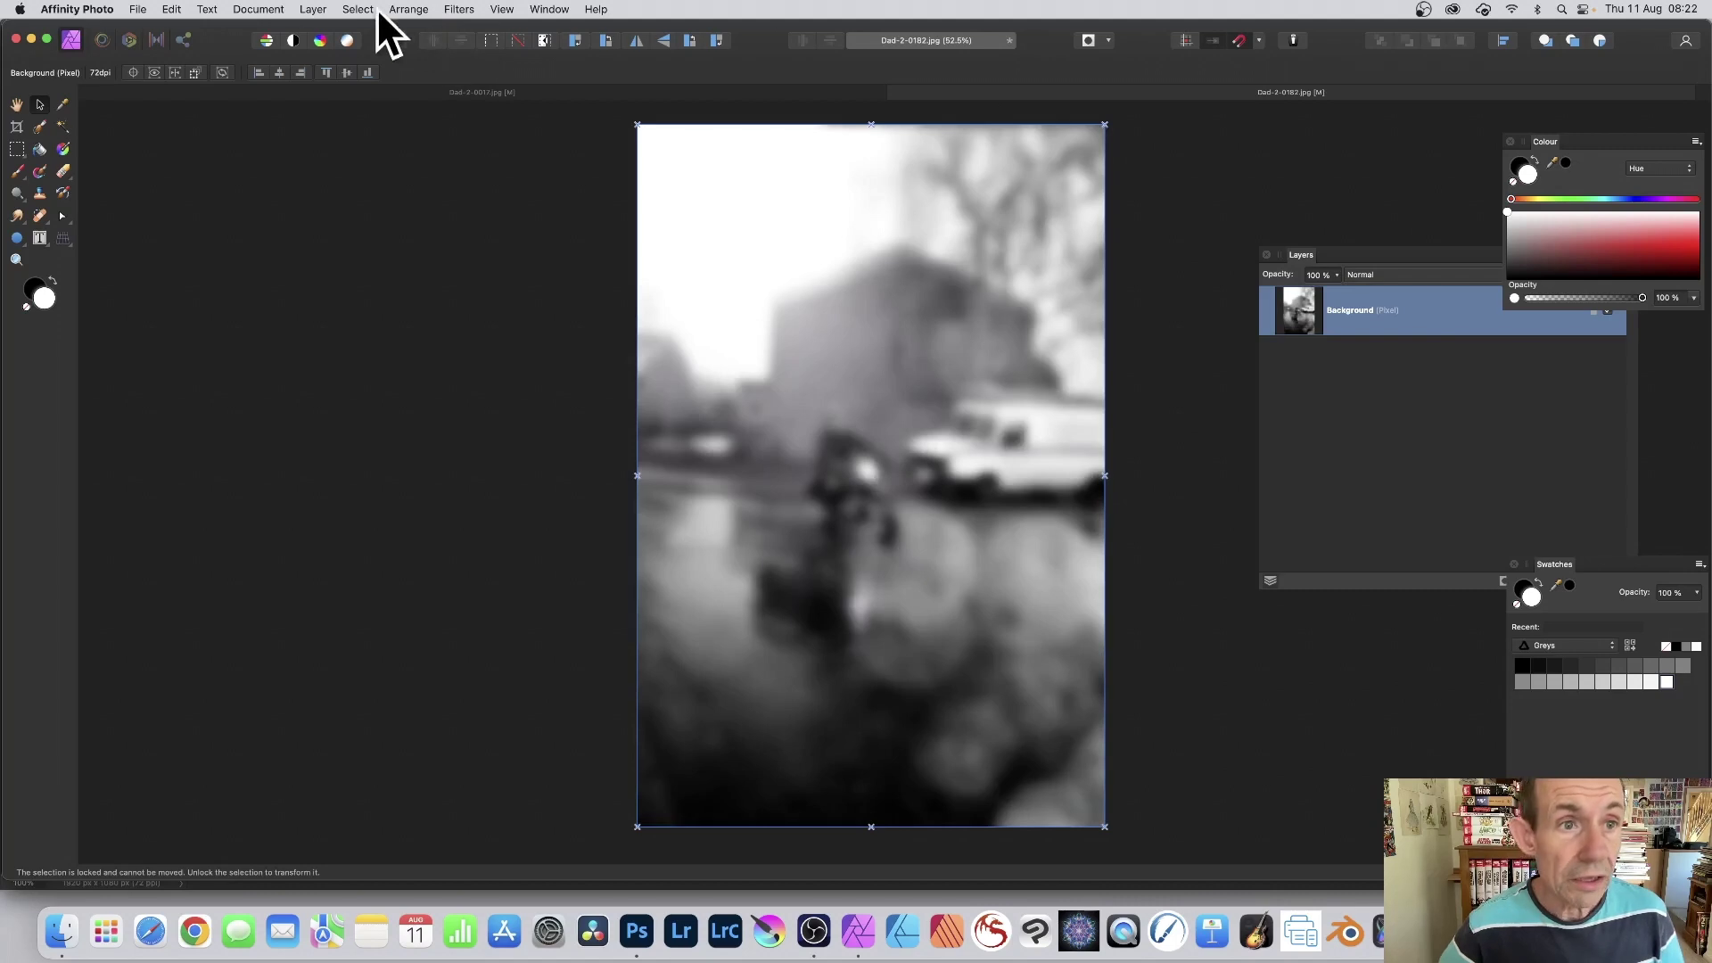
pyautogui.click(314, 9)
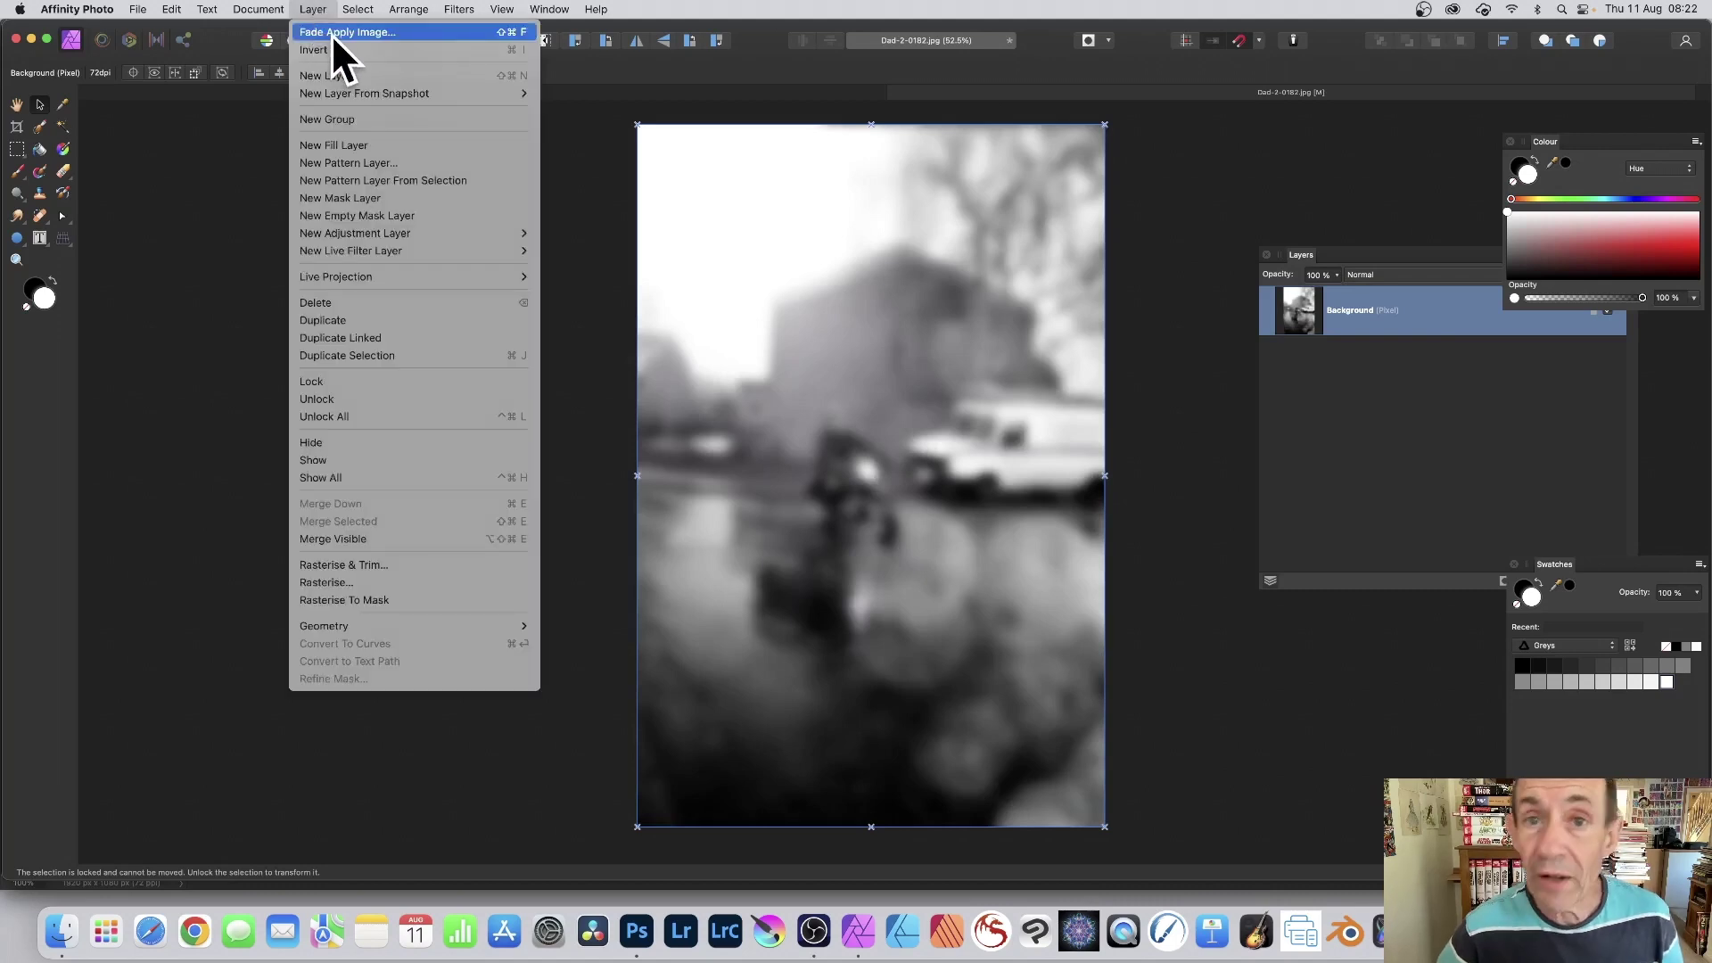
pyautogui.click(330, 34)
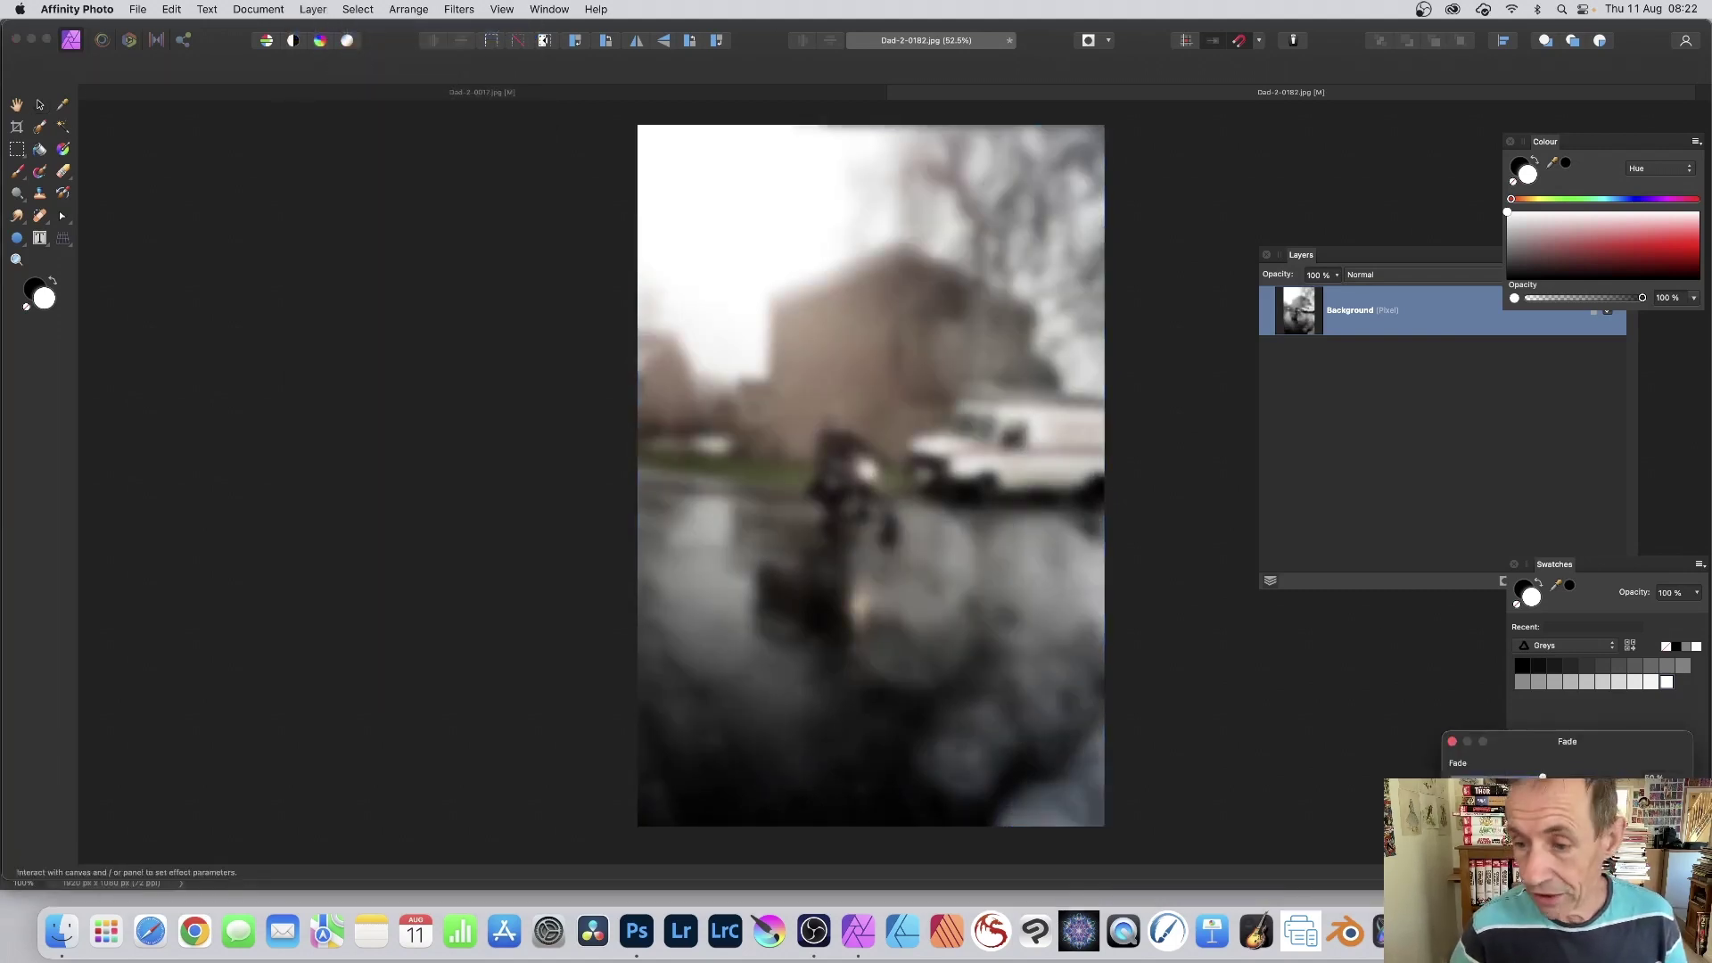
pyautogui.moveTo(1544, 736); pyautogui.dragTo(1131, 426)
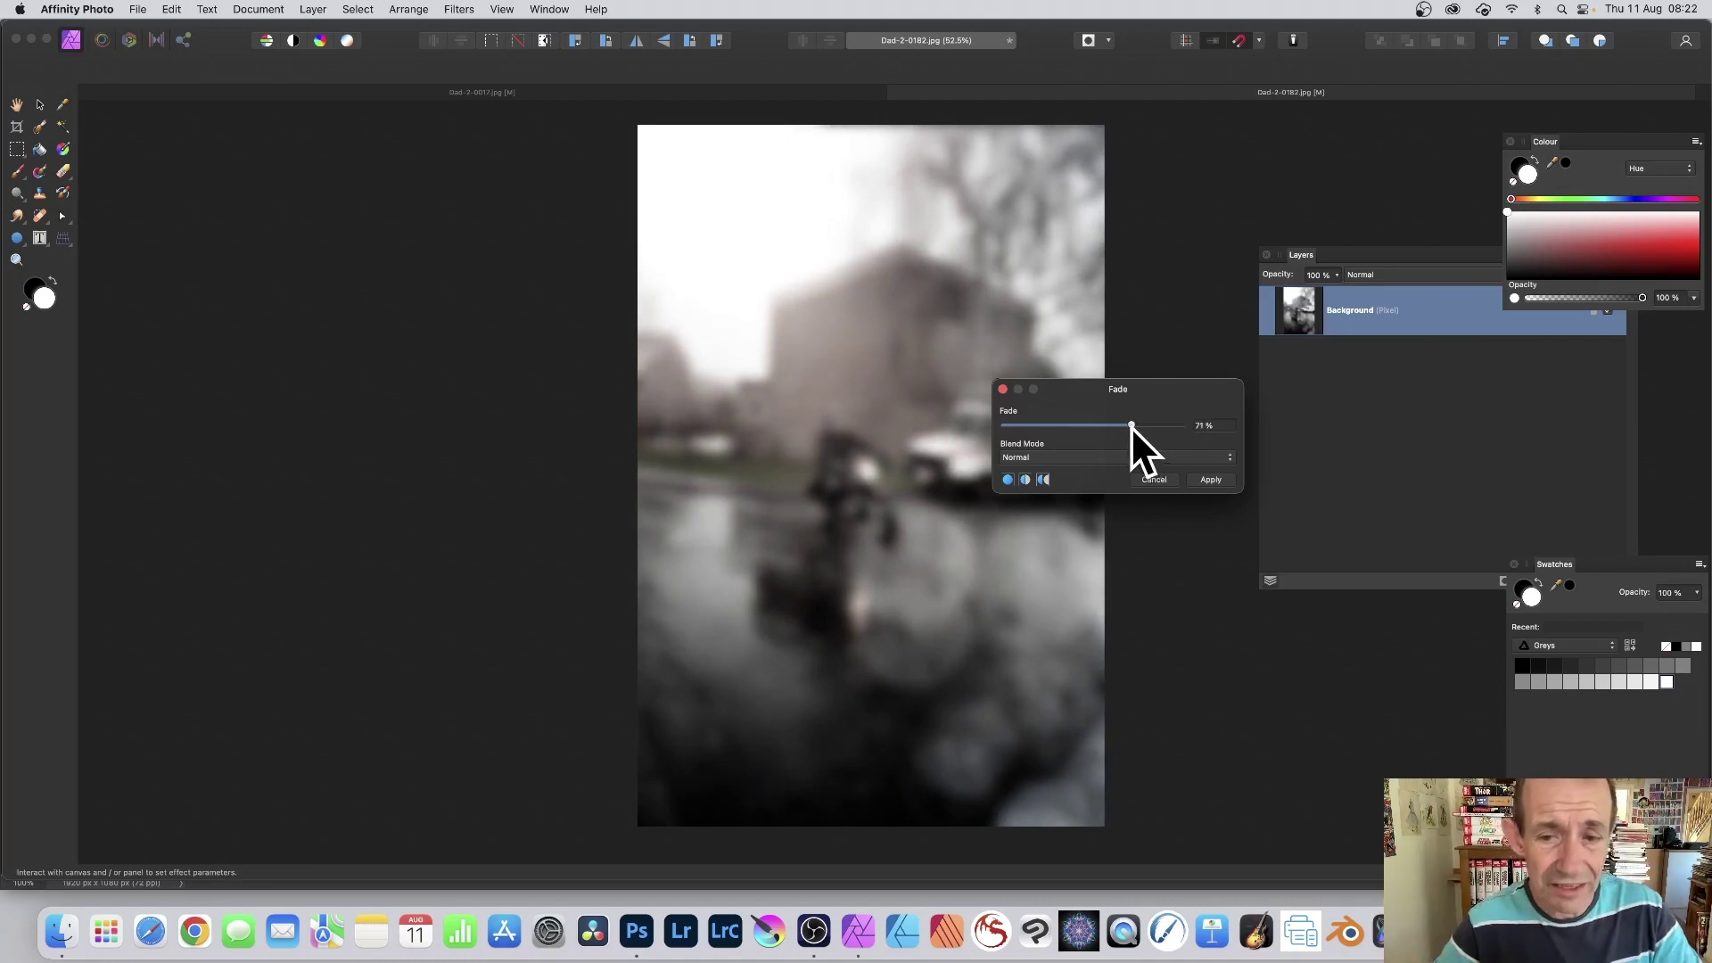
# Fade the effect to 27% in Soft Light blend mode, after trying Darken and Colour Burn.
pyautogui.click(1095, 452)
pyautogui.click(1084, 480)
pyautogui.click(1084, 462)
pyautogui.click(1079, 489)
pyautogui.click(1065, 458)
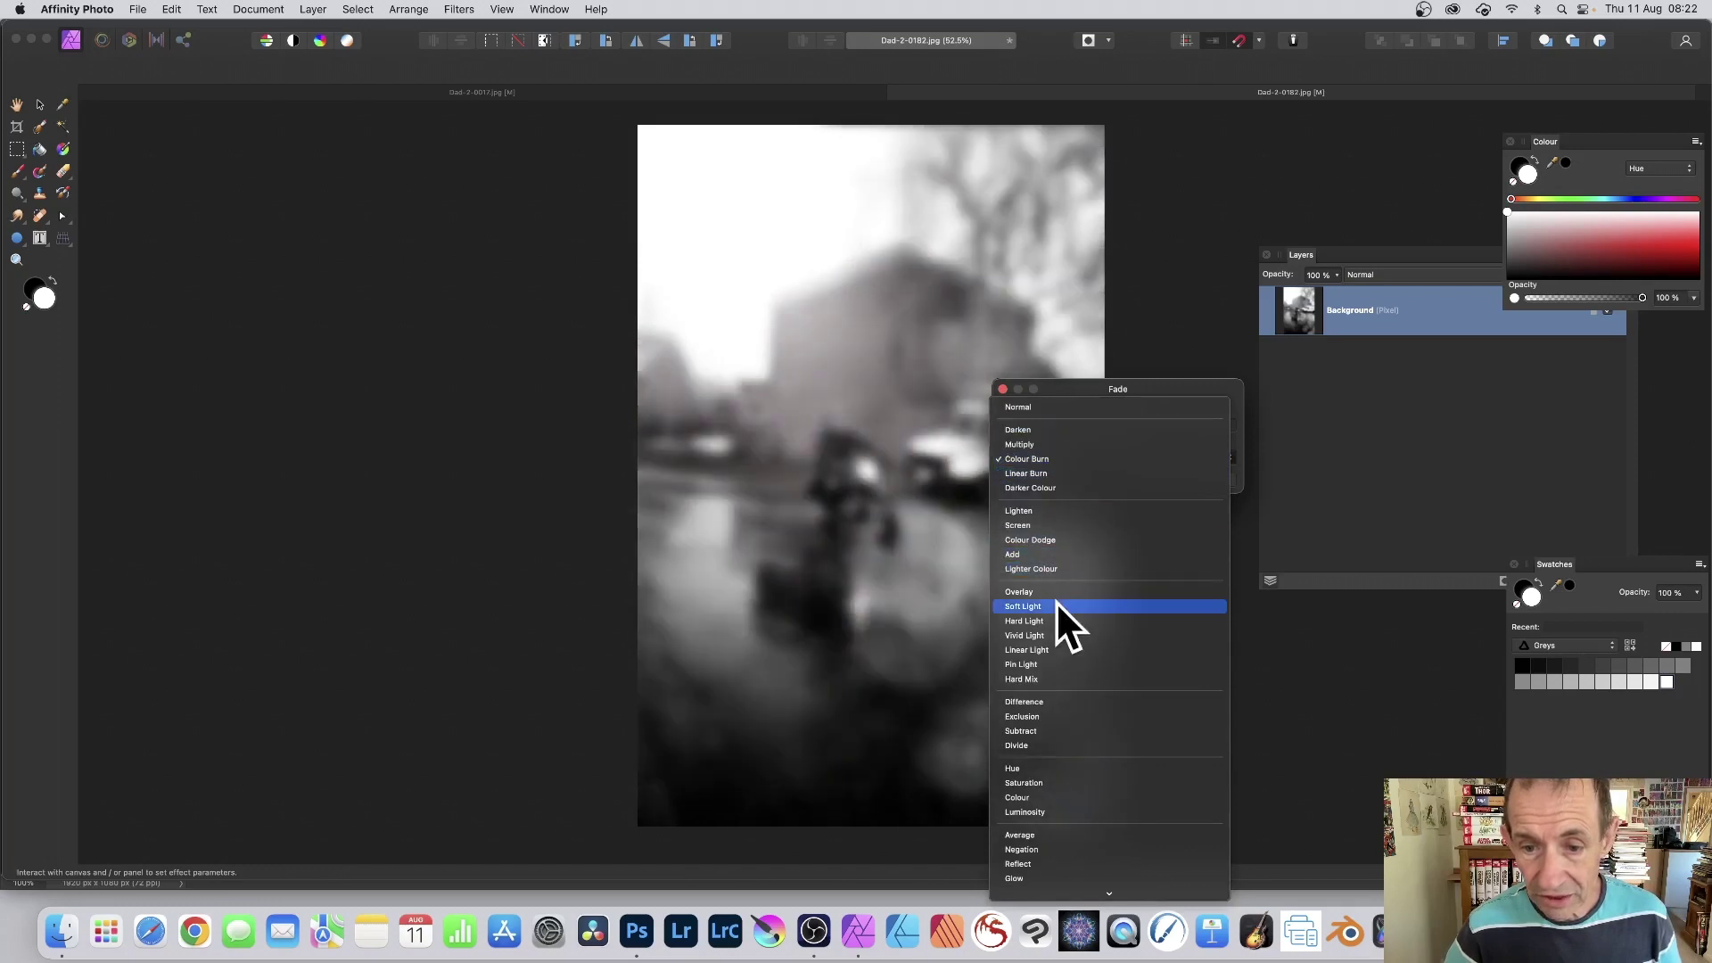
pyautogui.click(1056, 605)
pyautogui.moveTo(1109, 422); pyautogui.dragTo(1052, 429)
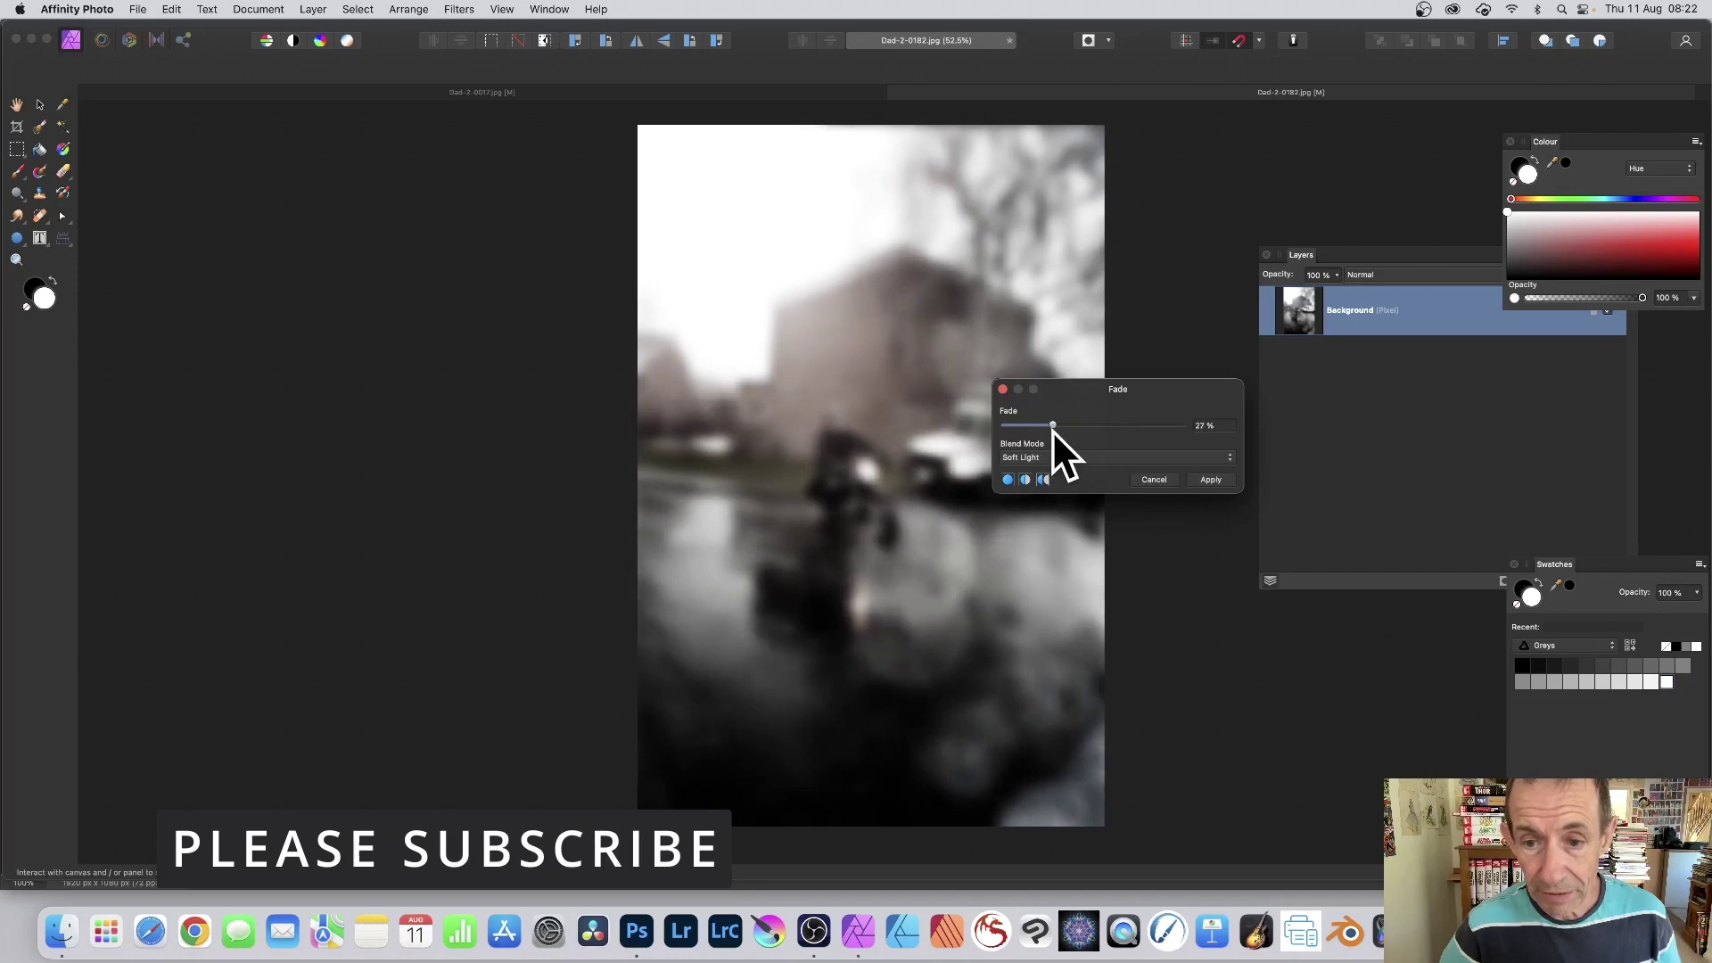
pyautogui.click(1208, 479)
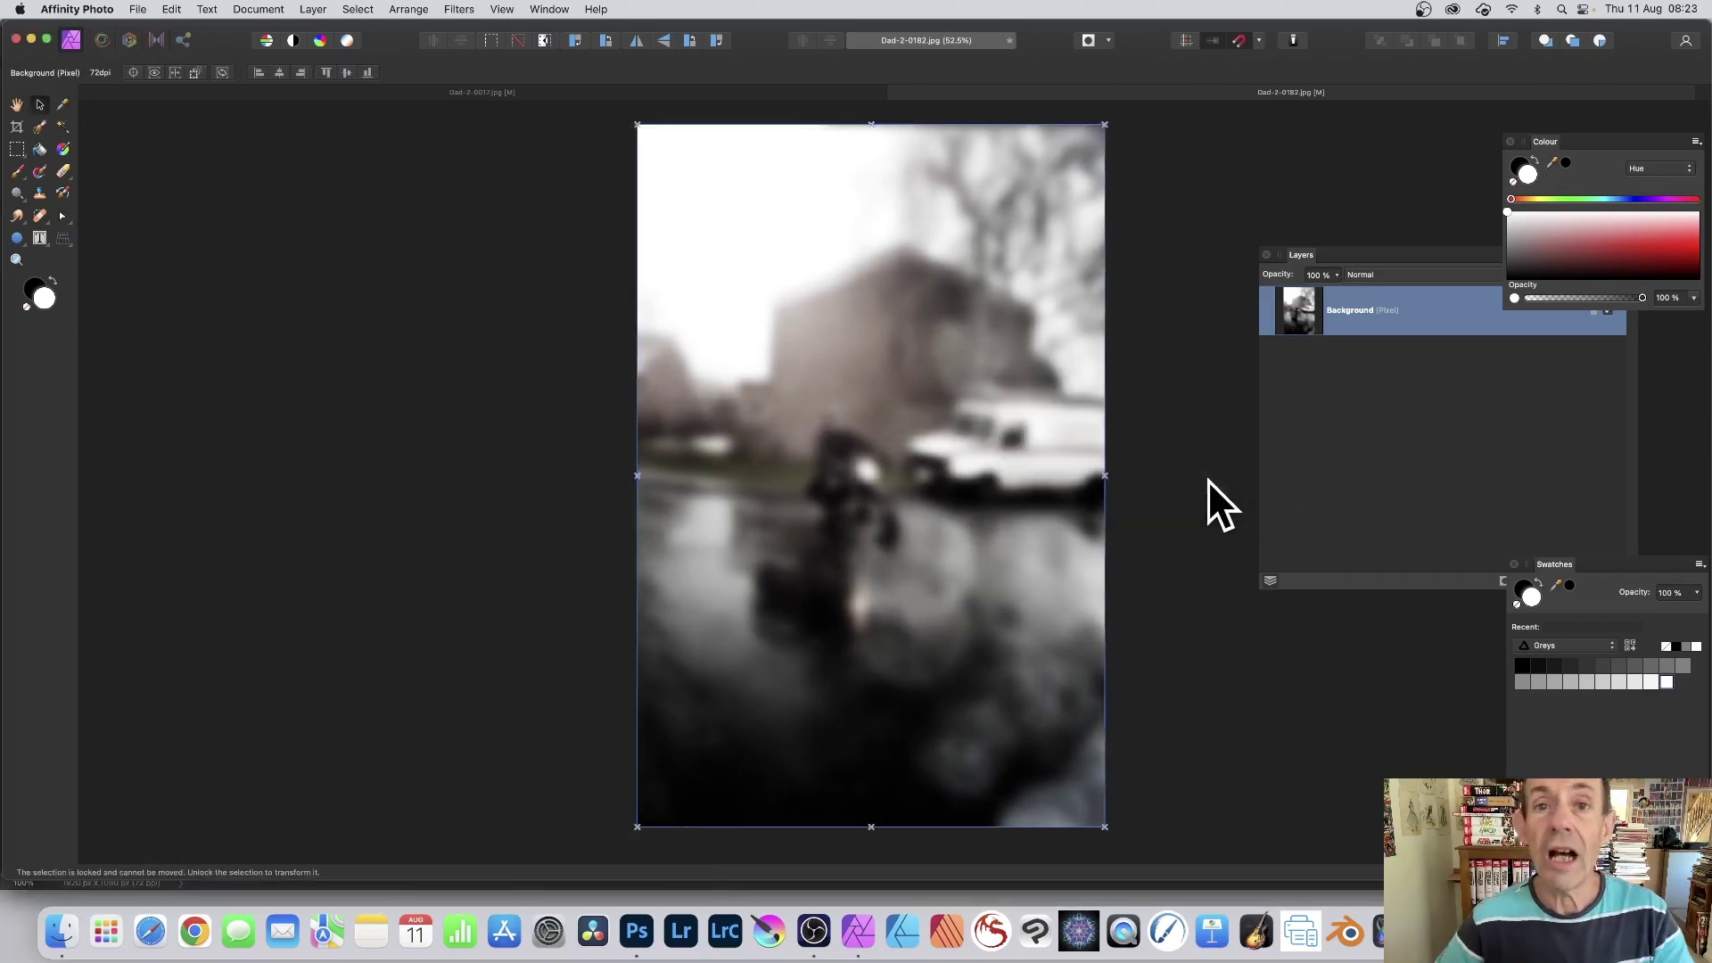